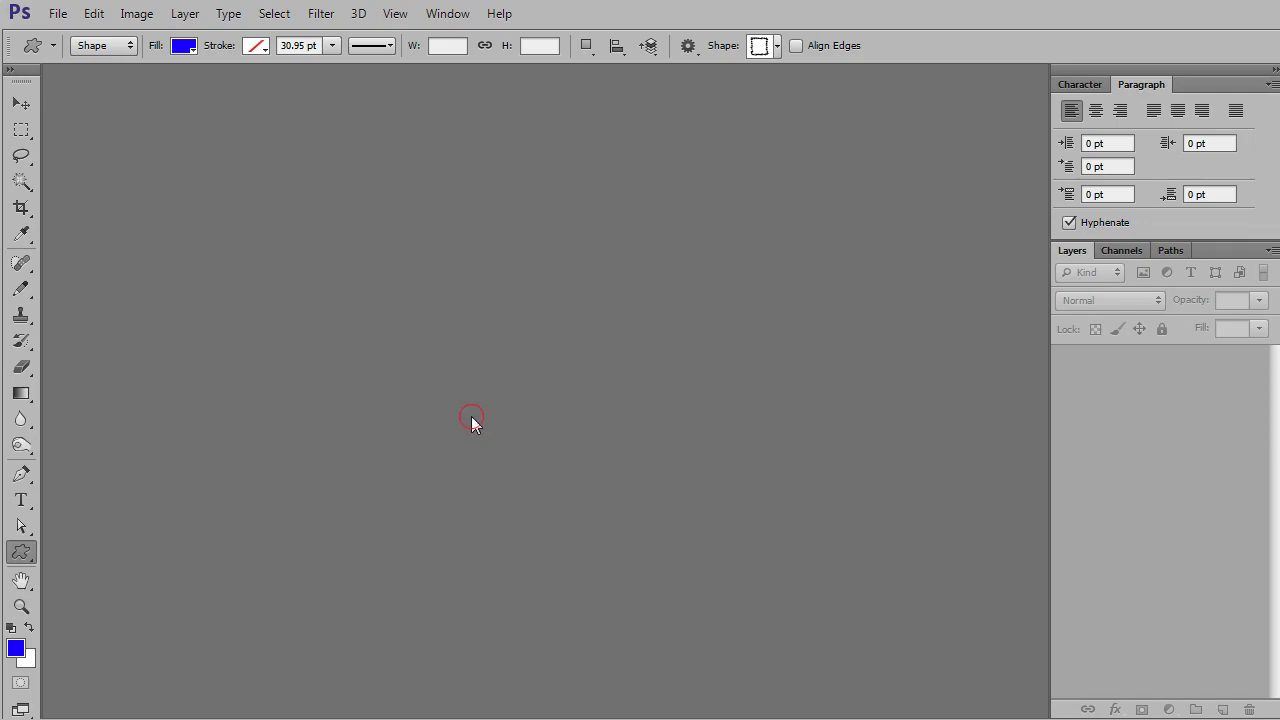
# Bring up the New document dialog, preset to 480 × 480 px at 72 ppi, RGB, white background.
pyautogui.hotkey('ctrl', 'n')
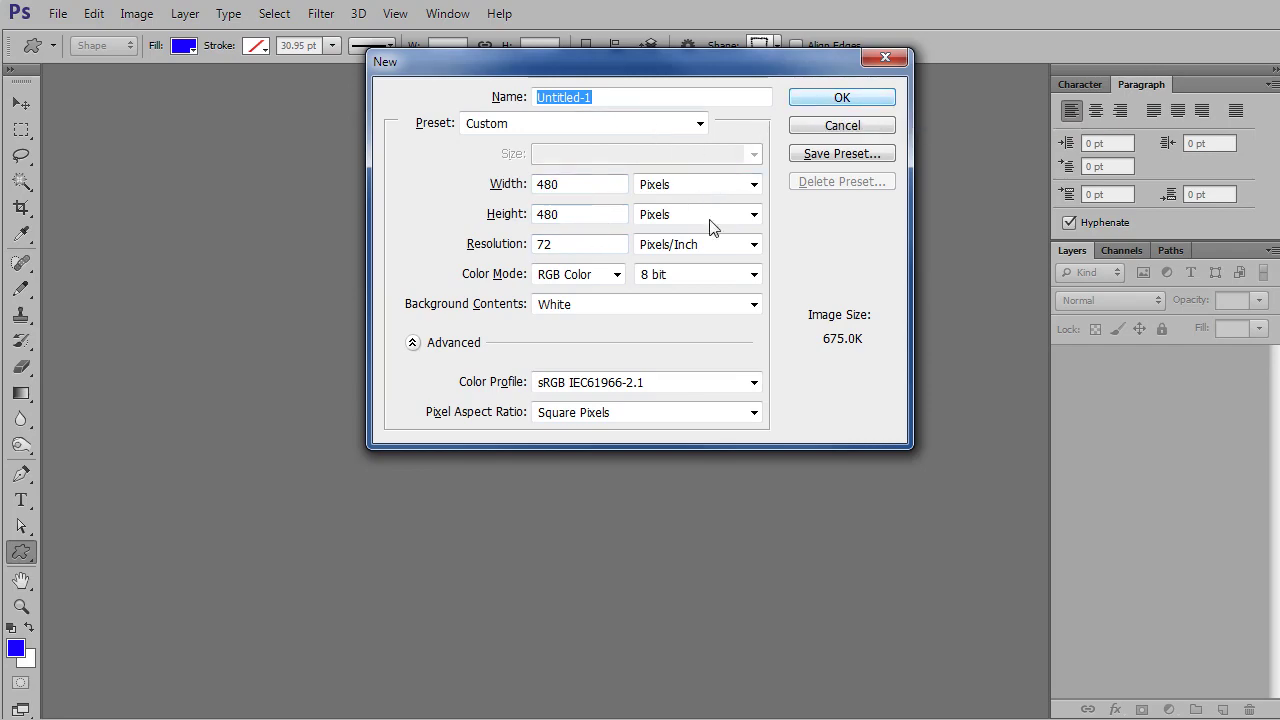
# Create the 480 × 480 px document and fill it with blue-and-white Render Clouds.
pyautogui.click(832, 102)
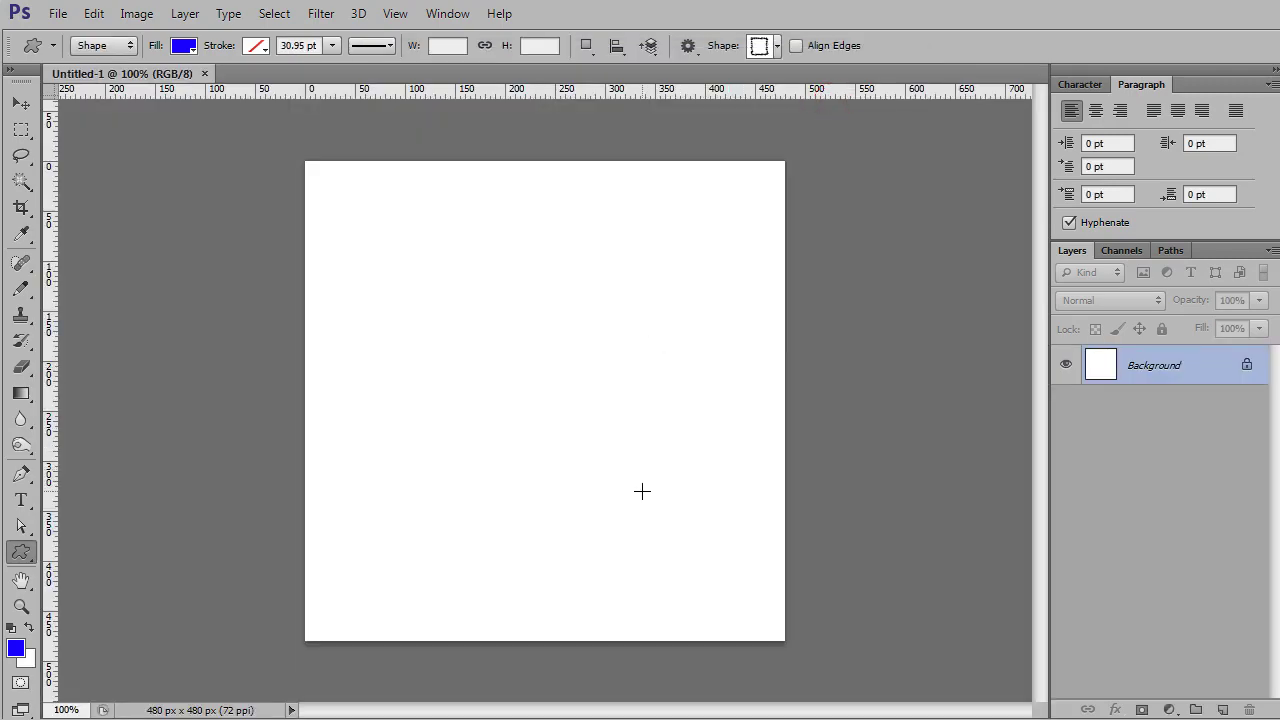
pyautogui.click(321, 14)
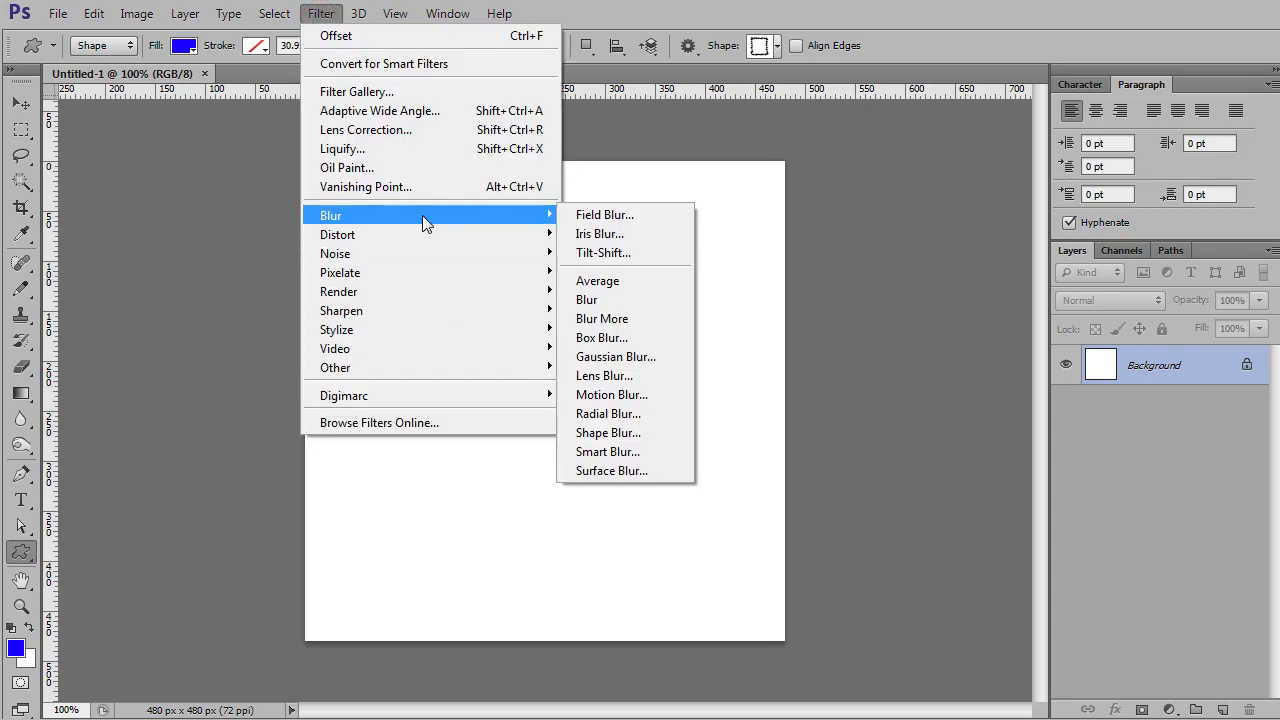
pyautogui.moveTo(418, 232)
pyautogui.moveTo(423, 290)
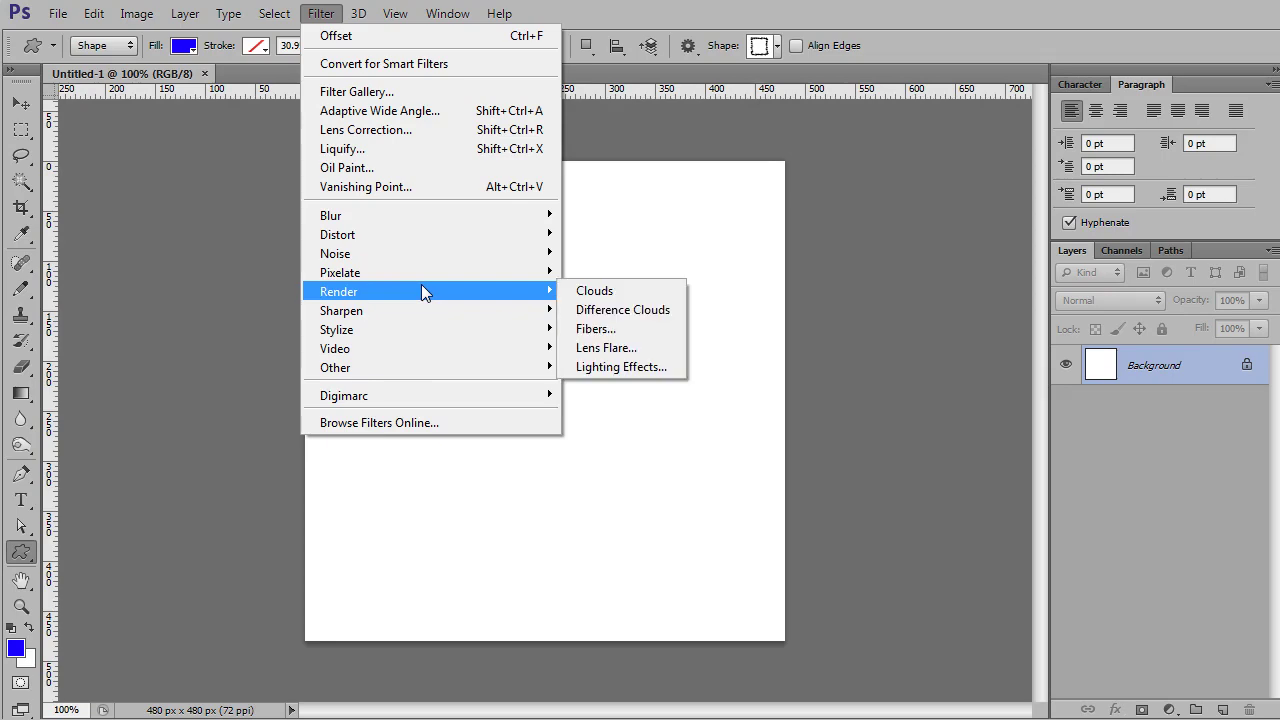
pyautogui.click(605, 291)
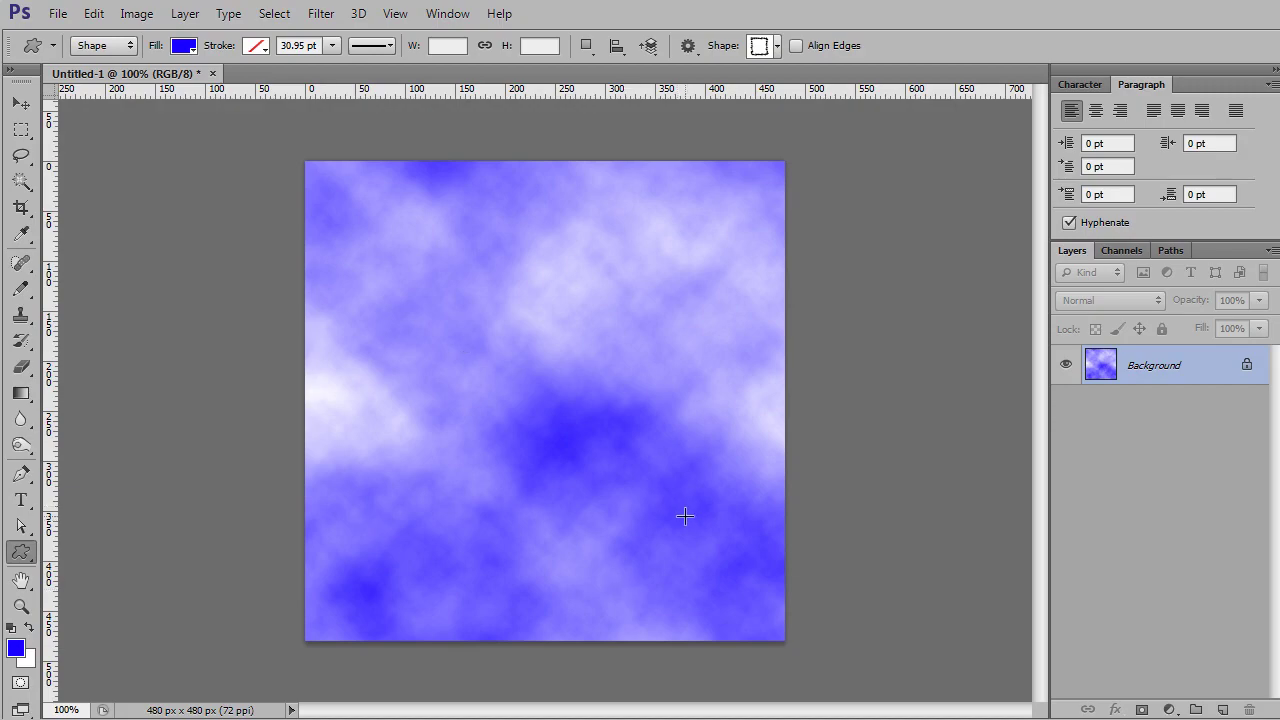
# Unlock the clouds background as Layer 0 and save the image as a pattern.
pyautogui.doubleClick(1145, 369)
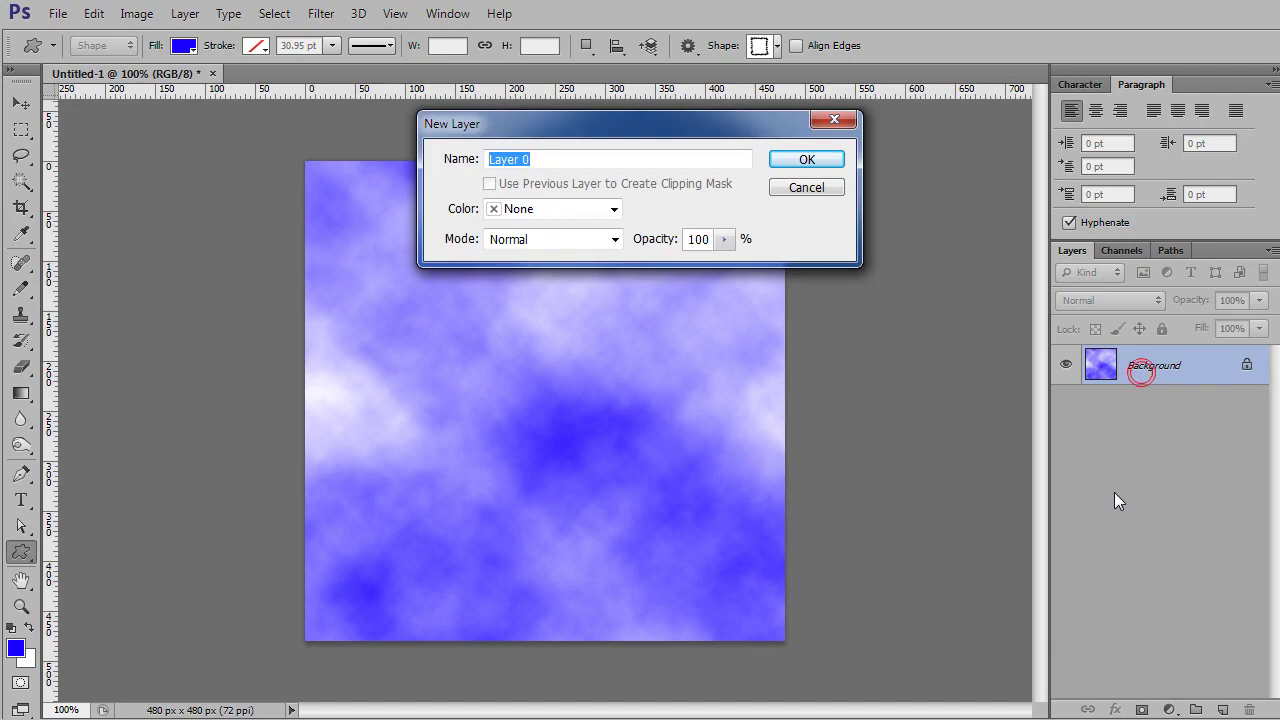
pyautogui.press('Return')
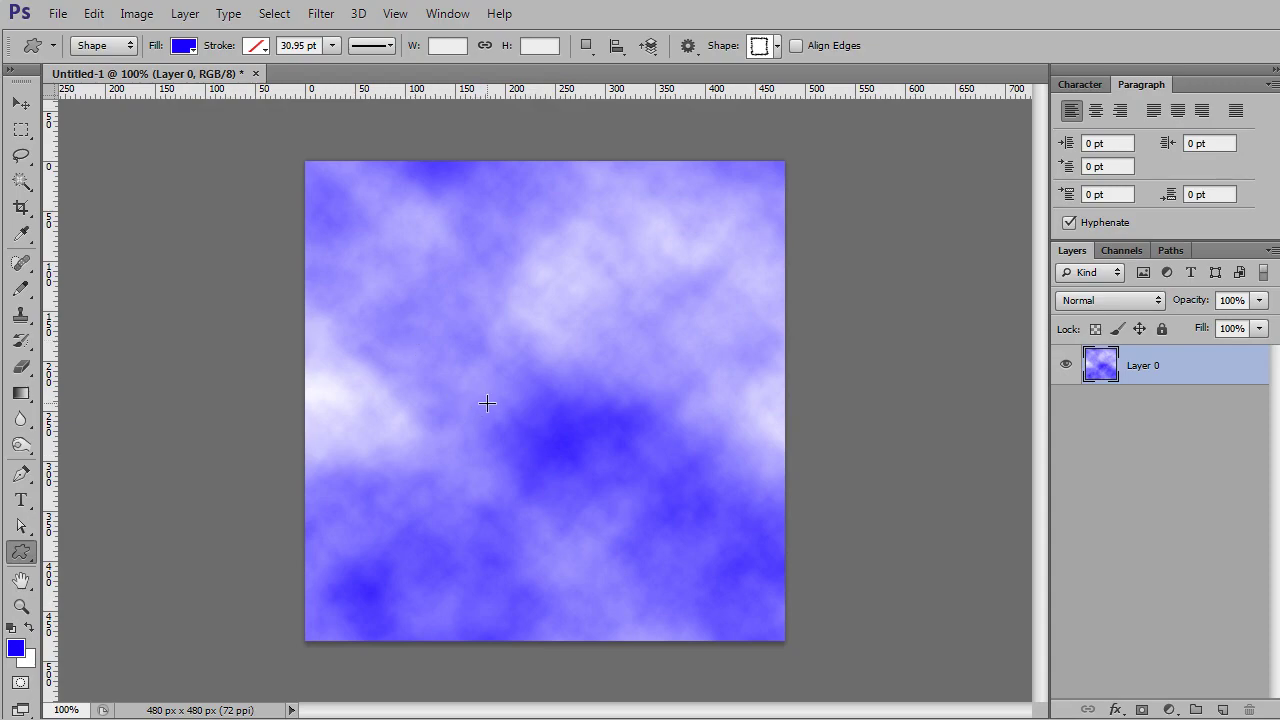
pyautogui.click(58, 14)
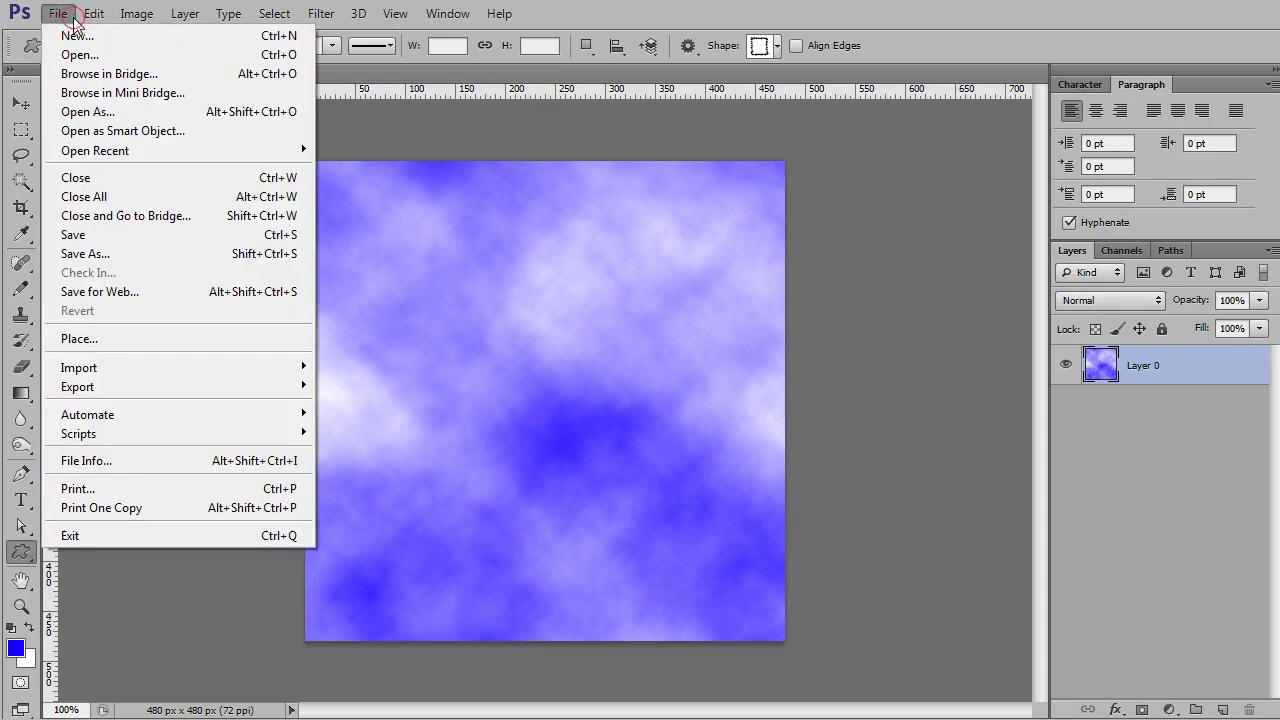
pyautogui.moveTo(93, 14)
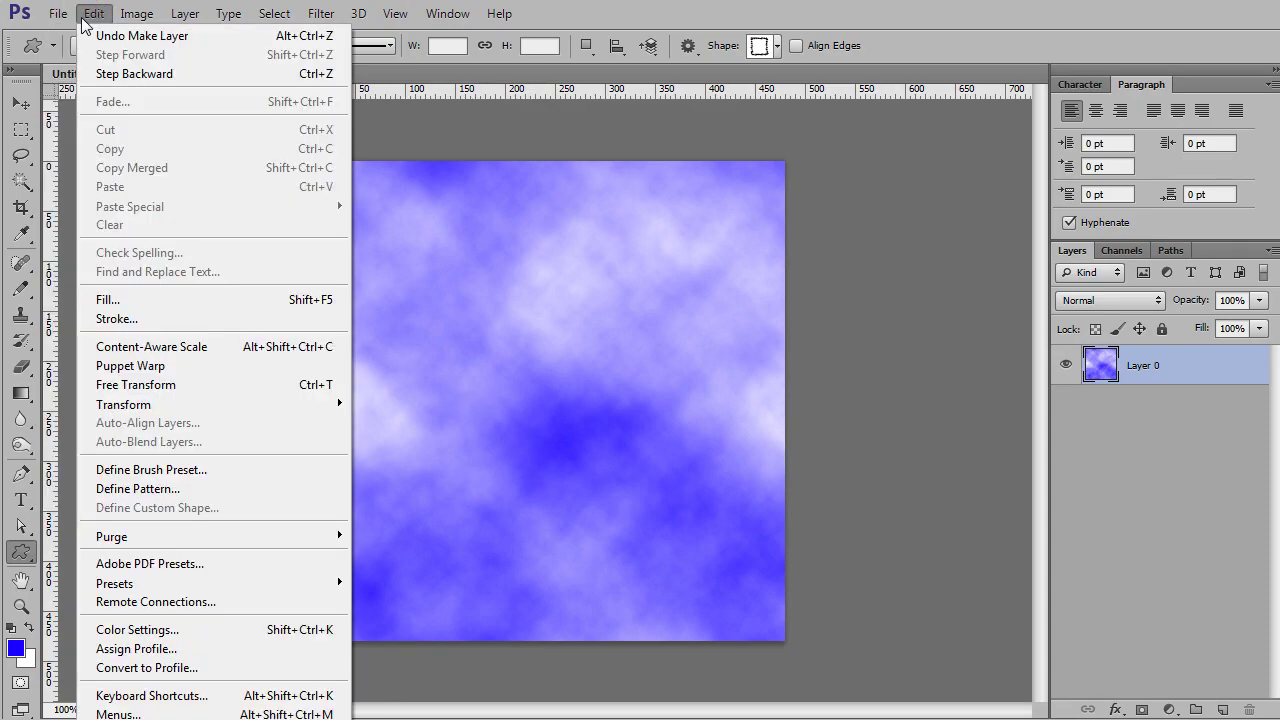
pyautogui.click(163, 489)
pyautogui.click(820, 180)
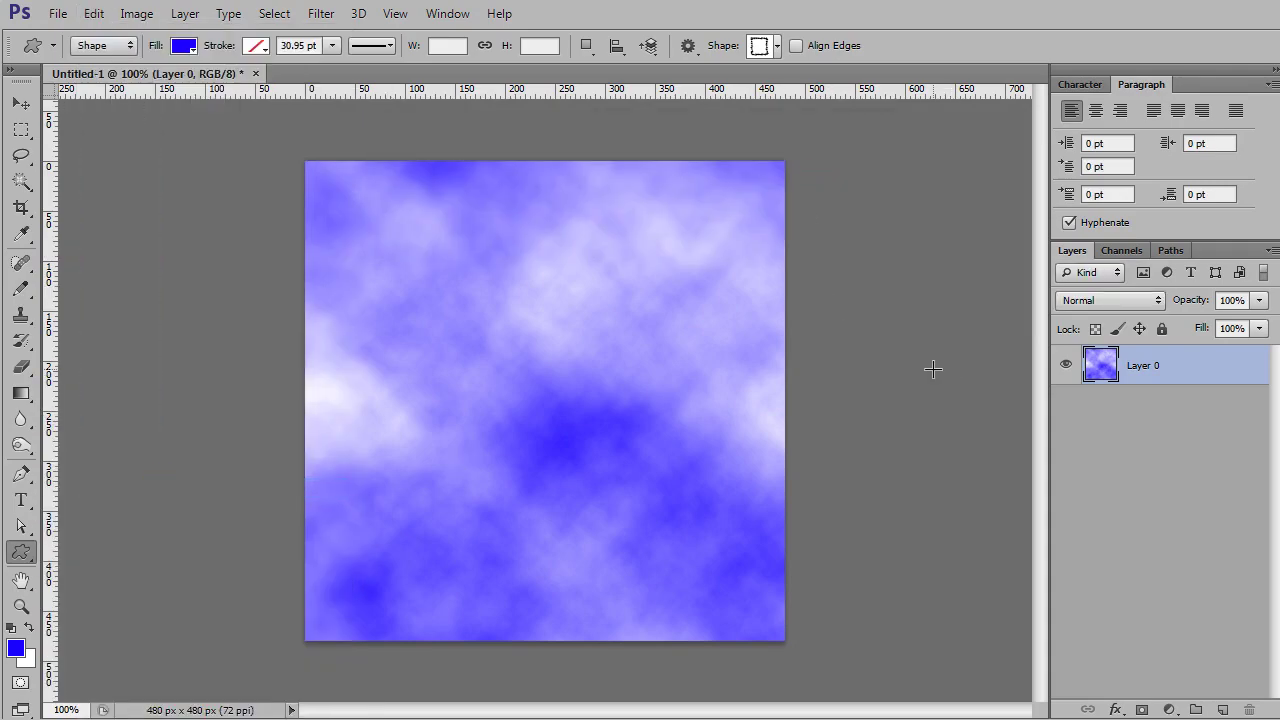
# Create a 4800 × 4800 px document, fit it on screen, and unlock its background as Layer 0.
pyautogui.hotkey('ctrl', 'n')
pyautogui.click(600, 185)
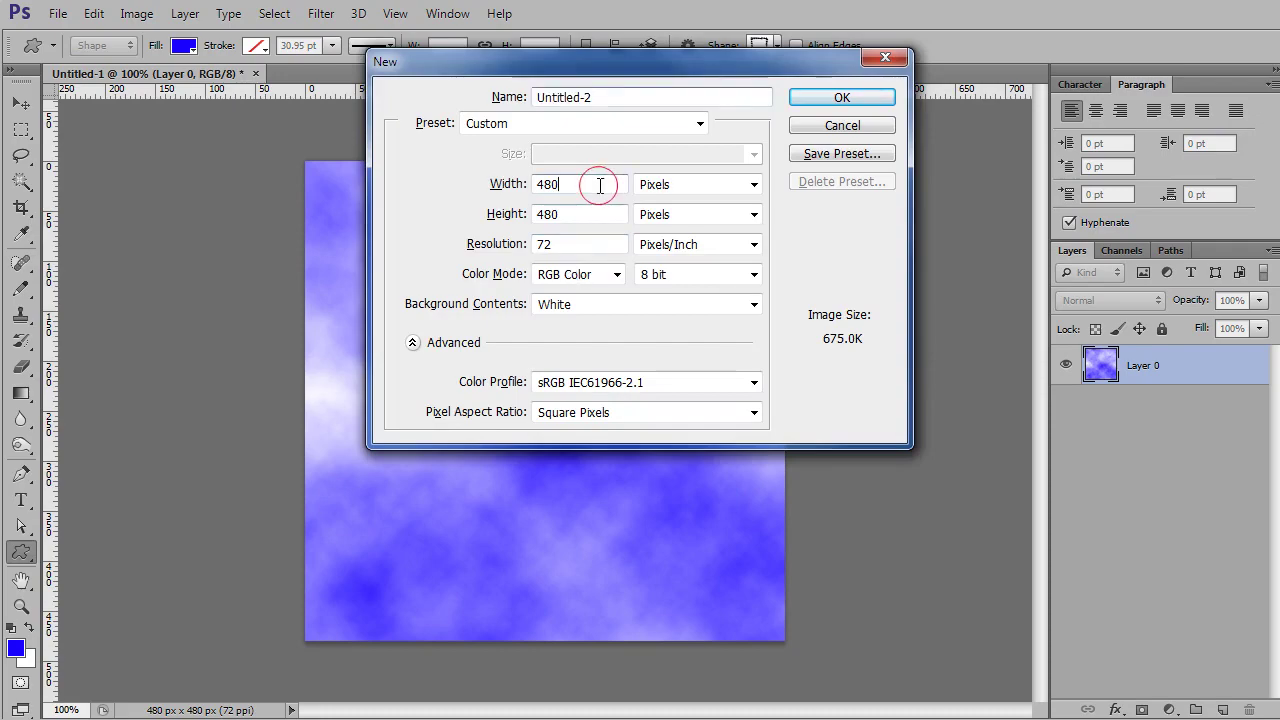
pyautogui.write('0')
pyautogui.click(595, 215)
pyautogui.write('0')
pyautogui.click(842, 97)
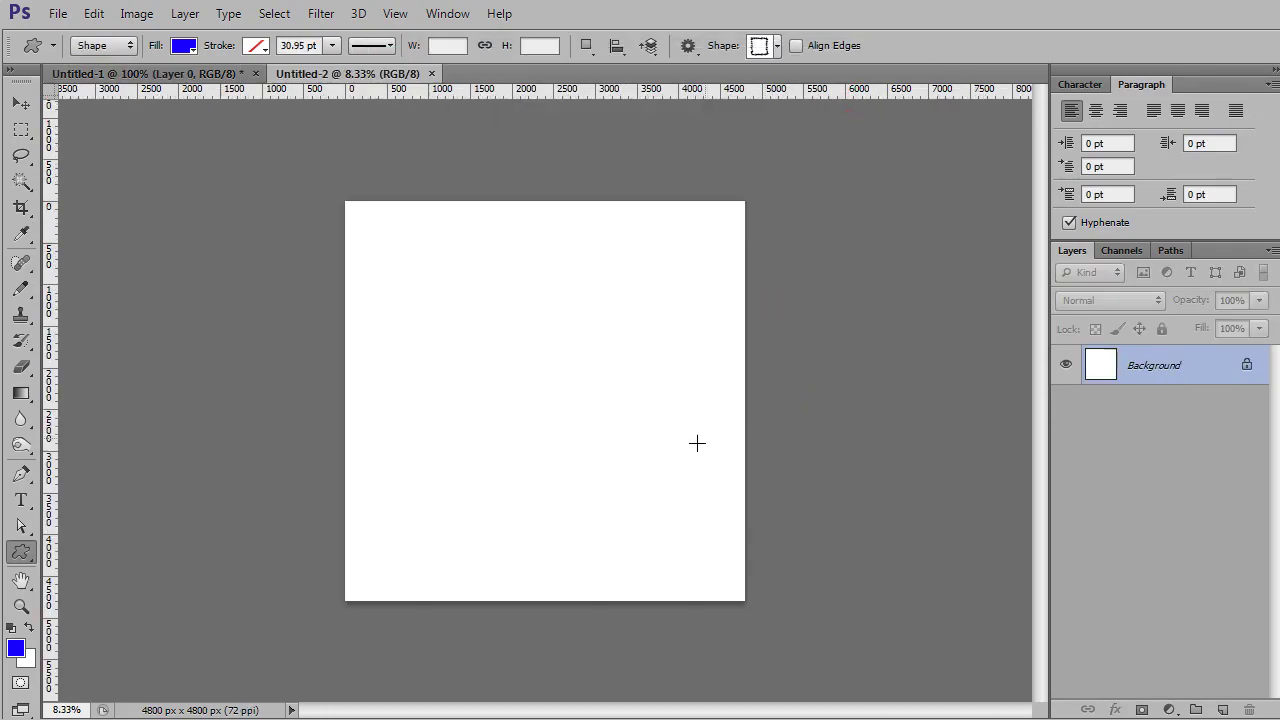
pyautogui.hotkey('ctrl', '0')
pyautogui.doubleClick(1160, 365)
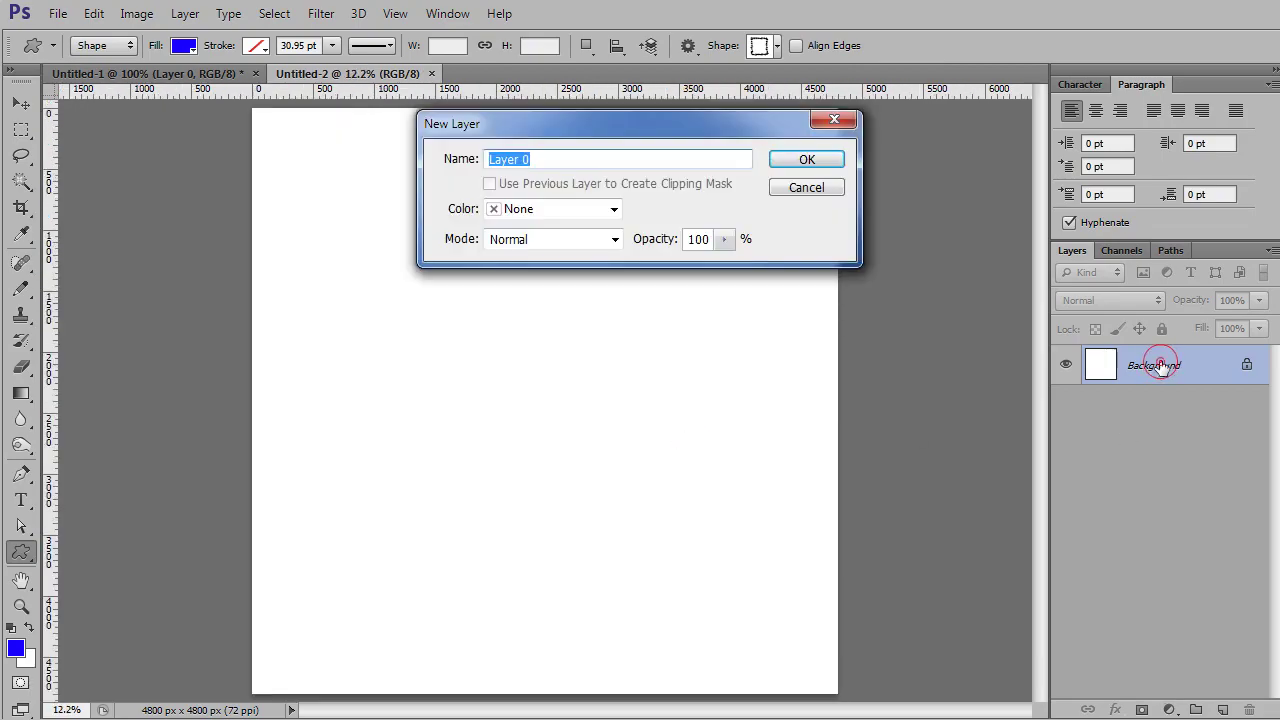
pyautogui.press('Return')
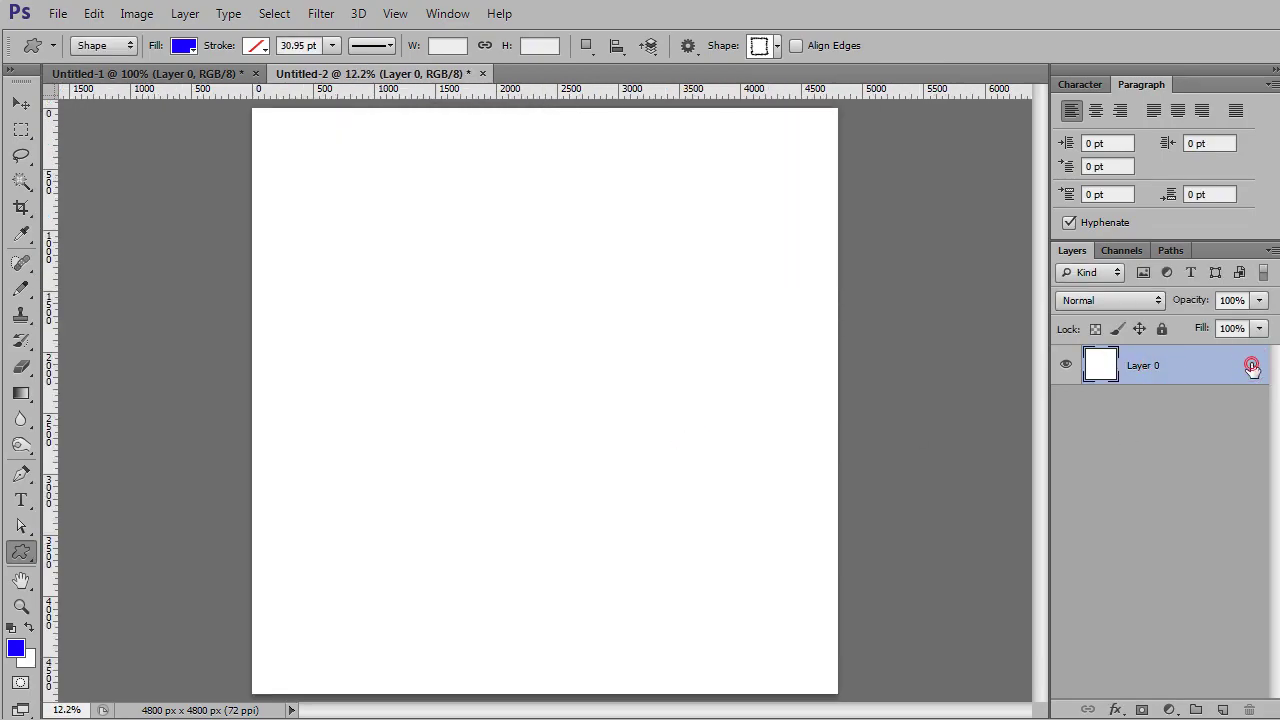
# Give Layer 0 a Pattern Overlay style using the saved blue cloud pattern.
pyautogui.doubleClick(1252, 366)
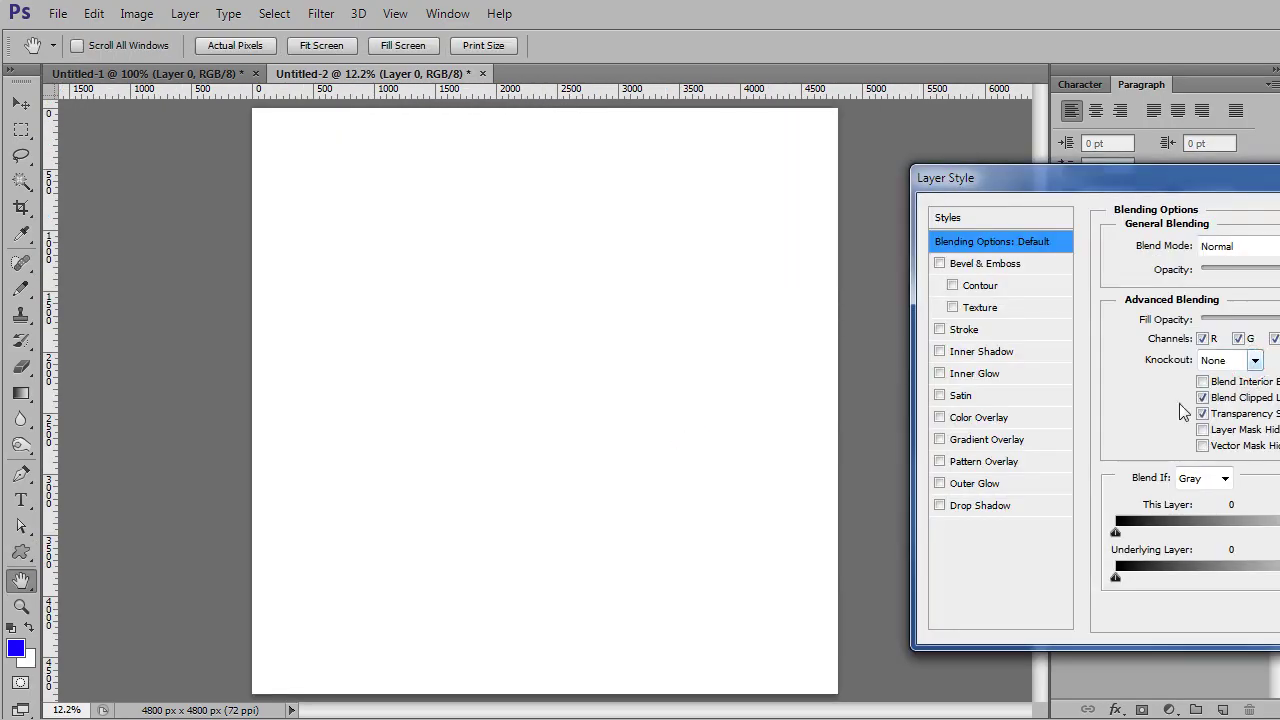
pyautogui.click(975, 465)
pyautogui.click(1249, 316)
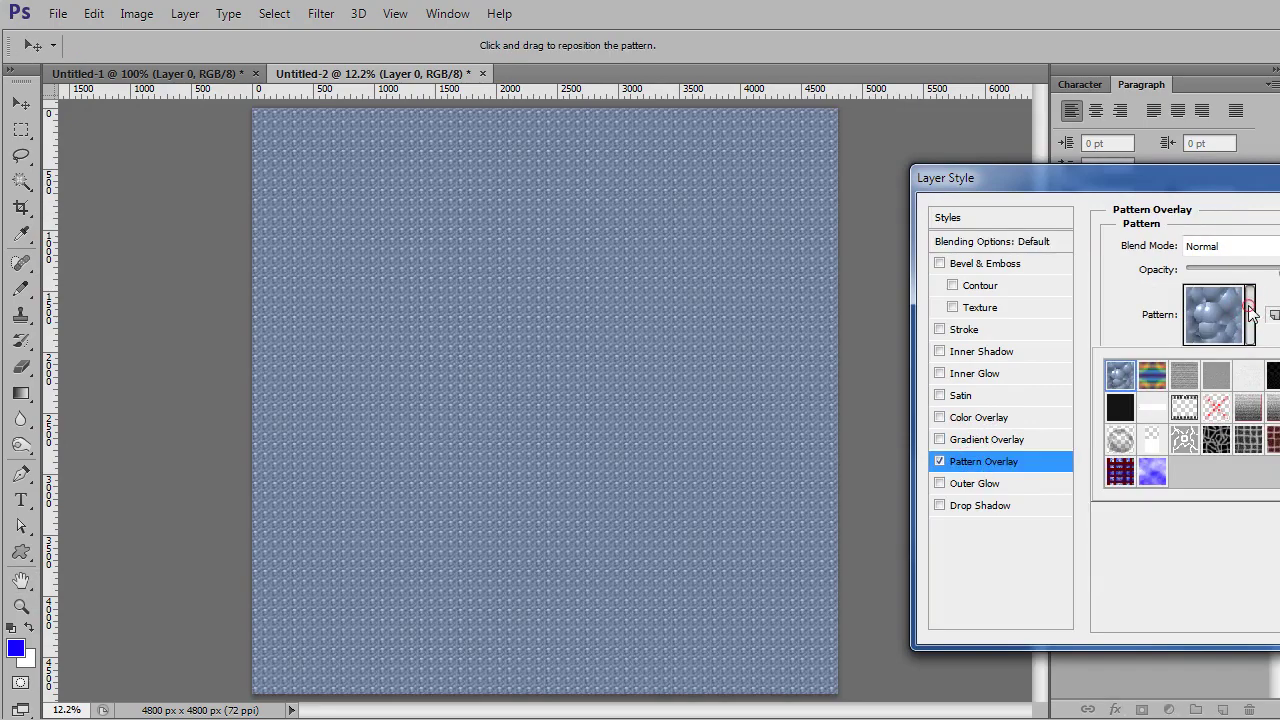
pyautogui.doubleClick(1152, 472)
pyautogui.click(1166, 548)
# Apply the overlay, zoom around the tiled 4800 px clouds for seams, then return to Untitled-1.
pyautogui.press('Return')
pyautogui.scroll(3, 625, 363)
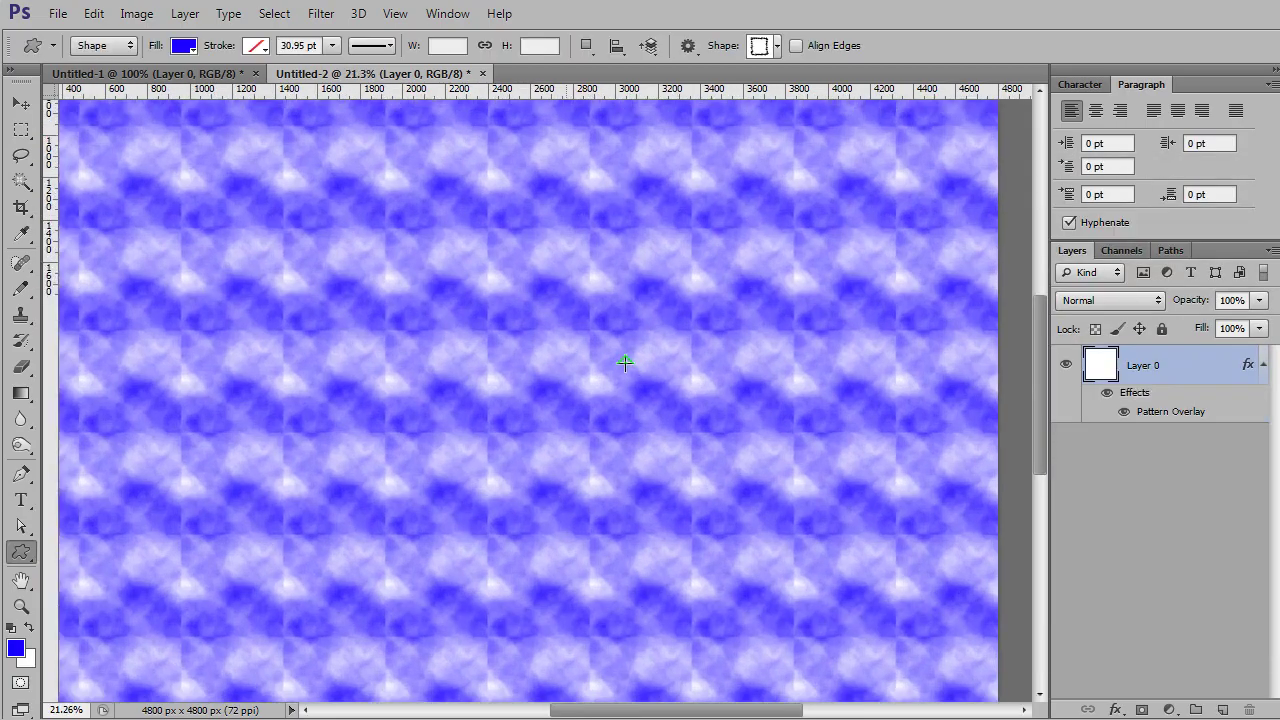
pyautogui.scroll(4, 625, 363)
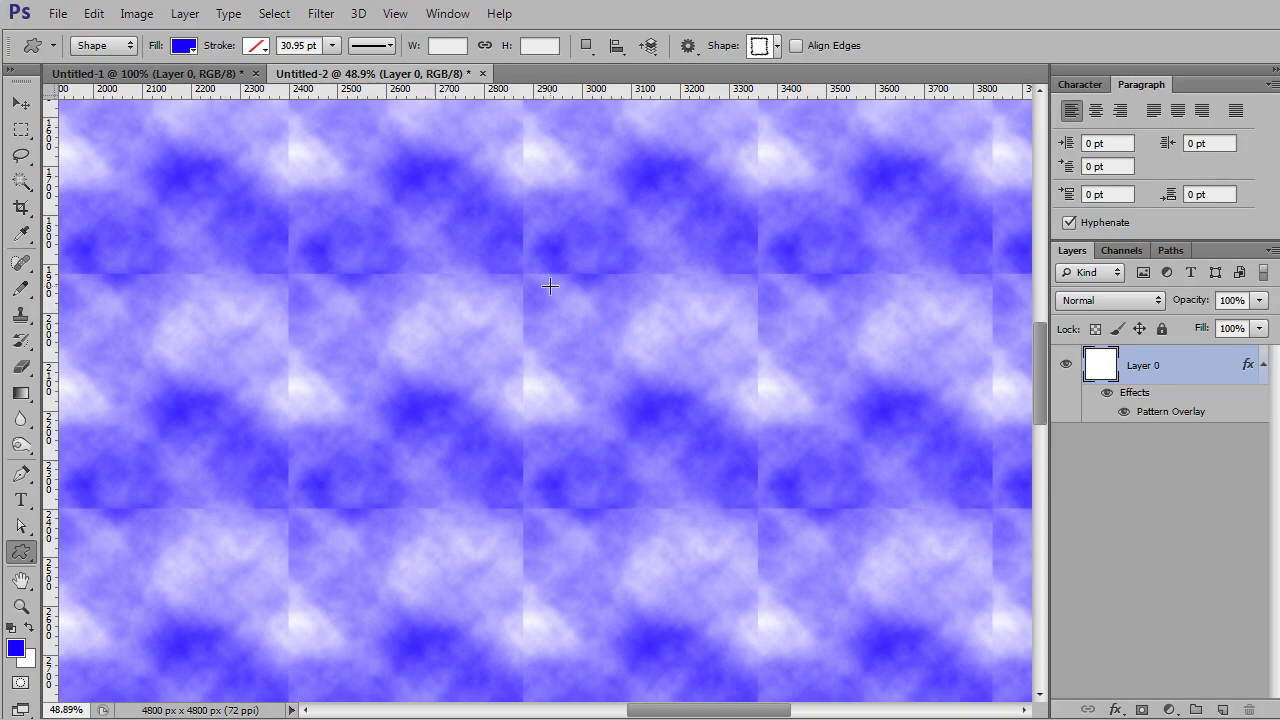
pyautogui.scroll(-5, 549, 286)
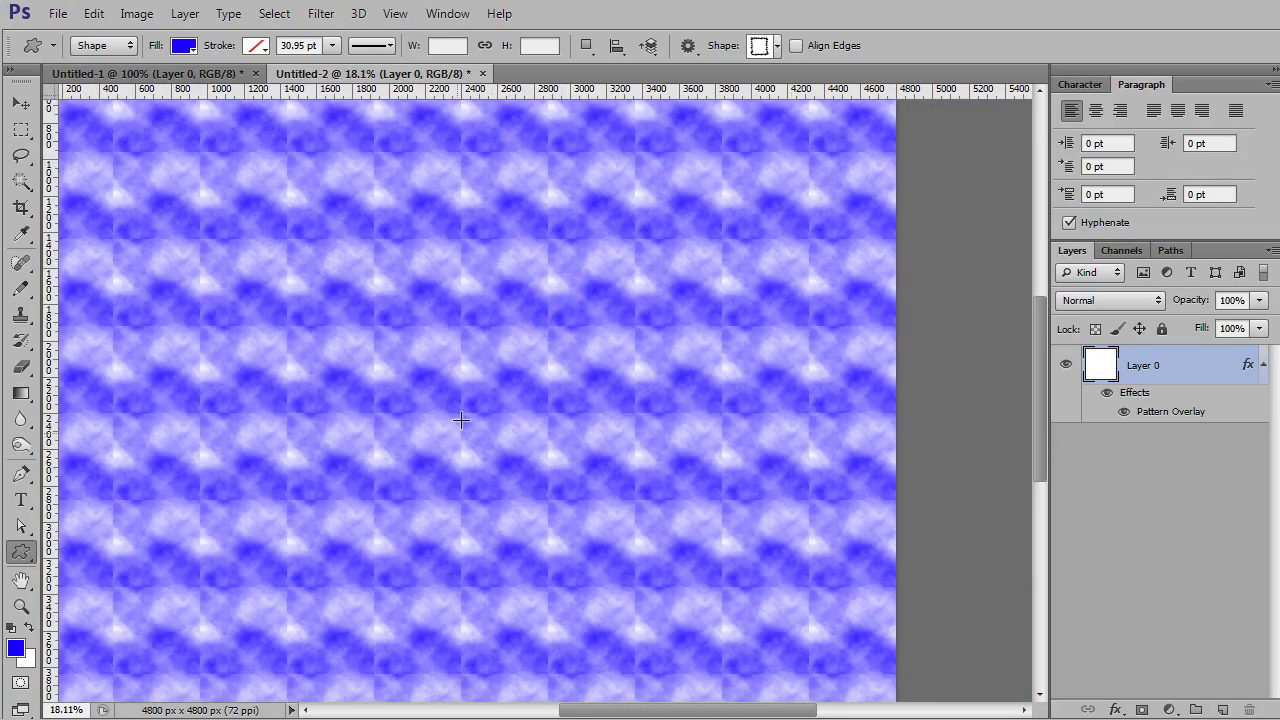
pyautogui.scroll(-5, 461, 418)
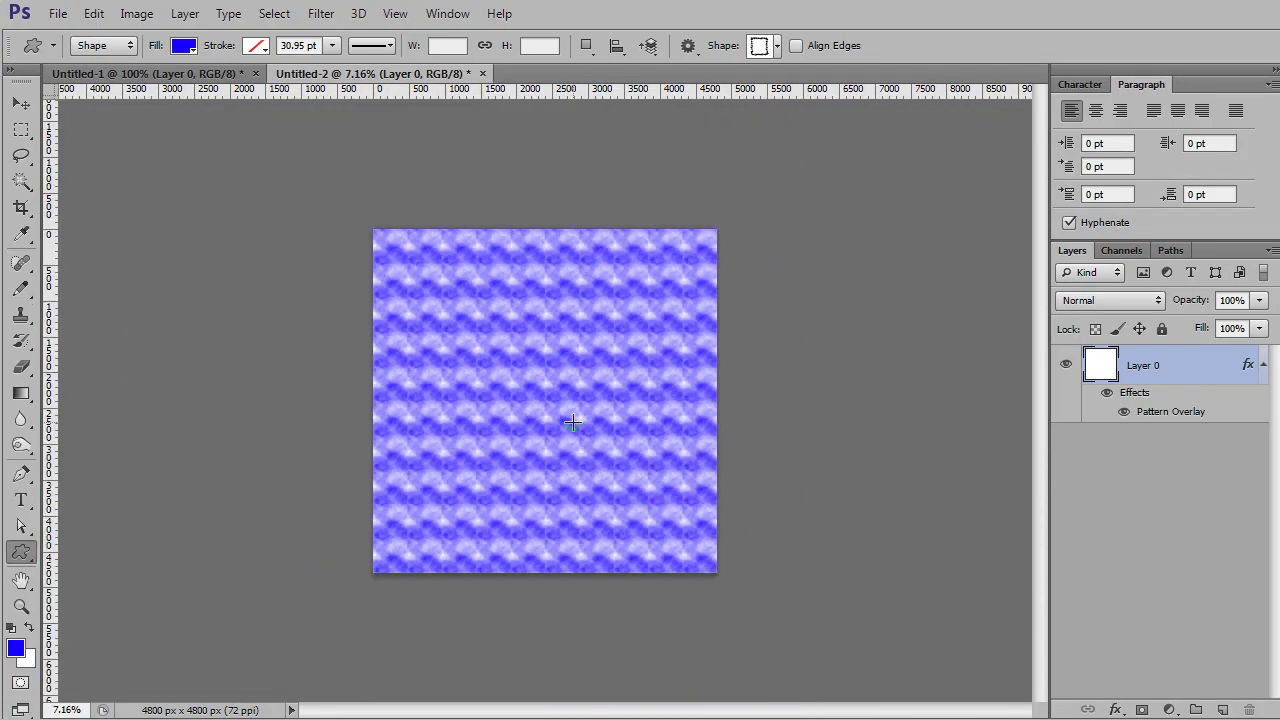
pyautogui.scroll(6, 573, 422)
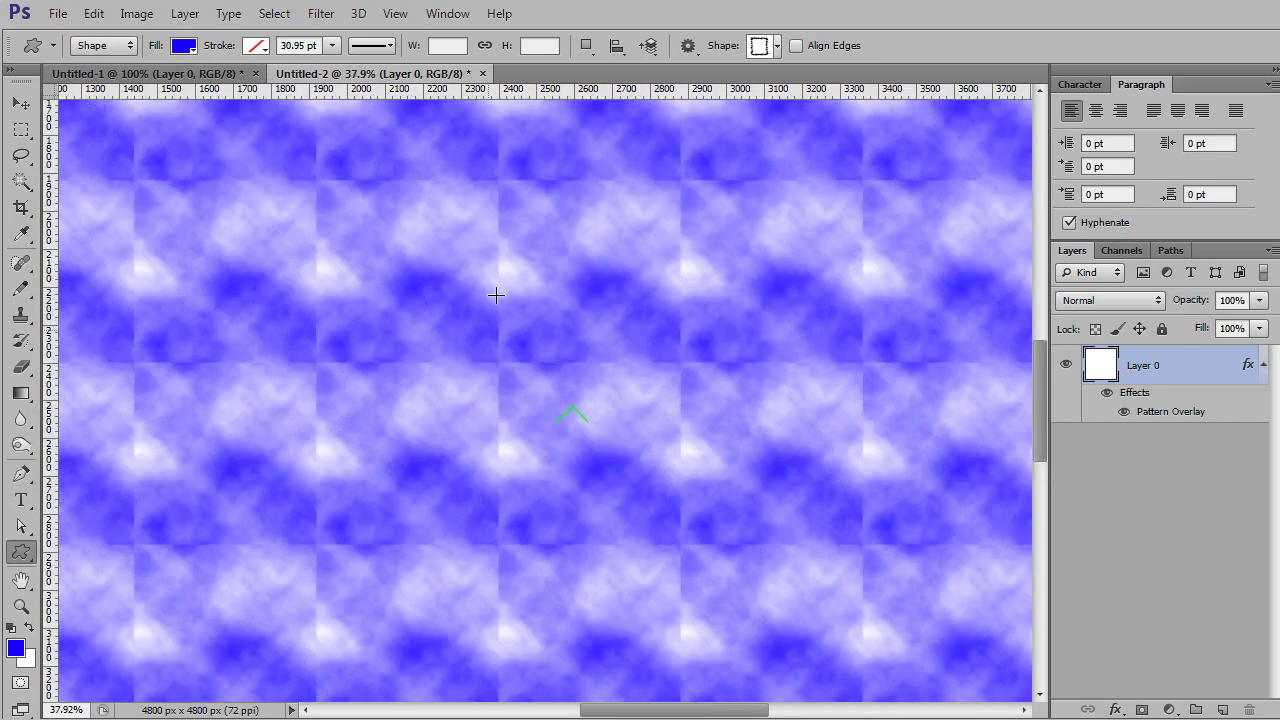
pyautogui.scroll(4, 460, 455)
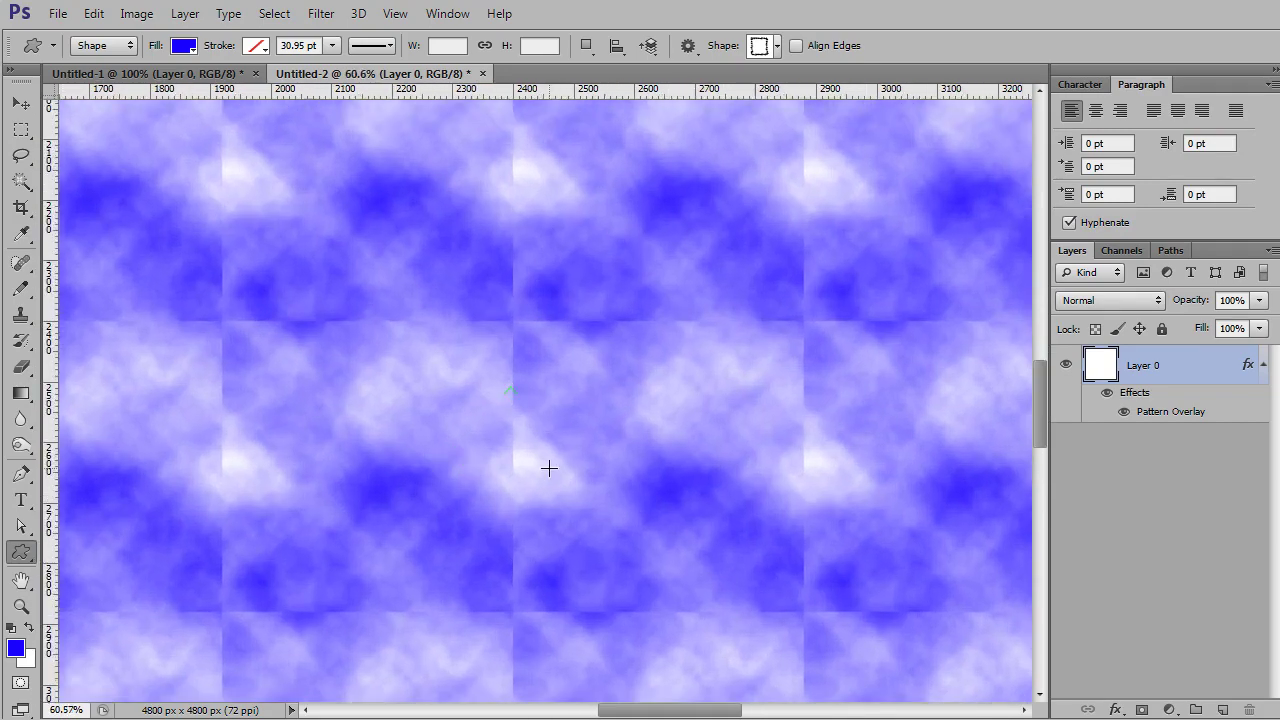
pyautogui.scroll(2, 549, 468)
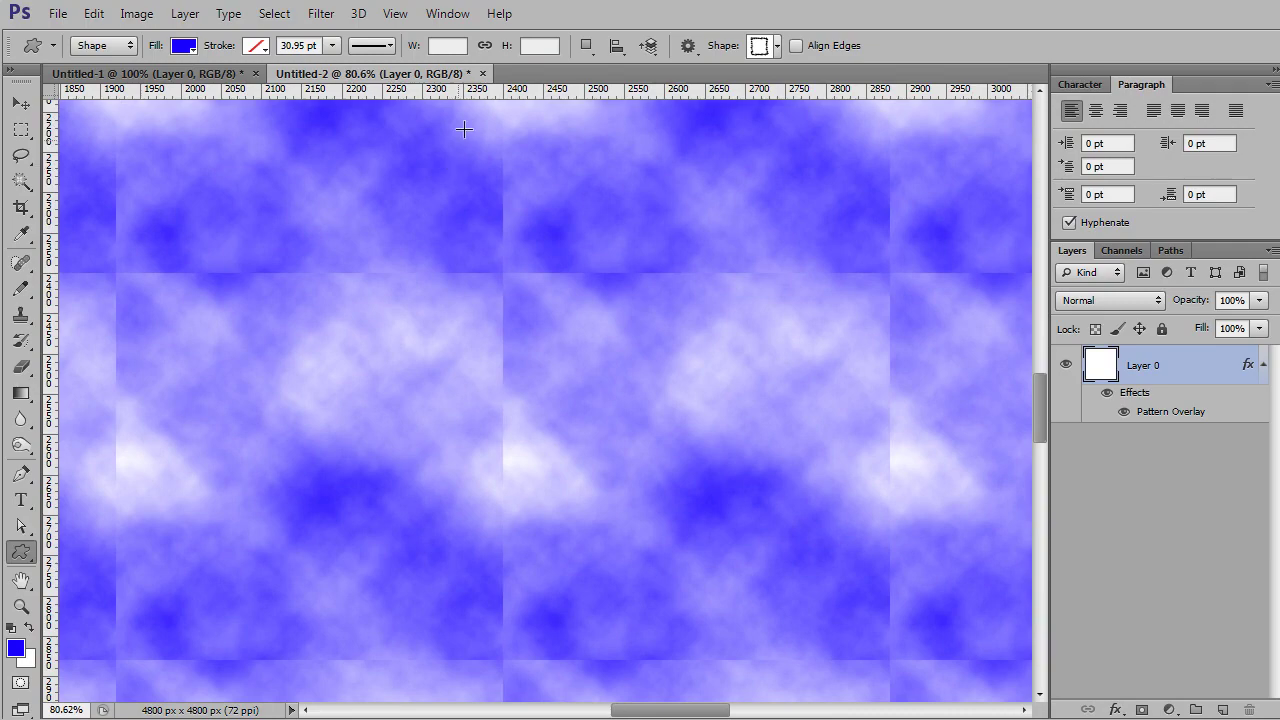
pyautogui.click(187, 77)
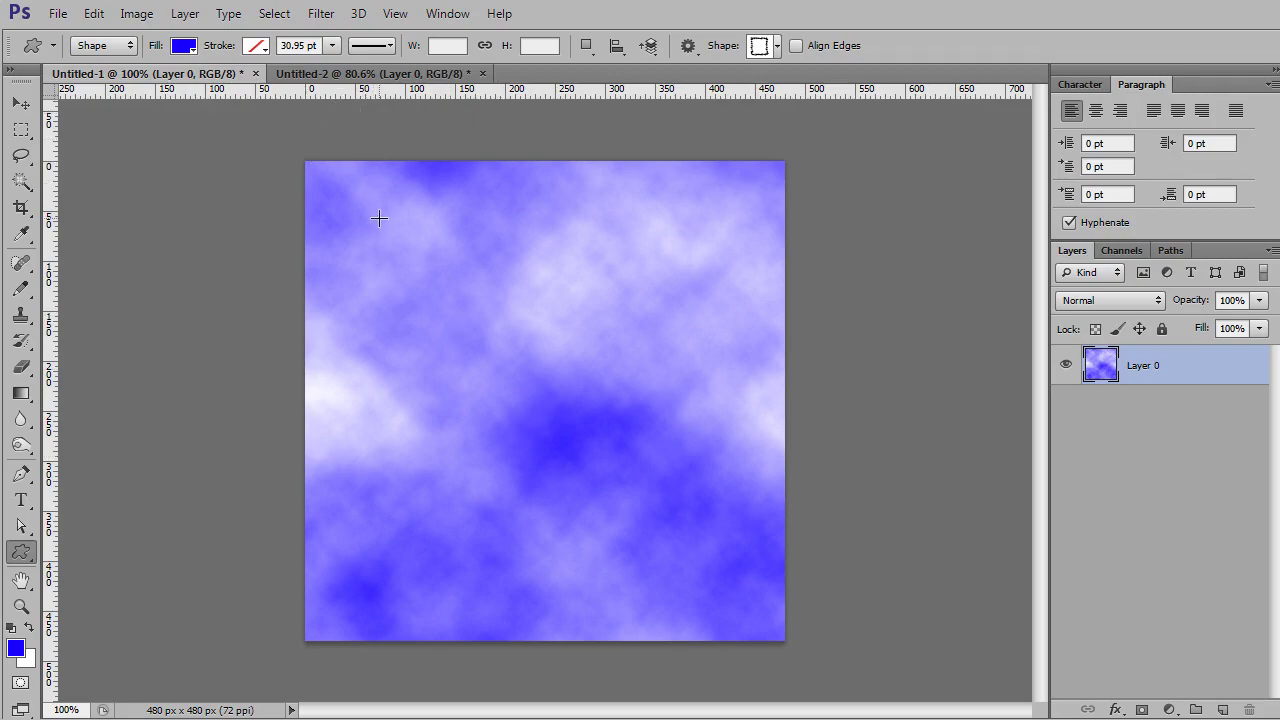
# Open the Offset filter and try out horizontal and vertical shift amounts on the clouds.
pyautogui.click(318, 14)
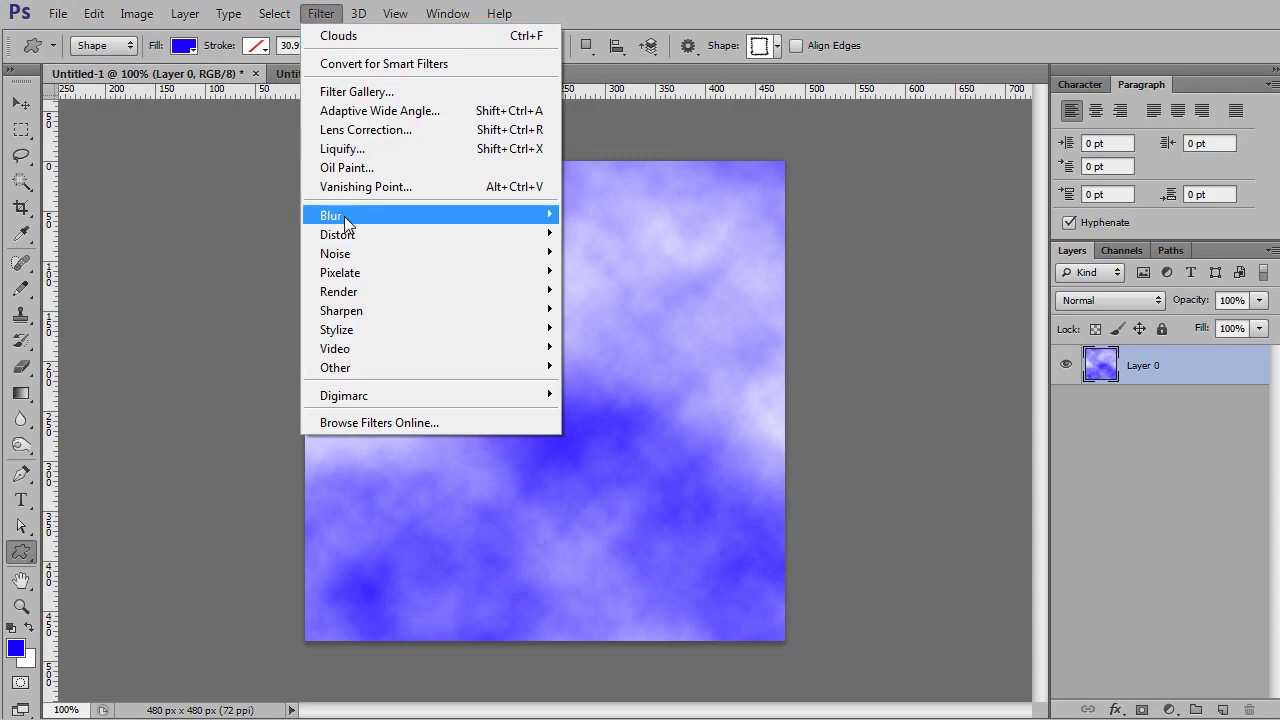
pyautogui.moveTo(361, 368)
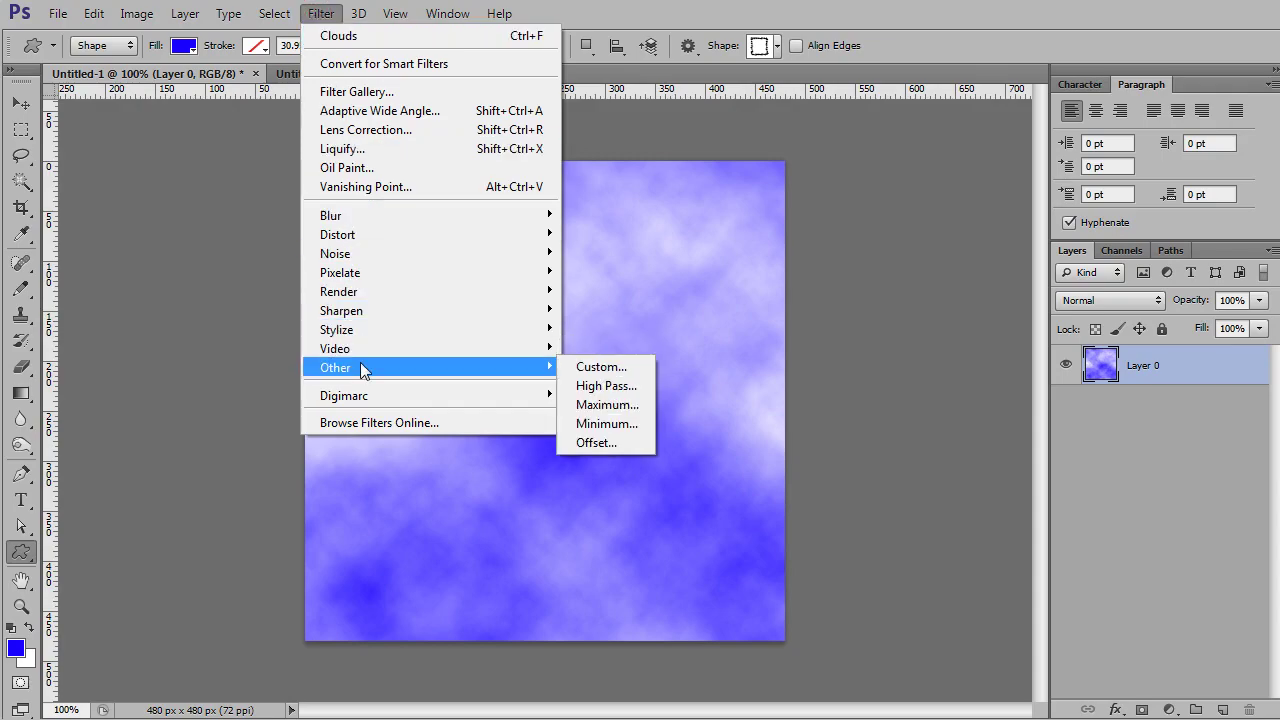
pyautogui.click(602, 443)
pyautogui.moveTo(591, 105); pyautogui.dragTo(931, 172)
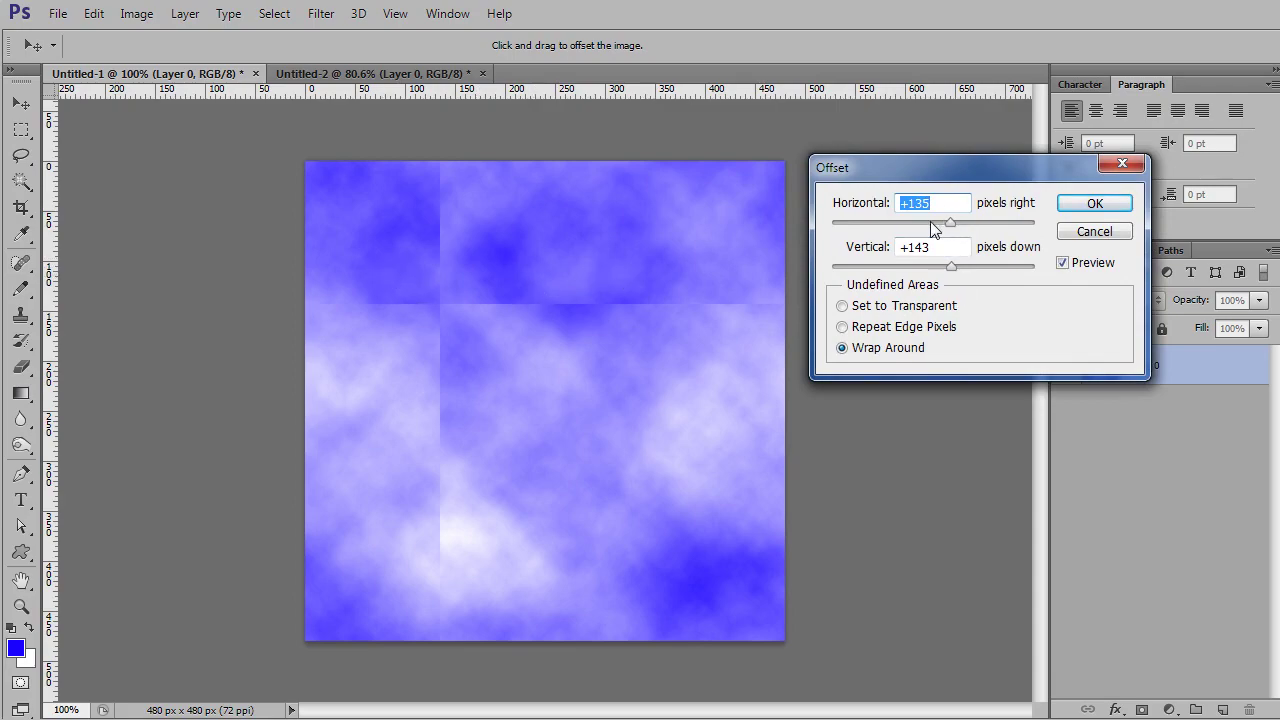
pyautogui.moveTo(950, 222); pyautogui.dragTo(922, 221)
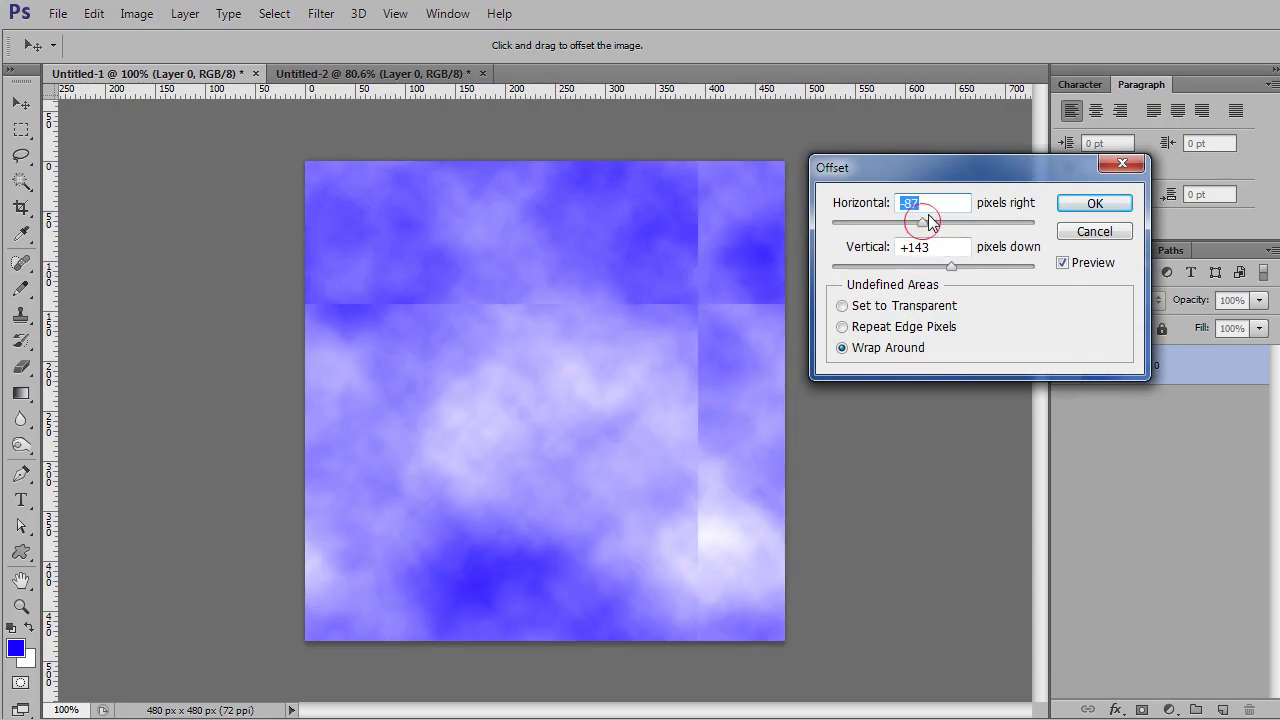
pyautogui.write('0')
pyautogui.click(930, 245)
pyautogui.write('0')
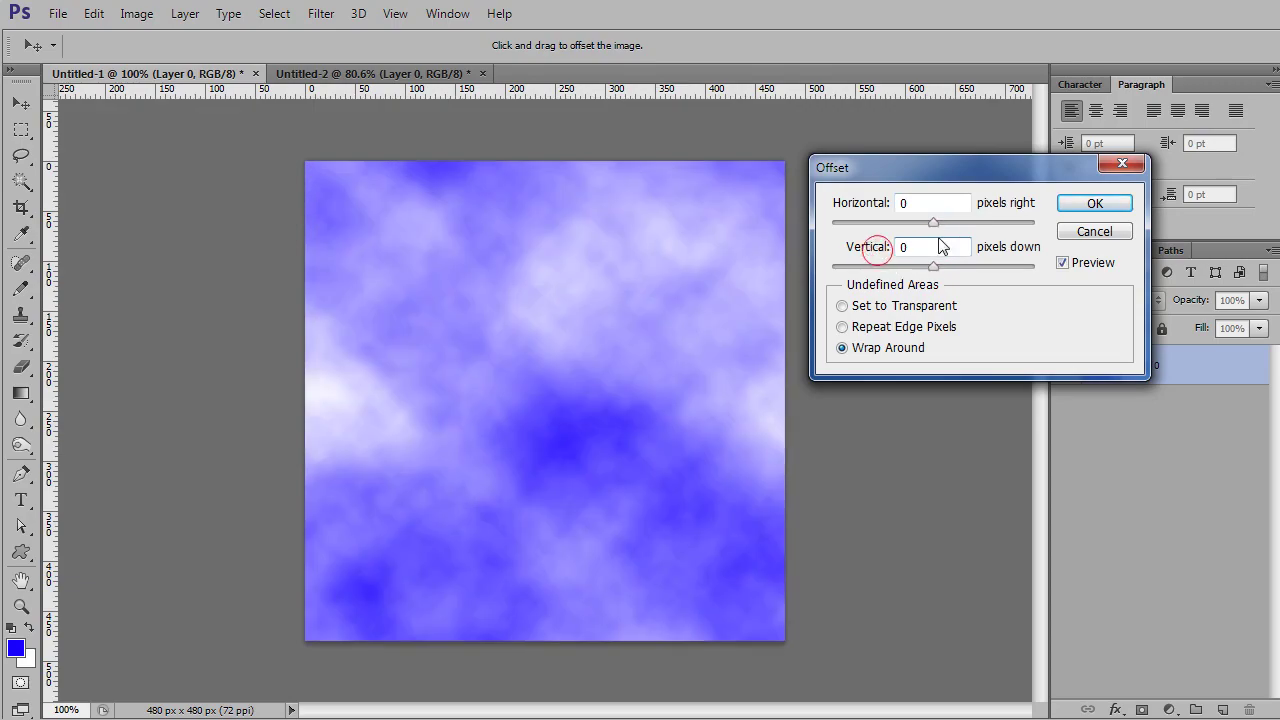
pyautogui.moveTo(933, 222); pyautogui.dragTo(973, 222)
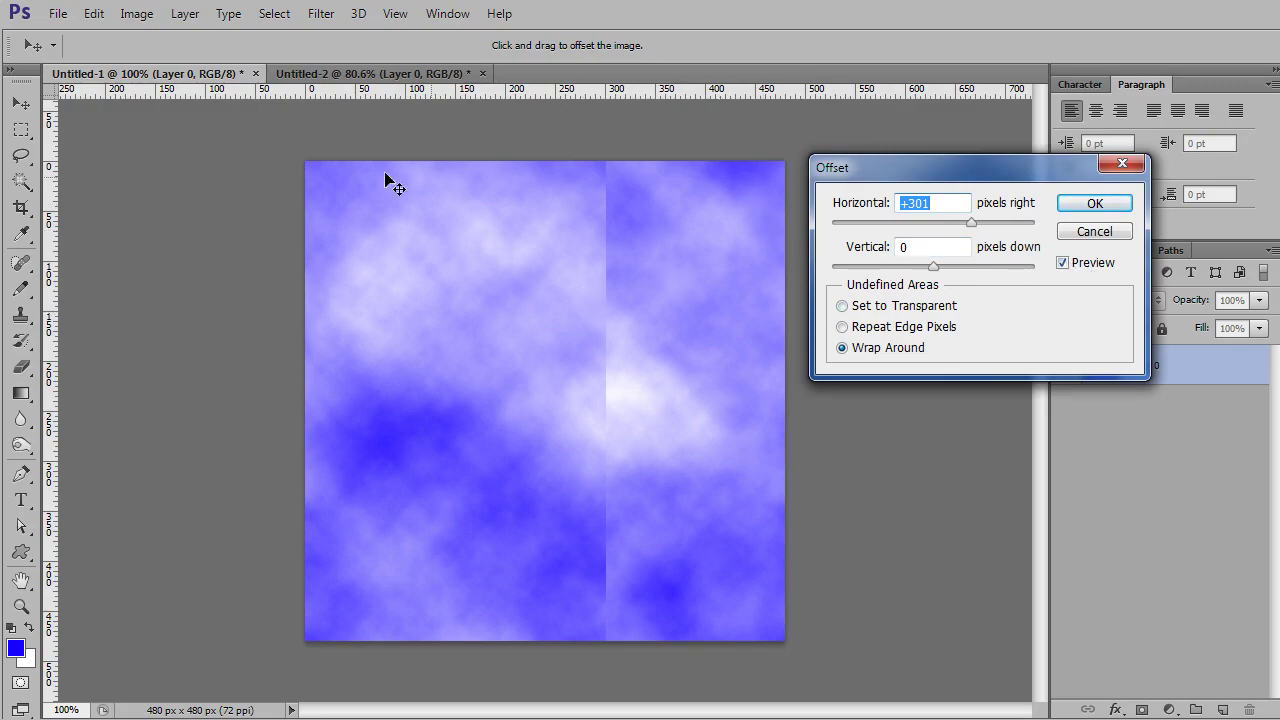
pyautogui.moveTo(933, 267); pyautogui.dragTo(975, 269)
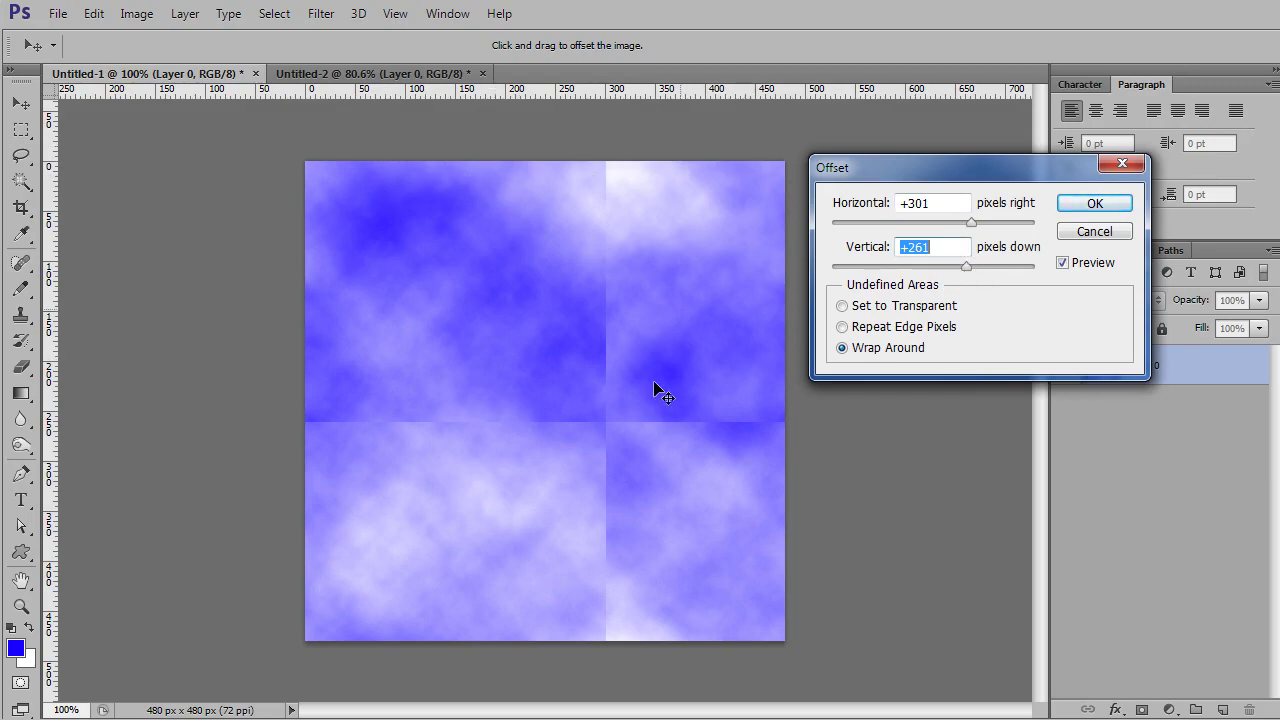
# Set the Offset to 240 px horizontal and 240 px vertical with Wrap Around, and apply.
pyautogui.click(945, 202)
pyautogui.click(870, 202)
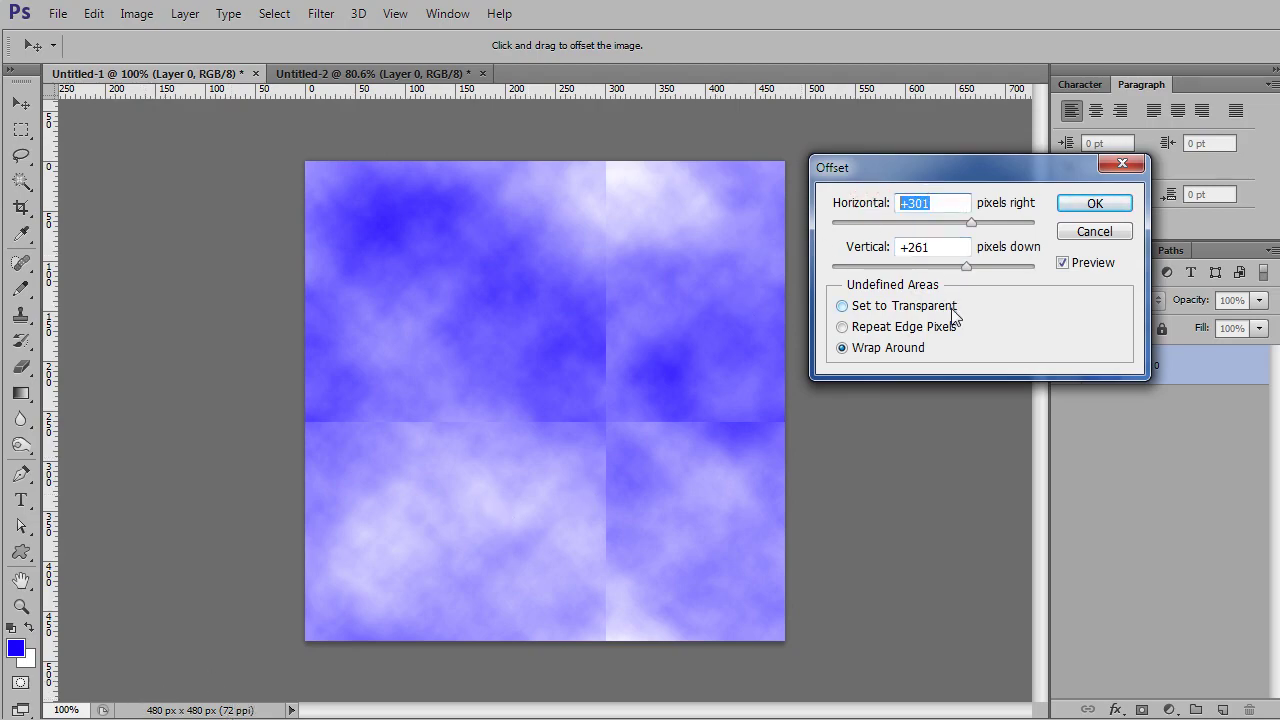
pyautogui.write('25')
pyautogui.write('40')
pyautogui.press('Tab')
pyautogui.write('240')
pyautogui.click(1085, 204)
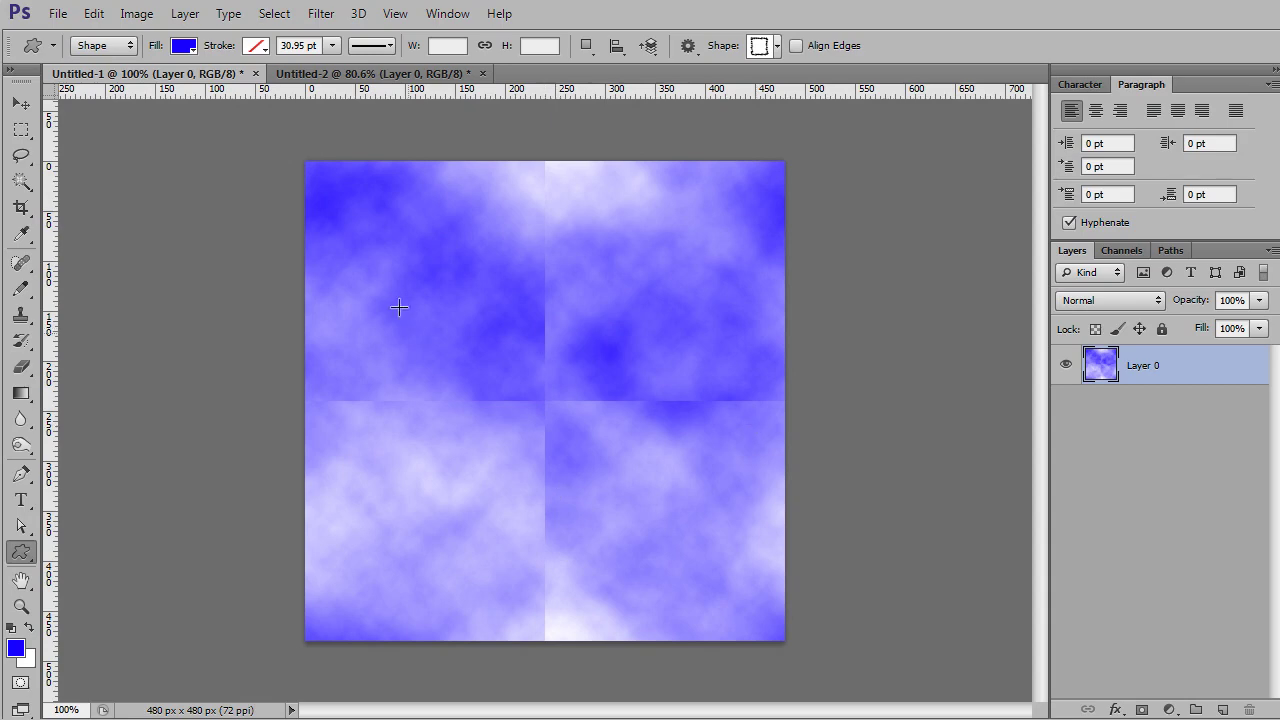
# Look through the Clone Stamp flyout, then keep the Spot Healing Brush selected (45 px, Proximity Match).
pyautogui.click(23, 316)
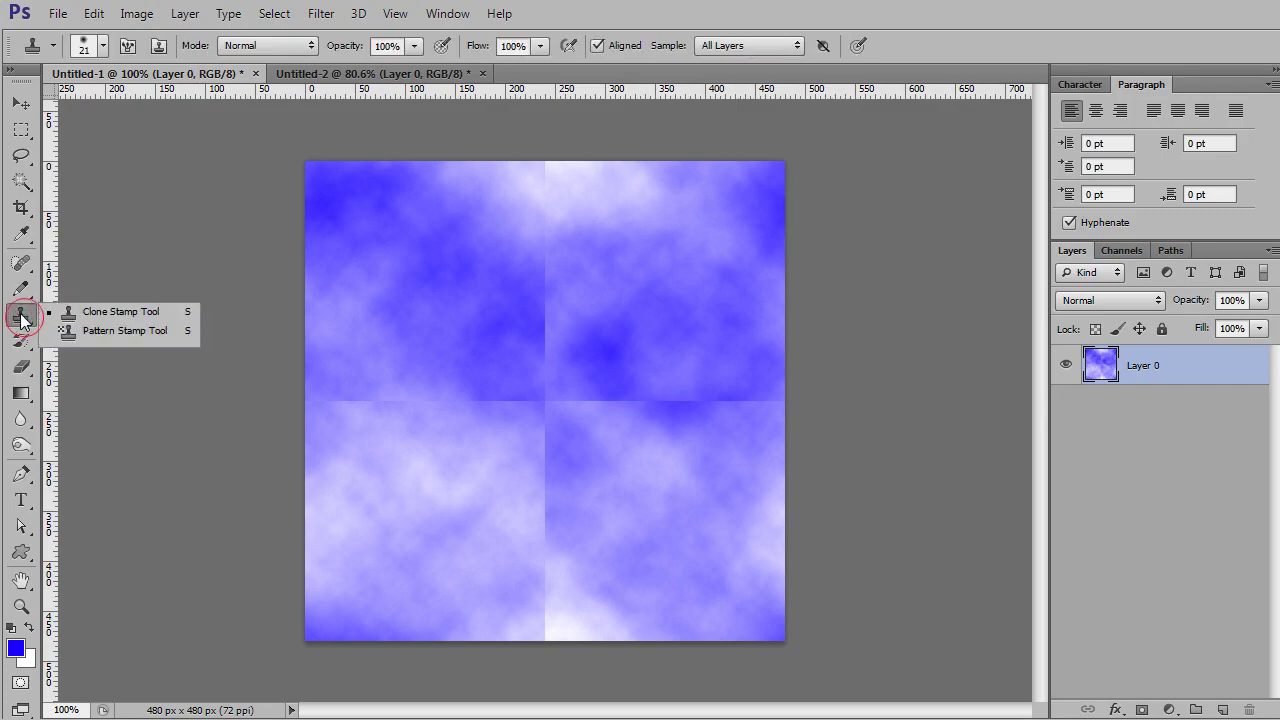
pyautogui.click(23, 318)
pyautogui.click(23, 262)
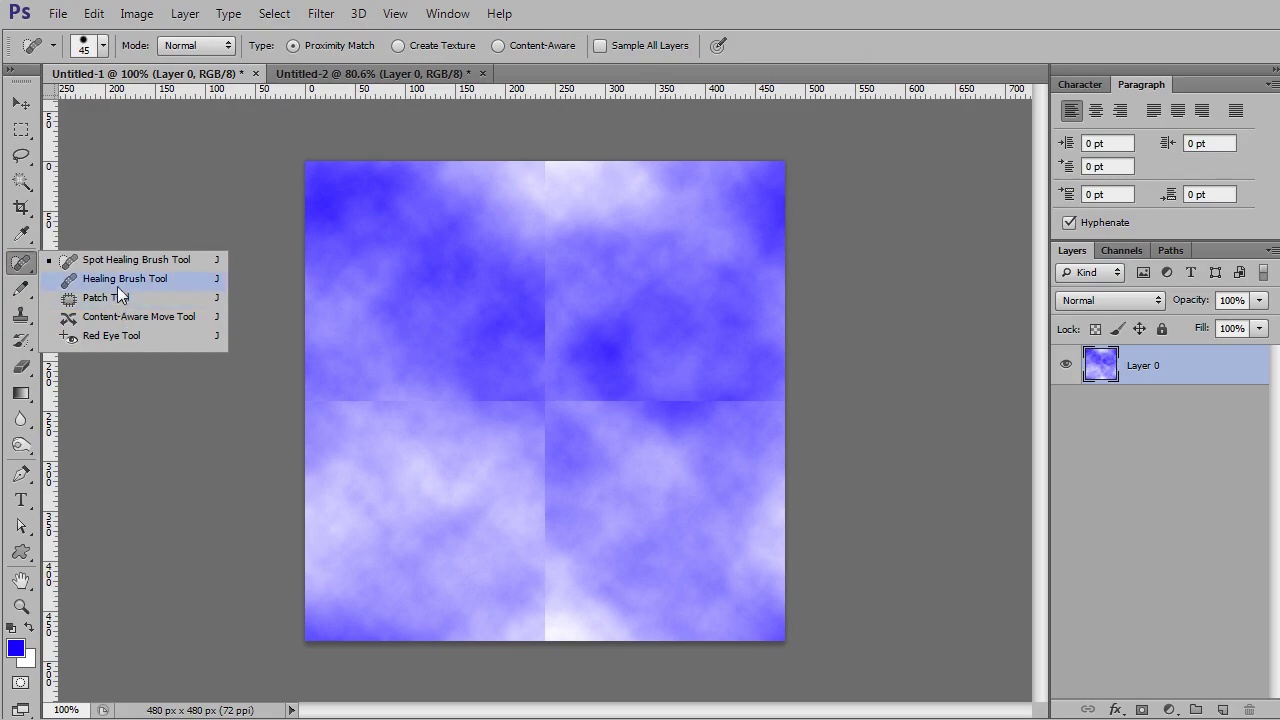
pyautogui.click(22, 263)
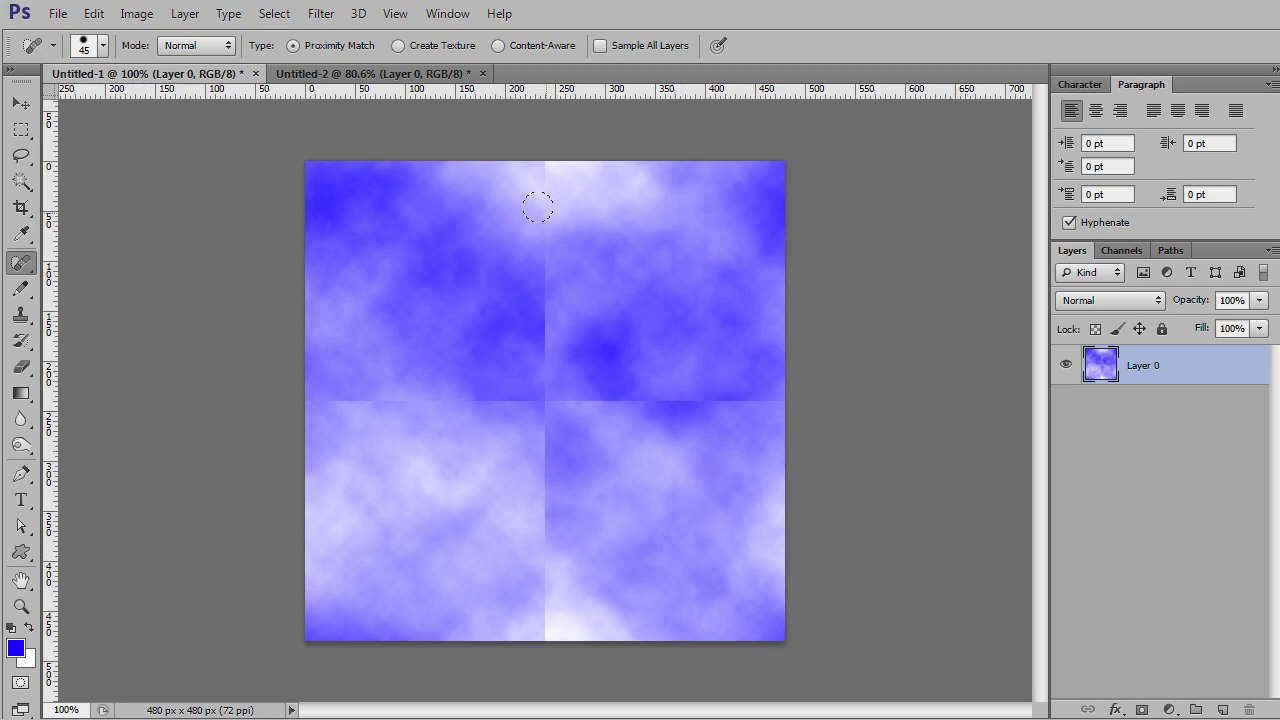
# Paint Spot Healing strokes along the vertical and horizontal centre seams.
pyautogui.moveTo(545, 210)
pyautogui.mouseDown()
pyautogui.moveTo(557, 502)
pyautogui.moveTo(520, 331)
pyautogui.moveTo(523, 230)
pyautogui.mouseUp()
pyautogui.moveTo(361, 402)
pyautogui.mouseDown()
pyautogui.moveTo(661, 391)
pyautogui.moveTo(720, 401)
pyautogui.mouseUp()
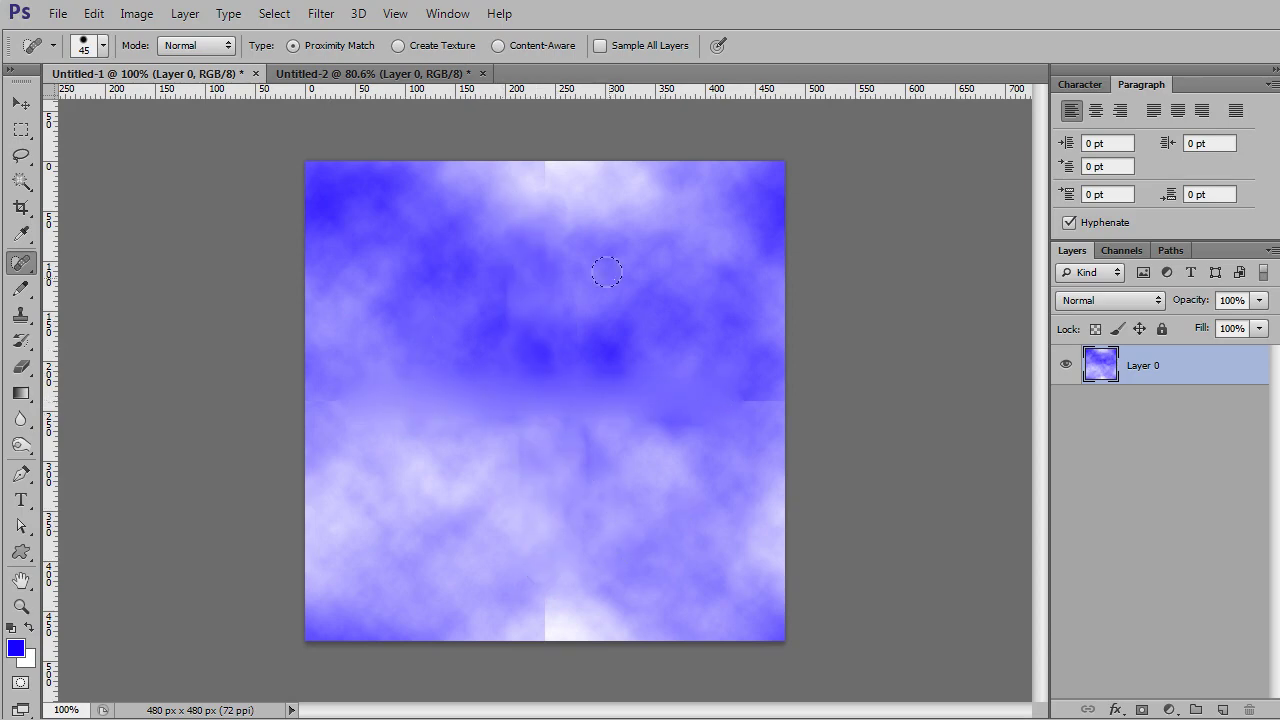
pyautogui.click(585, 395)
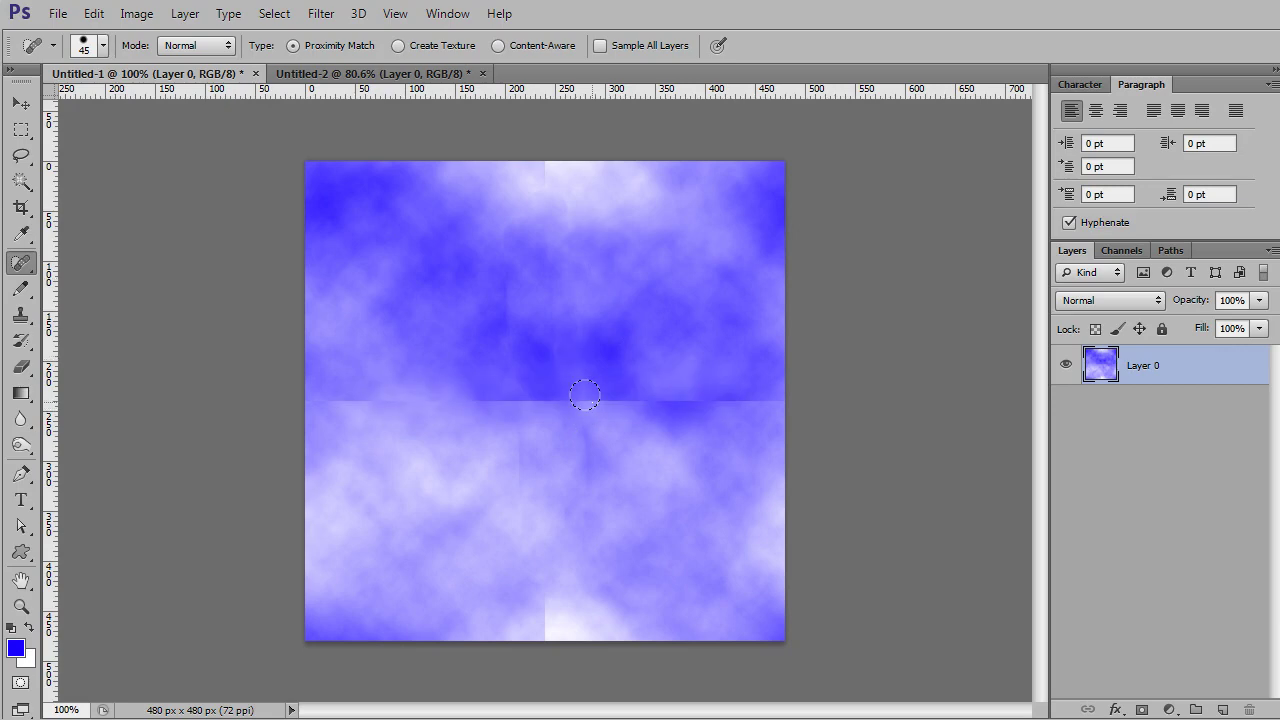
# Switch healing to Content-Aware and re-heal the centre seam cross, undoing one stroke.
pyautogui.click(555, 44)
pyautogui.moveTo(551, 238)
pyautogui.mouseDown()
pyautogui.moveTo(540, 485)
pyautogui.moveTo(553, 566)
pyautogui.mouseUp()
pyautogui.moveTo(385, 400); pyautogui.dragTo(757, 406)
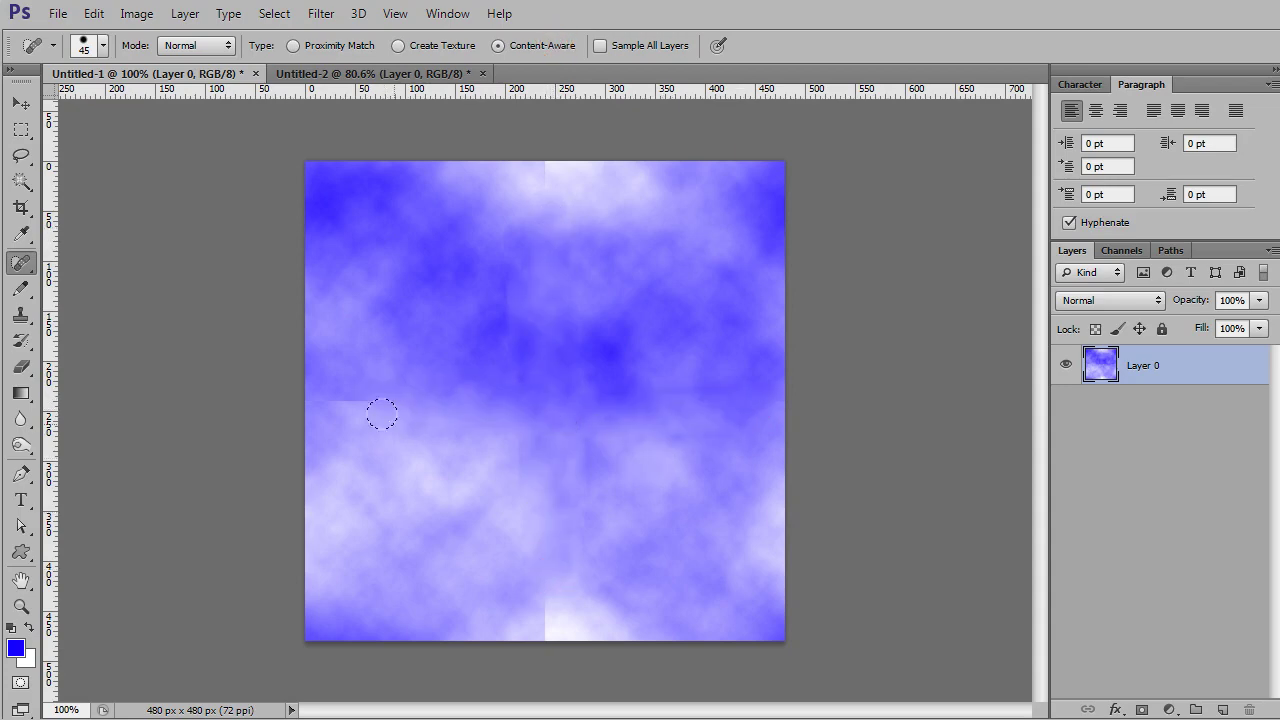
pyautogui.moveTo(364, 401); pyautogui.dragTo(366, 421)
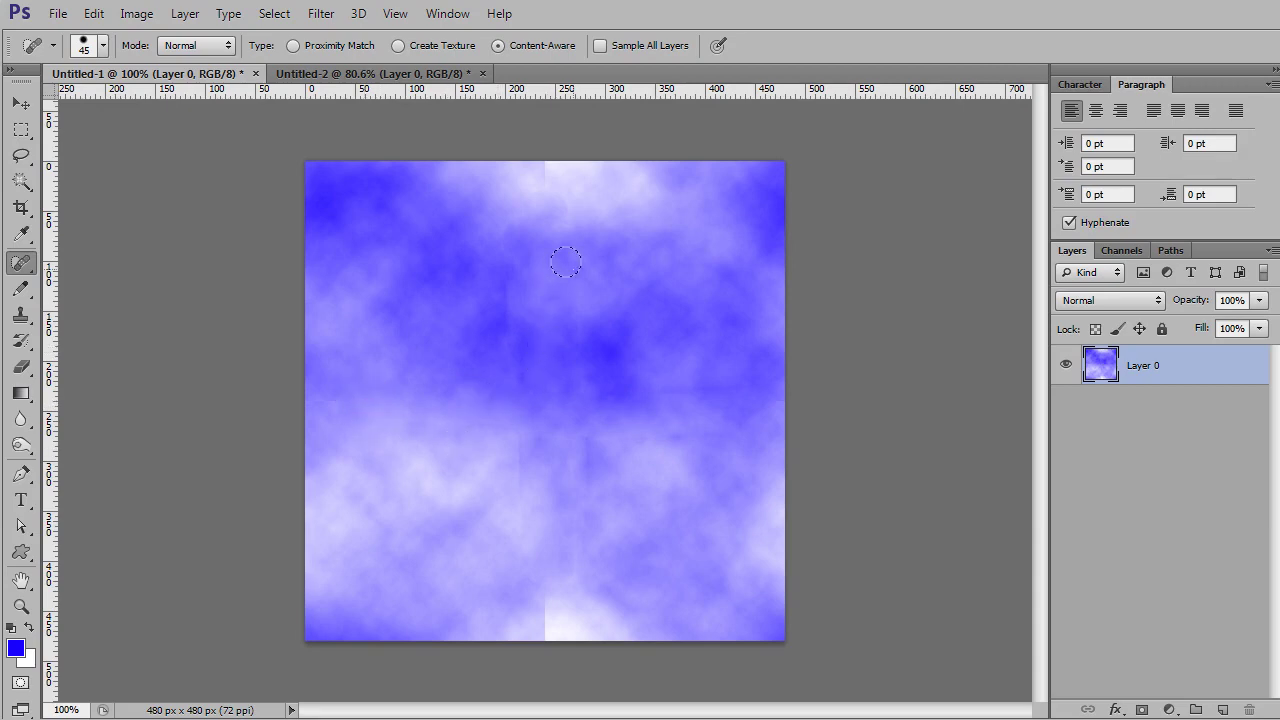
pyautogui.moveTo(578, 268); pyautogui.dragTo(576, 384)
pyautogui.moveTo(522, 298); pyautogui.dragTo(521, 405)
pyautogui.moveTo(586, 432); pyautogui.dragTo(586, 515)
pyautogui.moveTo(535, 594); pyautogui.dragTo(545, 625)
pyautogui.hotkey('ctrl', 'z')
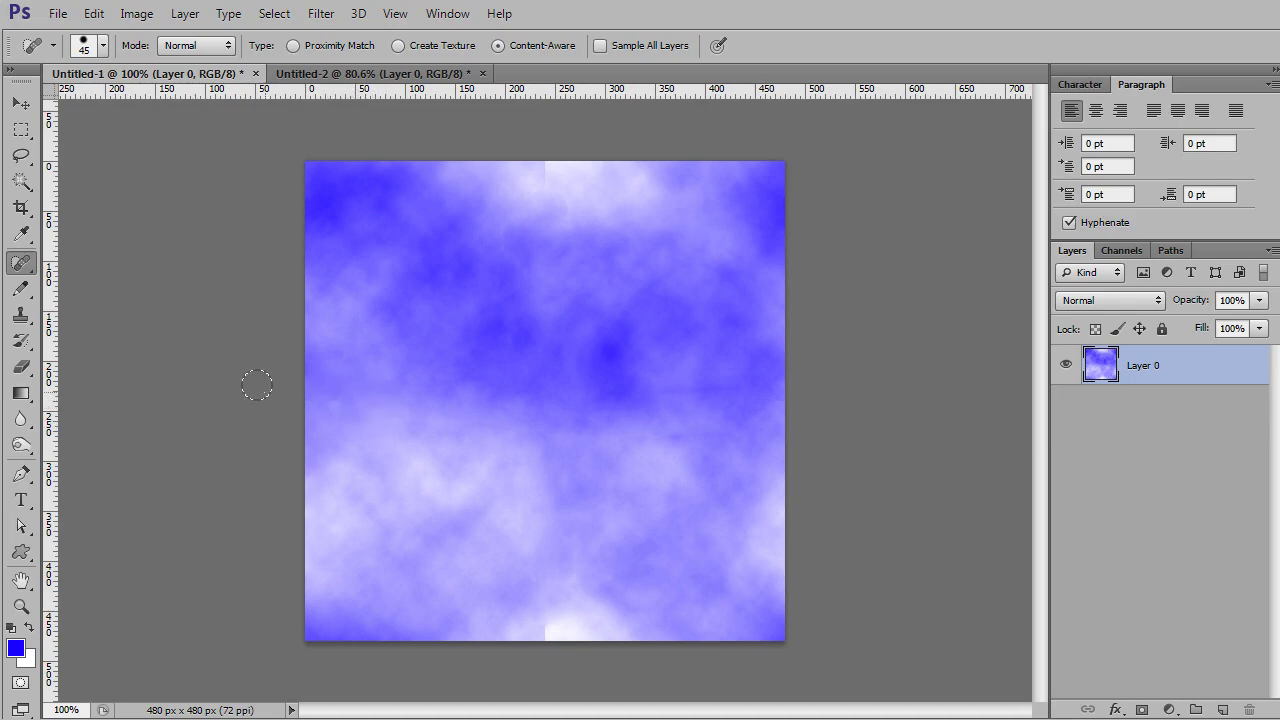
# Heal the seam ends at the left, right, top and bottom edges and beside the dark patch.
pyautogui.moveTo(351, 400); pyautogui.dragTo(312, 401)
pyautogui.moveTo(712, 395); pyautogui.dragTo(794, 400)
pyautogui.moveTo(524, 210)
pyautogui.mouseDown()
pyautogui.moveTo(530, 222)
pyautogui.moveTo(540, 126)
pyautogui.mouseUp()
pyautogui.moveTo(558, 576); pyautogui.dragTo(531, 683)
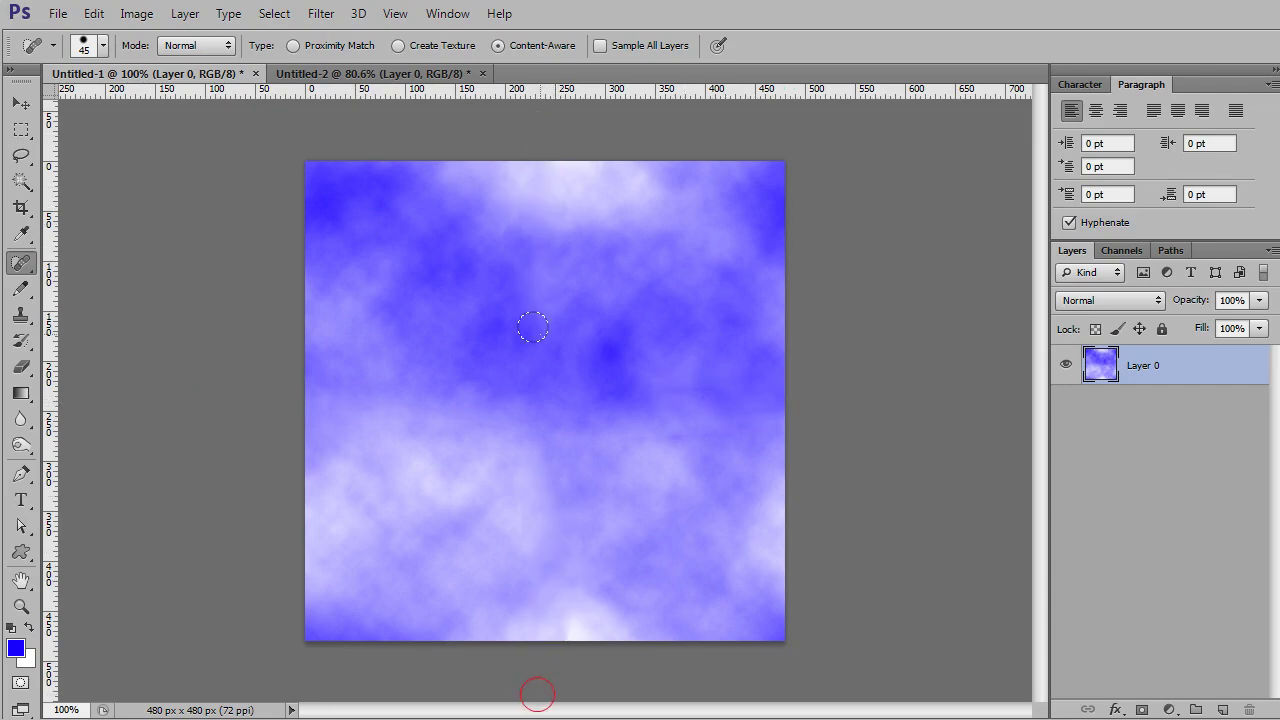
pyautogui.moveTo(561, 603)
pyautogui.mouseDown()
pyautogui.moveTo(558, 692)
pyautogui.moveTo(545, 690)
pyautogui.mouseUp()
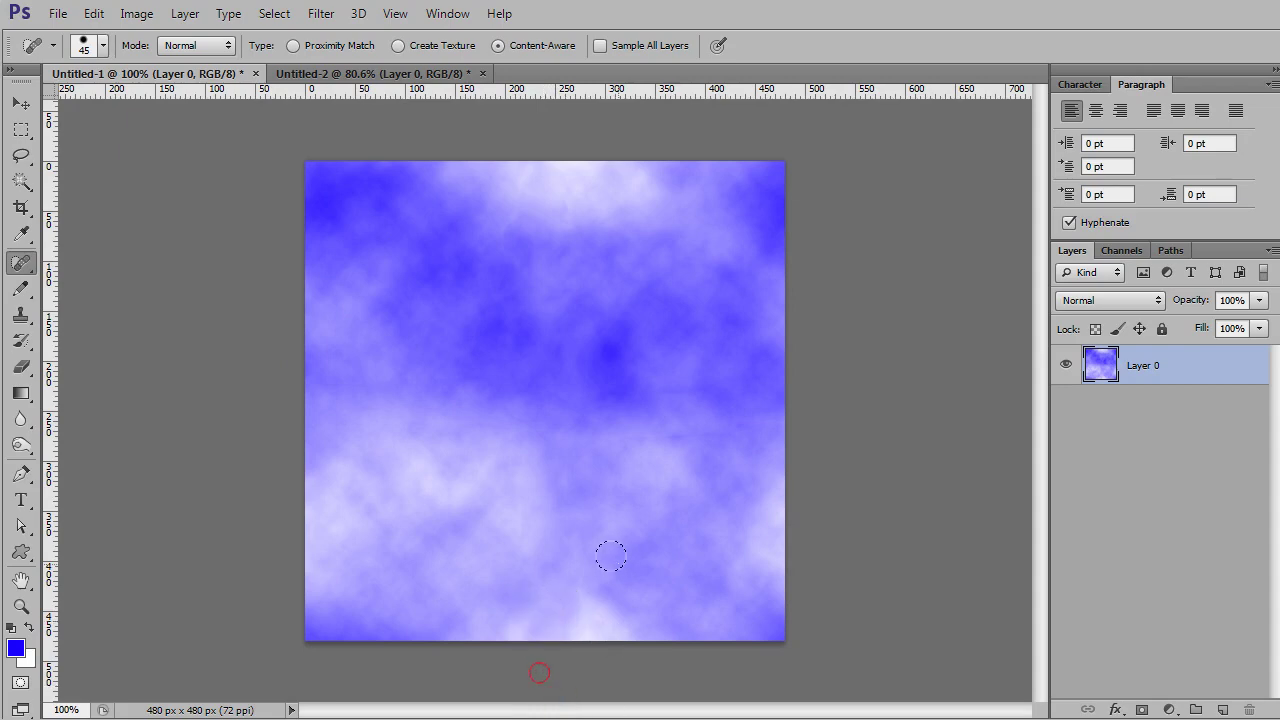
pyautogui.moveTo(736, 422); pyautogui.dragTo(789, 420)
pyautogui.moveTo(652, 376); pyautogui.dragTo(720, 380)
pyautogui.moveTo(674, 428); pyautogui.dragTo(711, 428)
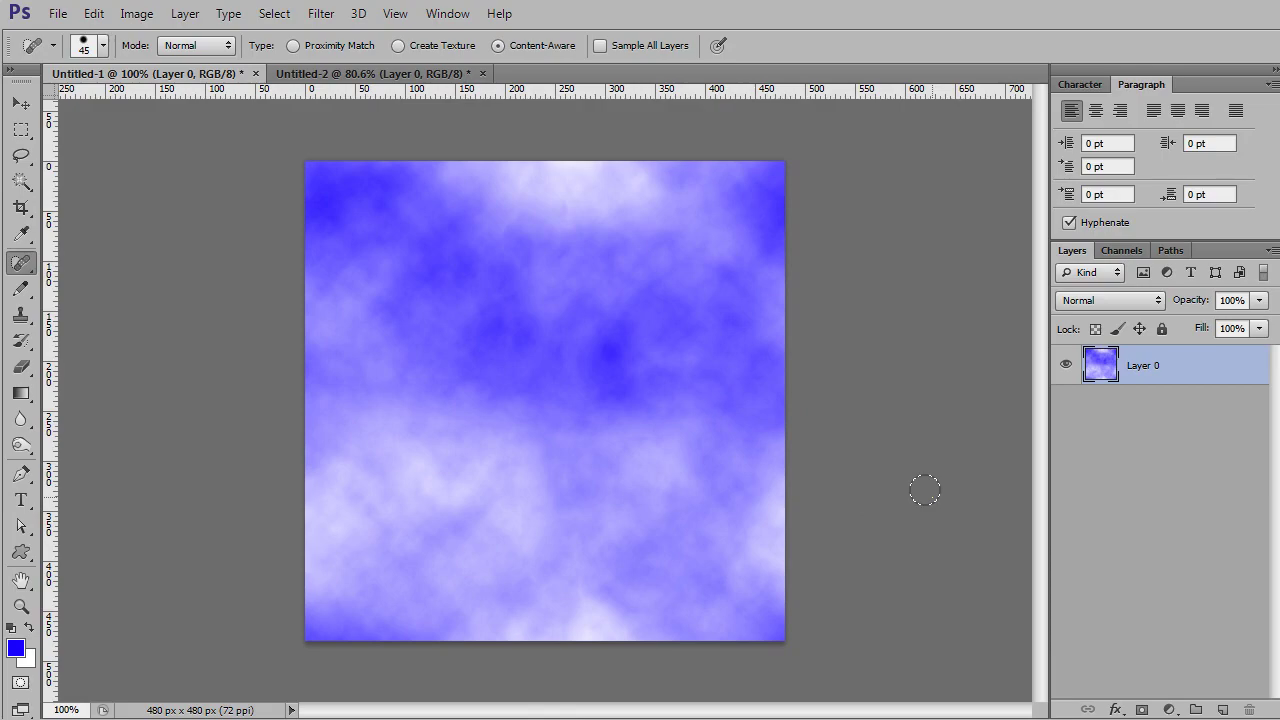
# Reapply the half-size Offset with Ctrl+F, zoom to inspect the edges, and shrink the brush.
pyautogui.hotkey('ctrl', 'f')
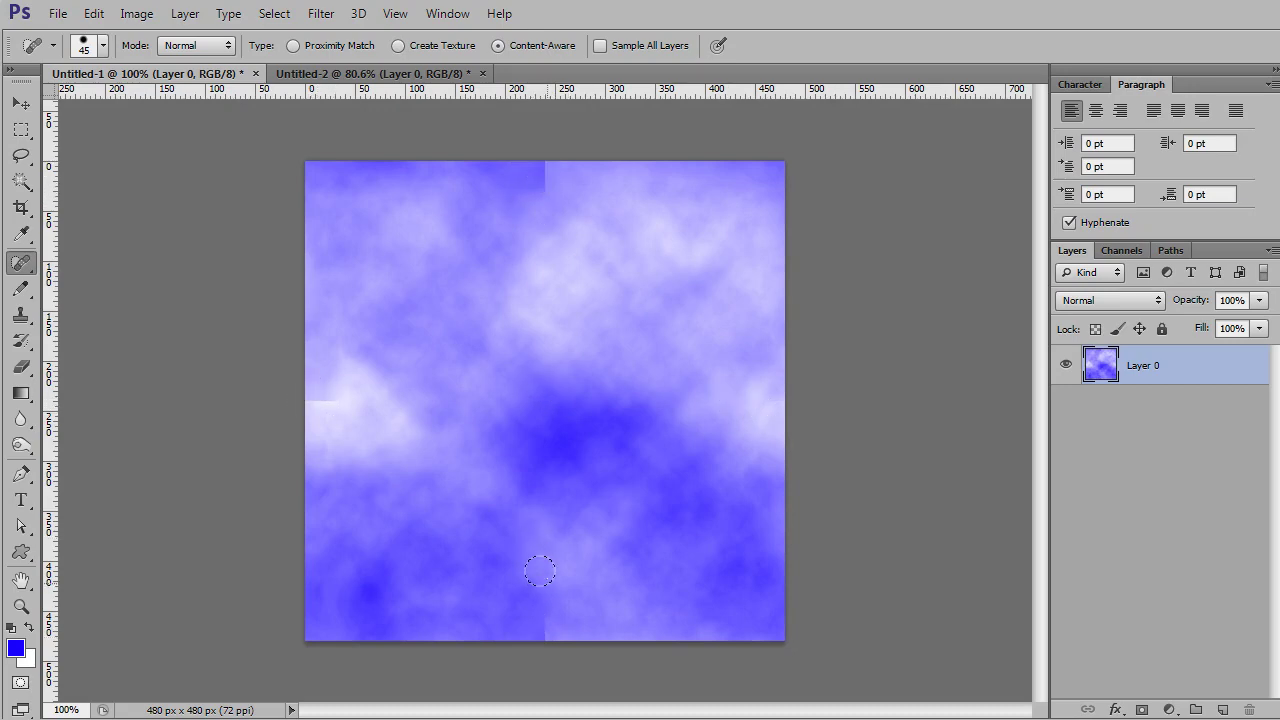
pyautogui.scroll(5, 540, 635)
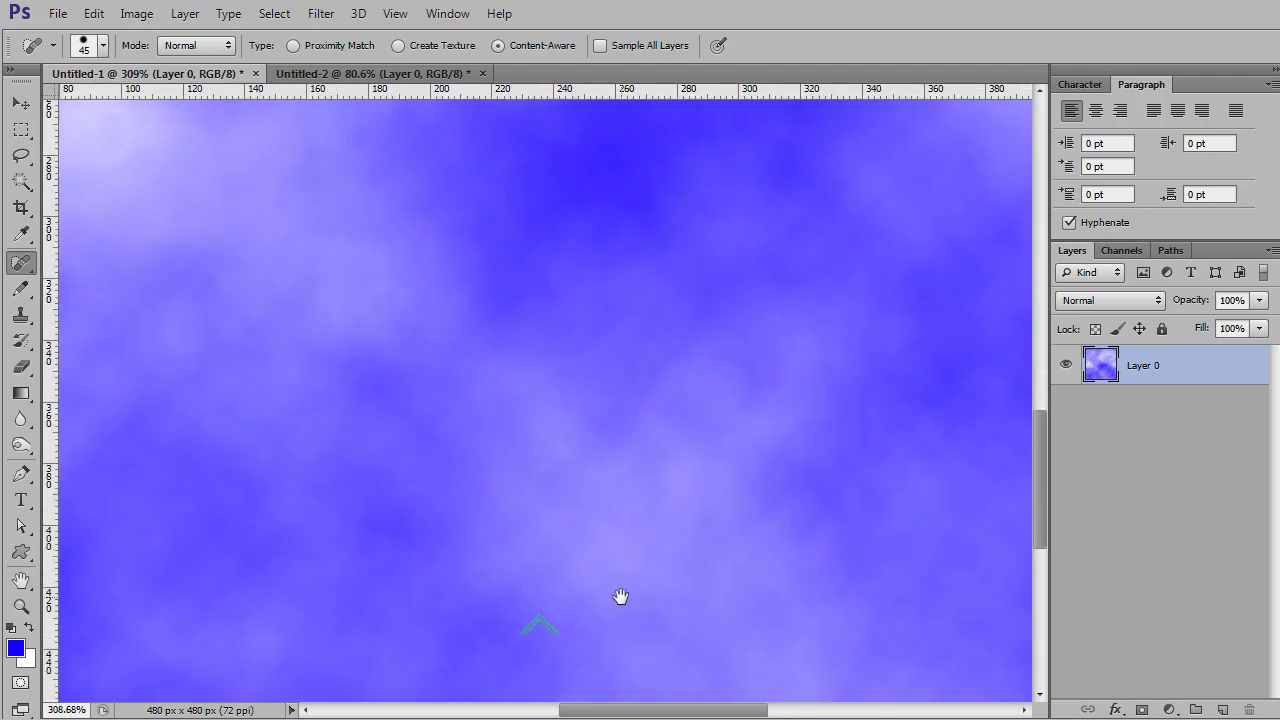
pyautogui.scroll(-5, 620, 594)
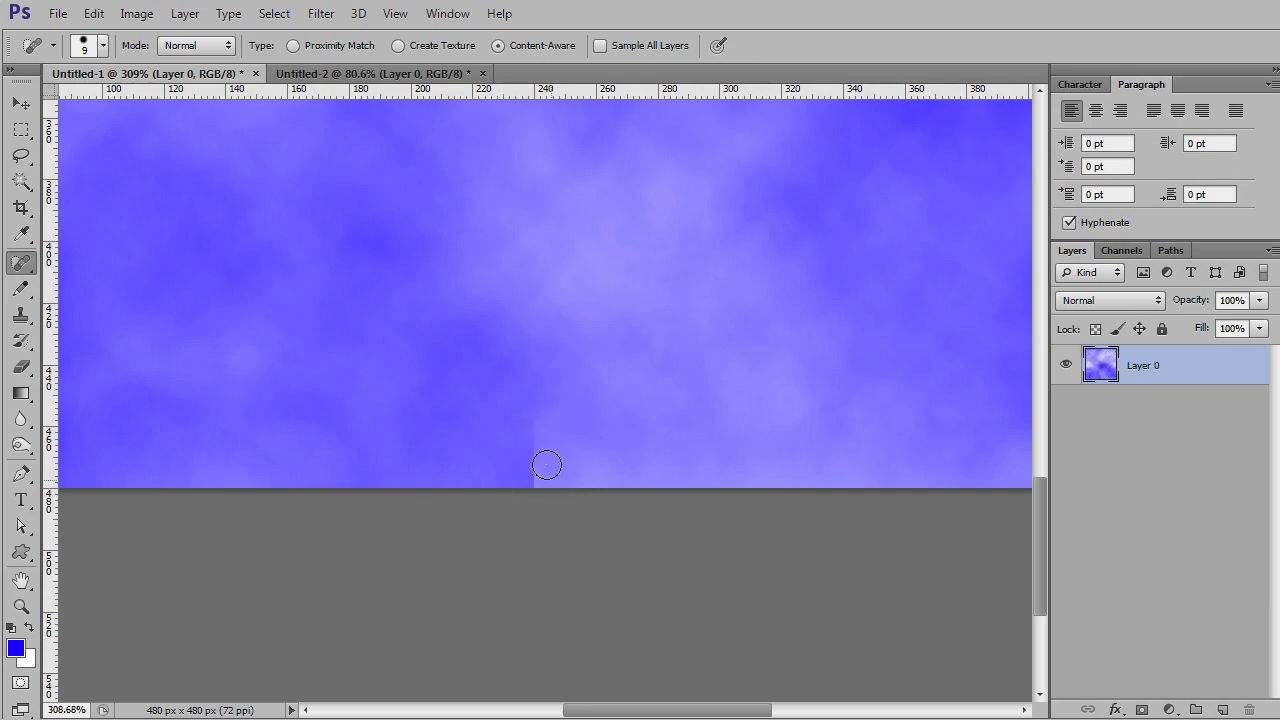
pyautogui.scroll(-3, 550, 470)
pyautogui.press('[')
pyautogui.scroll(-2, 566, 404)
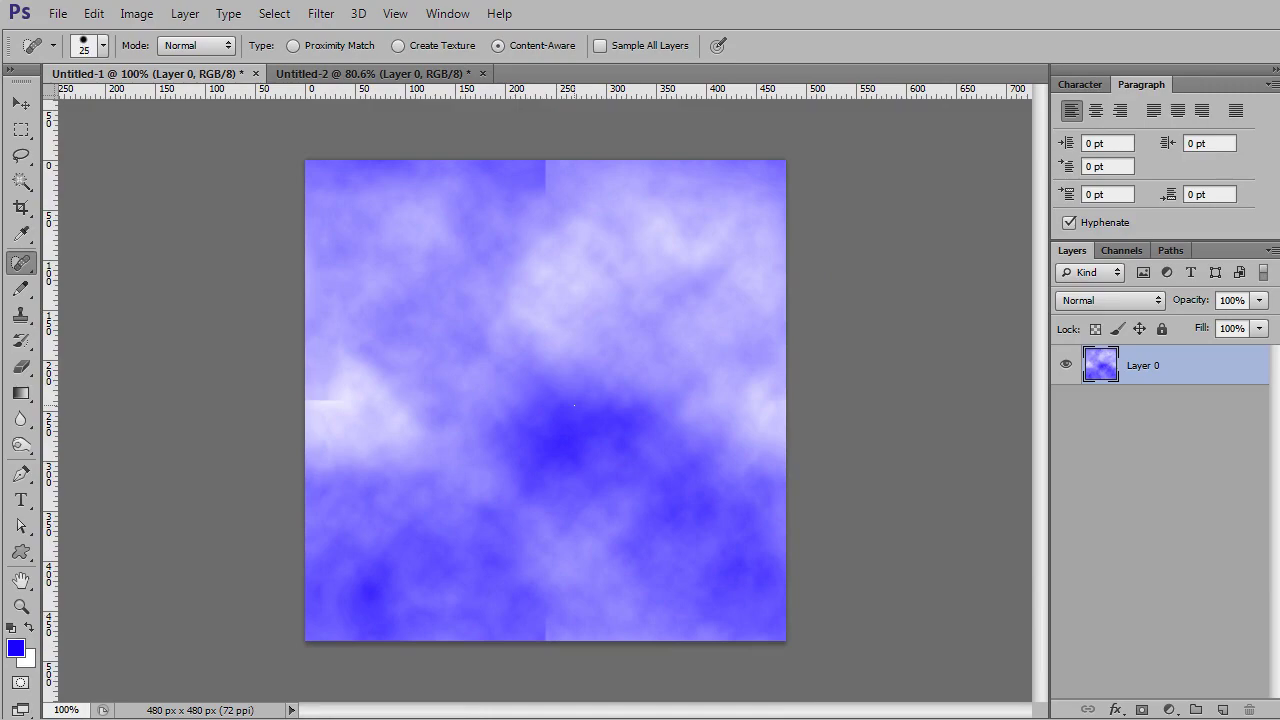
# Wrap the clouds with Offset at +119 px horizontal and +135 px vertical.
pyautogui.click(320, 13)
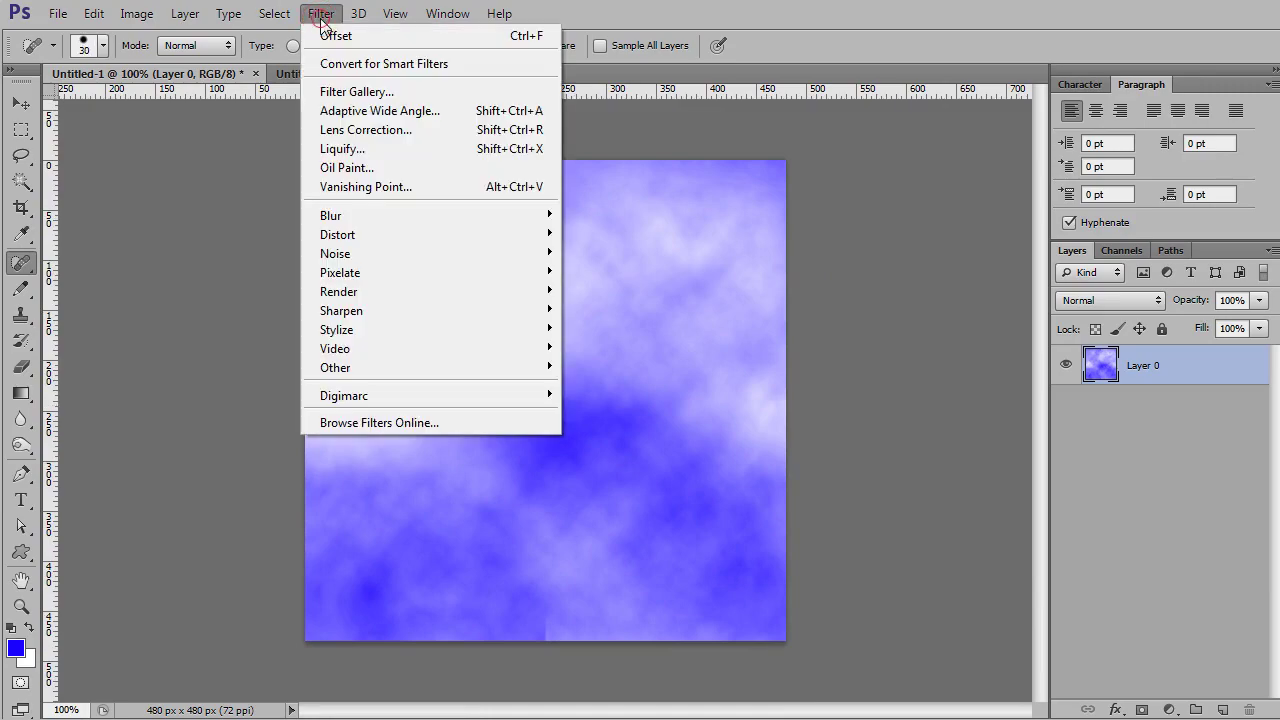
pyautogui.moveTo(360, 367)
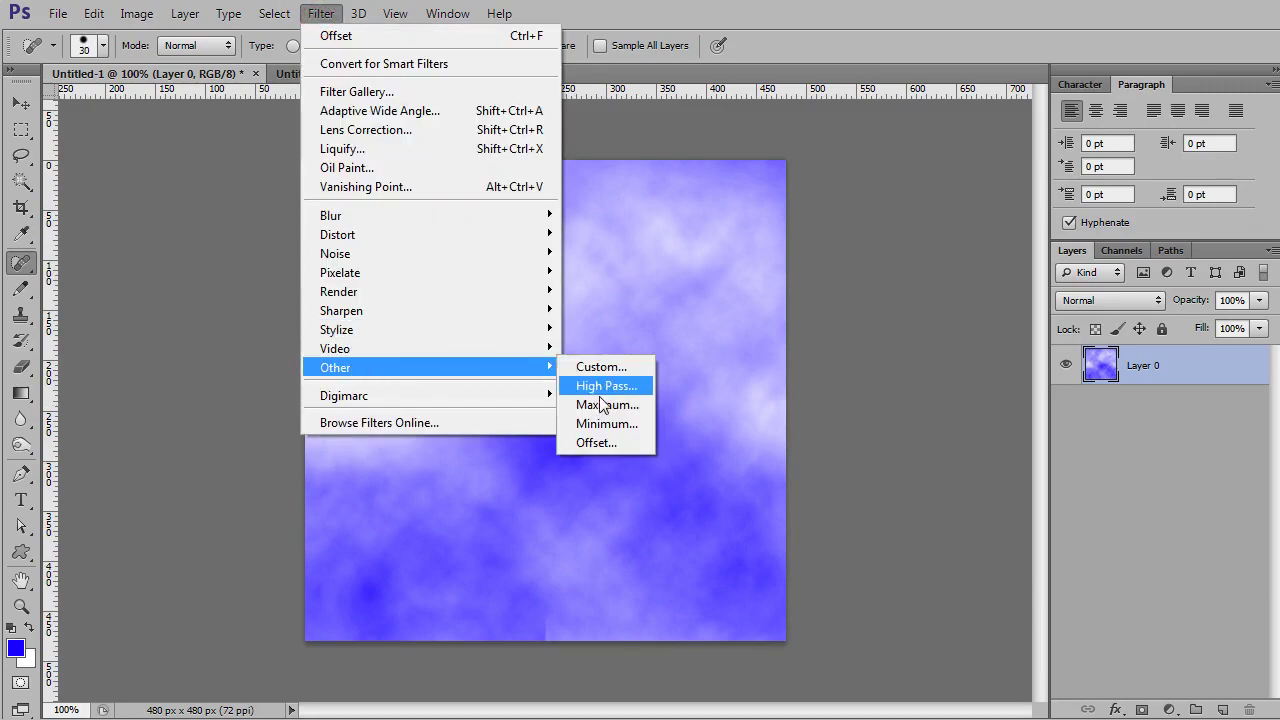
pyautogui.click(600, 442)
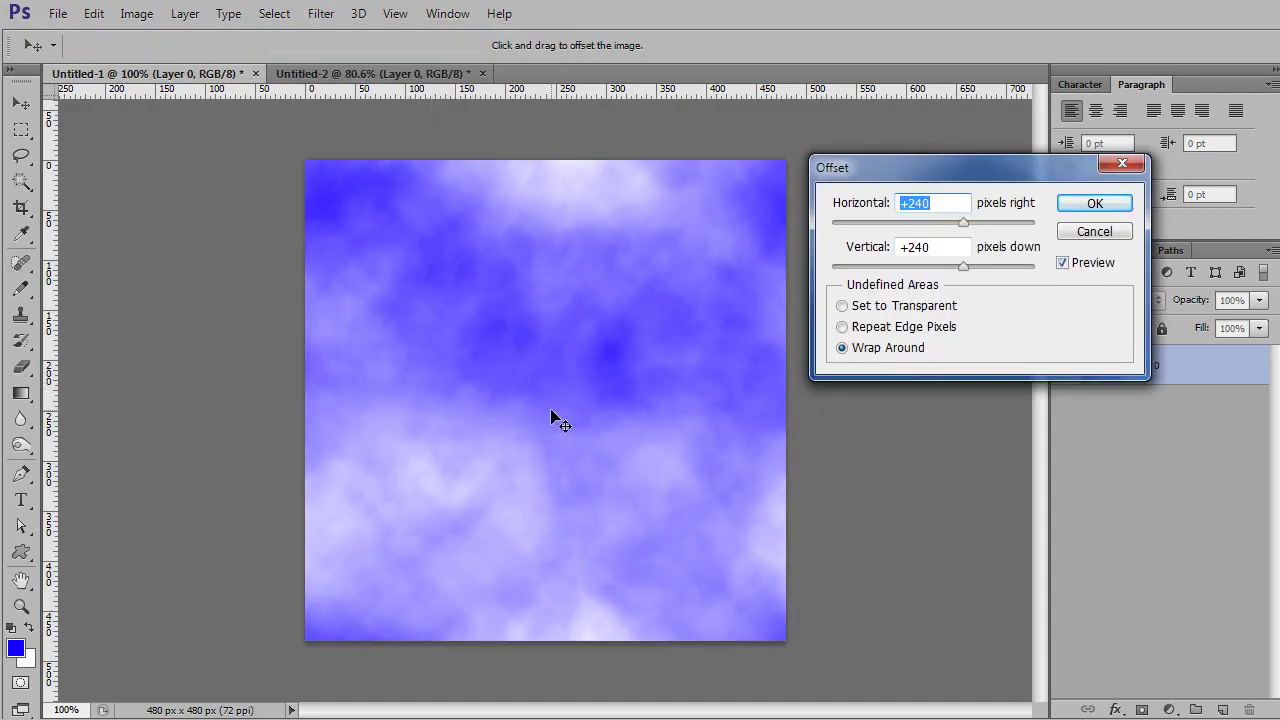
pyautogui.moveTo(948, 230)
pyautogui.mouseDown()
pyautogui.moveTo(866, 227)
pyautogui.moveTo(948, 224)
pyautogui.mouseUp()
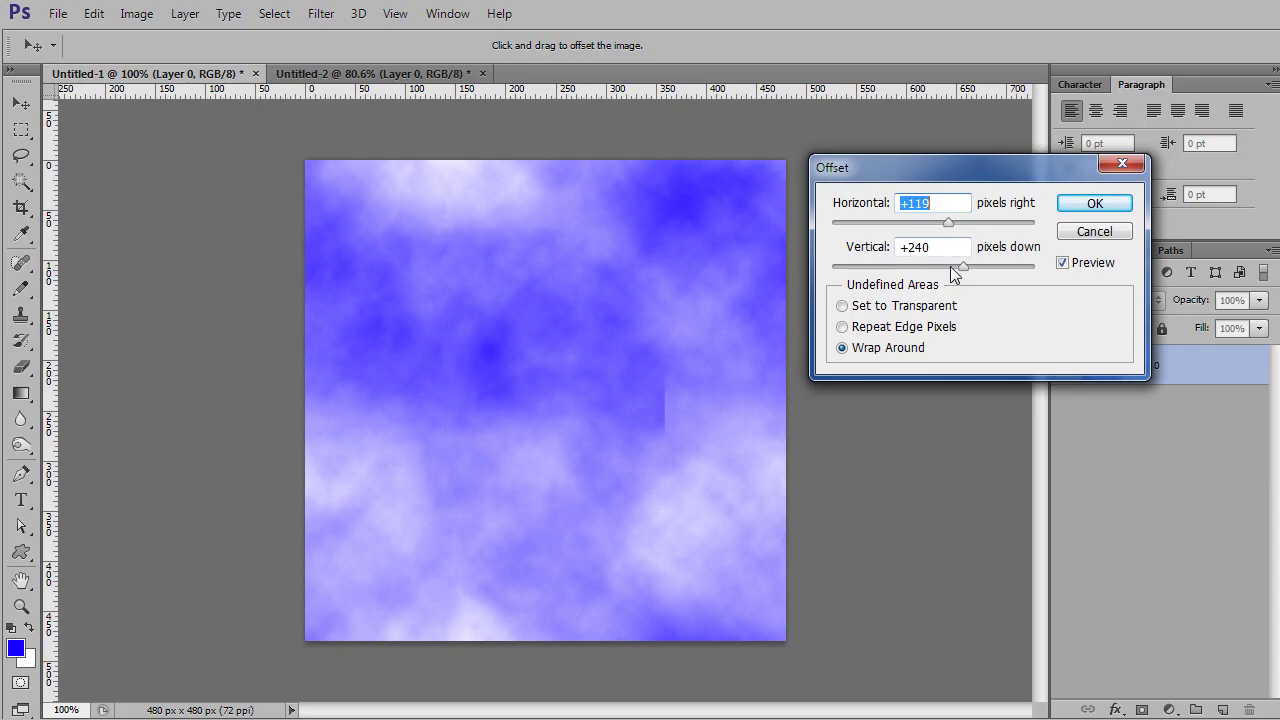
pyautogui.click(951, 267)
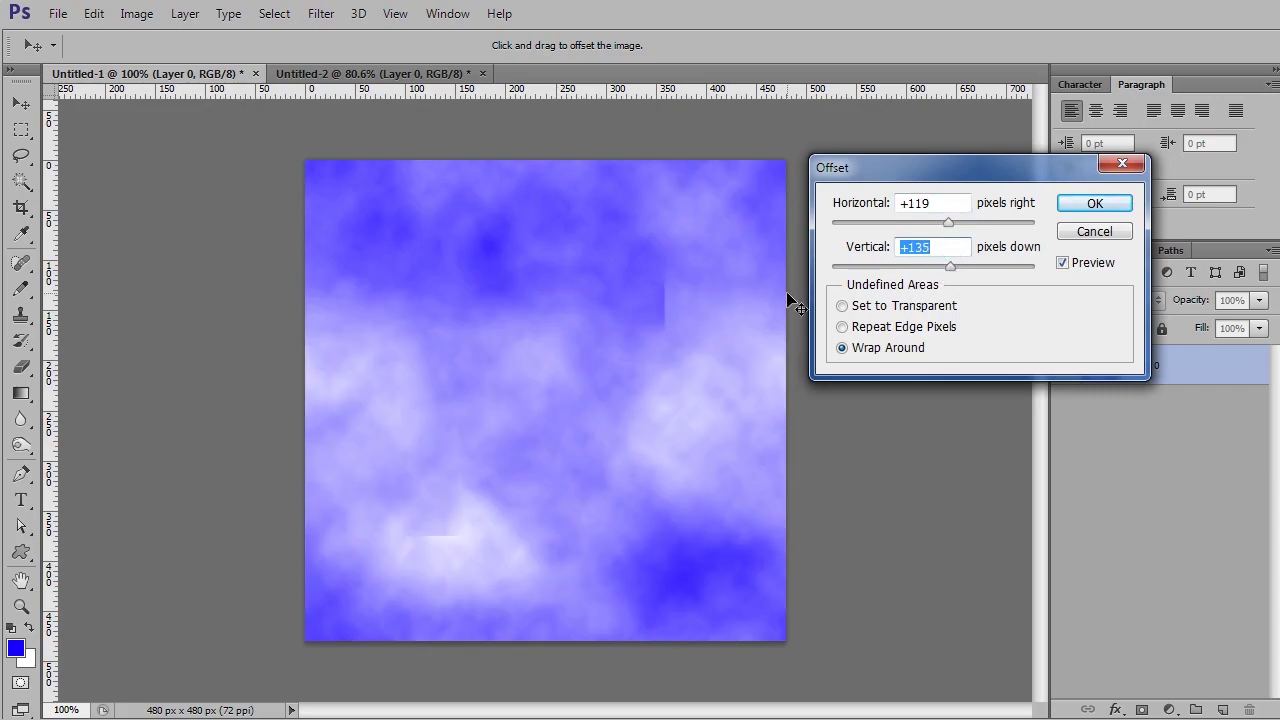
pyautogui.click(1086, 203)
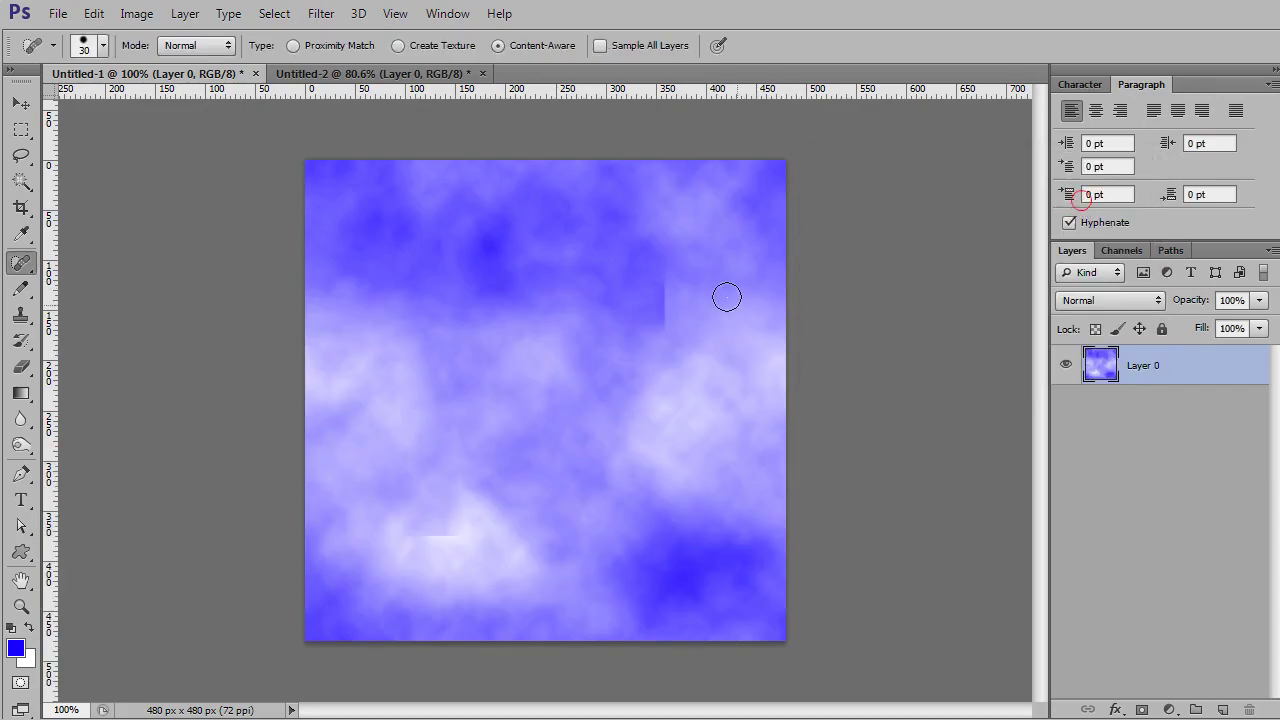
pyautogui.click(321, 14)
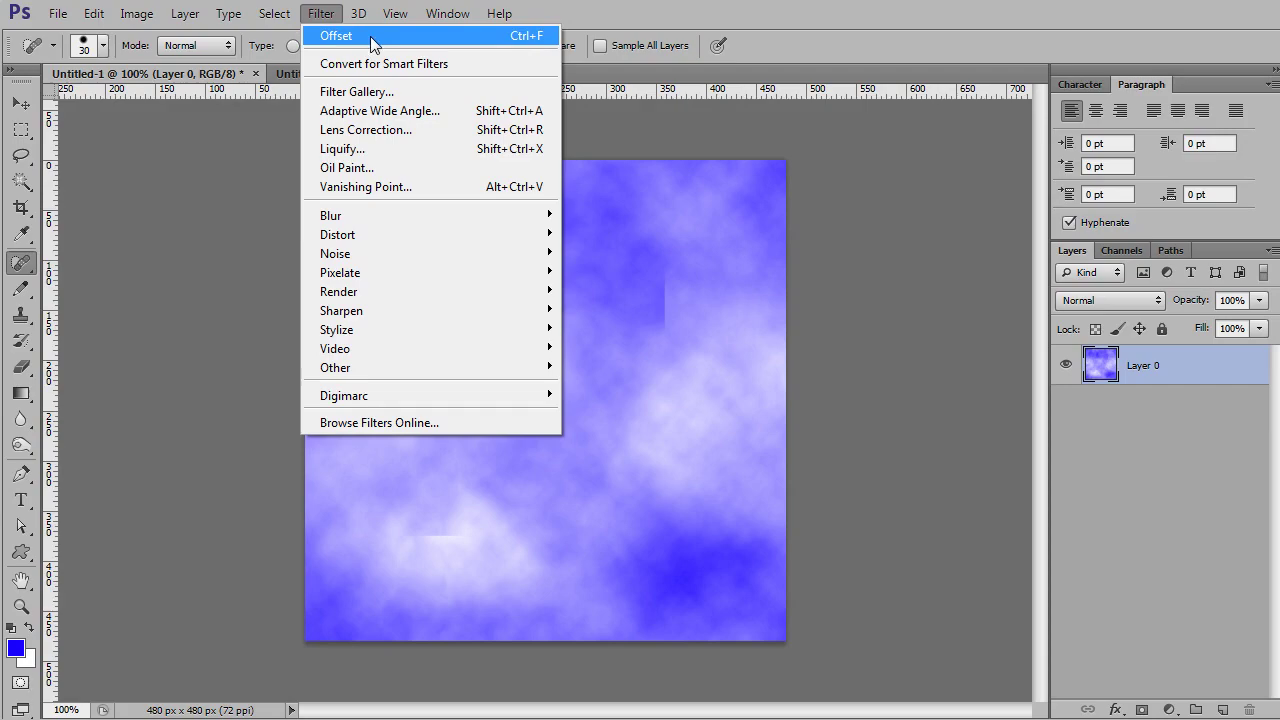
# Reapply the offset to the tile and heal two leftover seams on its left side.
pyautogui.click(321, 14)
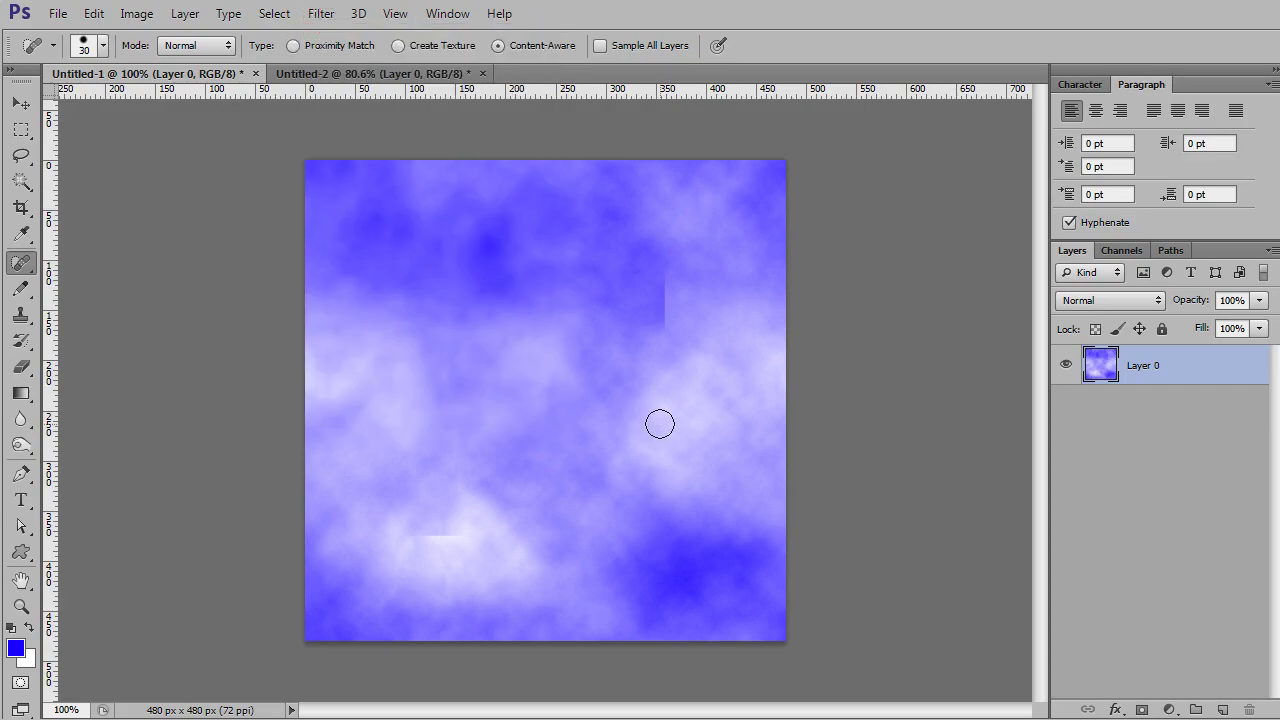
pyautogui.hotkey('ctrl', 'f')
pyautogui.hotkey('ctrl', 'f')
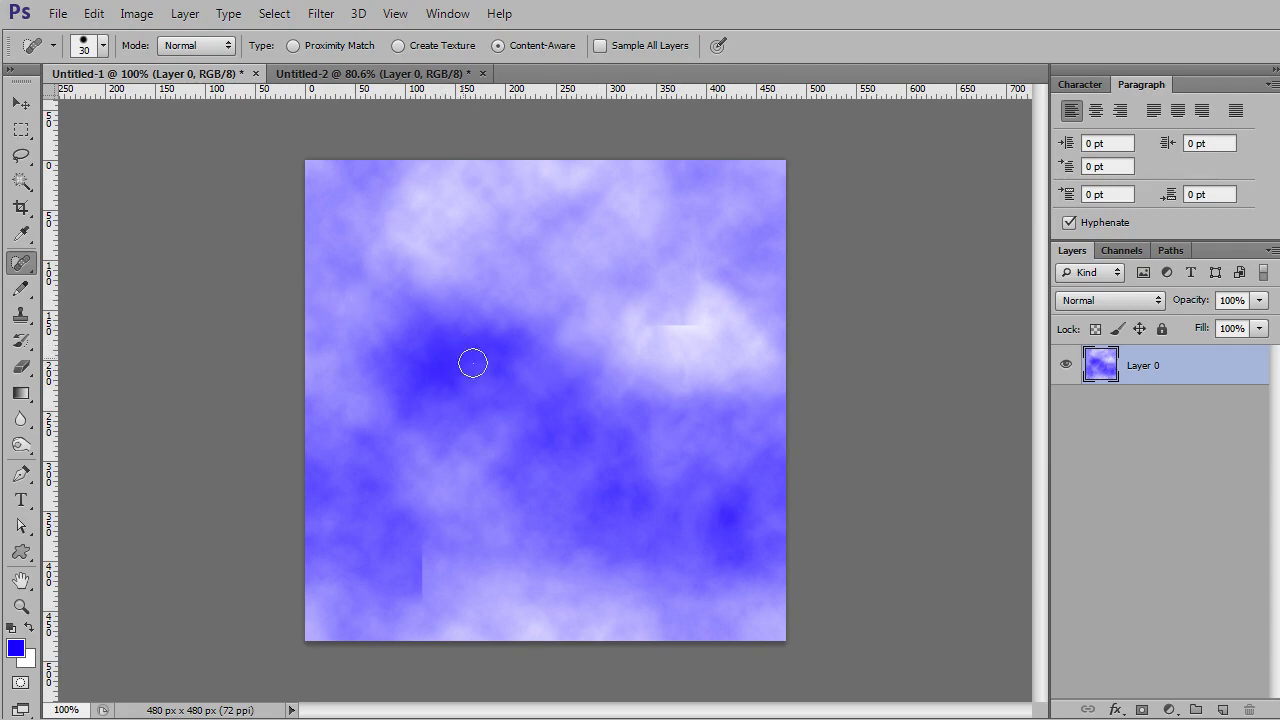
pyautogui.moveTo(649, 334)
pyautogui.mouseDown()
pyautogui.moveTo(697, 262)
pyautogui.moveTo(680, 395)
pyautogui.mouseUp()
pyautogui.moveTo(425, 545); pyautogui.dragTo(421, 592)
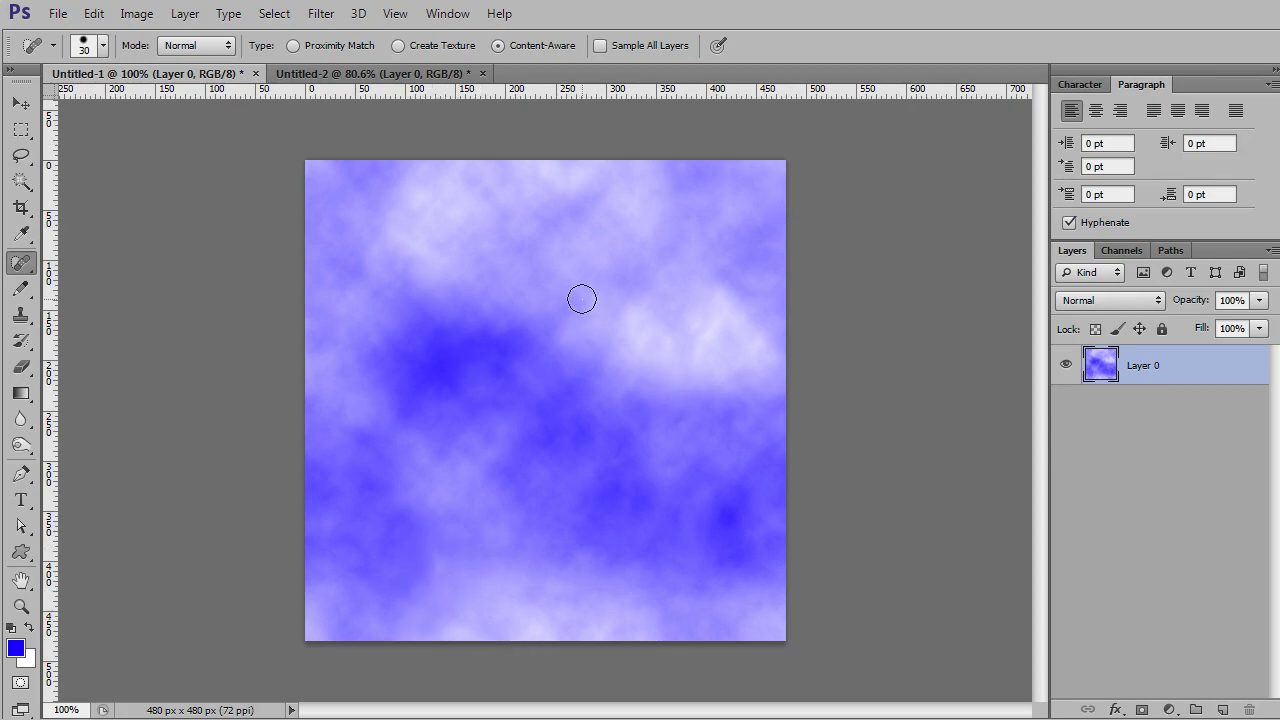
# Reapply the last filter repeatedly with Ctrl+F until the cloud arrangement looks right.
pyautogui.hotkey('ctrl', 'f')
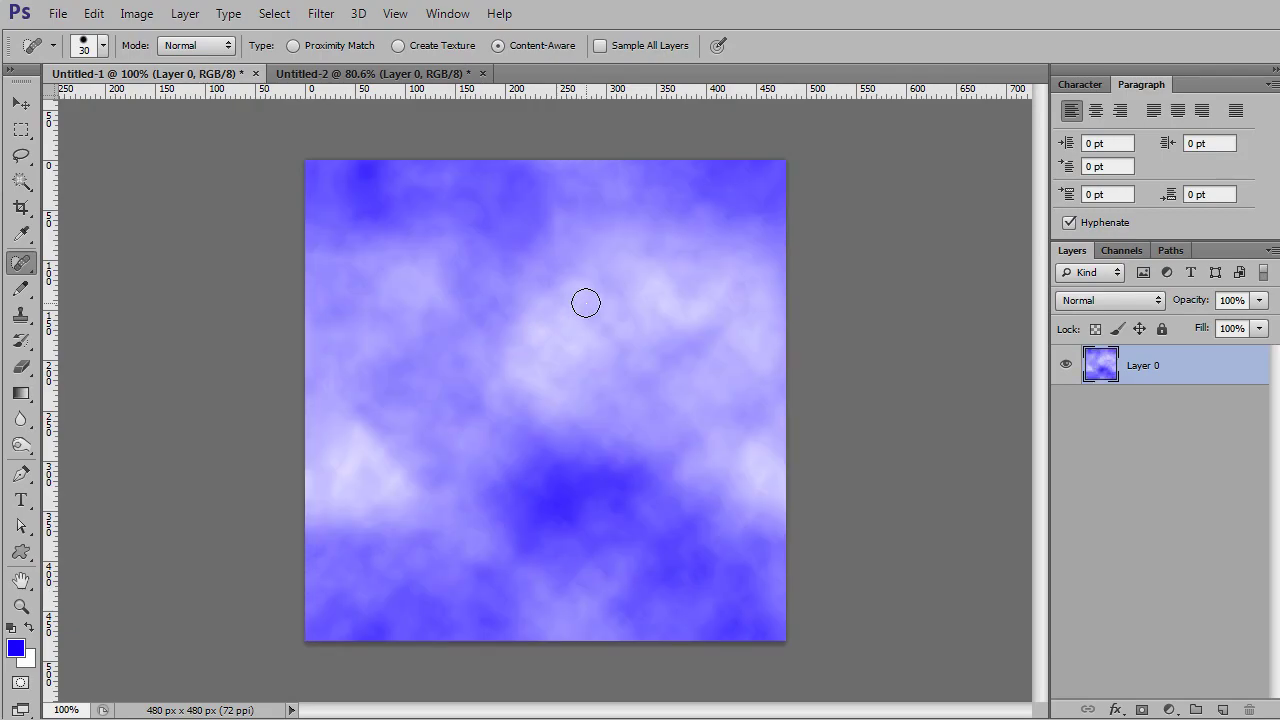
pyautogui.hotkey('ctrl', 'f')
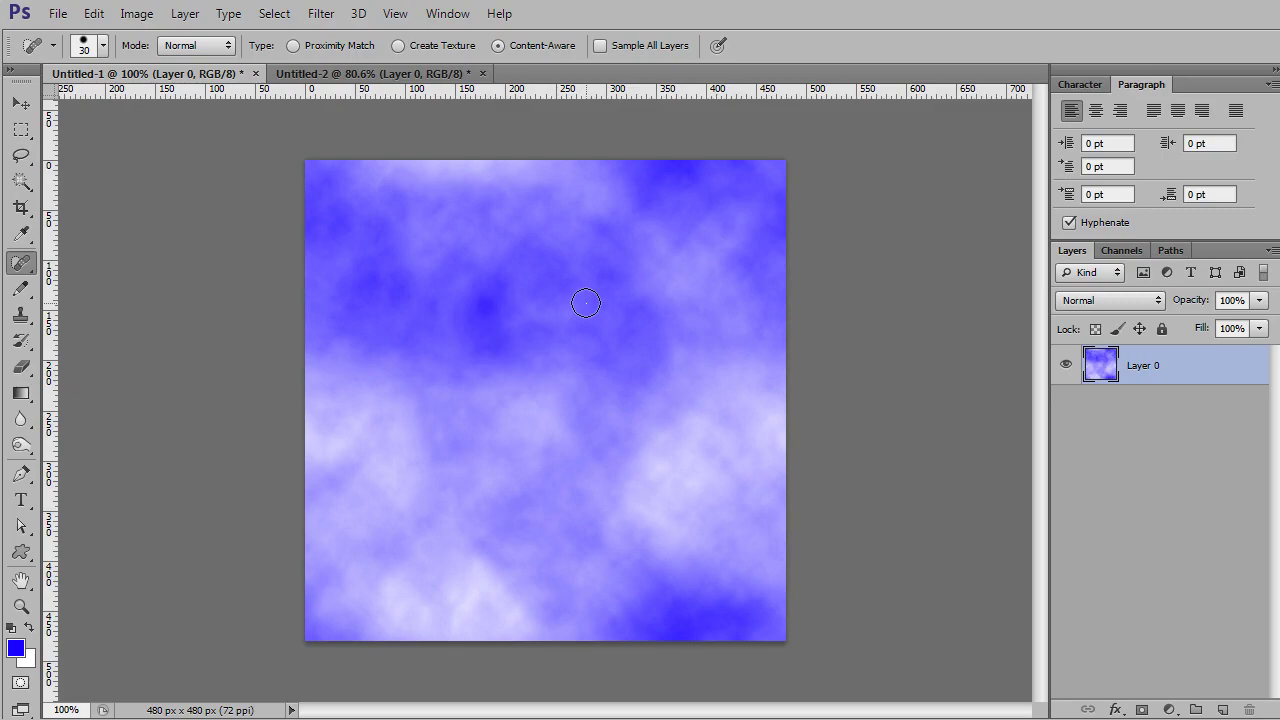
pyautogui.hotkey('ctrl', 'f')
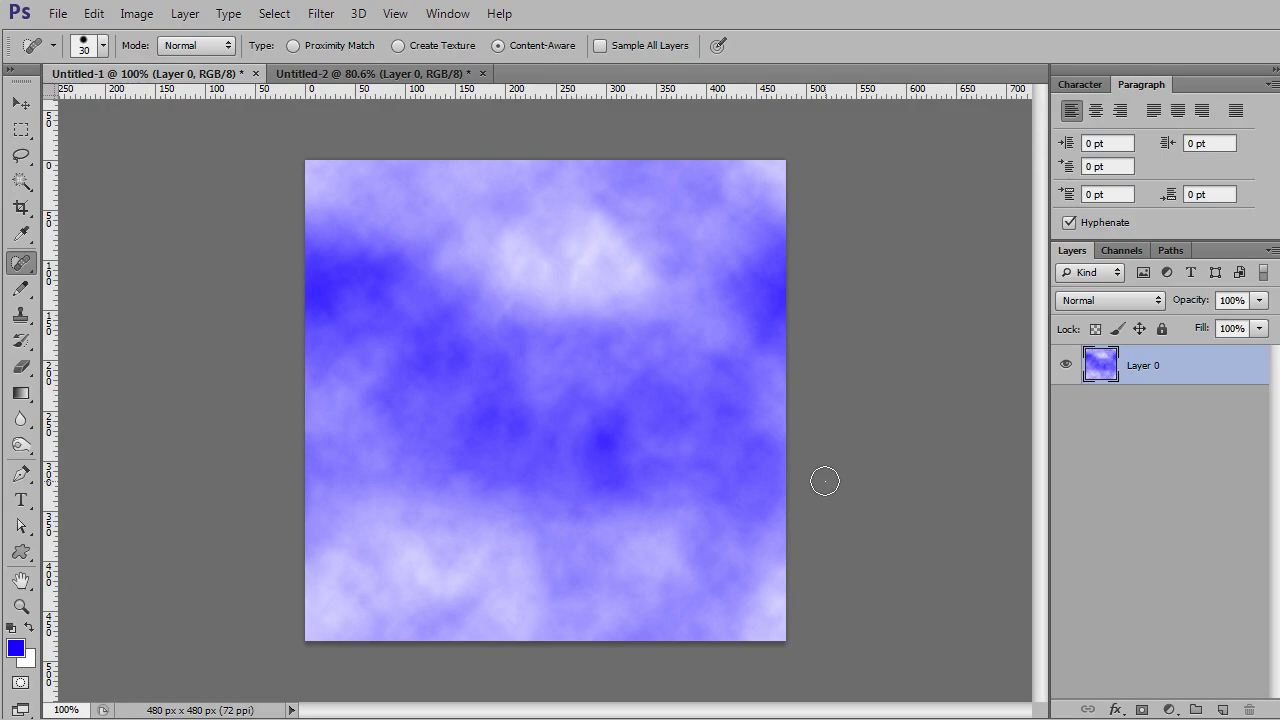
pyautogui.hotkey('ctrl', 'f')
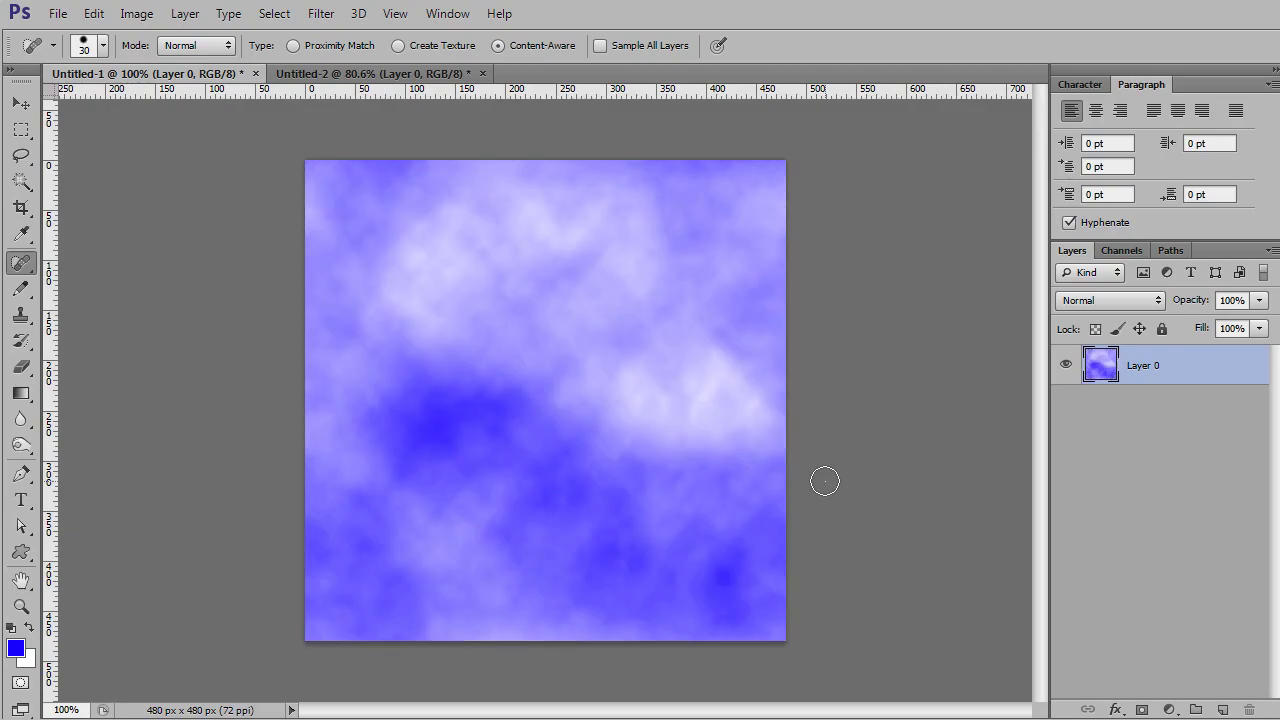
pyautogui.hotkey('ctrl', 'f')
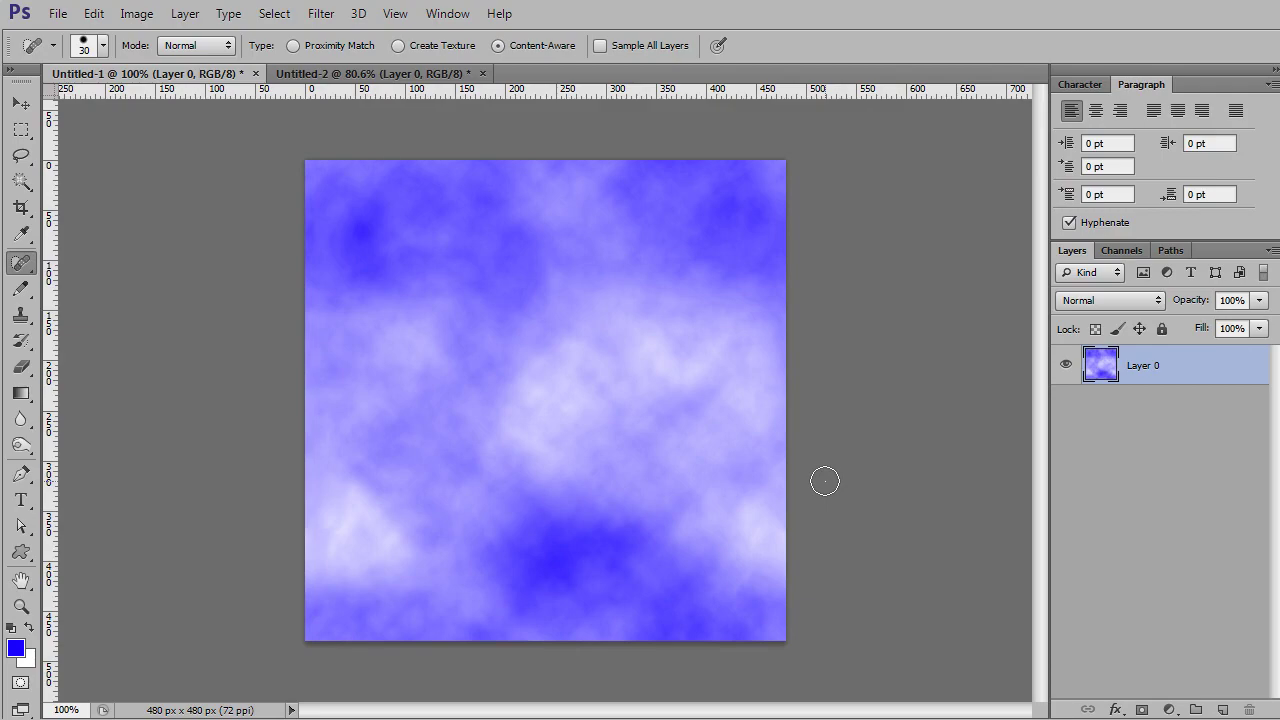
pyautogui.hotkey('ctrl', 'f')
pyautogui.hotkey('ctrl', 'f')
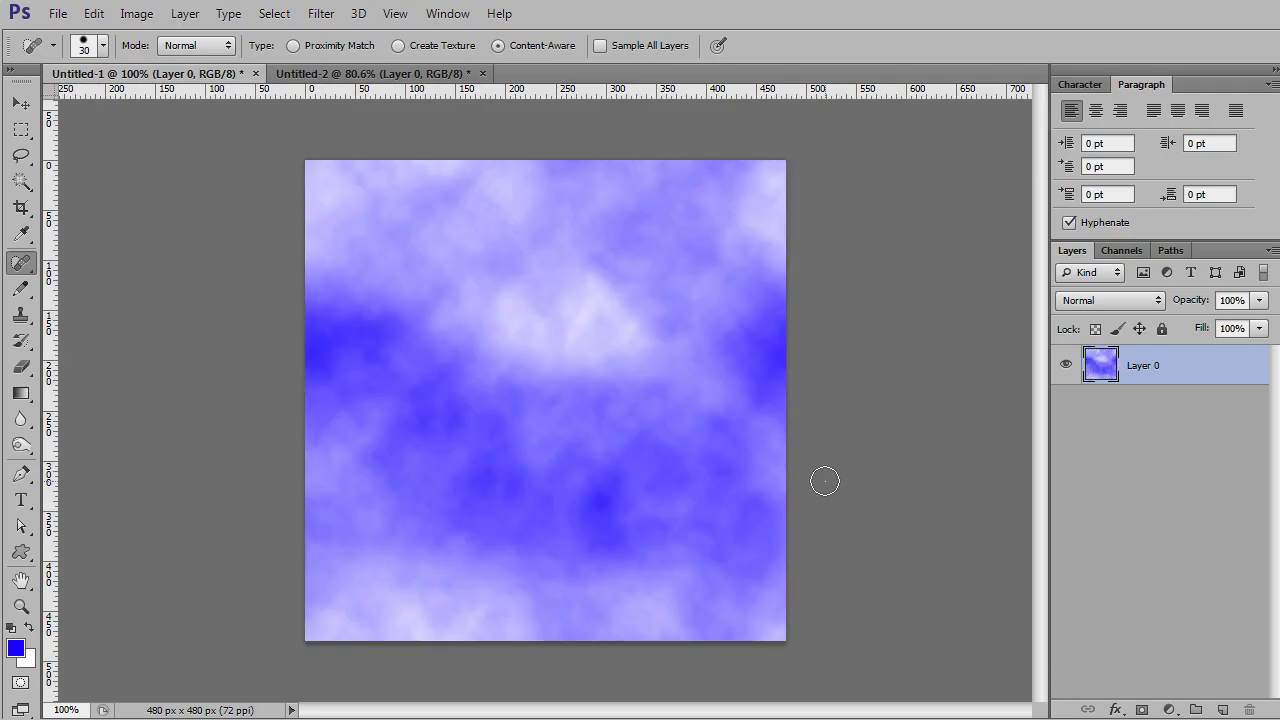
pyautogui.hotkey('ctrl', 'f')
pyautogui.hotkey('ctrl', 'f')
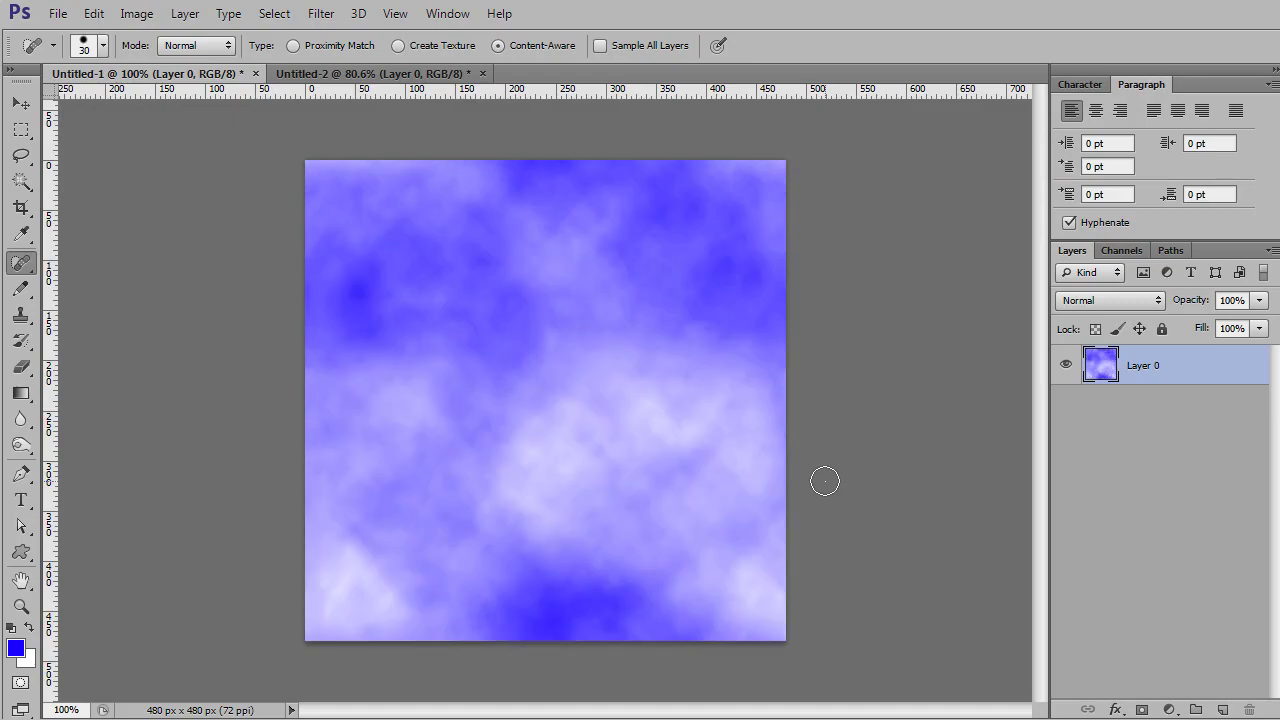
pyautogui.hotkey('ctrl', 'f')
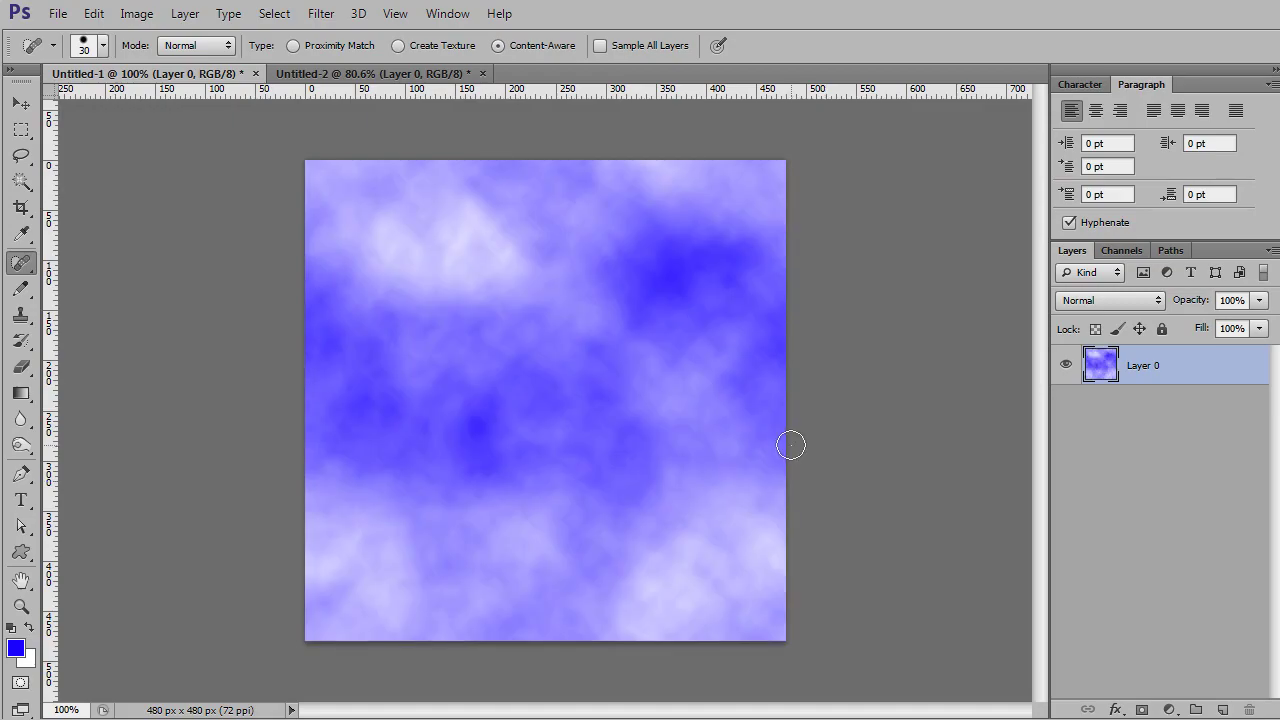
# Define the updated cloud tile as a new pattern.
pyautogui.click(93, 13)
pyautogui.click(176, 489)
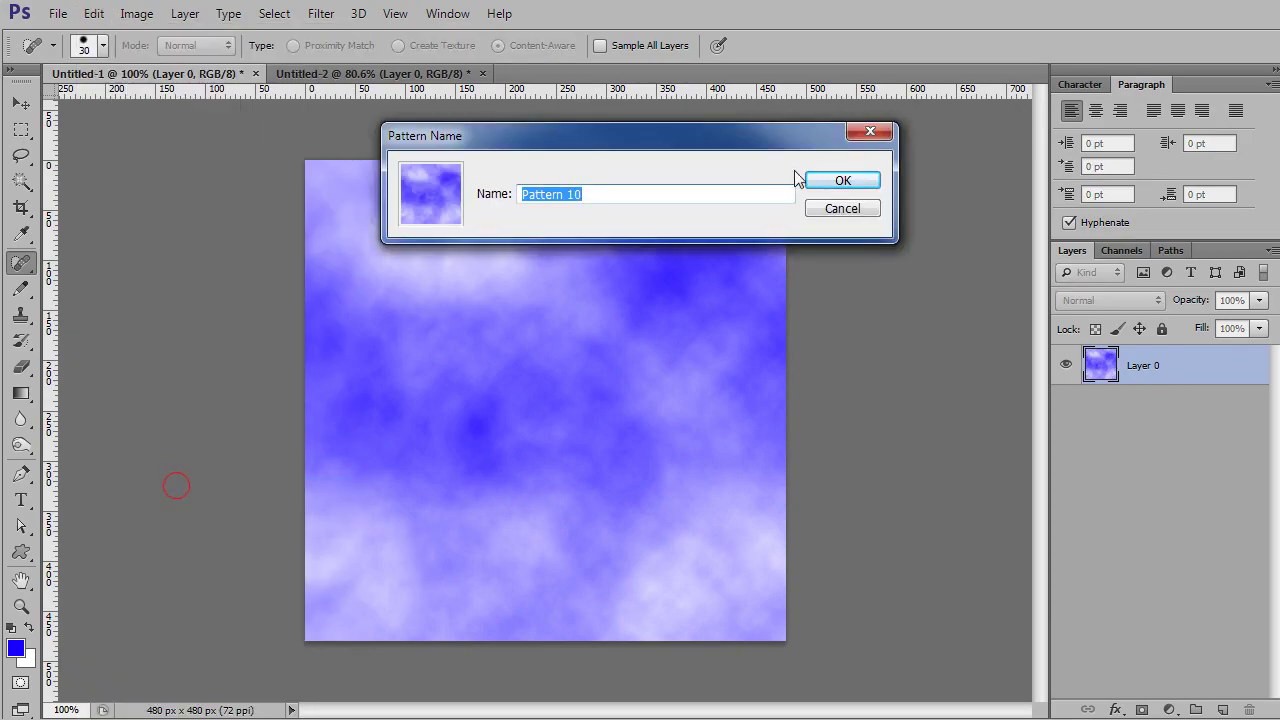
pyautogui.click(810, 176)
# In Untitled-2, switch Layer 0's Pattern Overlay to the newly saved cloud pattern.
pyautogui.click(398, 74)
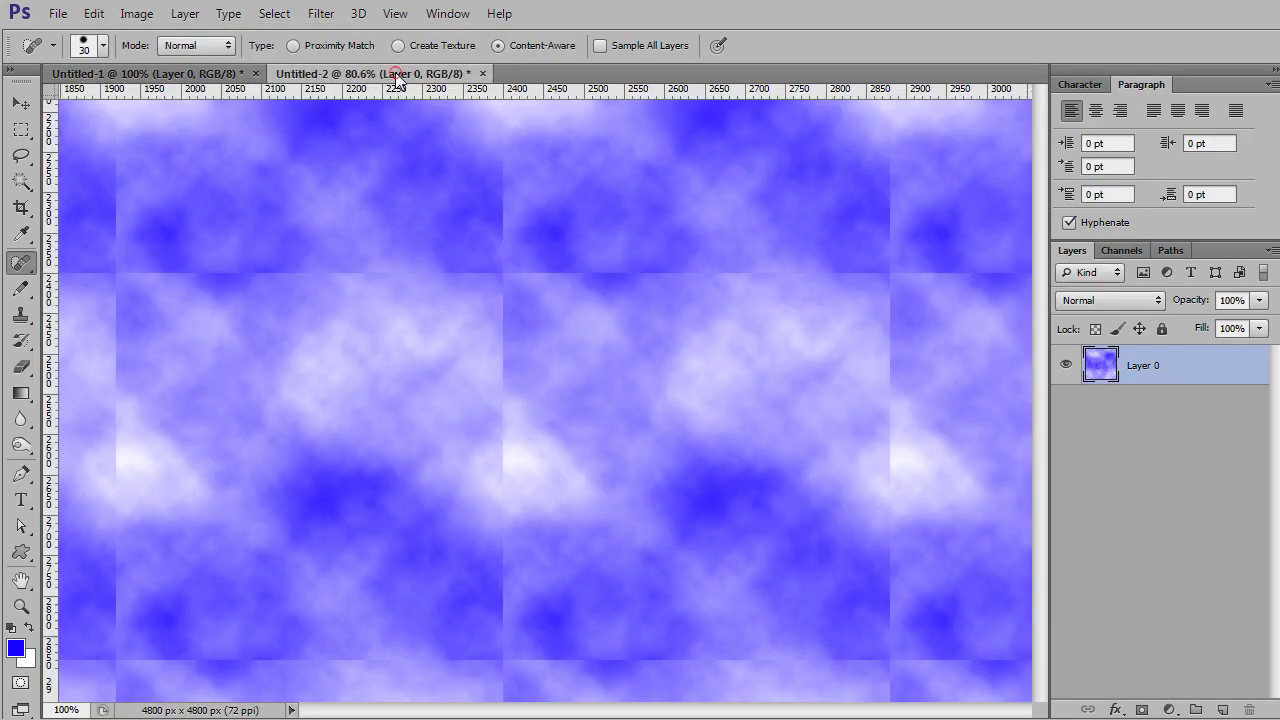
pyautogui.doubleClick(1146, 414)
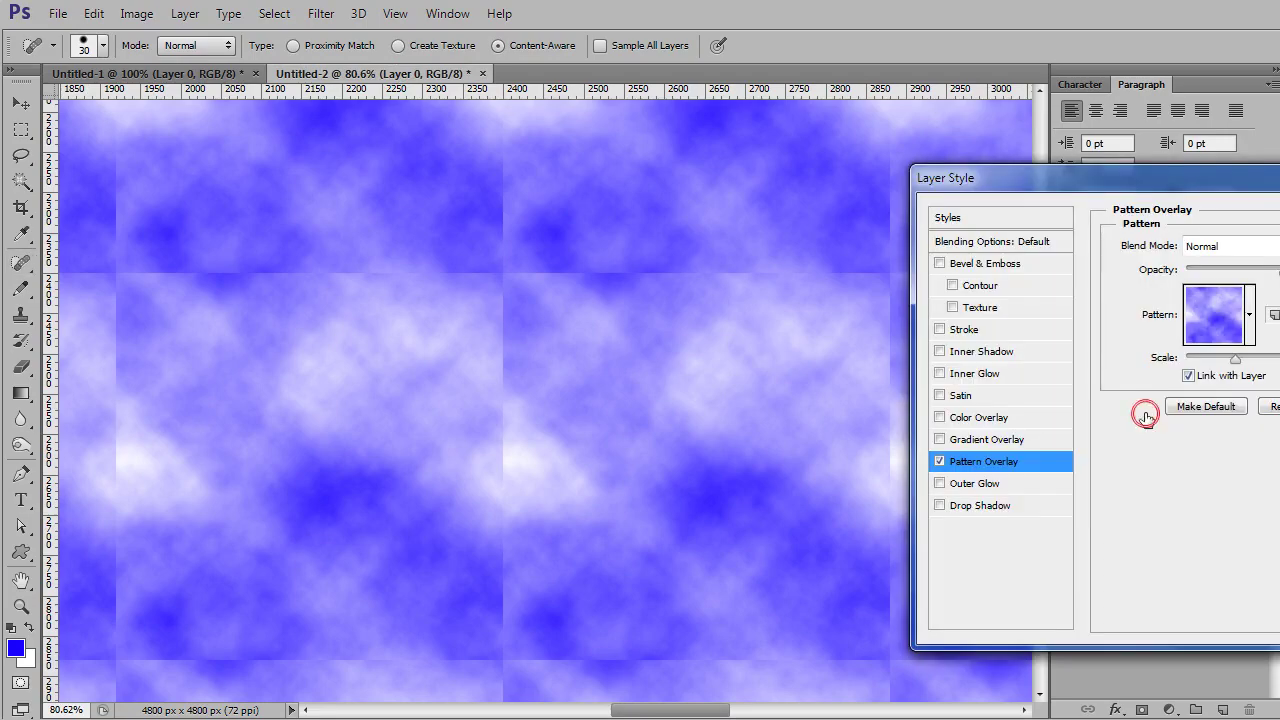
pyautogui.click(1248, 316)
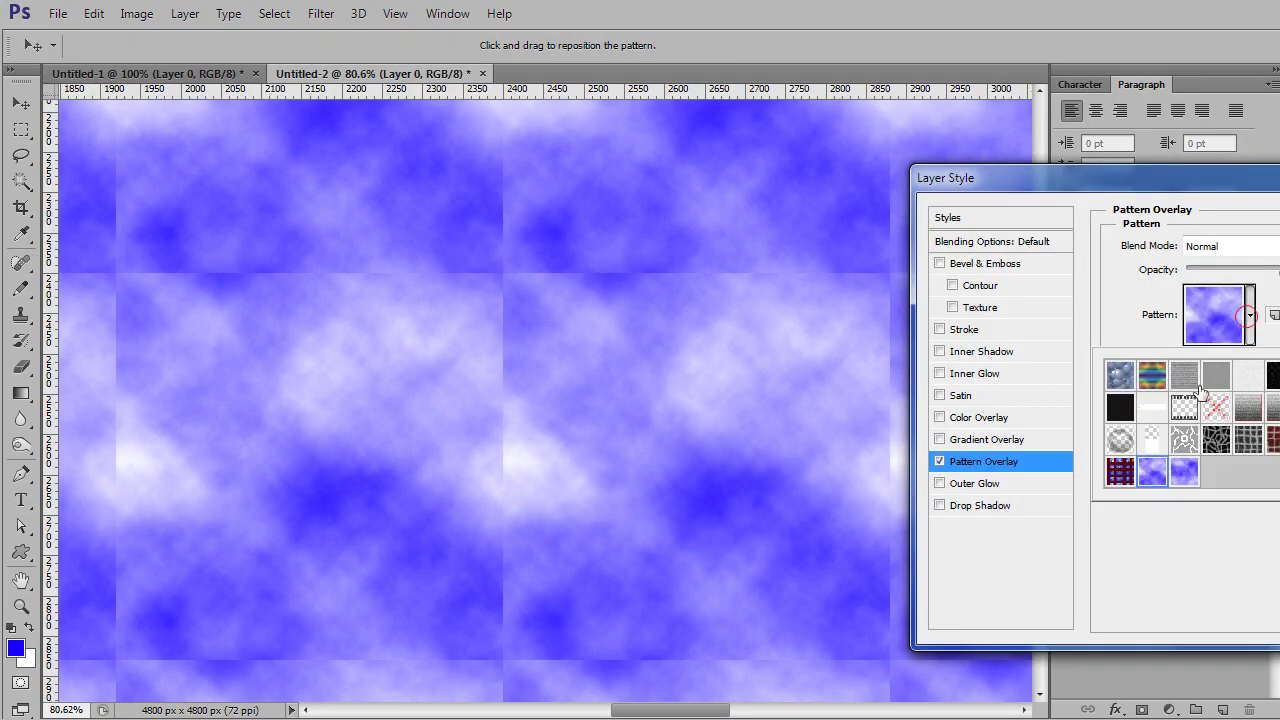
pyautogui.click(1184, 470)
pyautogui.click(1195, 552)
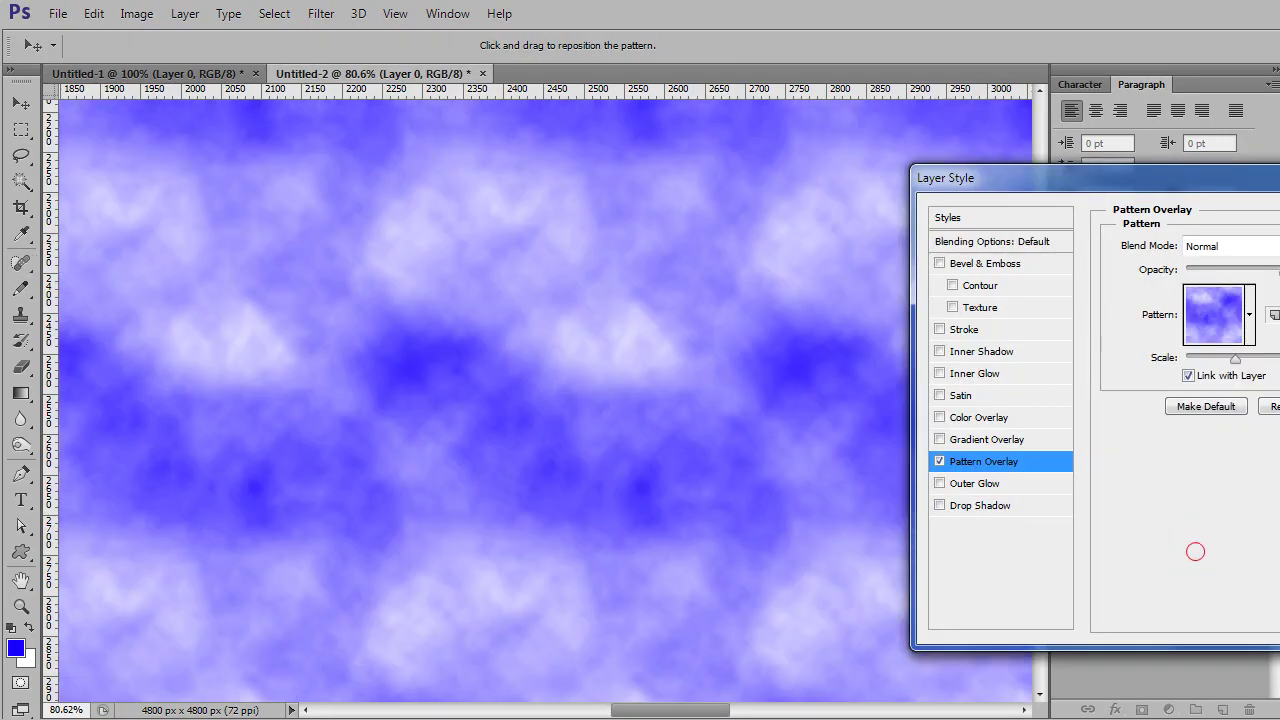
pyautogui.press('Return')
# Zoom and pan across the 4800 px tiling to check for seams, then return to Untitled-1.
pyautogui.scroll(-5, 746, 440)
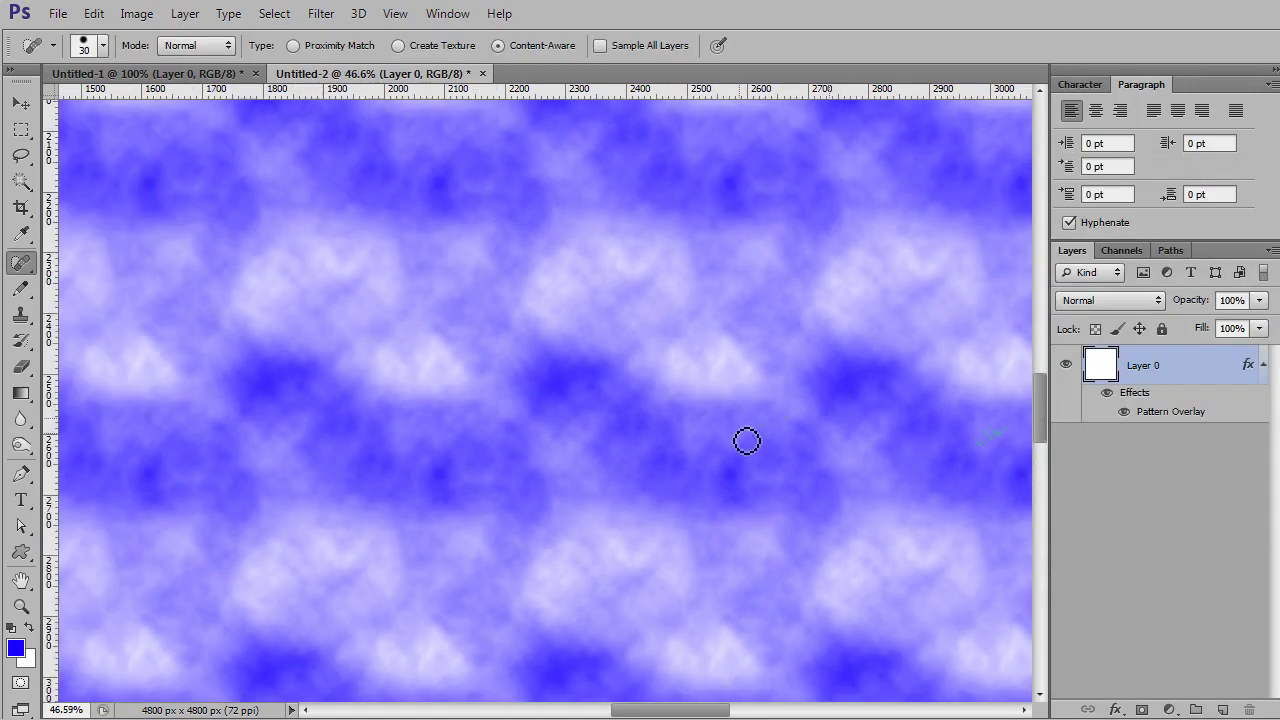
pyautogui.scroll(-3, 686, 449)
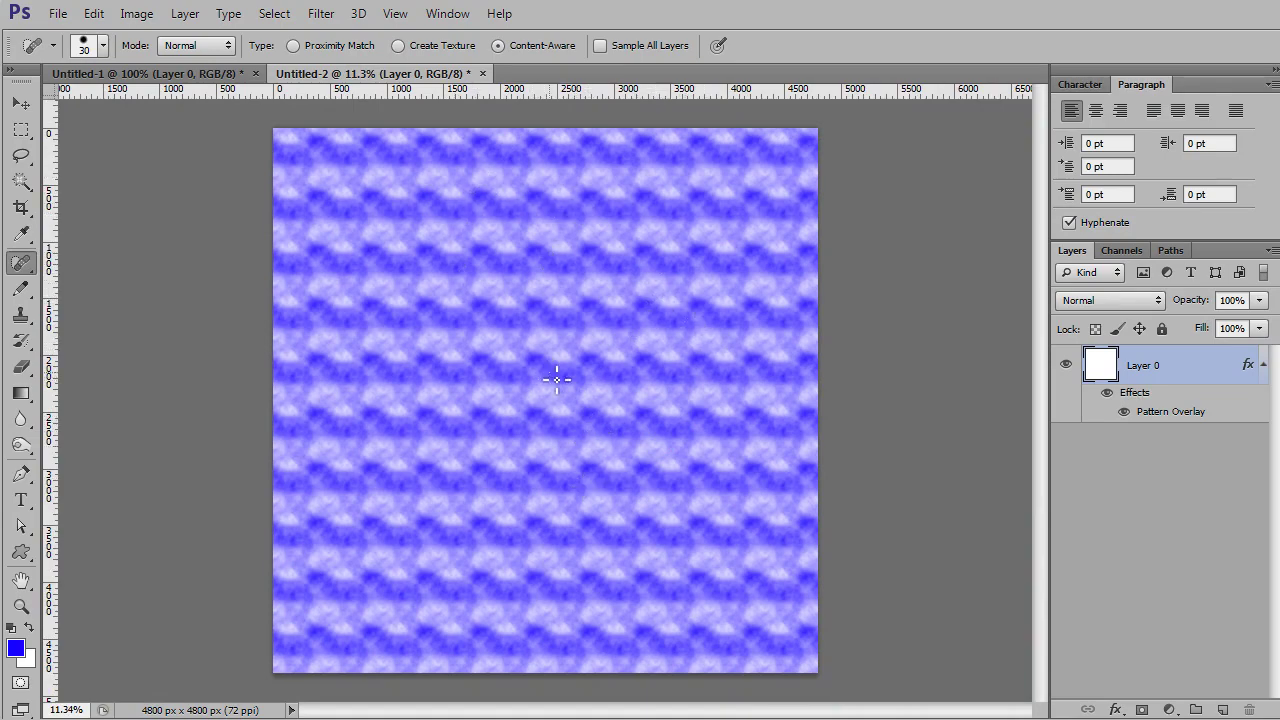
pyautogui.scroll(8, 541, 487)
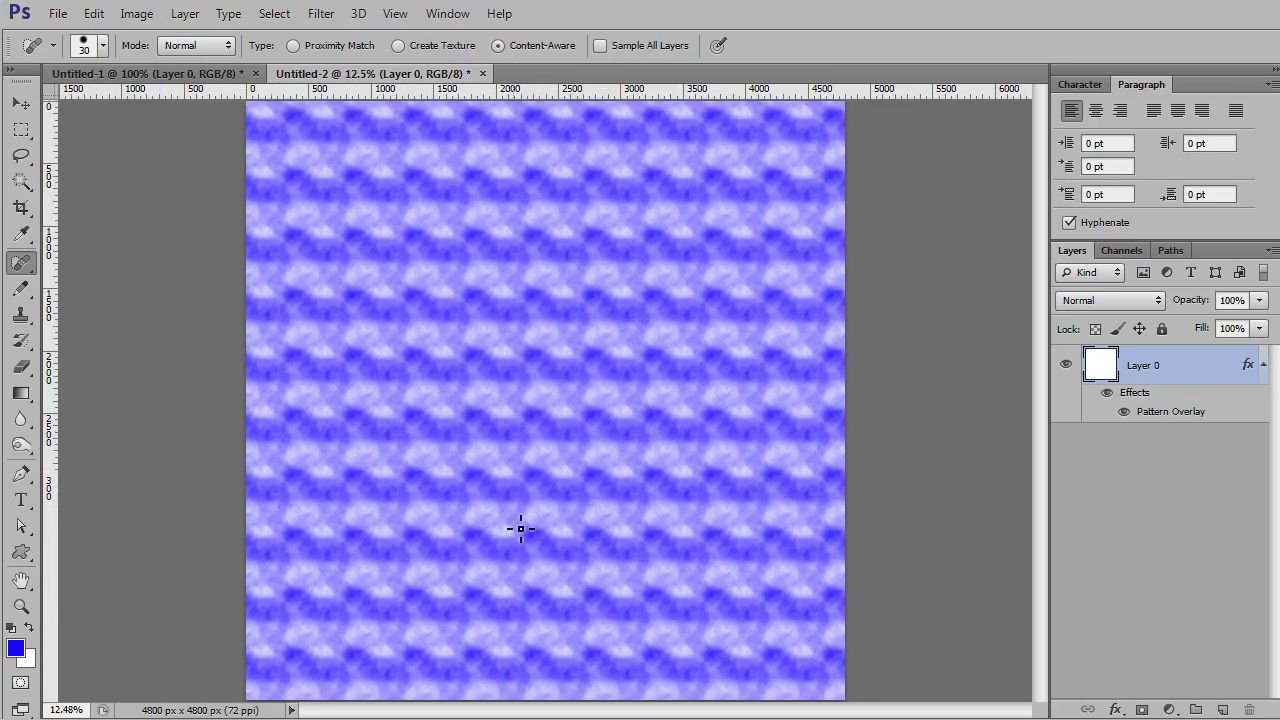
pyautogui.scroll(1, 527, 511)
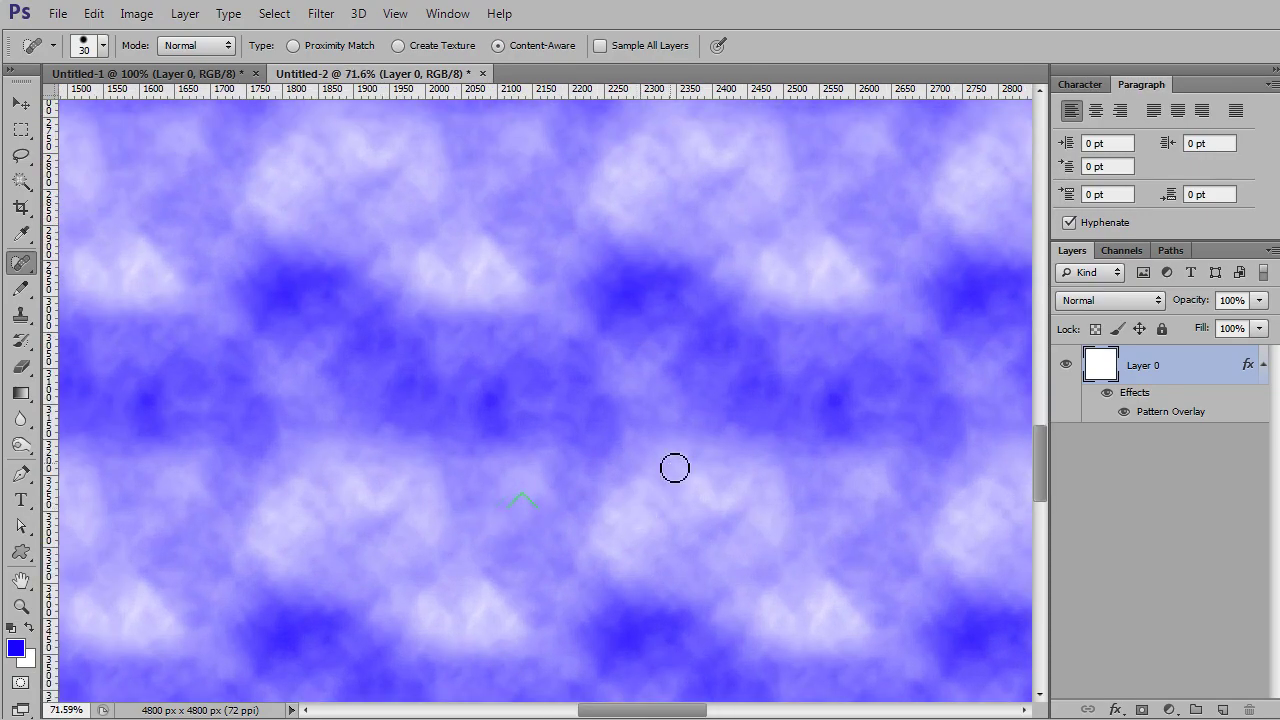
pyautogui.moveTo(607, 422); pyautogui.dragTo(491, 514)
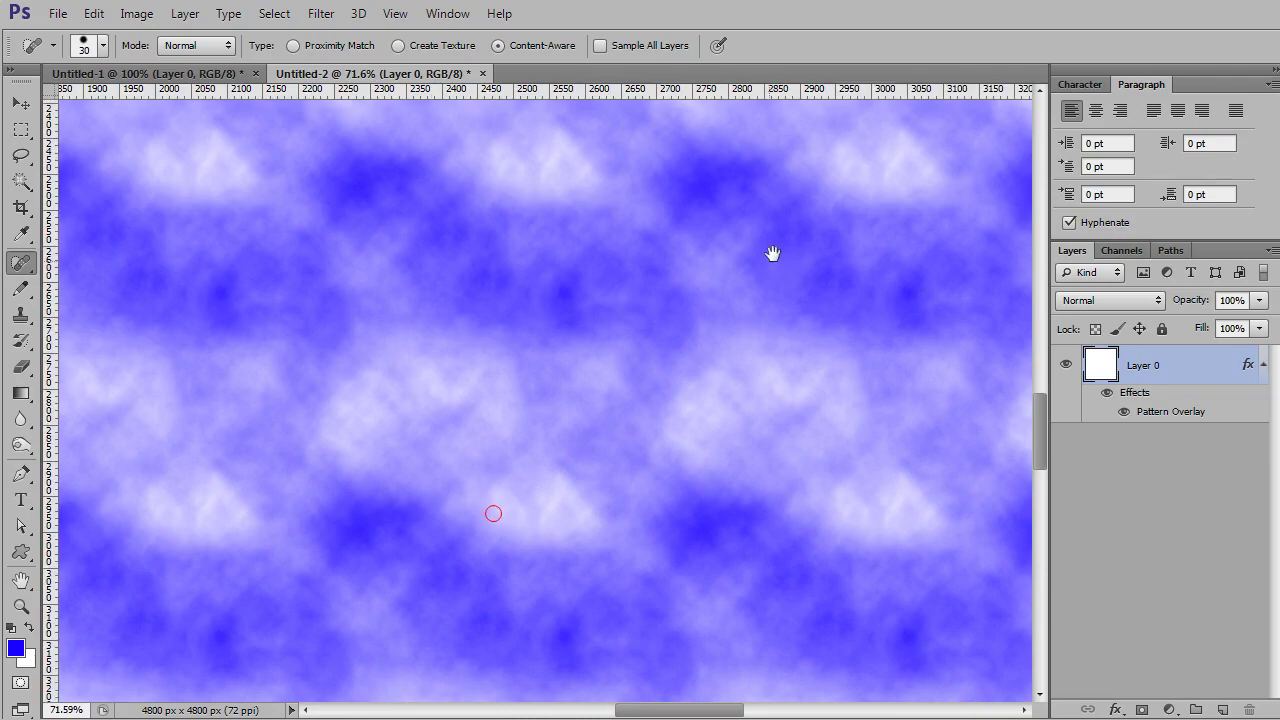
pyautogui.moveTo(771, 251); pyautogui.dragTo(583, 471)
pyautogui.moveTo(780, 243); pyautogui.dragTo(668, 401)
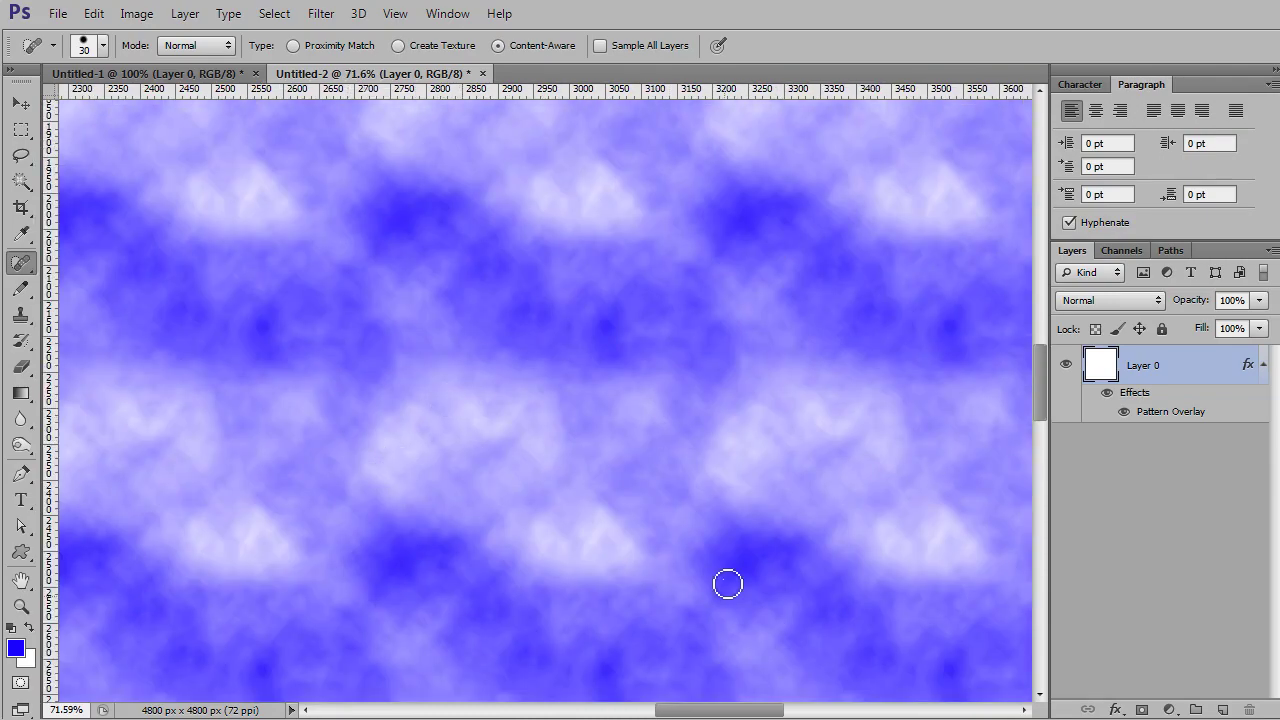
pyautogui.moveTo(806, 306); pyautogui.dragTo(583, 543)
pyautogui.moveTo(536, 604); pyautogui.dragTo(585, 392)
pyautogui.moveTo(765, 247); pyautogui.dragTo(686, 443)
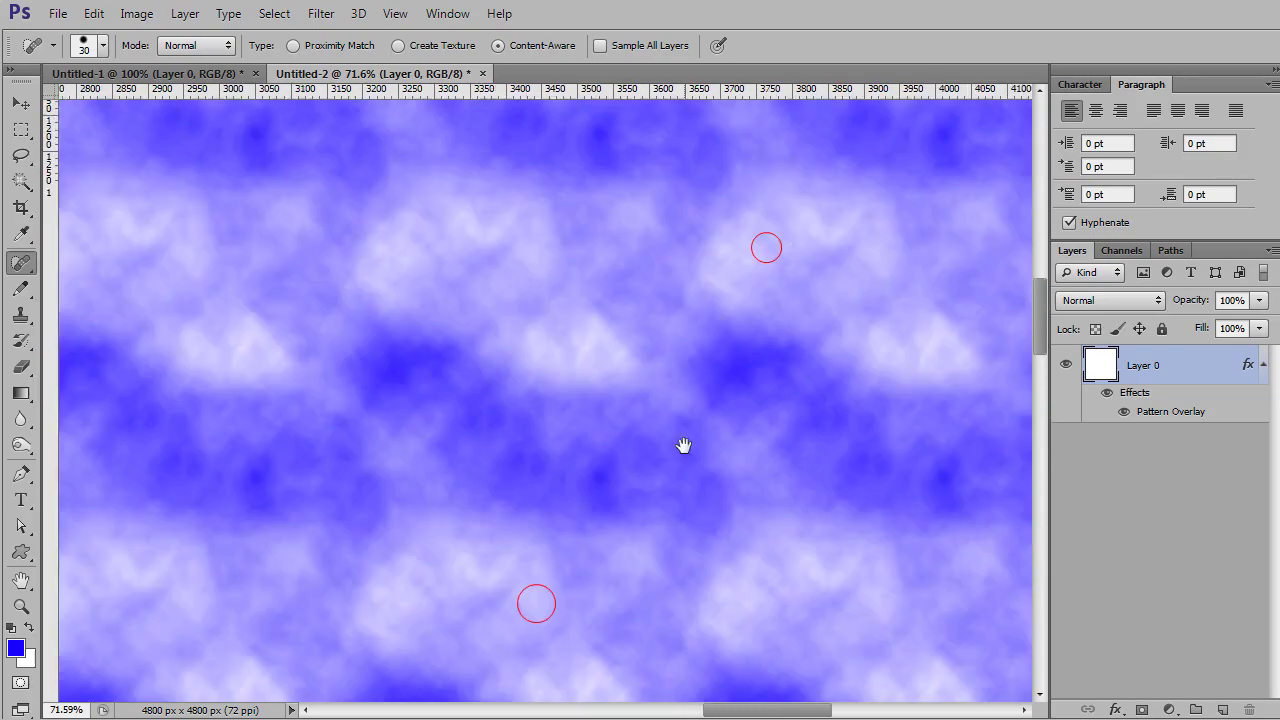
pyautogui.moveTo(829, 269); pyautogui.dragTo(705, 429)
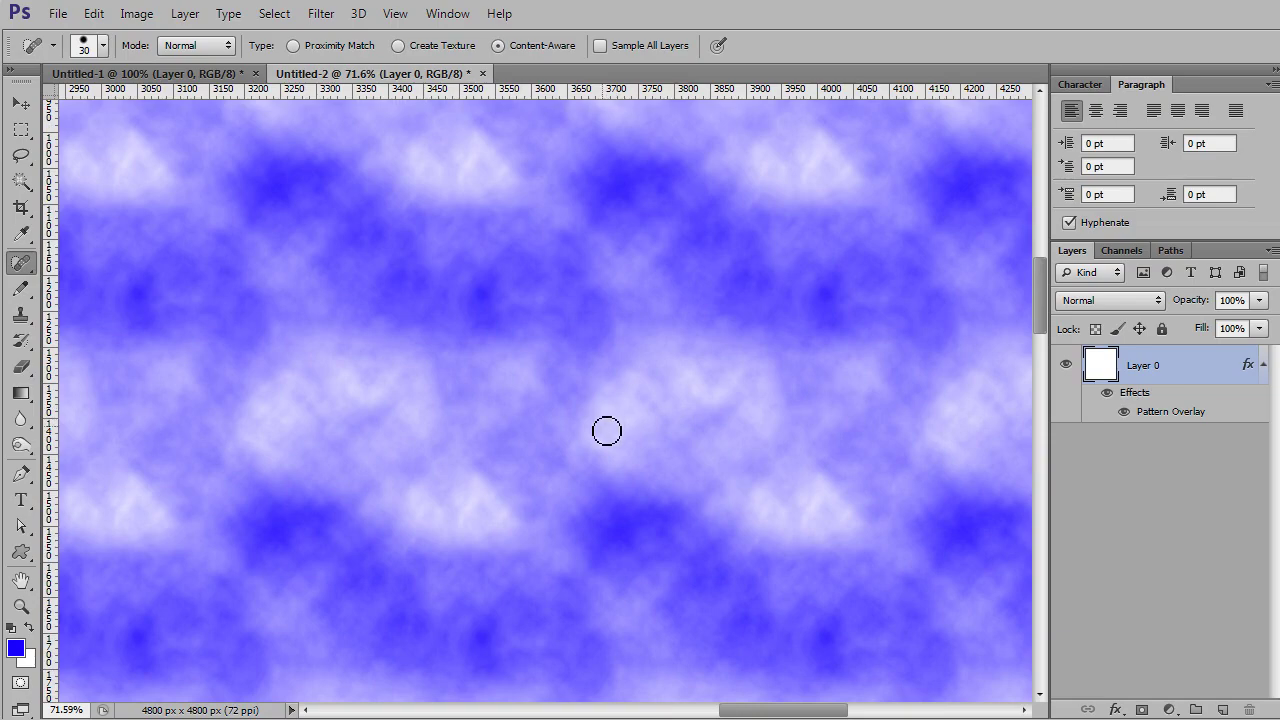
pyautogui.scroll(-5, 524, 454)
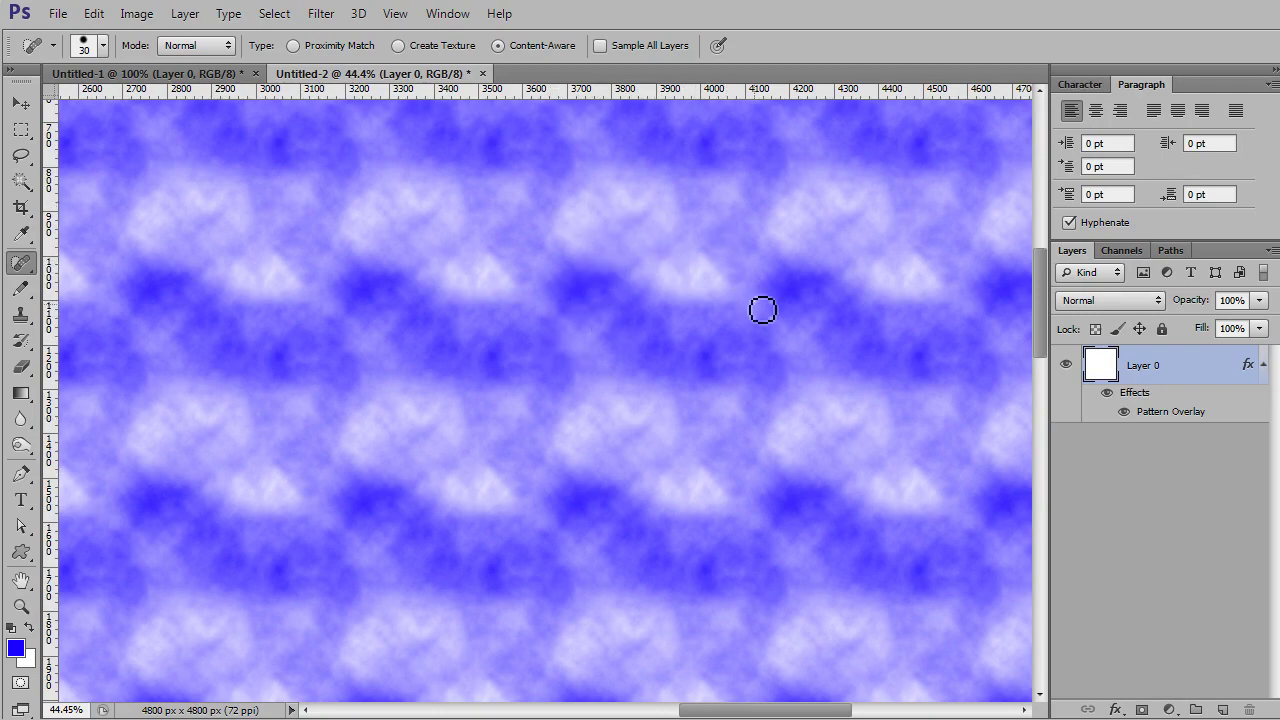
pyautogui.scroll(-2, 674, 396)
pyautogui.scroll(2, 618, 341)
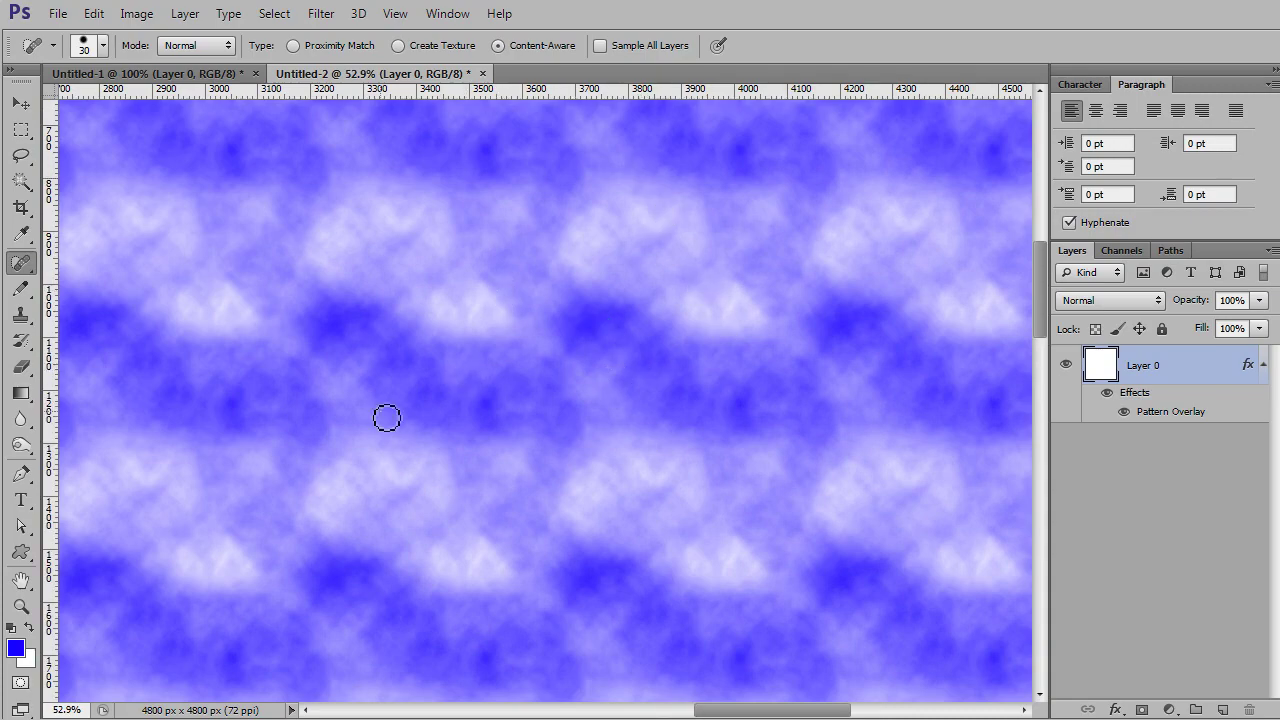
pyautogui.click(190, 73)
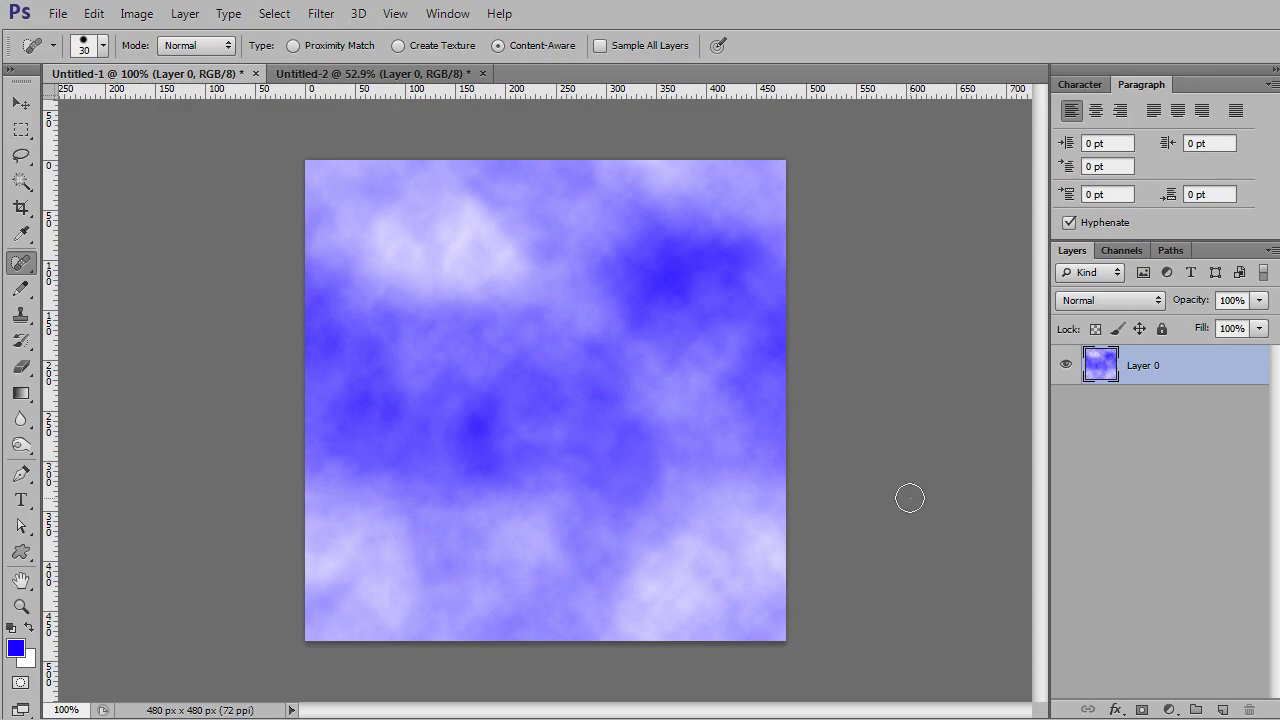
# Clear the cloud pixels from the tile, pick the Pencil tool, and fill the canvas white.
pyautogui.hotkey('ctrl', 'a')
pyautogui.press('Delete')
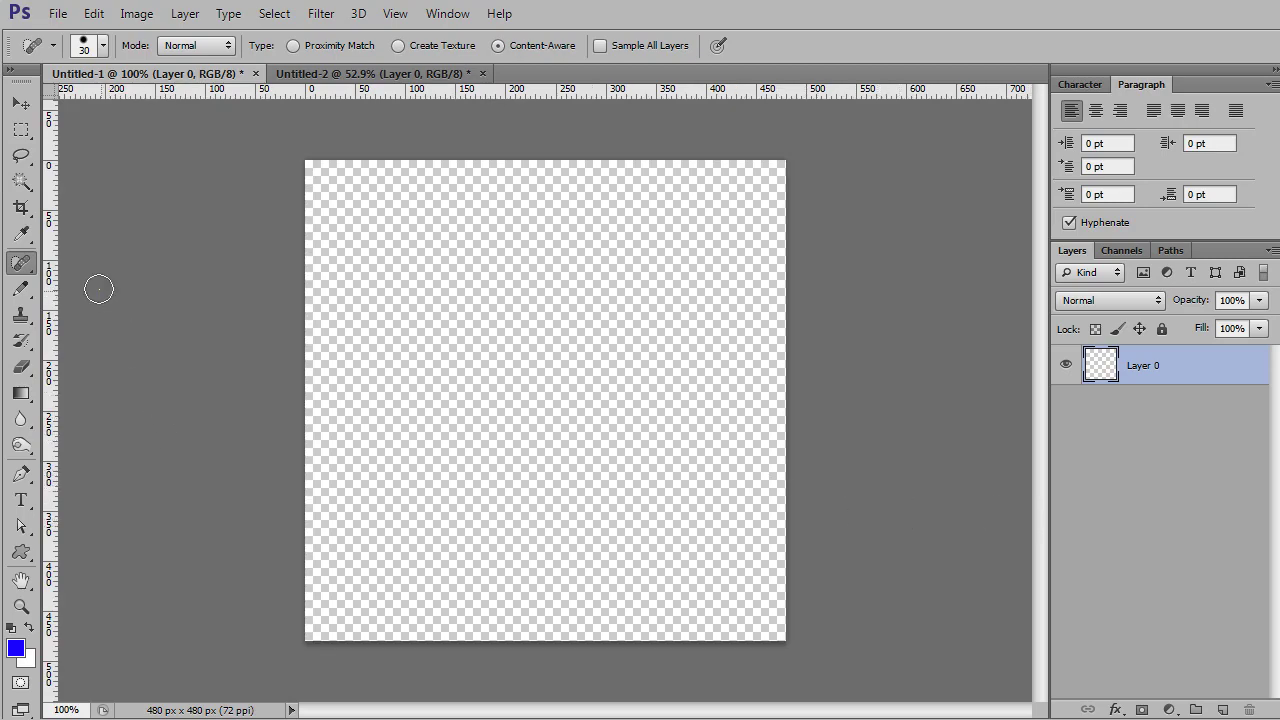
pyautogui.click(21, 288)
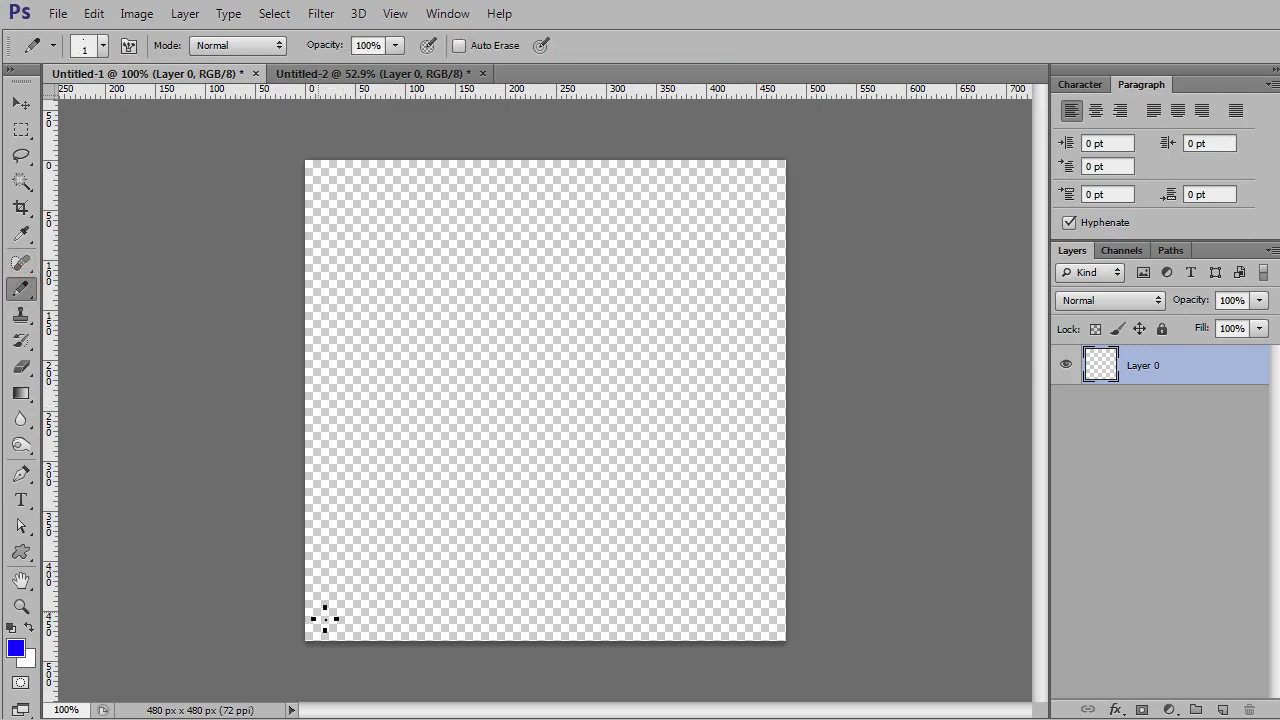
pyautogui.press('alt')
pyautogui.hotkey('ctrl', 'BackSpace')
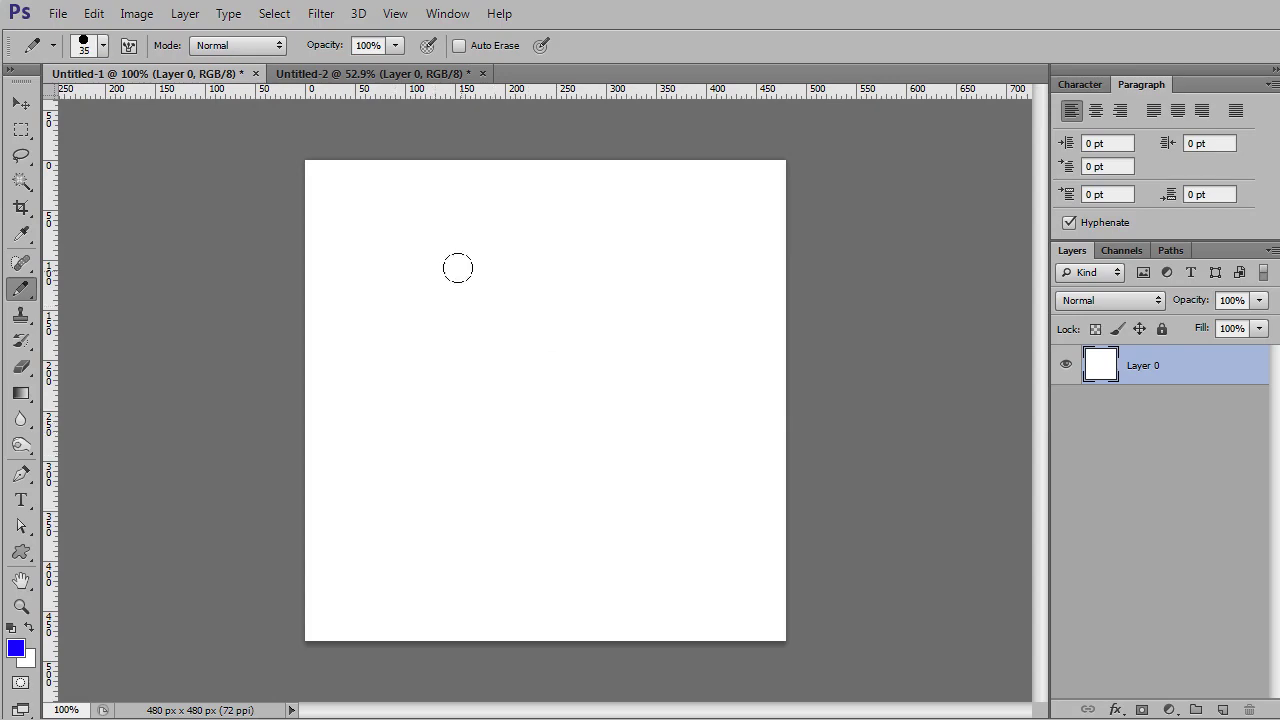
# Draw thick blue wavy lines down and across the white tile with a 35 px pencil.
pyautogui.moveTo(434, 231)
pyautogui.mouseDown()
pyautogui.moveTo(373, 262)
pyautogui.moveTo(448, 367)
pyautogui.moveTo(434, 565)
pyautogui.mouseUp()
pyautogui.moveTo(573, 568)
pyautogui.mouseDown()
pyautogui.moveTo(588, 542)
pyautogui.moveTo(560, 298)
pyautogui.moveTo(594, 222)
pyautogui.mouseUp()
pyautogui.moveTo(692, 233)
pyautogui.mouseDown()
pyautogui.moveTo(710, 547)
pyautogui.moveTo(690, 600)
pyautogui.mouseUp()
pyautogui.moveTo(347, 318)
pyautogui.mouseDown()
pyautogui.moveTo(423, 314)
pyautogui.moveTo(480, 280)
pyautogui.moveTo(585, 292)
pyautogui.mouseUp()
pyautogui.moveTo(709, 335); pyautogui.dragTo(735, 318)
pyautogui.moveTo(343, 473)
pyautogui.mouseDown()
pyautogui.moveTo(446, 421)
pyautogui.moveTo(609, 494)
pyautogui.moveTo(666, 462)
pyautogui.moveTo(750, 487)
pyautogui.mouseUp()
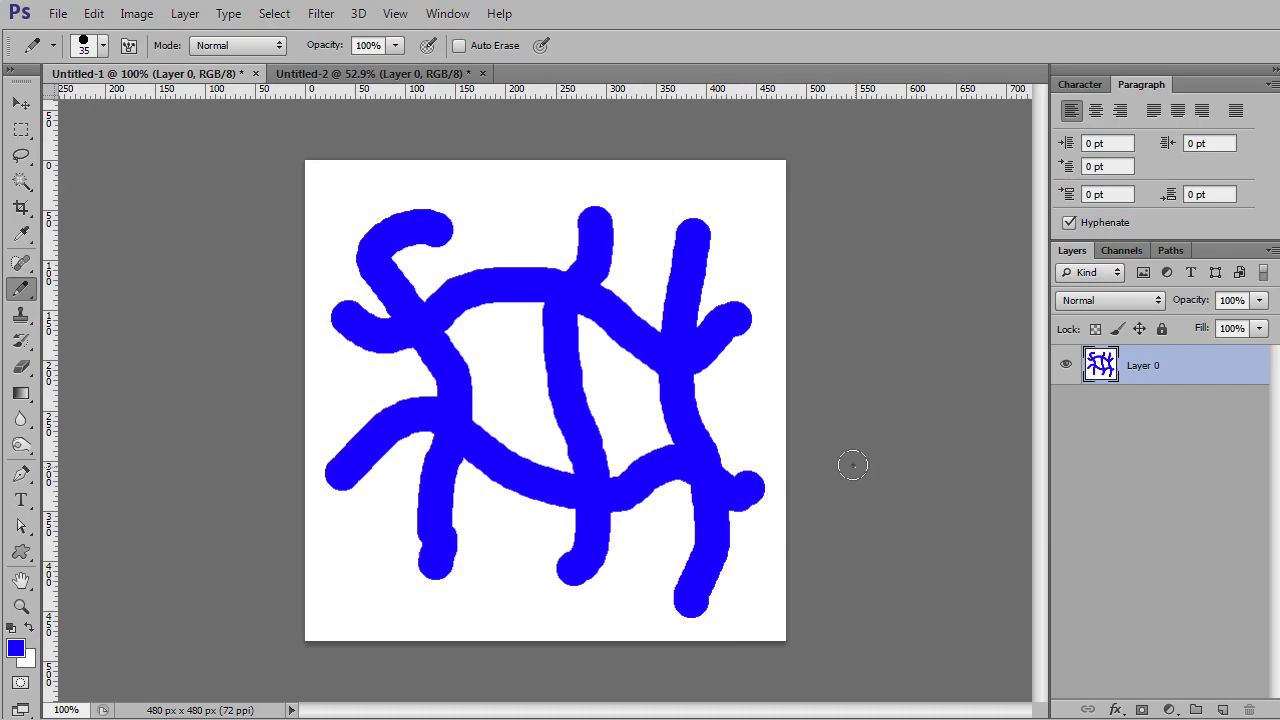
# Offset the tile once and extend the blue lines to connect across the exposed seams.
pyautogui.hotkey('ctrl', 'f')
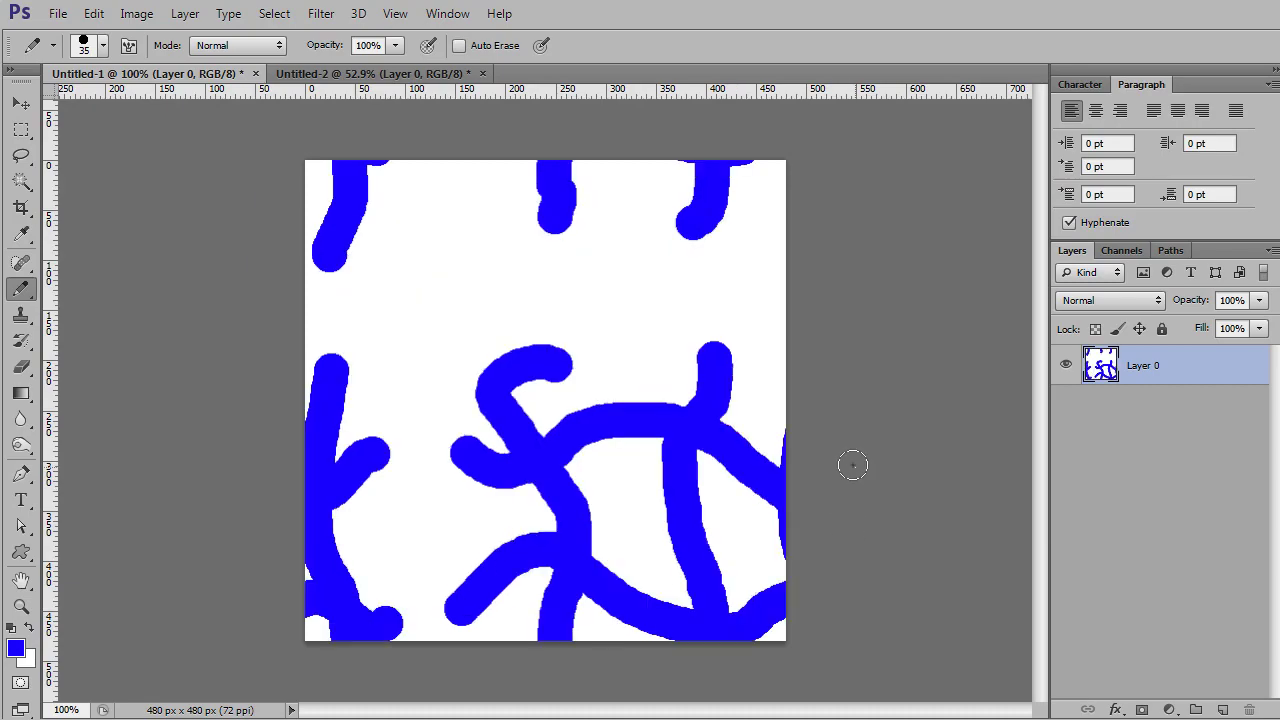
pyautogui.moveTo(553, 357)
pyautogui.mouseDown()
pyautogui.moveTo(565, 318)
pyautogui.moveTo(537, 268)
pyautogui.moveTo(555, 205)
pyautogui.mouseUp()
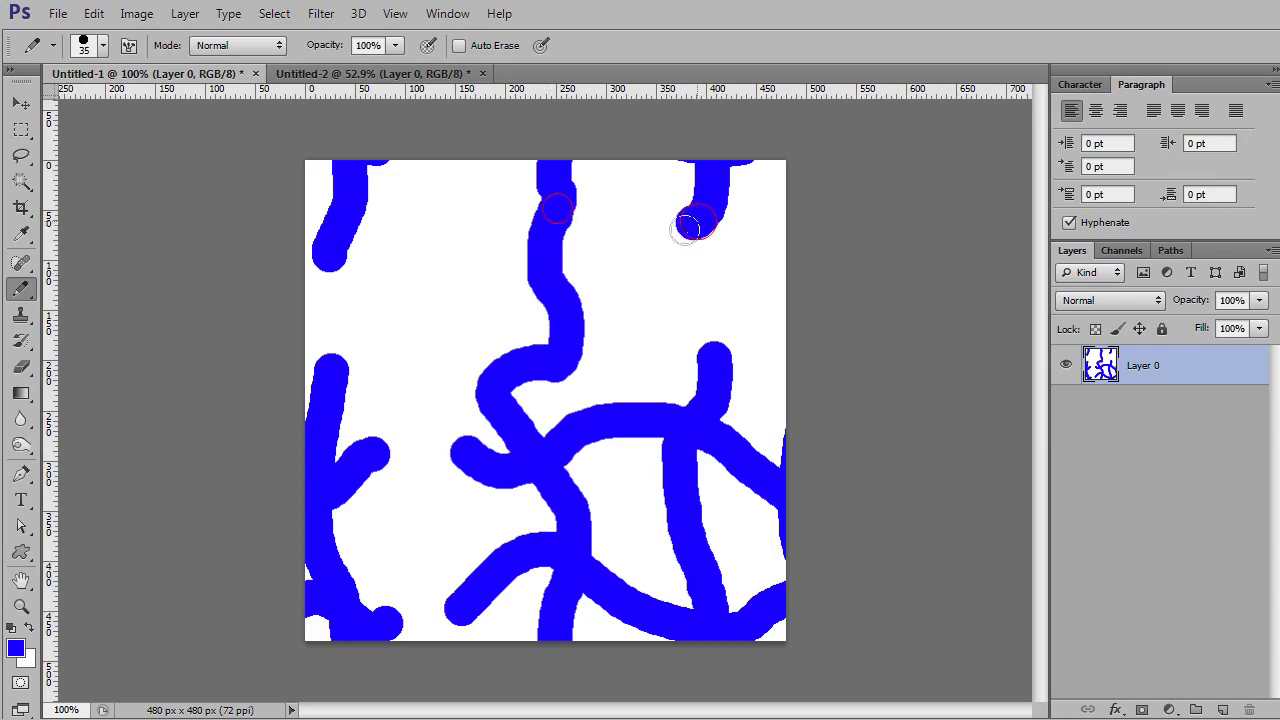
pyautogui.moveTo(687, 228)
pyautogui.mouseDown()
pyautogui.moveTo(682, 263)
pyautogui.moveTo(708, 296)
pyautogui.moveTo(718, 392)
pyautogui.mouseUp()
pyautogui.moveTo(484, 463)
pyautogui.mouseDown()
pyautogui.moveTo(446, 438)
pyautogui.moveTo(390, 444)
pyautogui.moveTo(370, 468)
pyautogui.moveTo(356, 456)
pyautogui.moveTo(405, 428)
pyautogui.mouseUp()
pyautogui.moveTo(449, 600)
pyautogui.mouseDown()
pyautogui.moveTo(389, 612)
pyautogui.moveTo(487, 572)
pyautogui.mouseUp()
pyautogui.moveTo(333, 248); pyautogui.dragTo(335, 370)
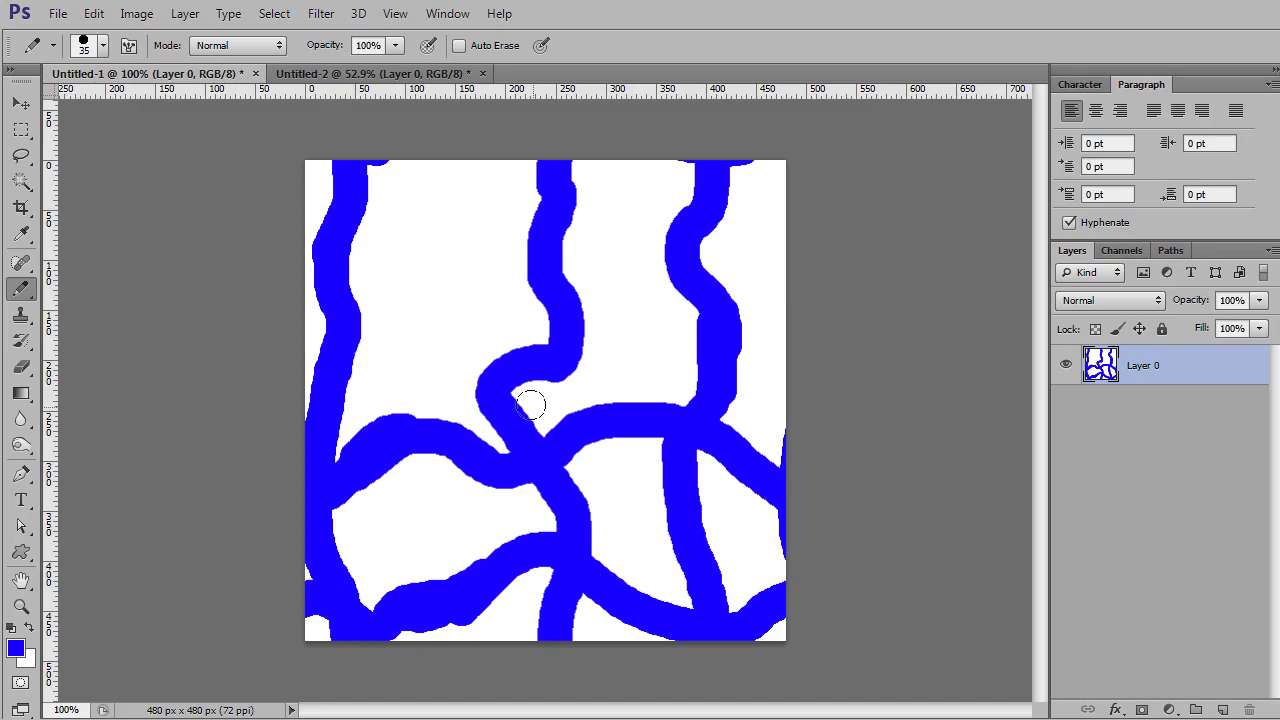
# Re-offset the tile several more times, adding a horizontal blue line and joins to form a mesh.
pyautogui.hotkey('ctrl', 'f')
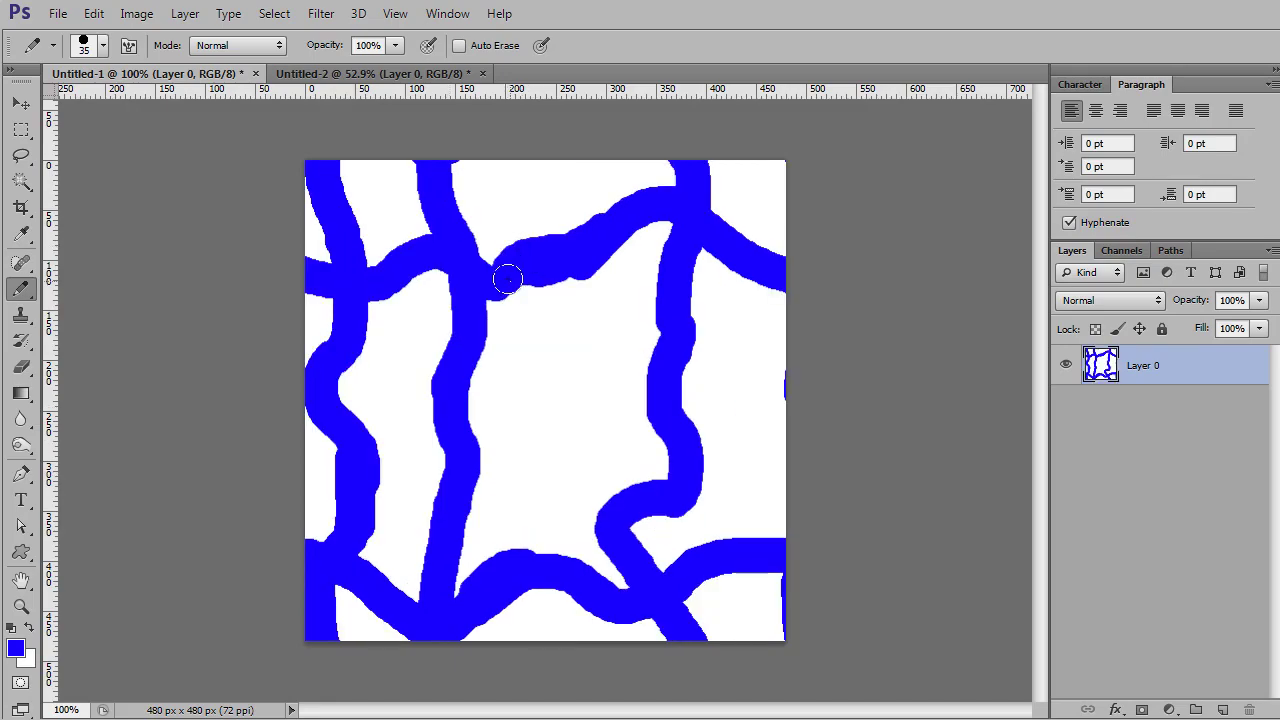
pyautogui.moveTo(506, 271)
pyautogui.mouseDown()
pyautogui.moveTo(551, 266)
pyautogui.moveTo(599, 226)
pyautogui.mouseUp()
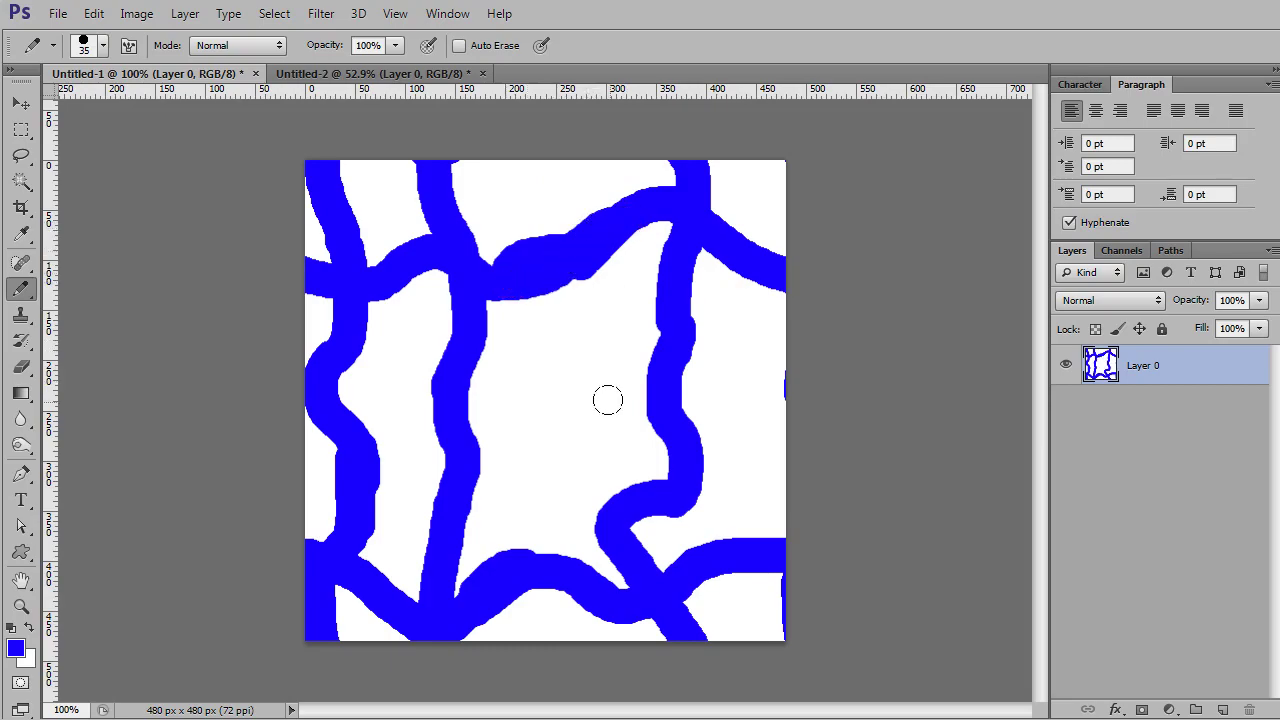
pyautogui.hotkey('ctrl', 'f')
pyautogui.hotkey('ctrl', 'f')
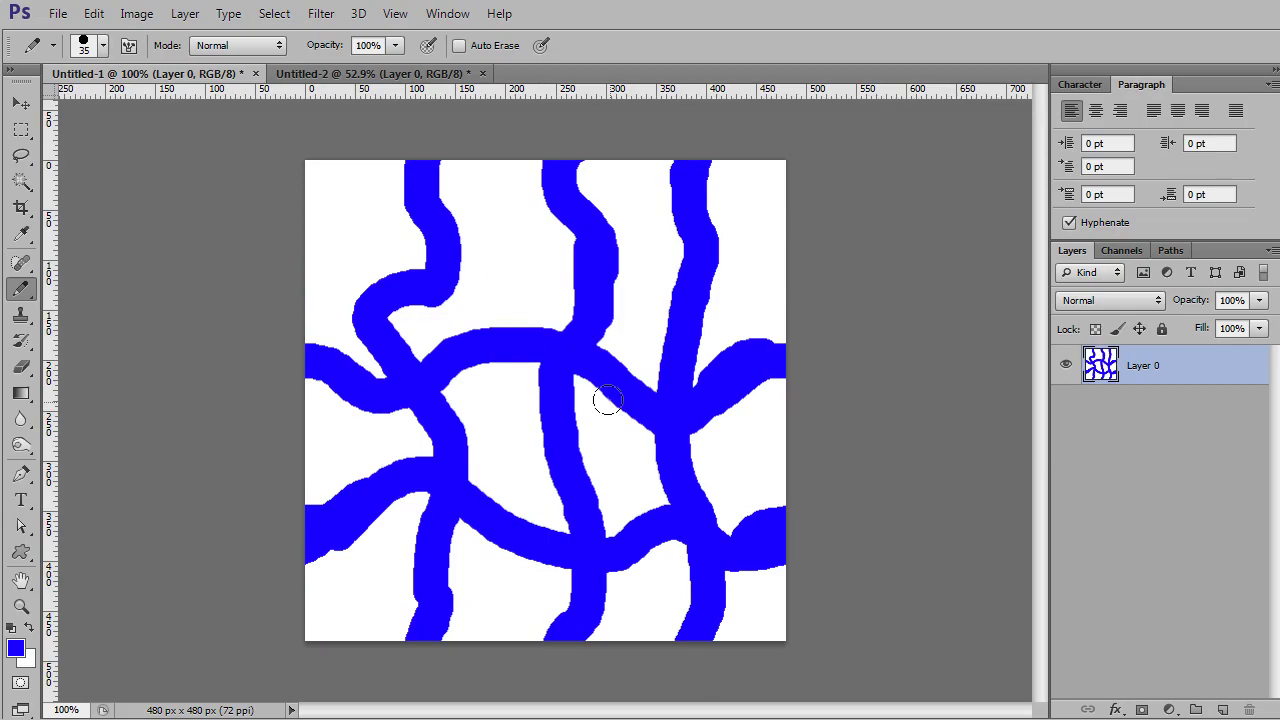
pyautogui.hotkey('ctrl', 'f')
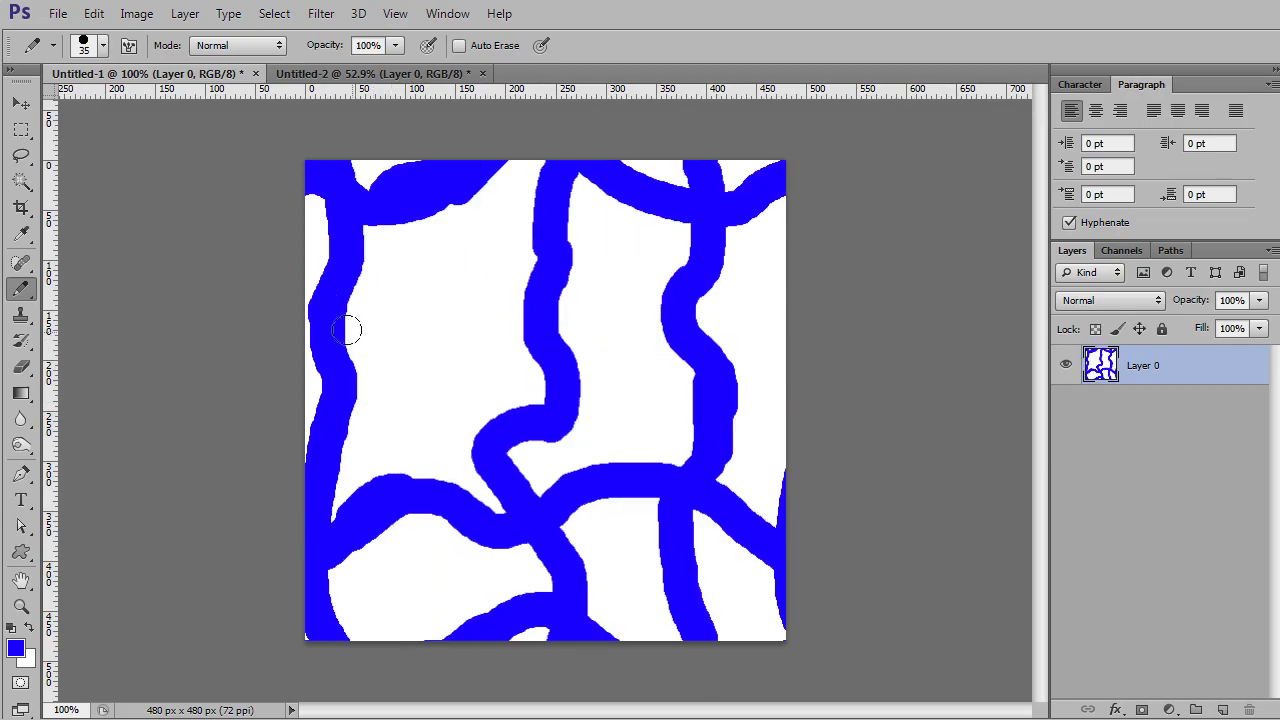
pyautogui.moveTo(318, 330)
pyautogui.mouseDown()
pyautogui.moveTo(624, 329)
pyautogui.moveTo(701, 298)
pyautogui.moveTo(748, 320)
pyautogui.mouseUp()
pyautogui.hotkey('ctrl', 'f')
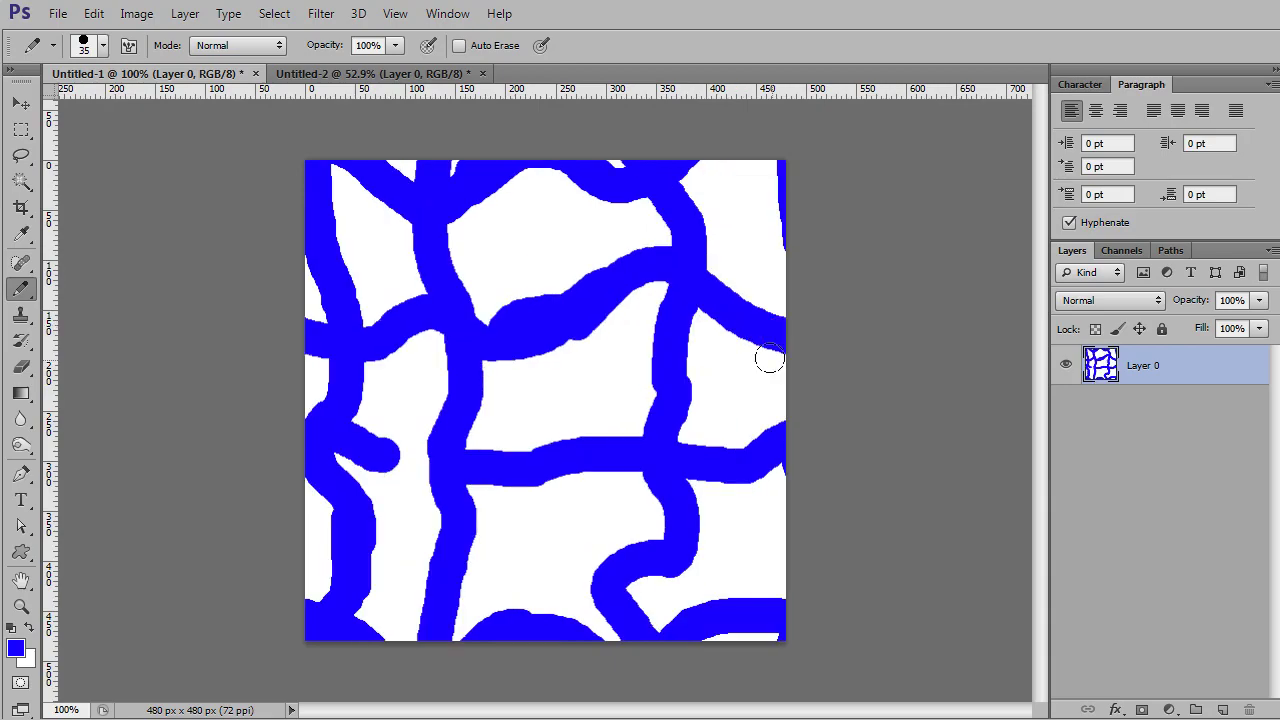
pyautogui.moveTo(380, 449); pyautogui.dragTo(602, 470)
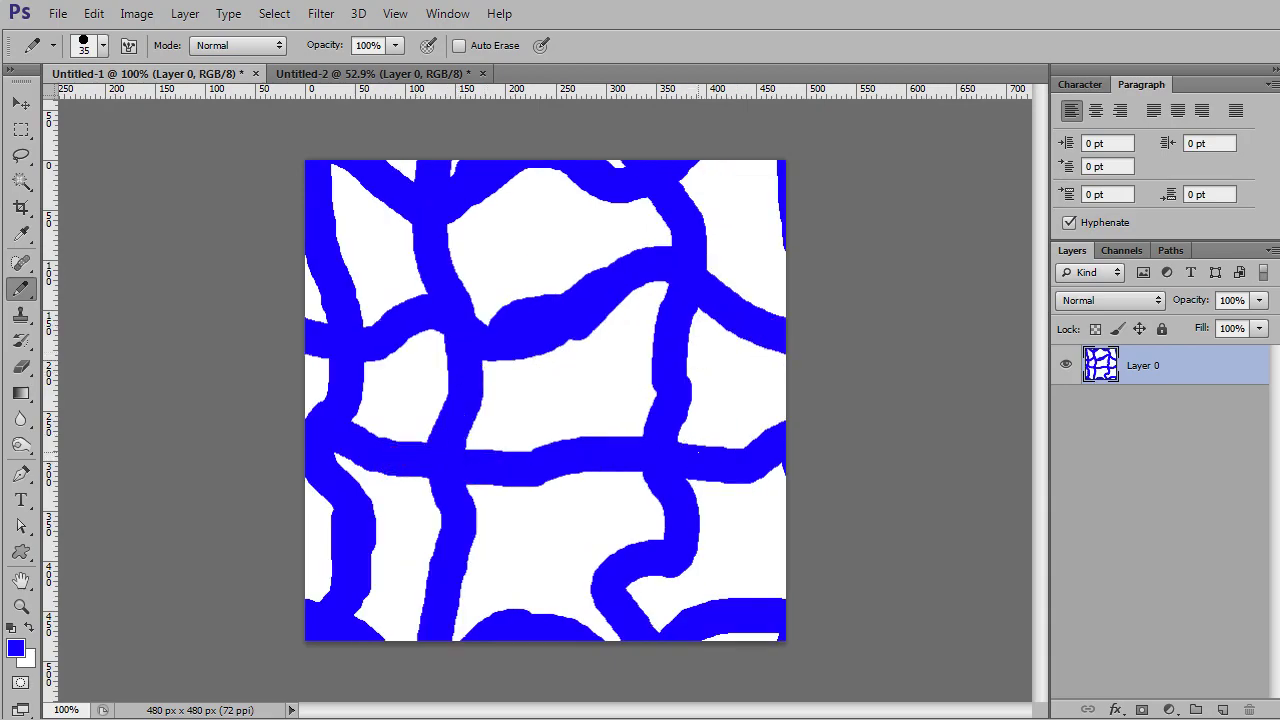
pyautogui.hotkey('ctrl', 'f')
pyautogui.hotkey('ctrl', 'f')
pyautogui.hotkey('ctrl', 'f')
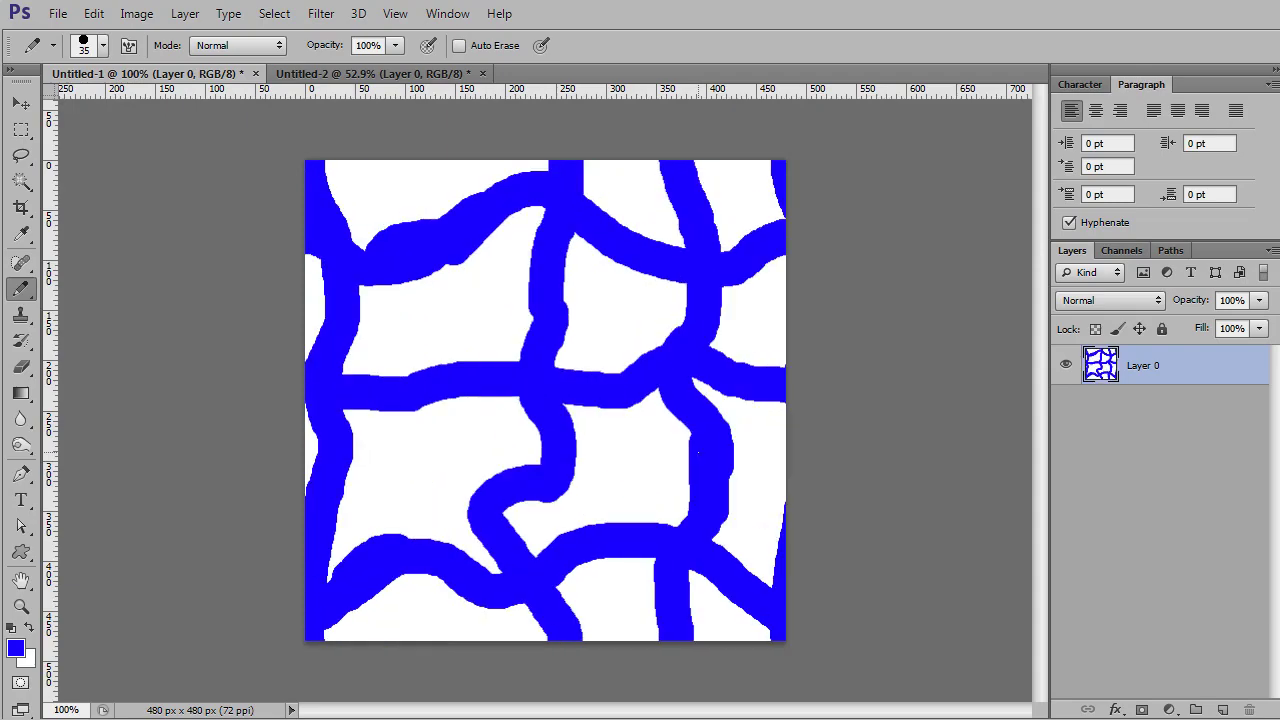
pyautogui.click(94, 13)
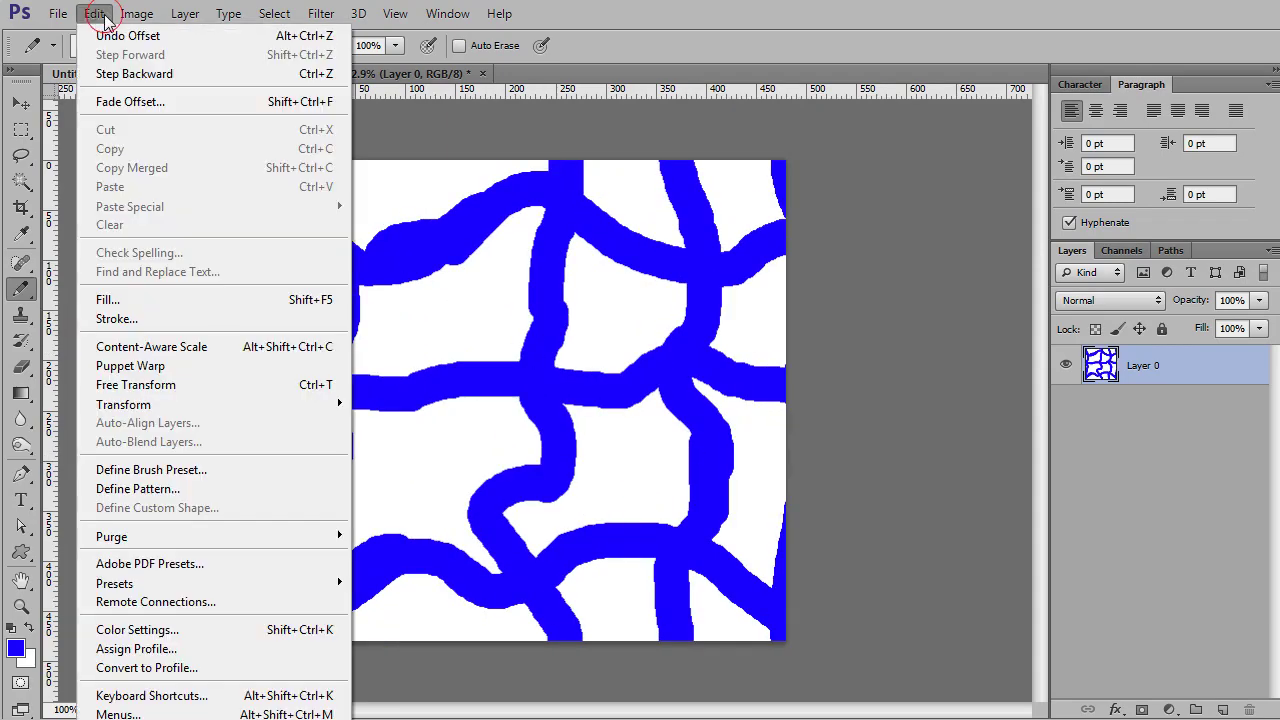
# Define the blue-line tile as a pattern and select it in Untitled-2's Pattern Overlay effect.
pyautogui.click(172, 487)
pyautogui.click(850, 185)
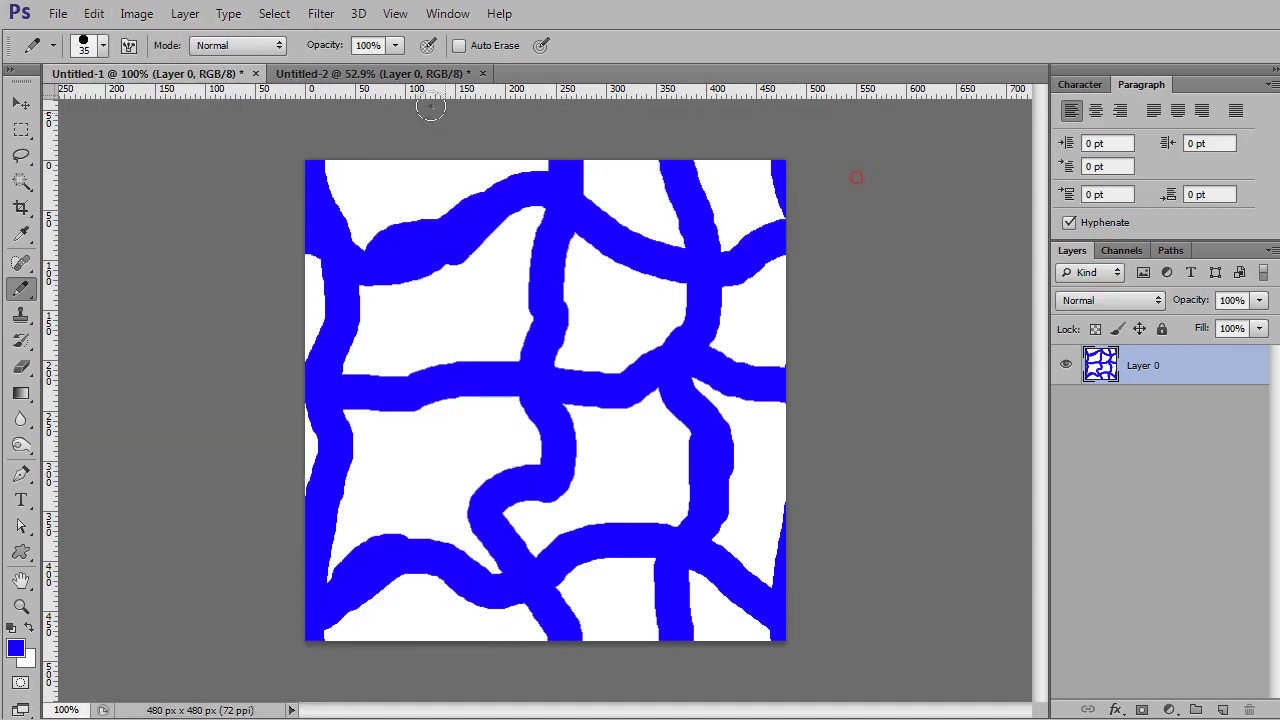
pyautogui.click(371, 73)
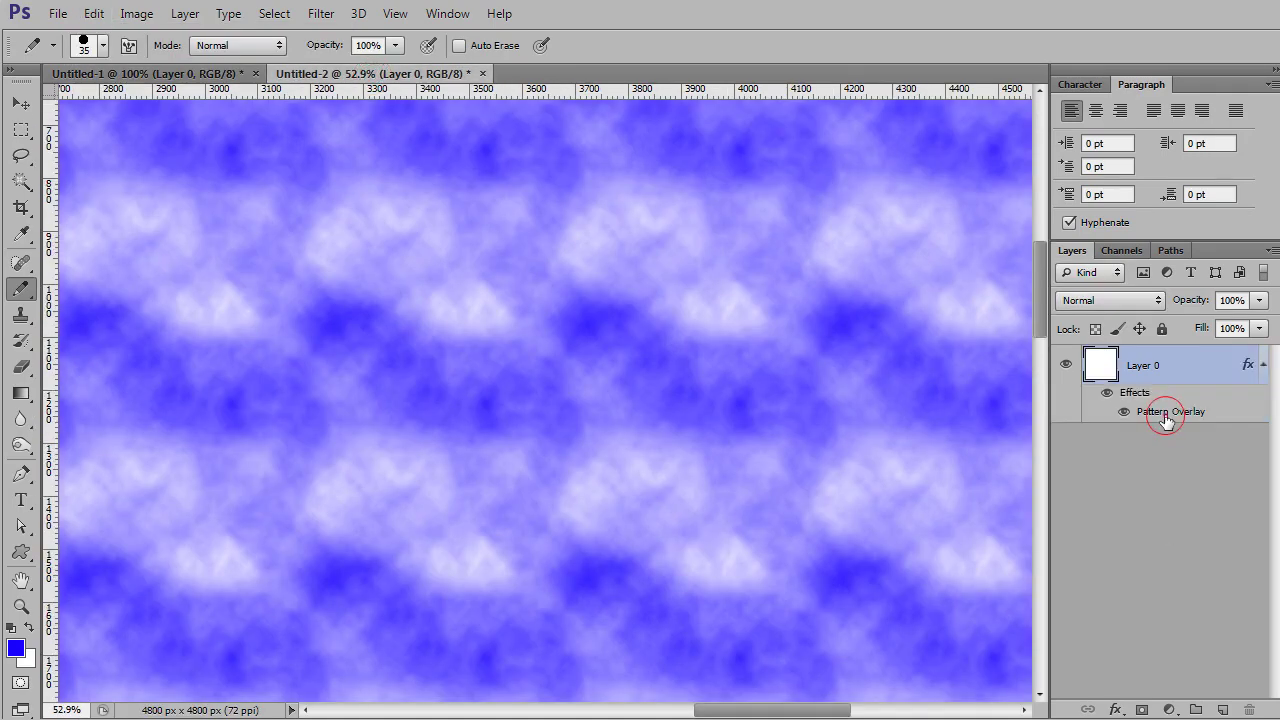
pyautogui.doubleClick(1166, 416)
pyautogui.click(1249, 316)
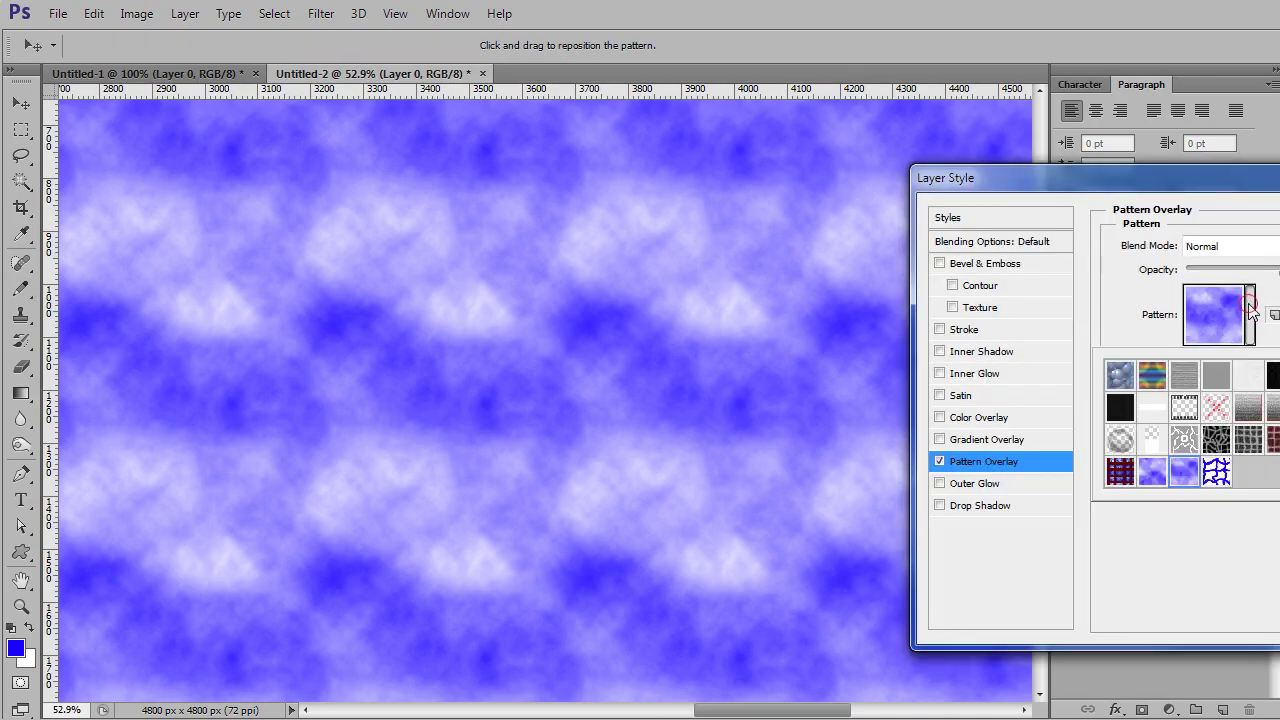
pyautogui.click(1213, 469)
pyautogui.click(1232, 560)
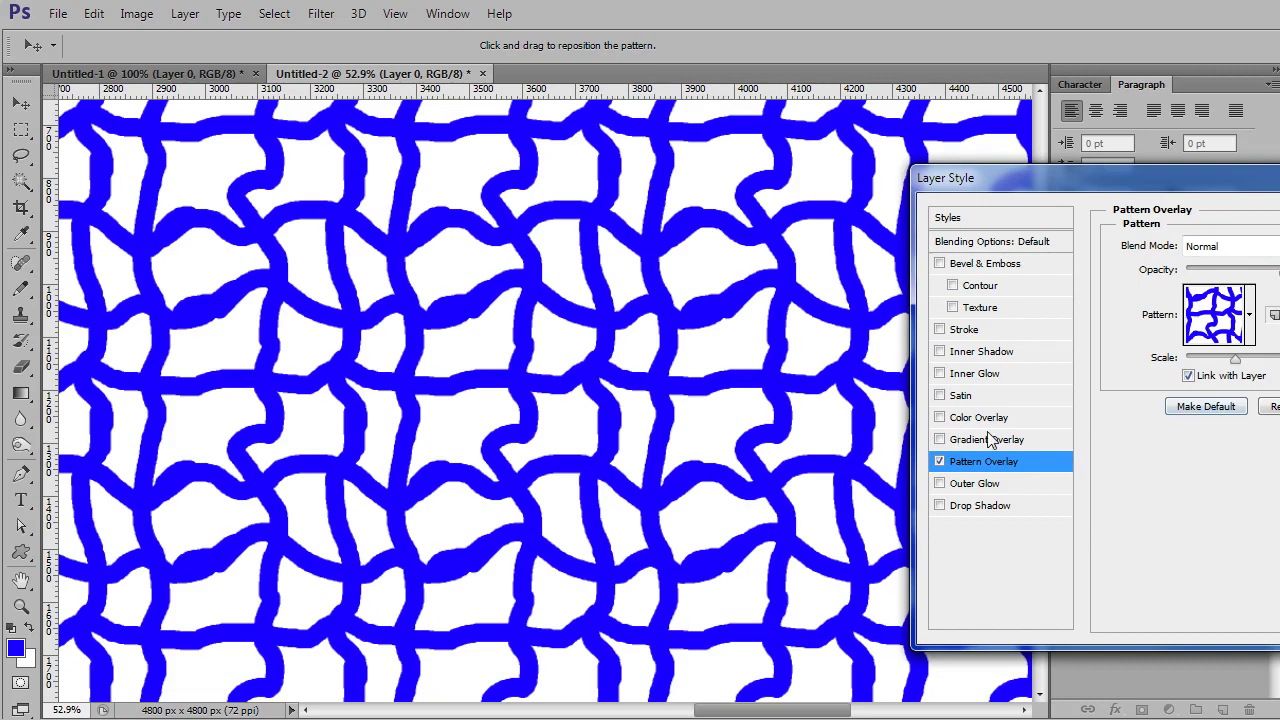
pyautogui.press('Return')
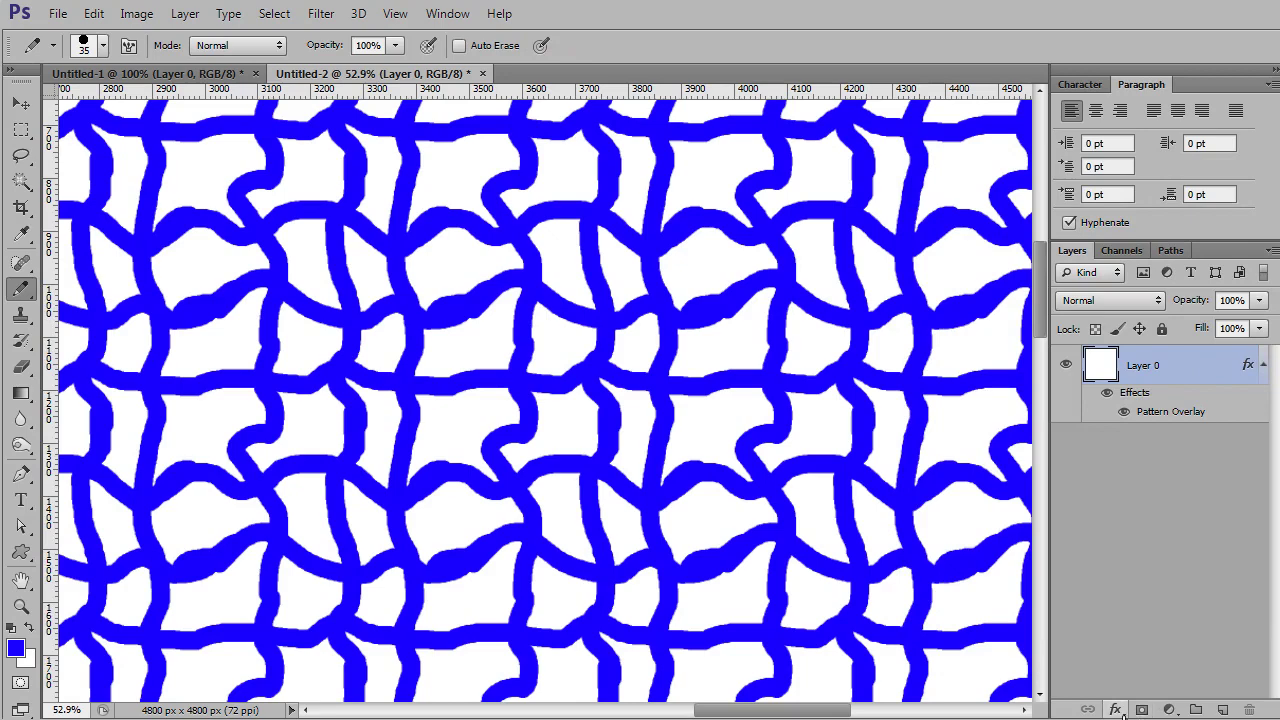
pyautogui.click(1115, 709)
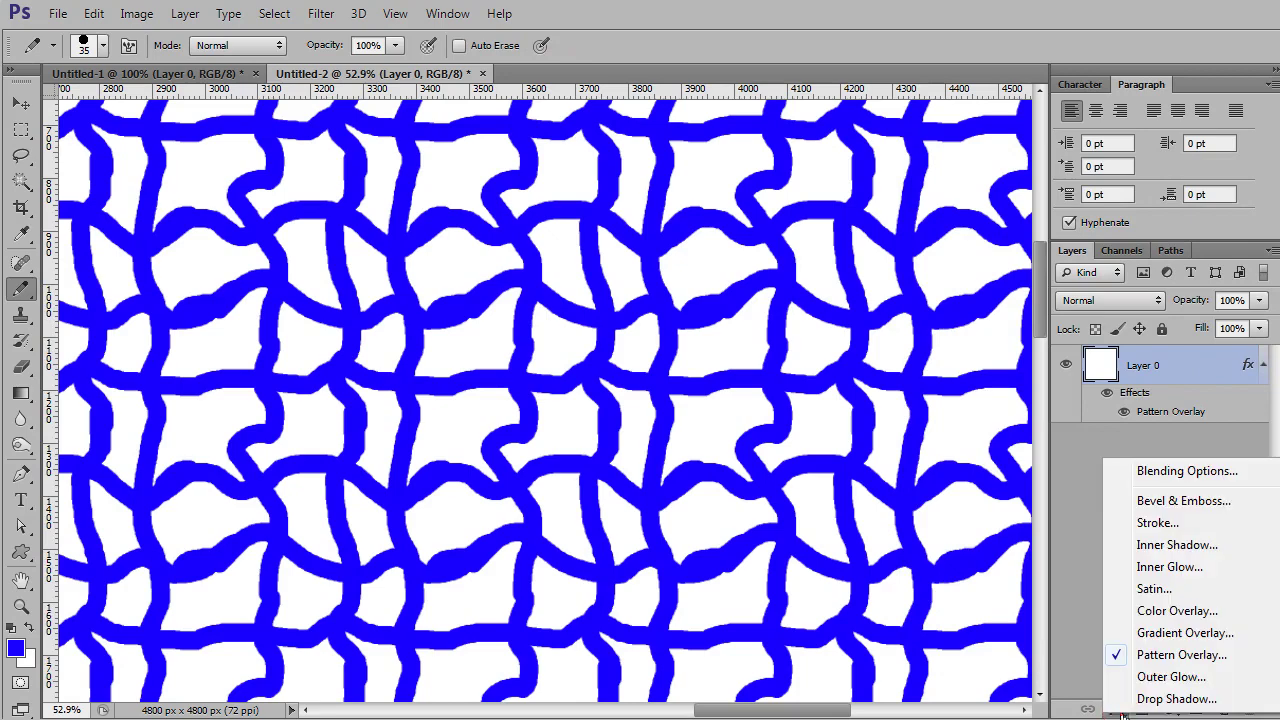
pyautogui.click(1074, 490)
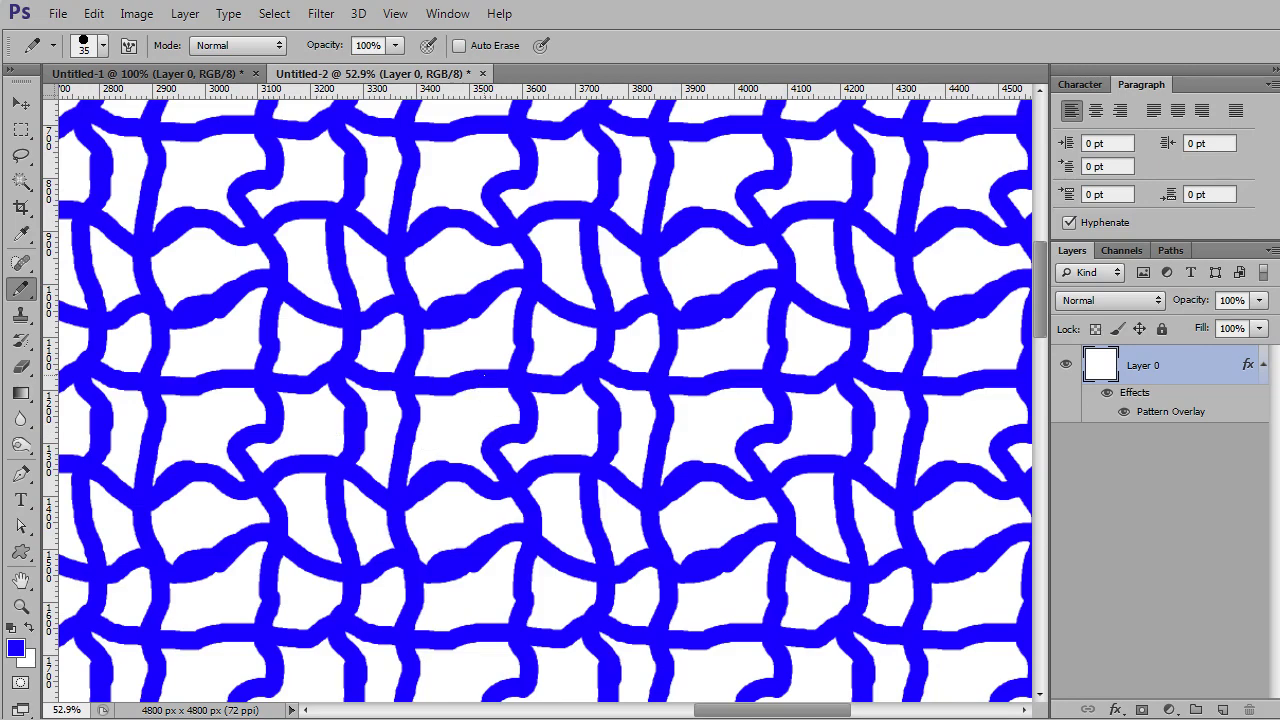
# Zoom in and out over the 4800 px net pattern to inspect the tiling, then return to Untitled-1.
pyautogui.scroll(-5, 619, 528)
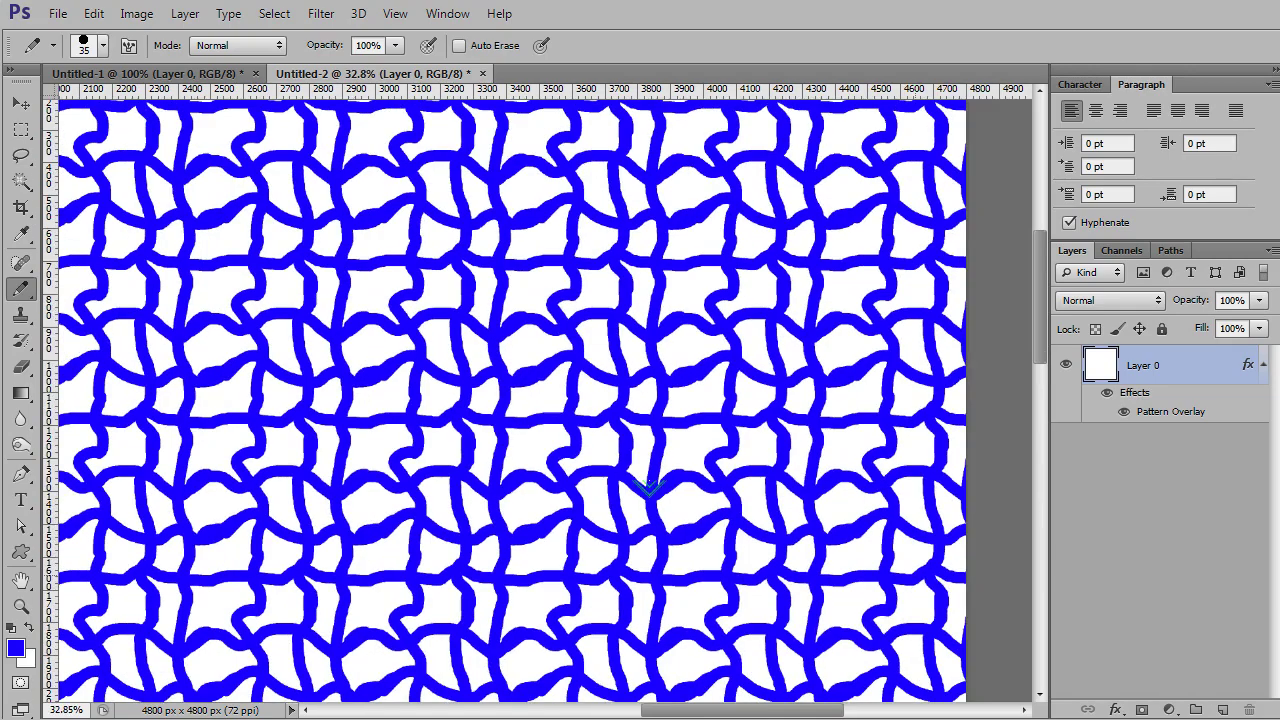
pyautogui.scroll(-4, 650, 487)
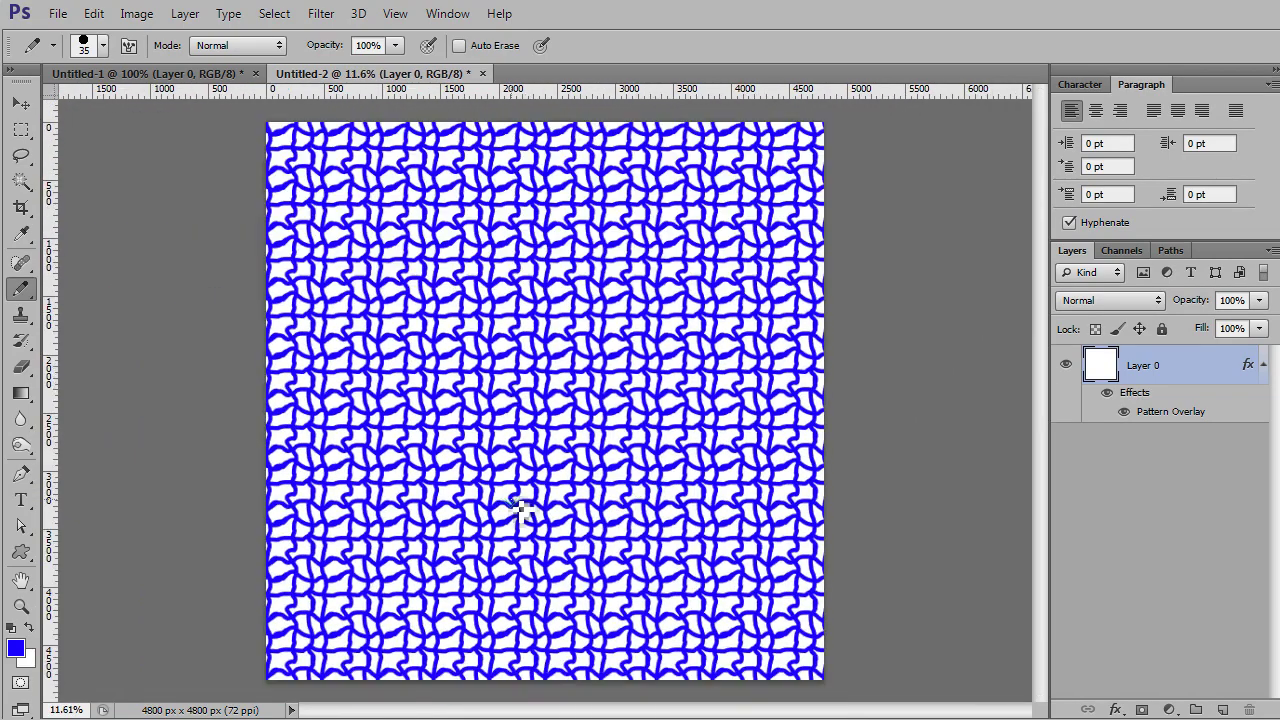
pyautogui.scroll(-1, 598, 422)
pyautogui.scroll(3, 600, 450)
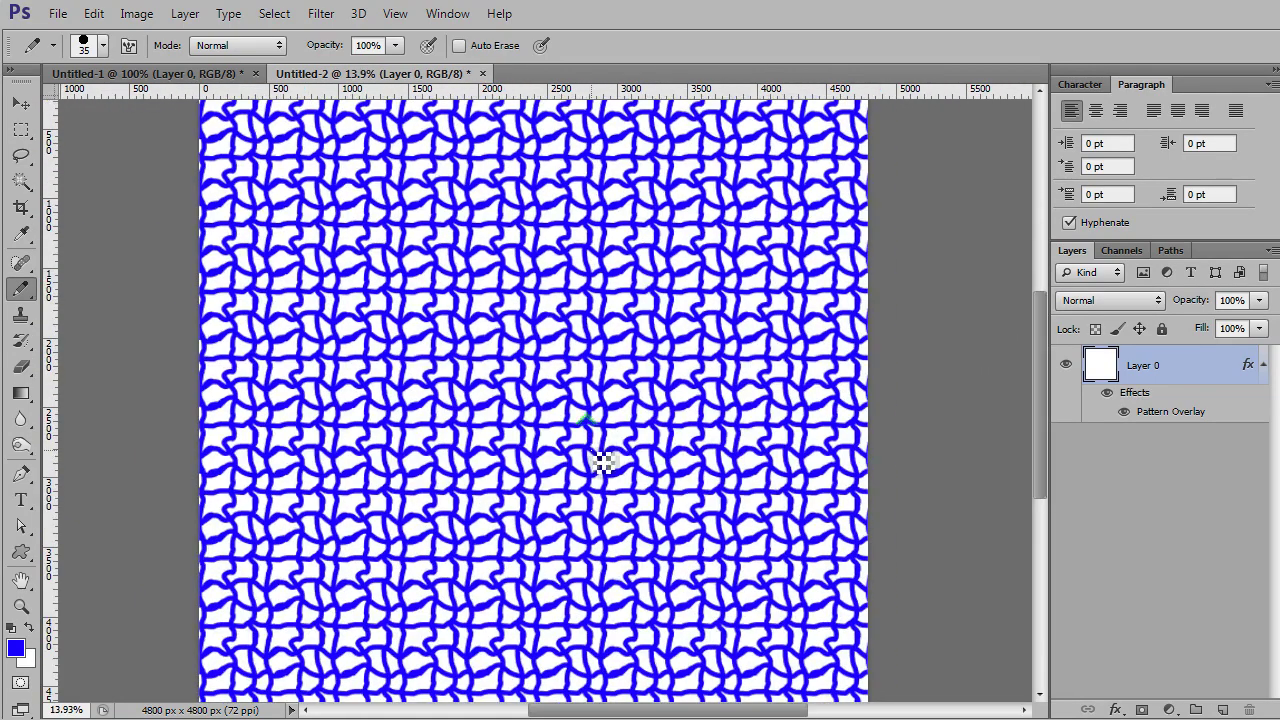
pyautogui.scroll(4, 635, 485)
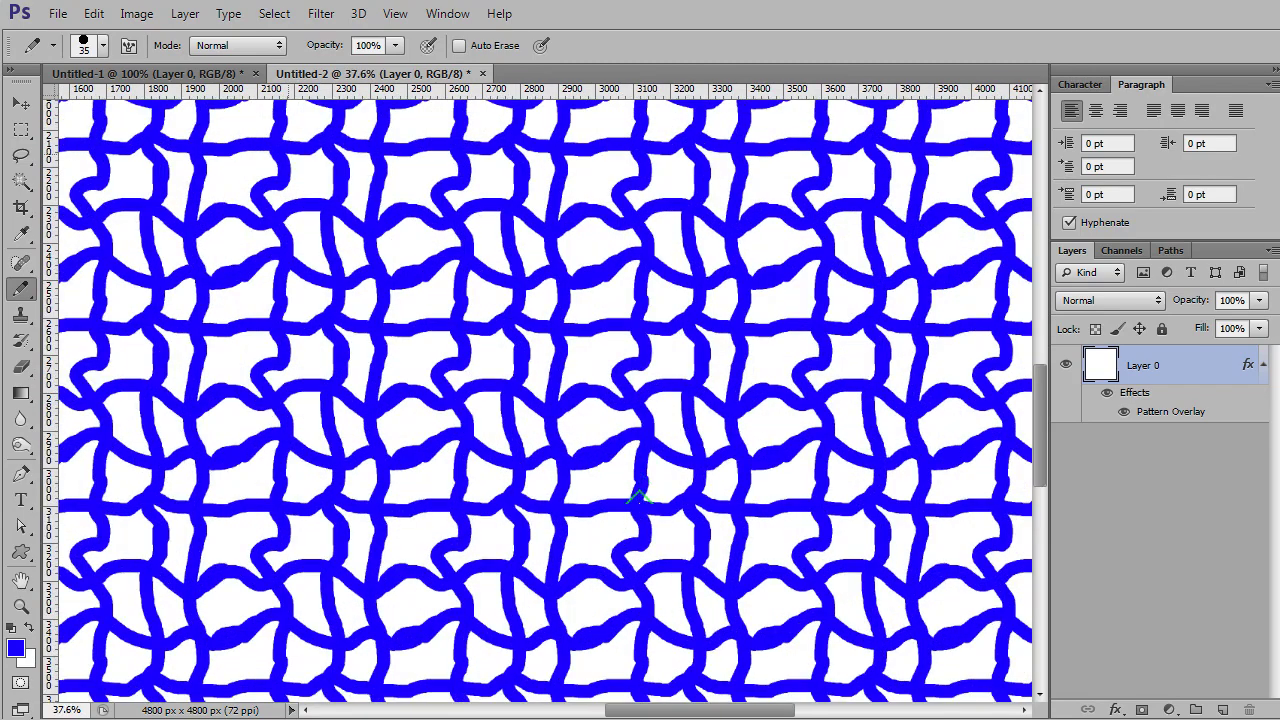
pyautogui.scroll(2, 638, 497)
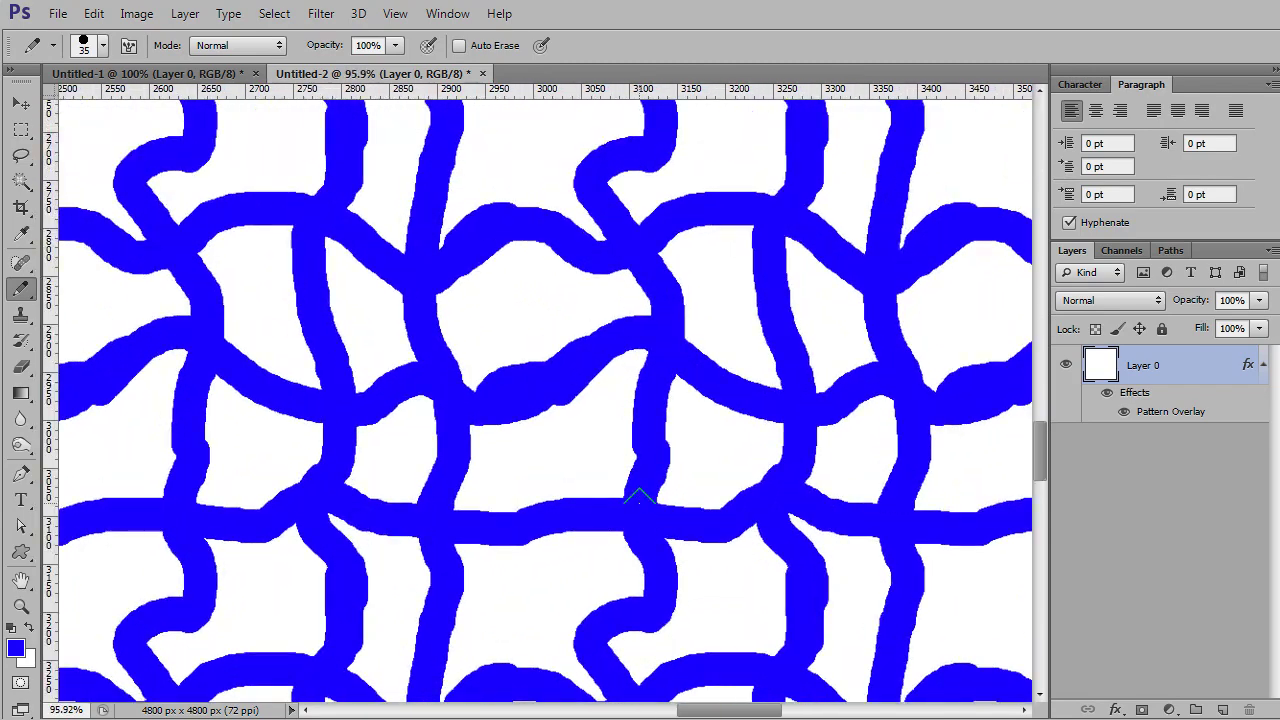
pyautogui.scroll(-6, 638, 495)
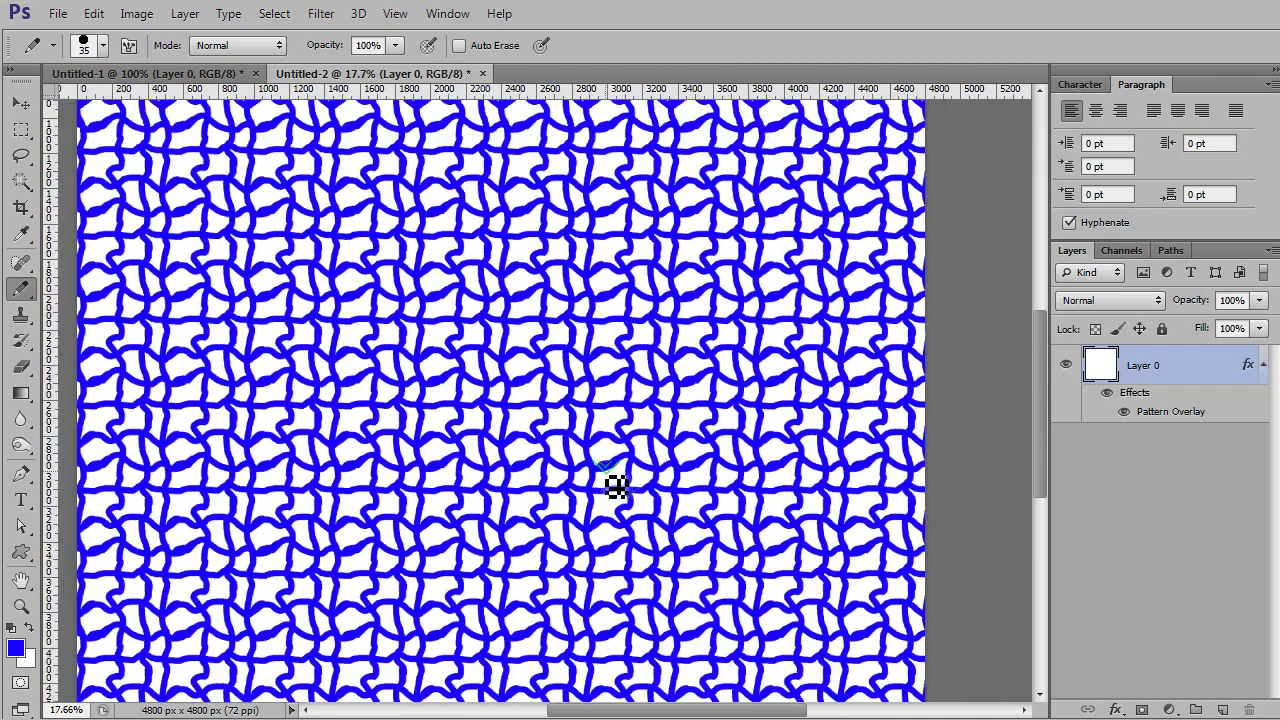
pyautogui.scroll(-1, 615, 485)
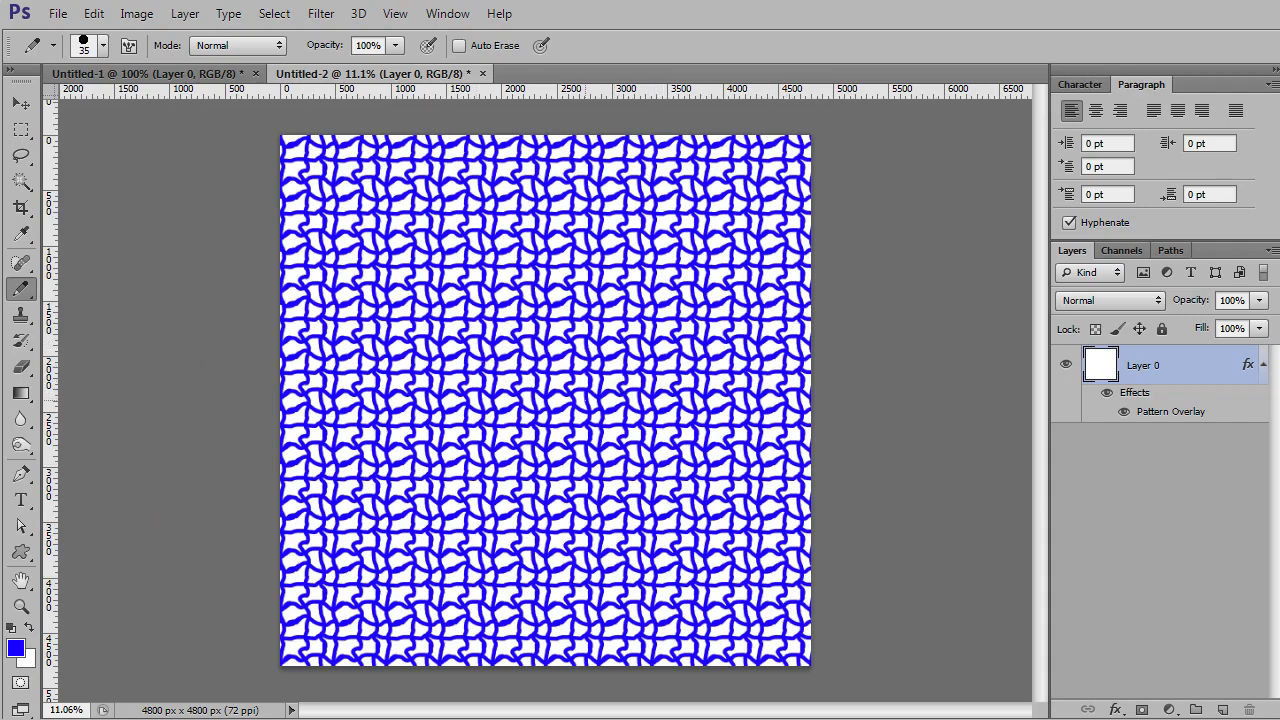
pyautogui.scroll(1, 630, 385)
pyautogui.scroll(2, 331, 220)
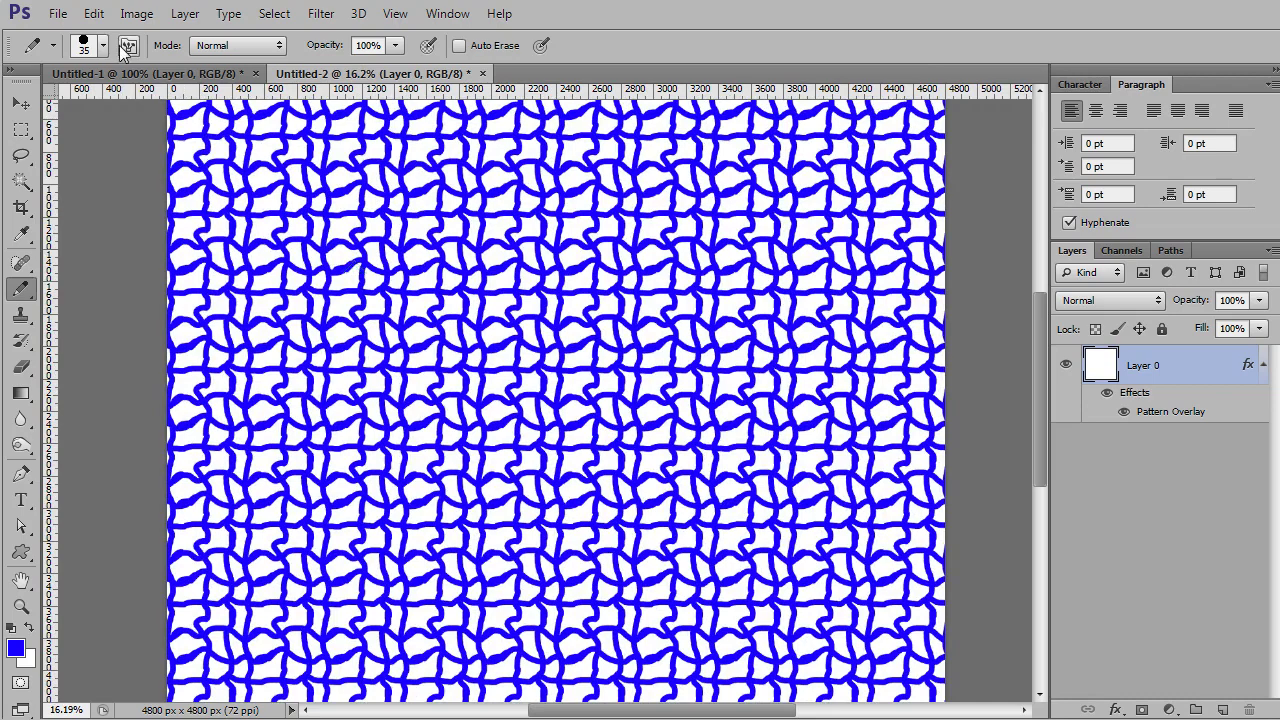
pyautogui.click(139, 74)
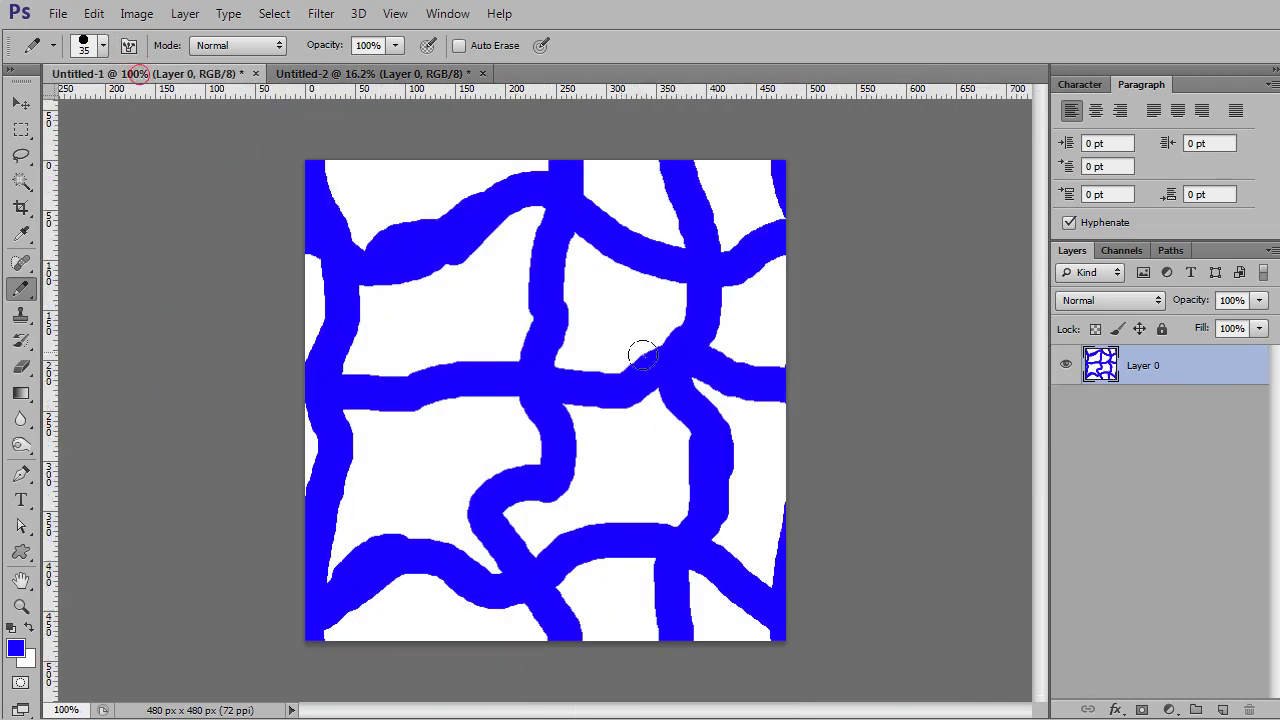
# Touch up a blue line, then paint a thick red test stroke on a new Layer 1.
pyautogui.click(572, 440)
pyautogui.click(1222, 710)
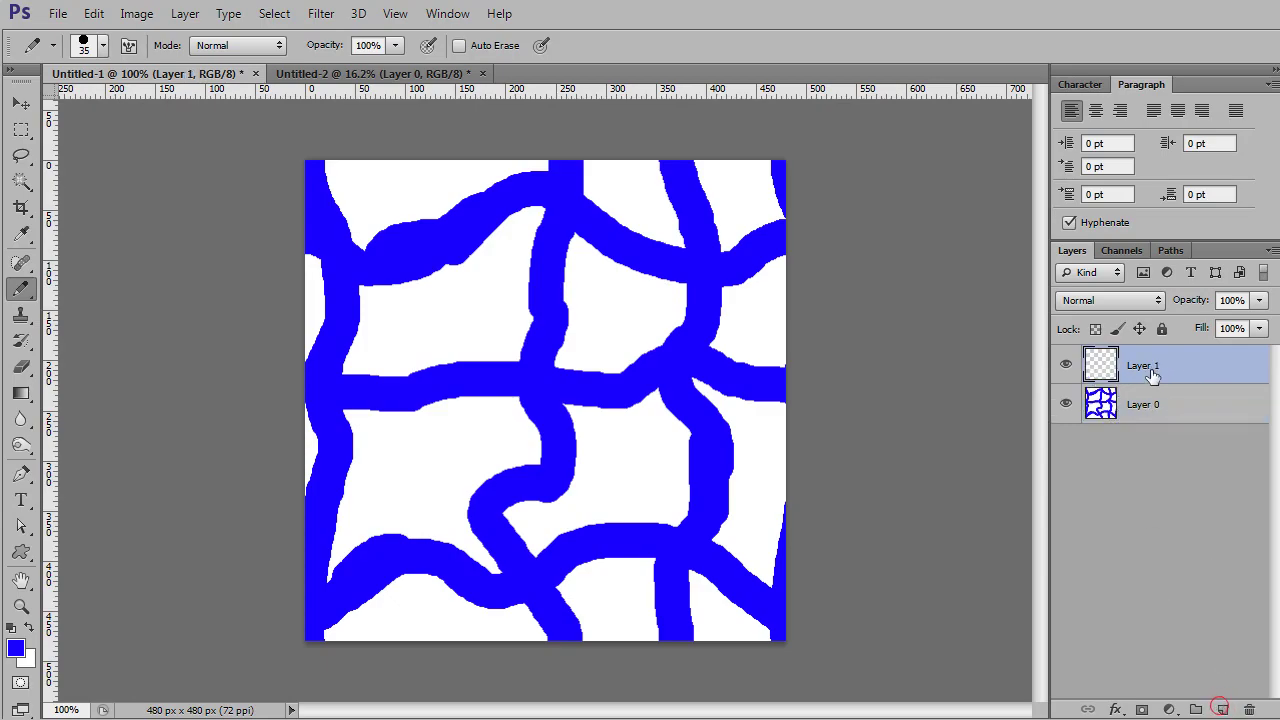
pyautogui.click(18, 655)
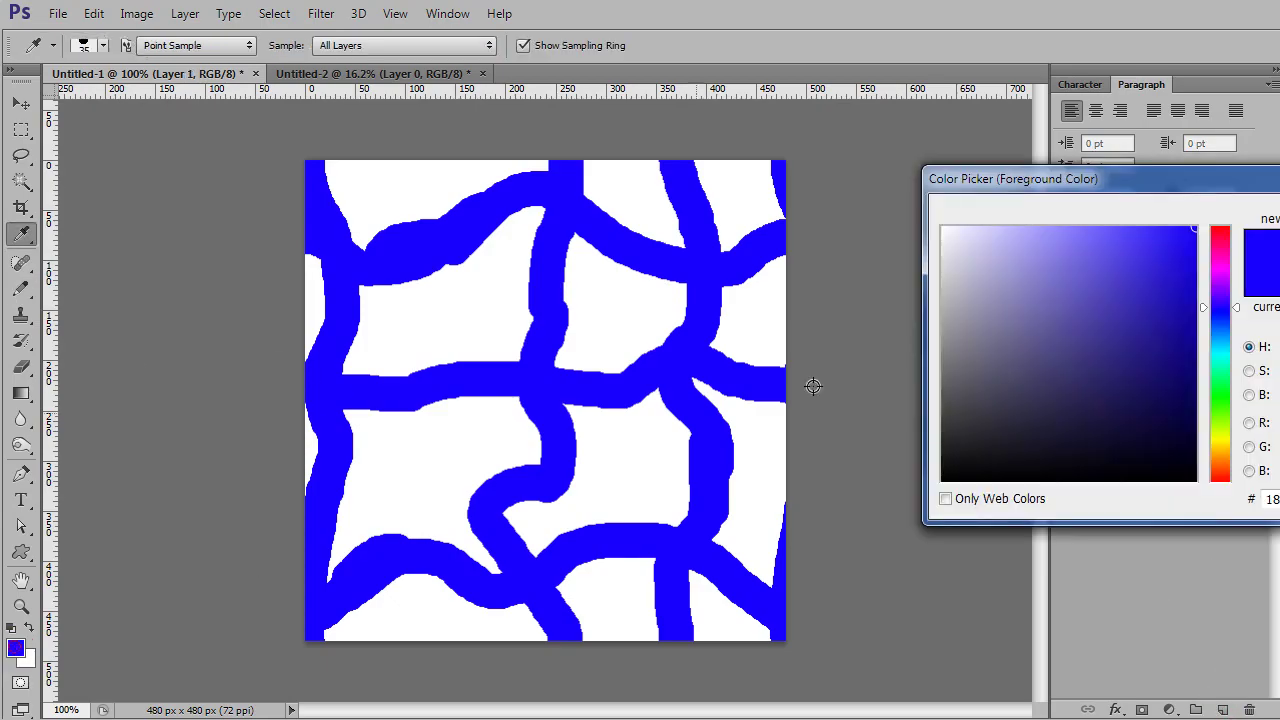
pyautogui.moveTo(1213, 273); pyautogui.dragTo(1233, 228)
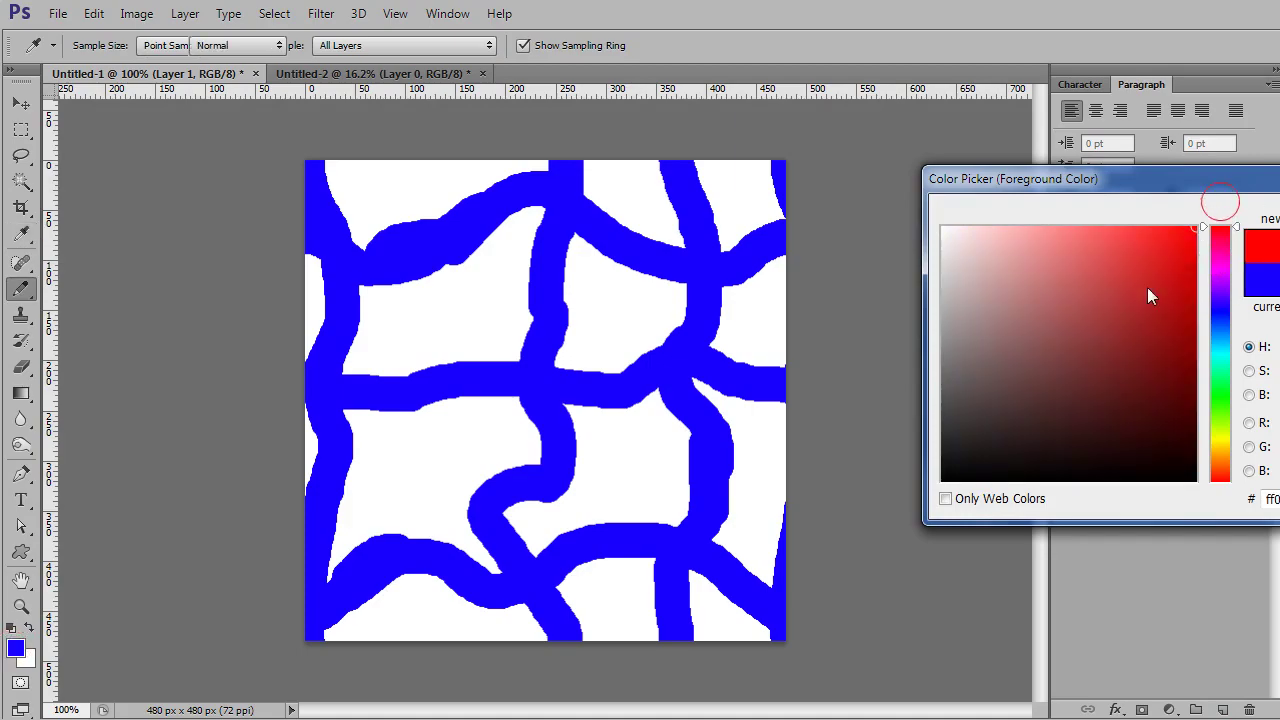
pyautogui.press('Return')
pyautogui.moveTo(433, 490)
pyautogui.mouseDown()
pyautogui.moveTo(457, 400)
pyautogui.moveTo(663, 309)
pyautogui.moveTo(683, 268)
pyautogui.mouseUp()
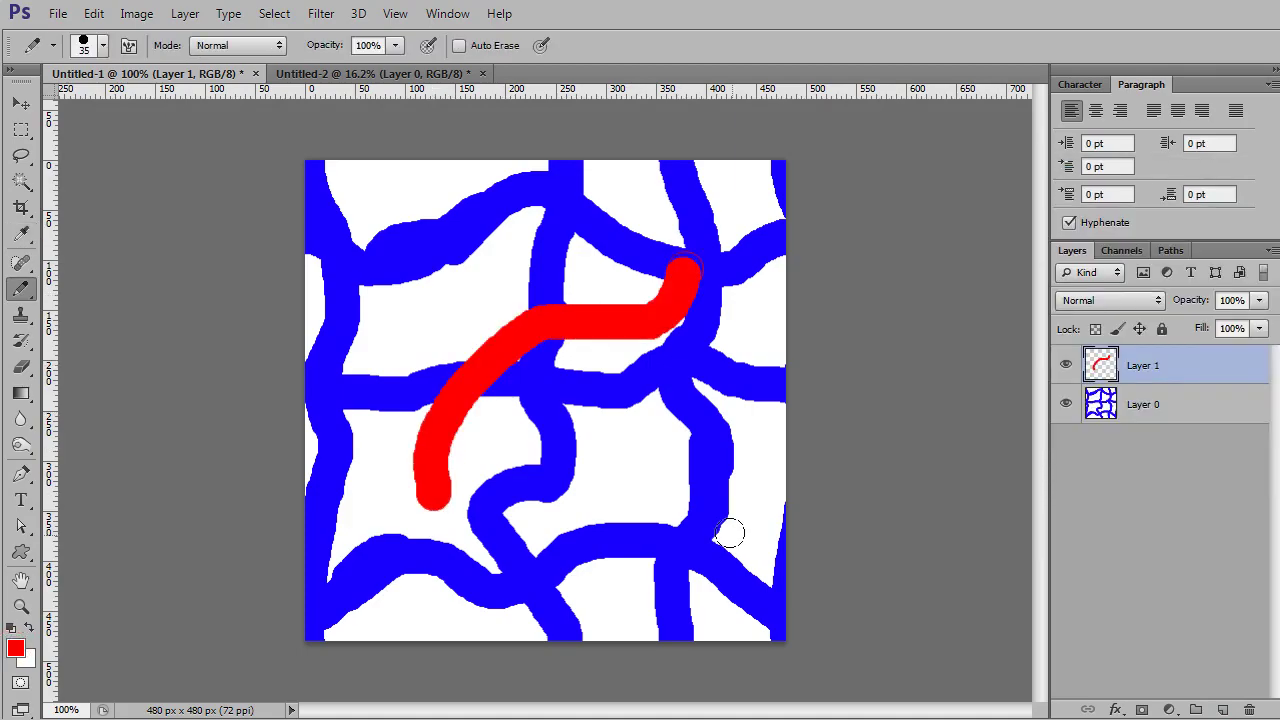
# Offset Layer 1 three times so the red stroke wraps across the tile edges.
pyautogui.hotkey('ctrl', 'f')
pyautogui.hotkey('ctrl', 'f')
pyautogui.hotkey('ctrl', 'f')
pyautogui.hotkey('ctrl', 'f')
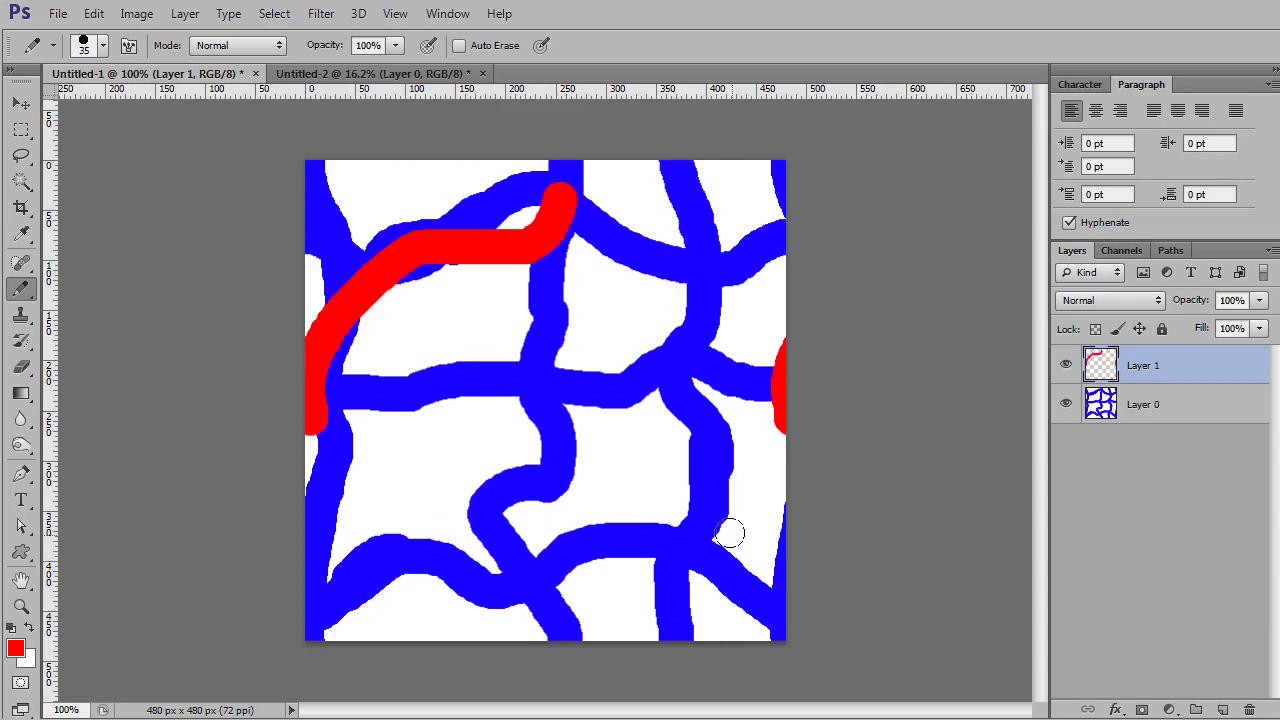
pyautogui.hotkey('ctrl', 'f')
pyautogui.hotkey('ctrl', 'f')
pyautogui.hotkey('ctrl', 'f')
pyautogui.hotkey('ctrl', 'f')
pyautogui.hotkey('ctrl', 'f')
pyautogui.hotkey('ctrl', 'f')
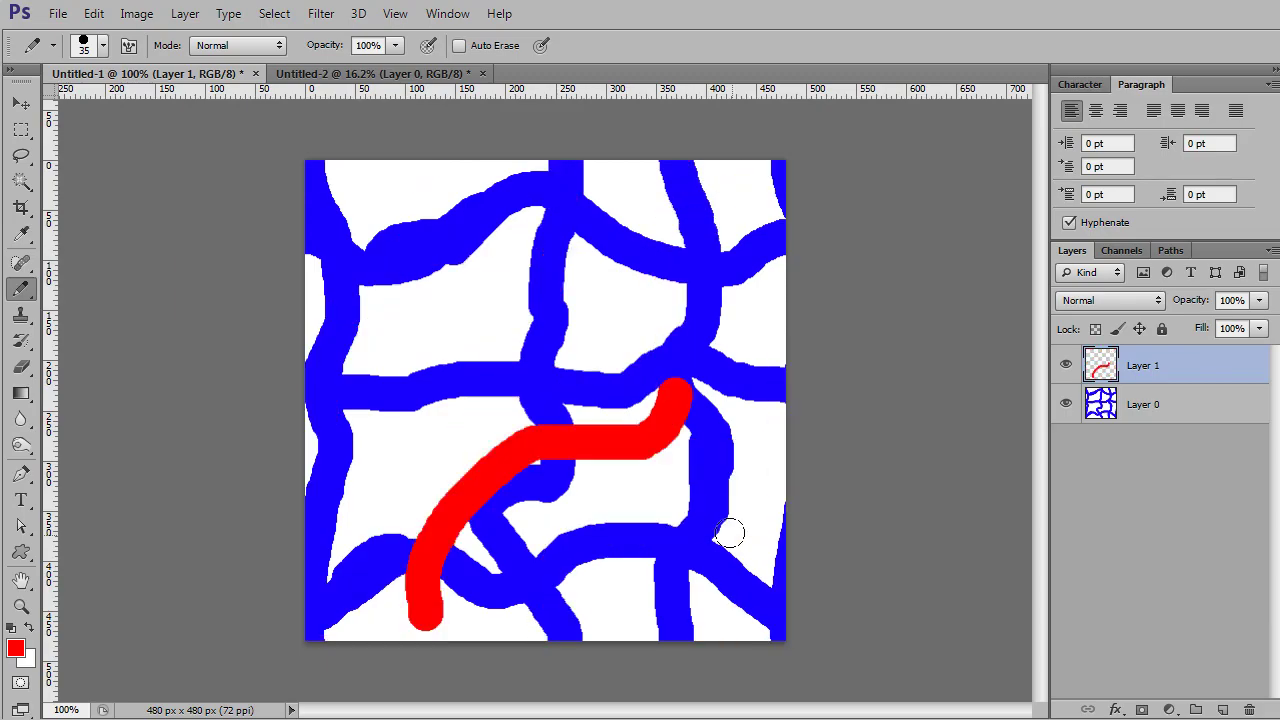
pyautogui.hotkey('ctrl', 'f')
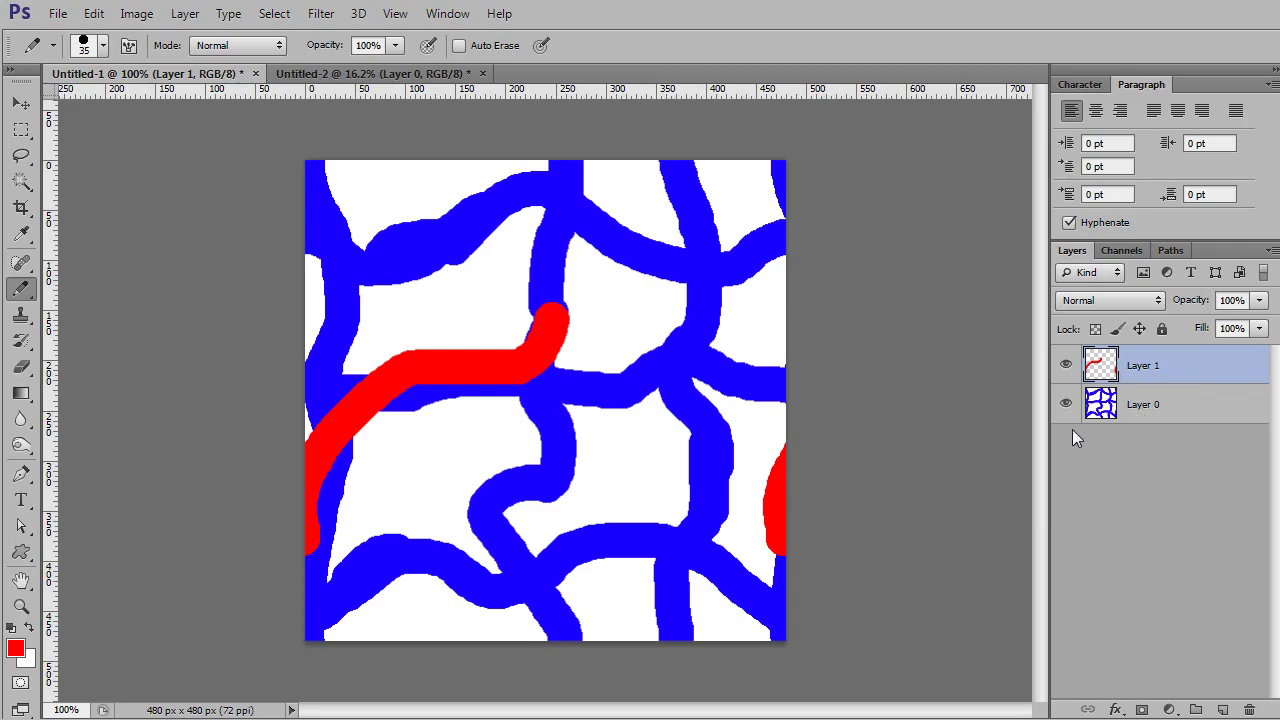
# Hide the red test layer and add Noise at amount 400 to Layer 0.
pyautogui.click(1066, 365)
pyautogui.click(1143, 408)
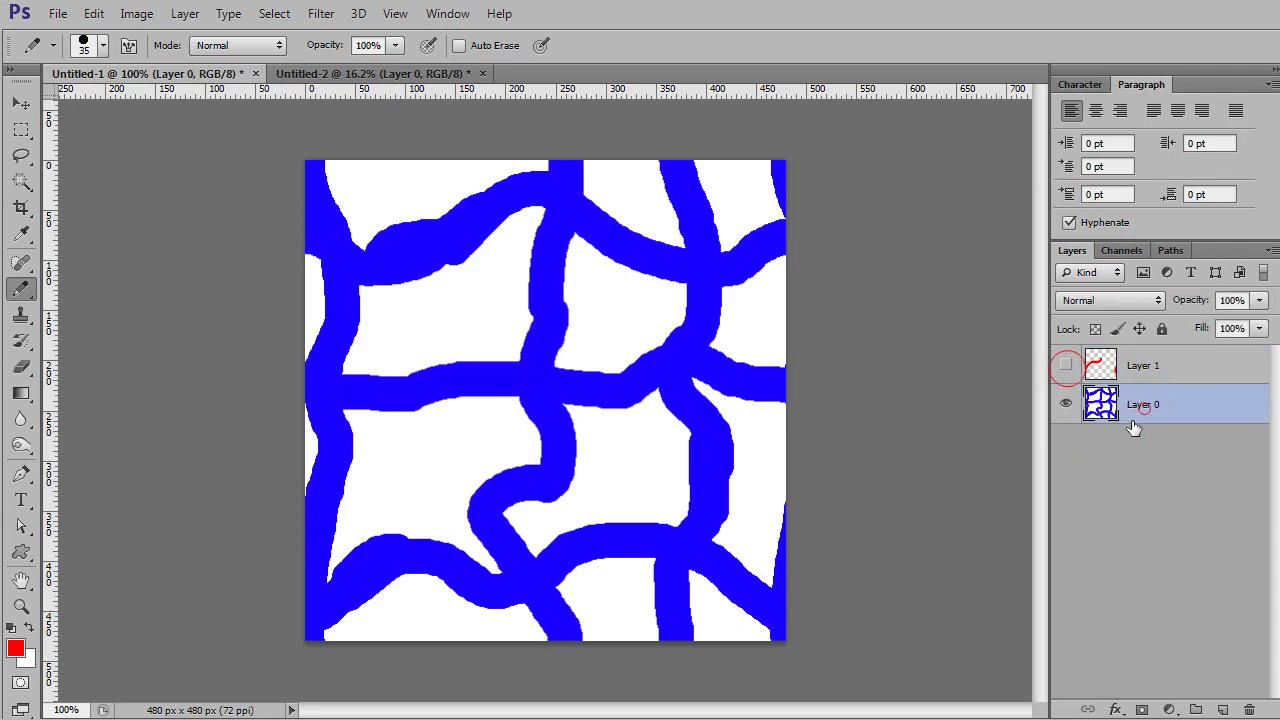
pyautogui.click(321, 13)
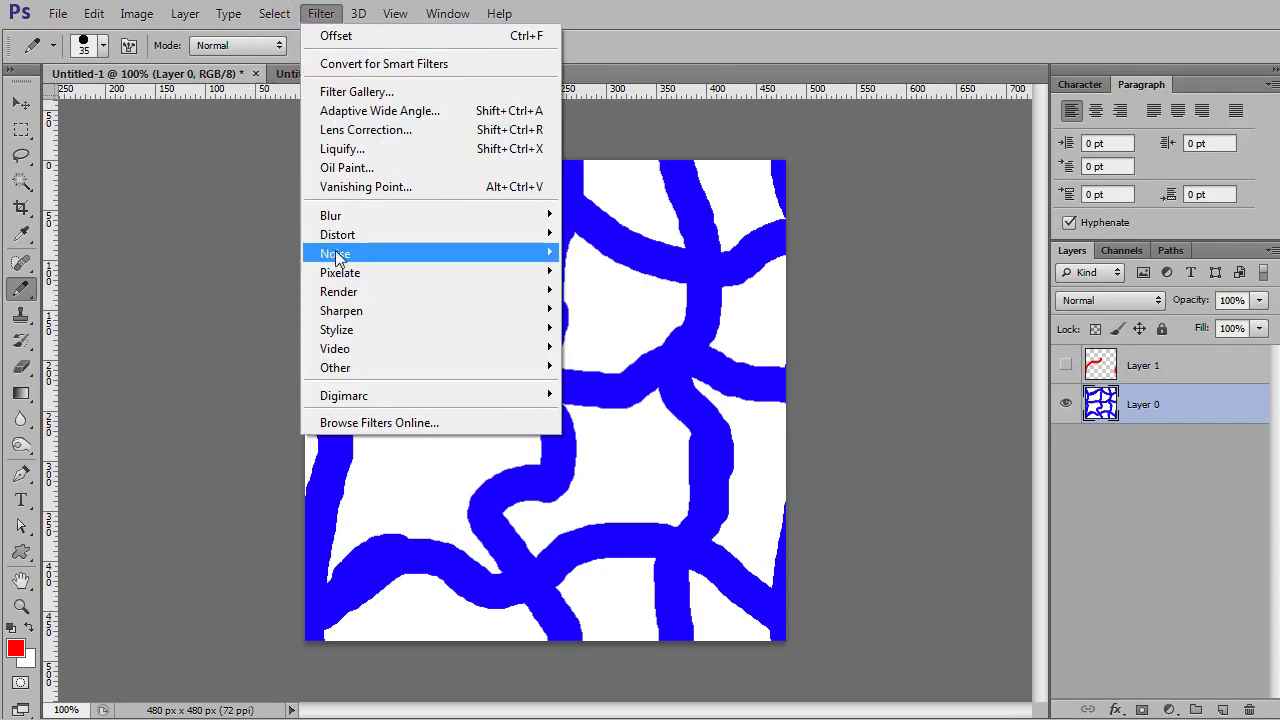
pyautogui.click(586, 253)
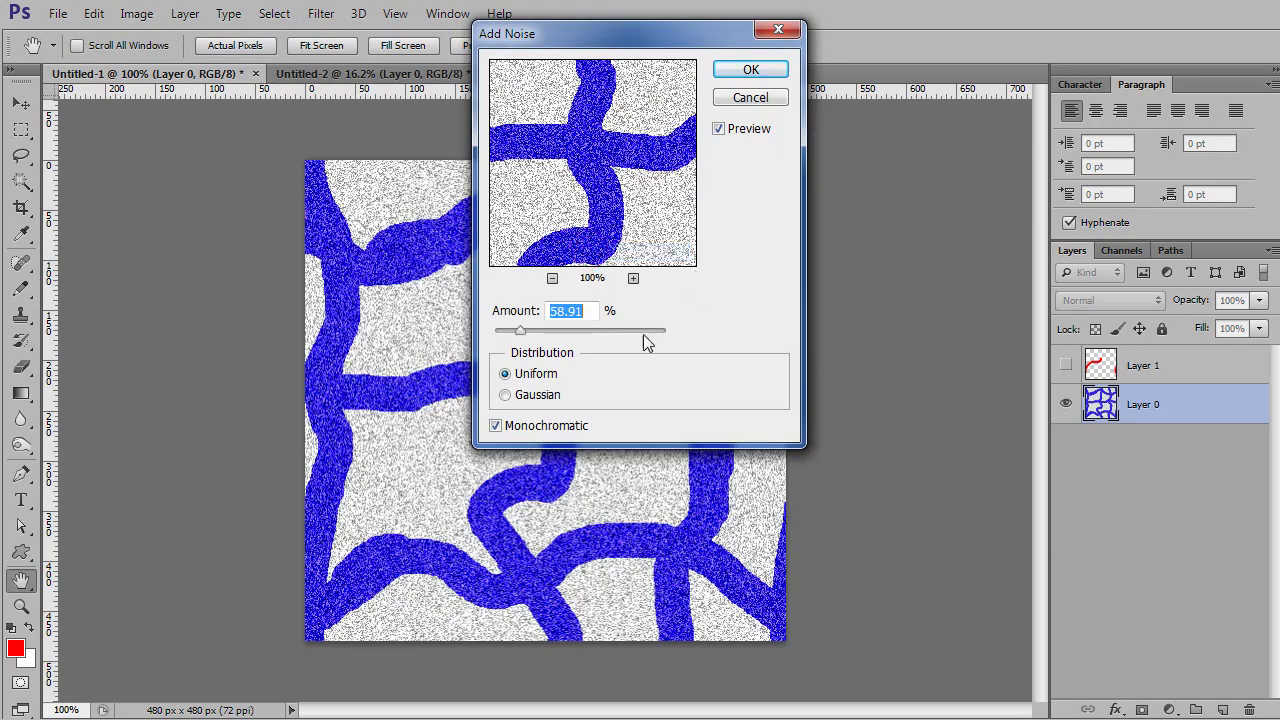
pyautogui.moveTo(593, 338); pyautogui.dragTo(678, 332)
pyautogui.click(745, 71)
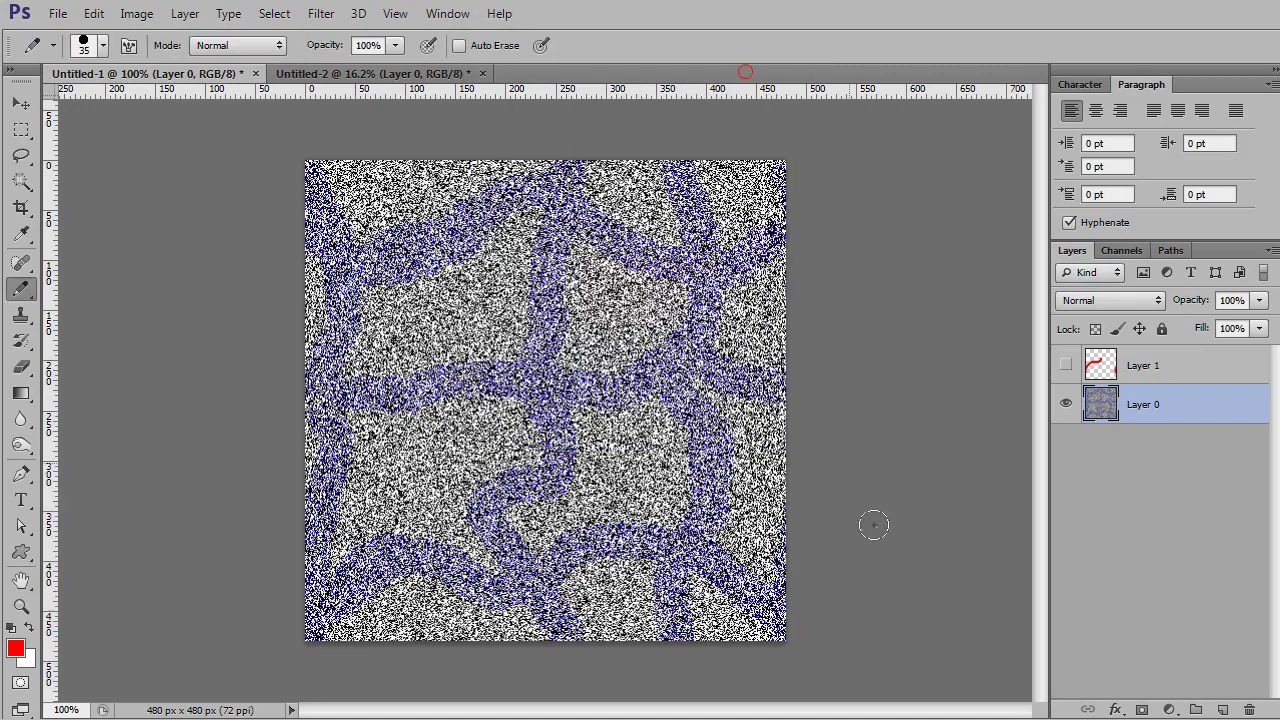
# Give Layer 0 a dark brown Color Overlay at reduced opacity so the noise shows through.
pyautogui.click(1263, 408)
pyautogui.doubleClick(1263, 408)
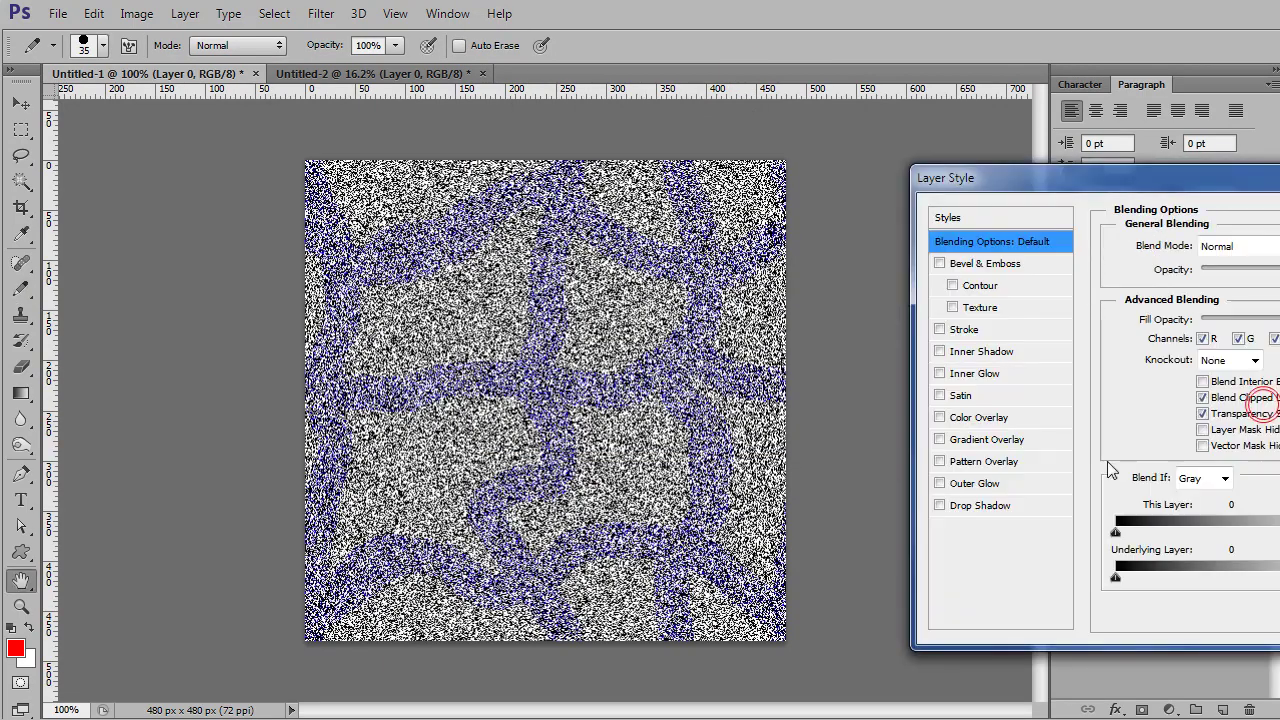
pyautogui.click(979, 417)
pyautogui.click(1239, 269)
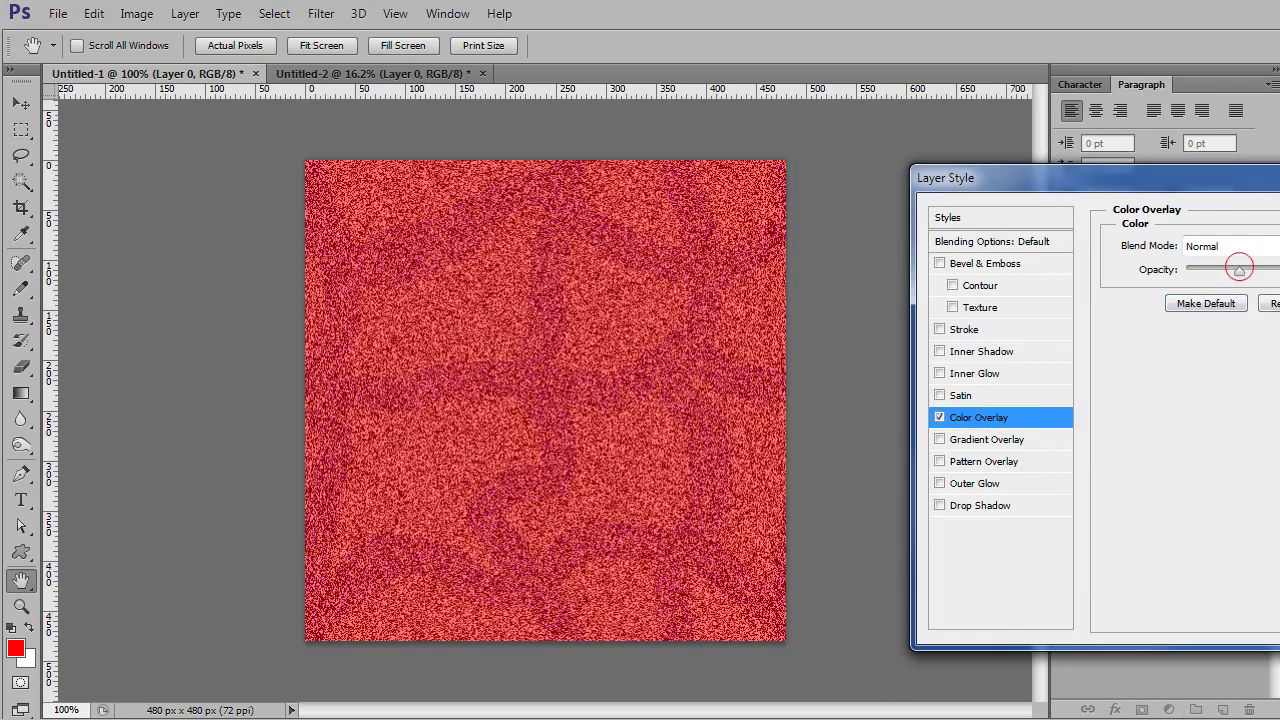
pyautogui.click(1275, 246)
pyautogui.moveTo(1220, 458); pyautogui.dragTo(1219, 459)
pyautogui.click(1192, 338)
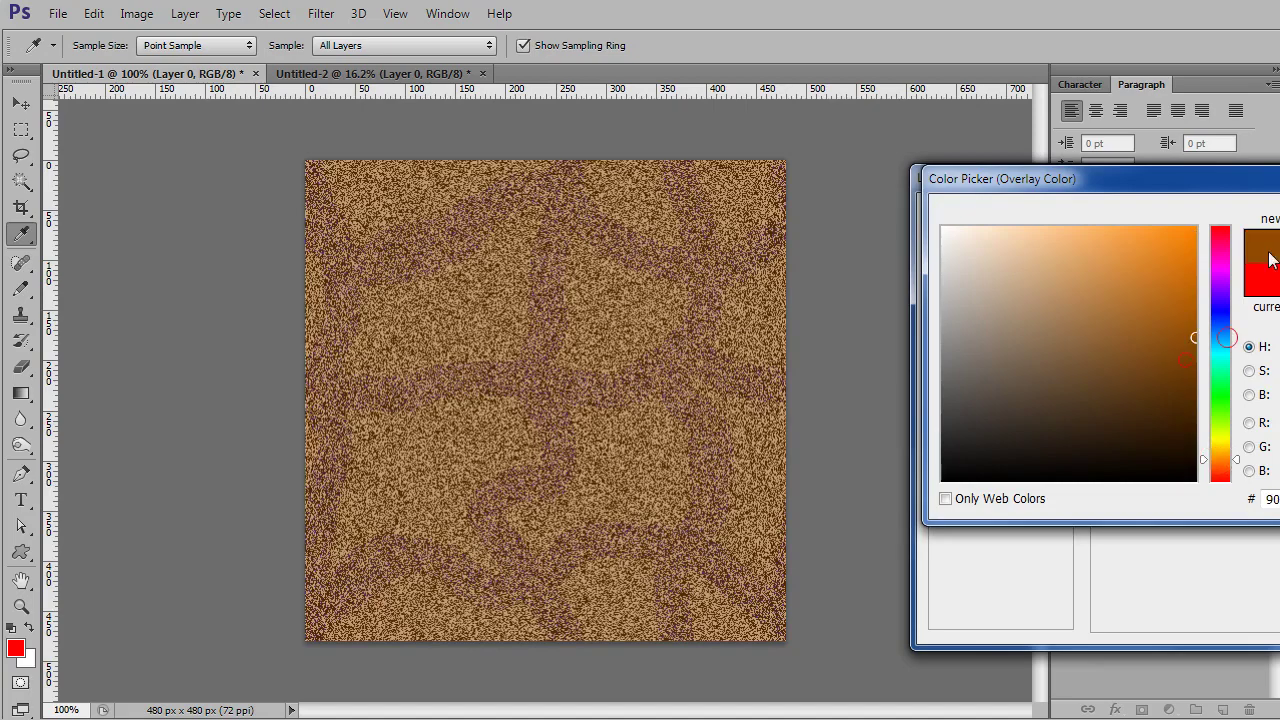
pyautogui.press('Return')
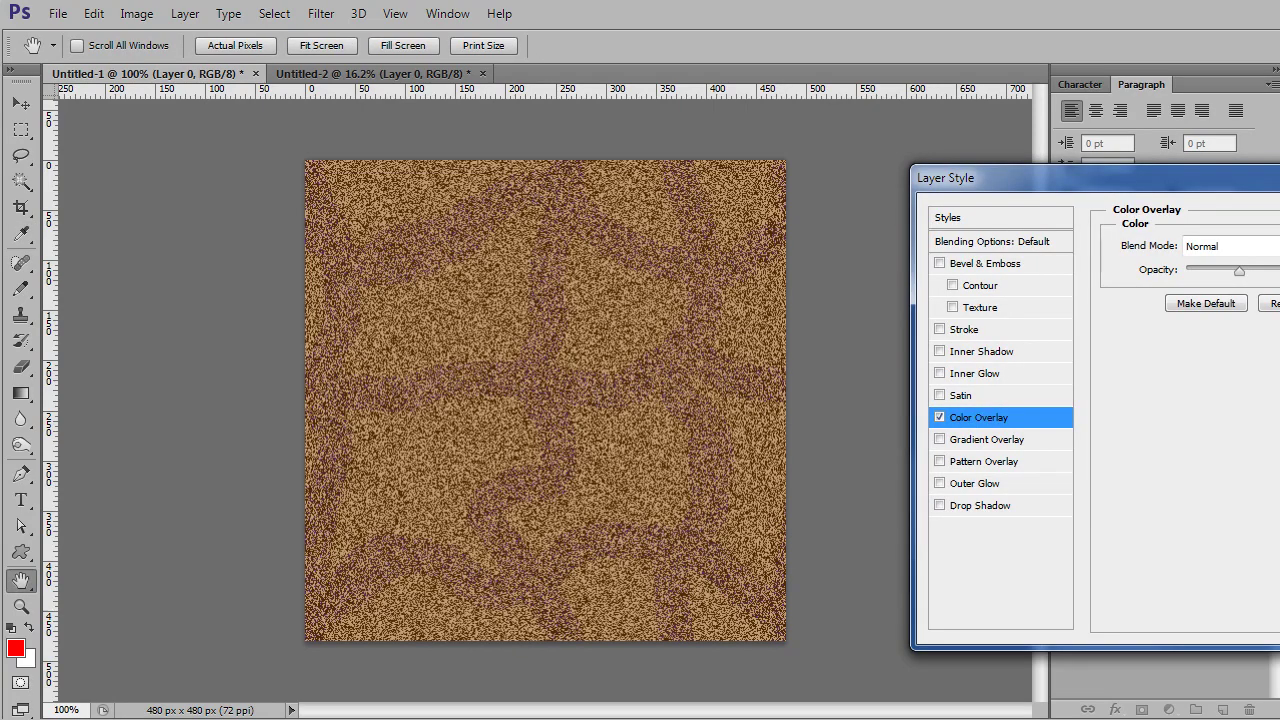
pyautogui.press('Return')
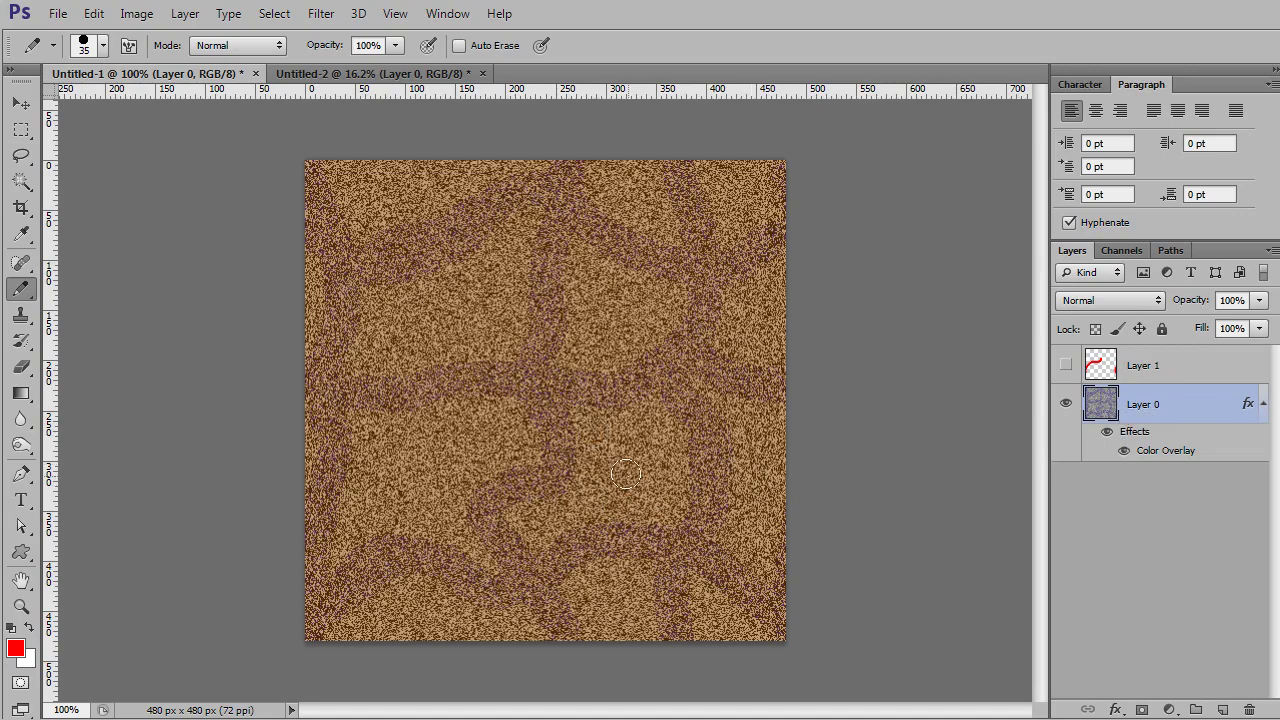
# Show Layer 1 and erase its red stroke, then deselect.
pyautogui.click(1142, 366)
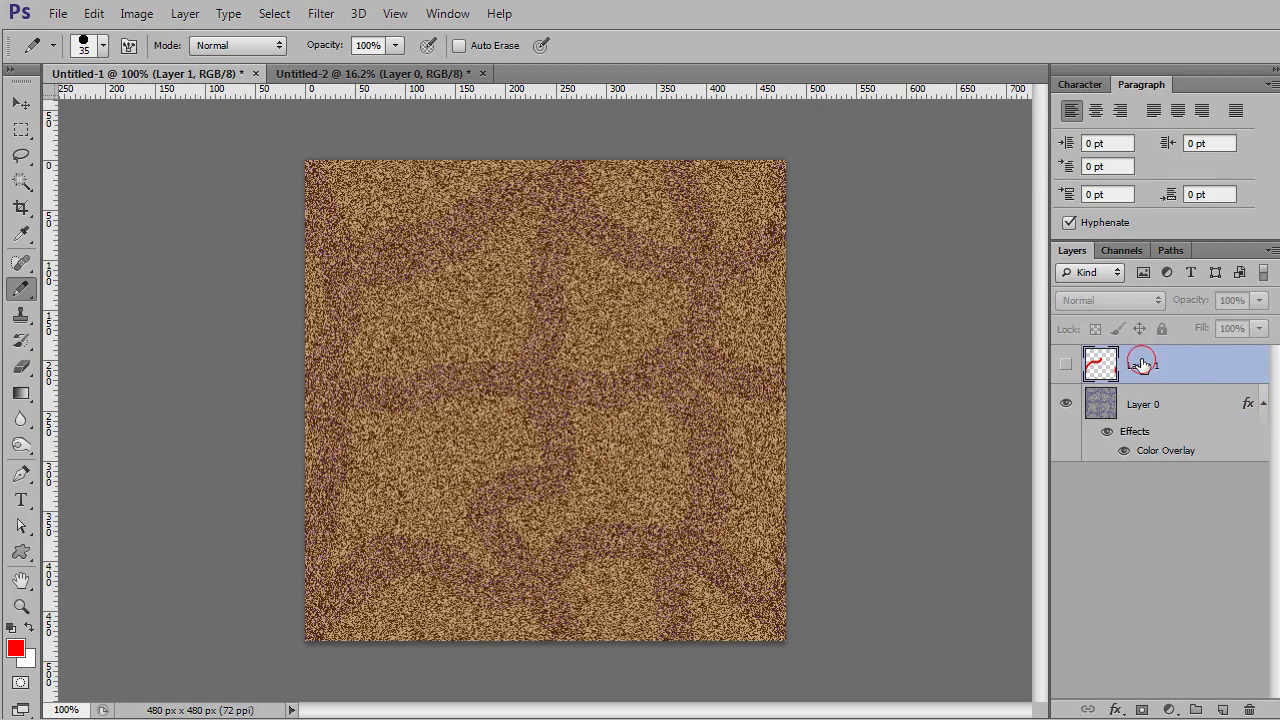
pyautogui.click(1067, 365)
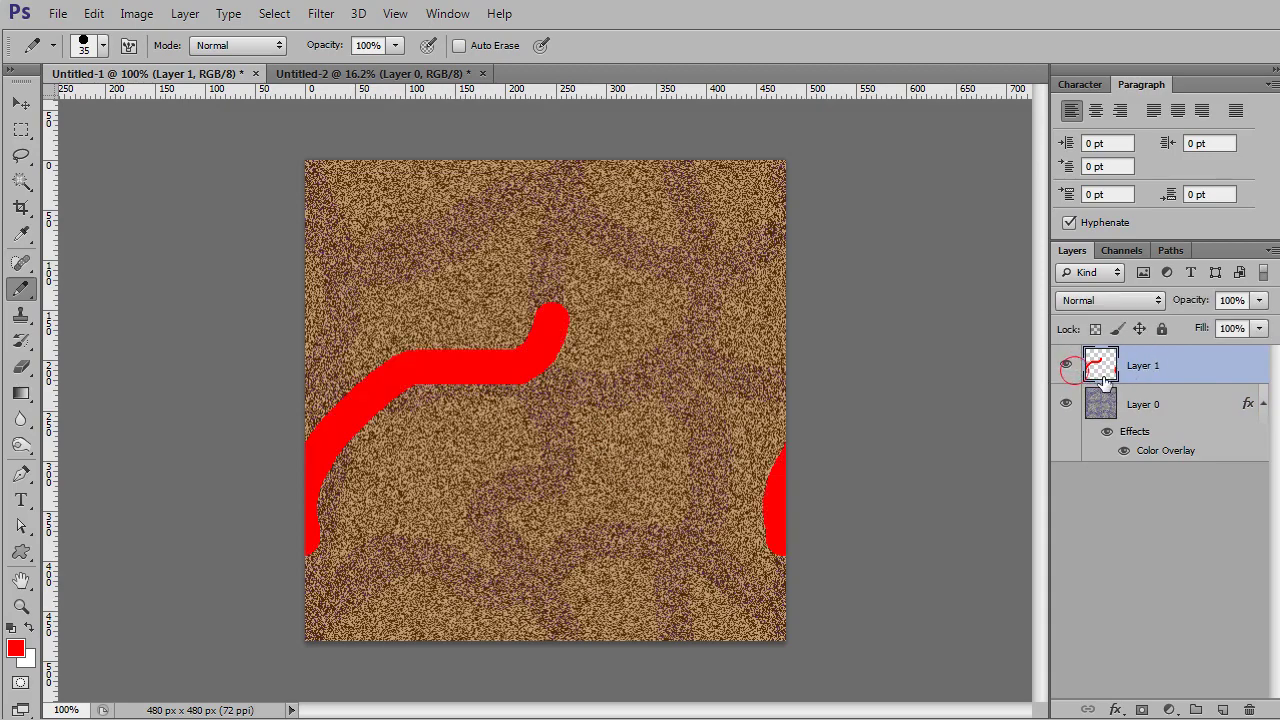
pyautogui.hotkey('ctrl', 'a')
pyautogui.press('Delete')
pyautogui.hotkey('ctrl', 'd')
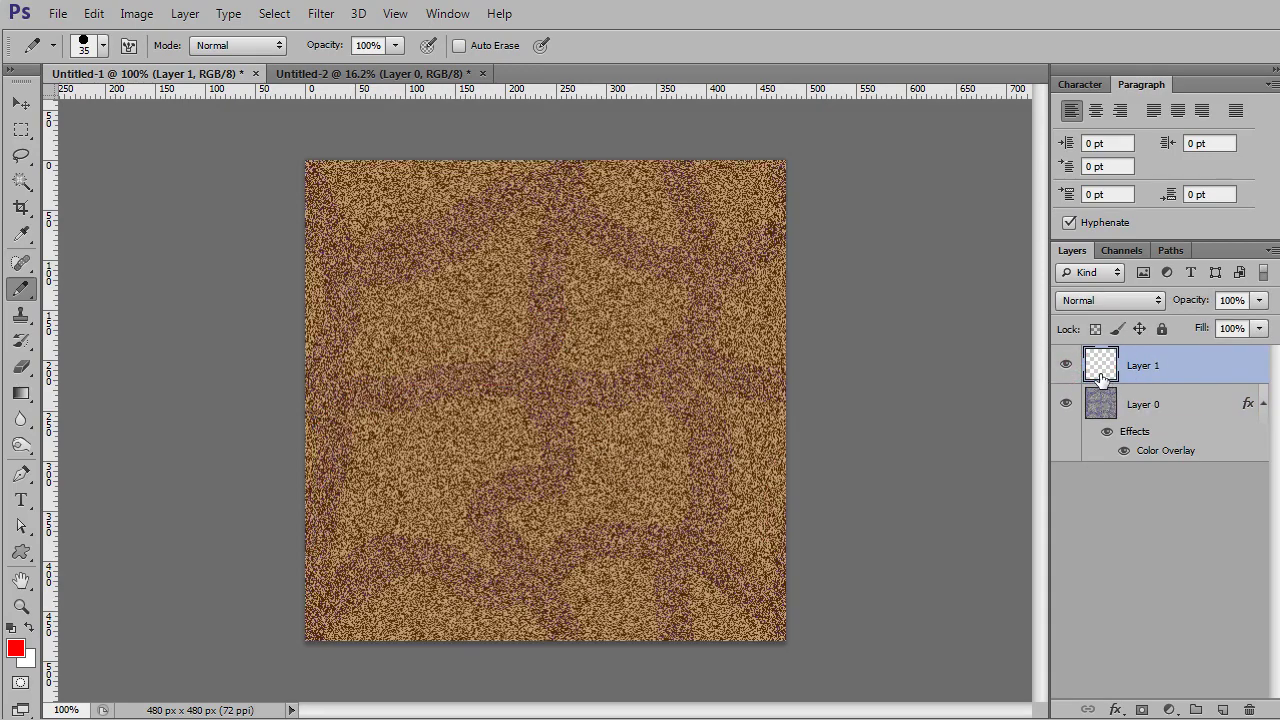
# Shrink the brush to 15 px and set dark brown as the foreground colour.
pyautogui.press('[')
pyautogui.click(15, 648)
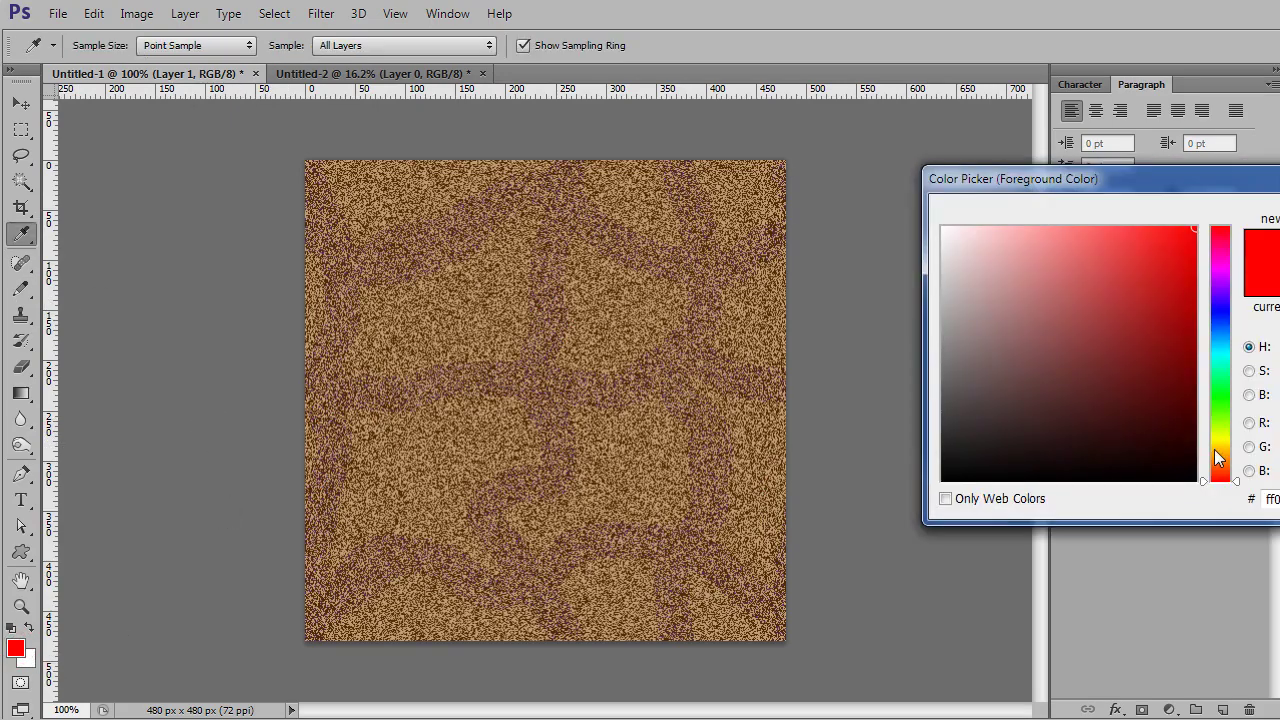
pyautogui.click(1217, 458)
pyautogui.click(1194, 413)
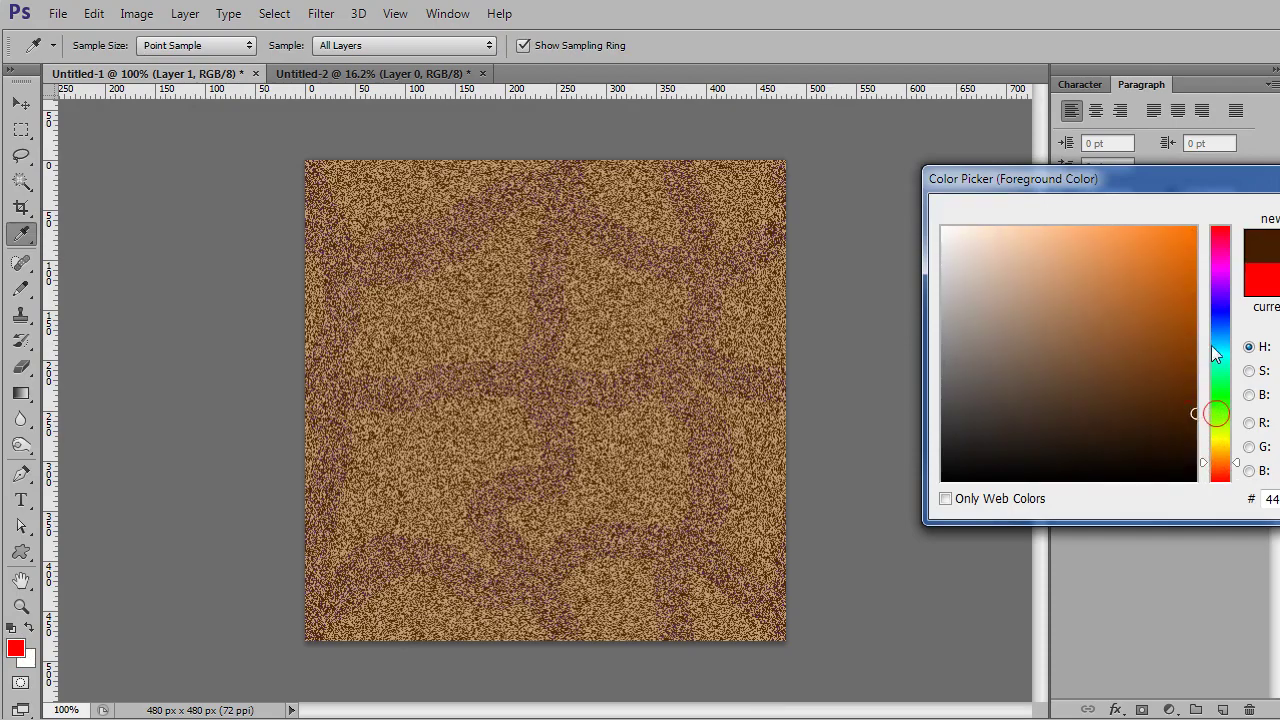
pyautogui.press('Return')
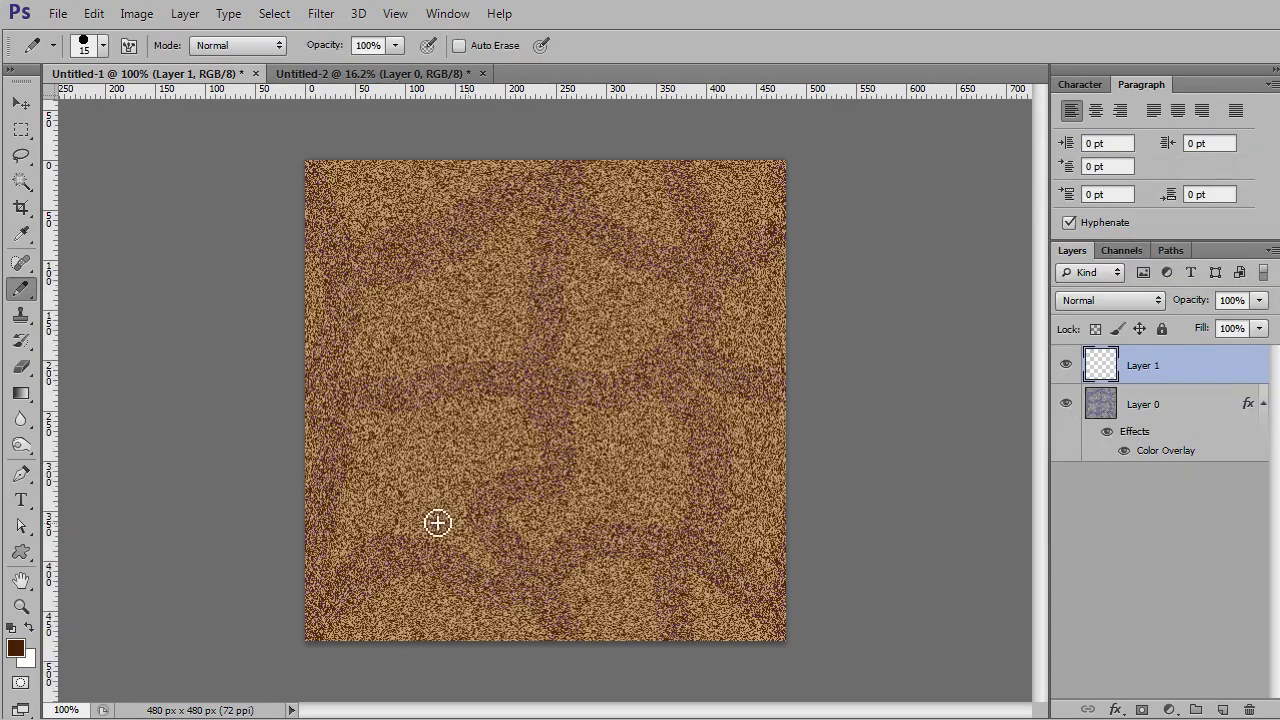
# Draw four straight dark brown vertical stripes from the top edge to the bottom of the tile.
pyautogui.click(398, 148)
pyautogui.keyDown('shift'); pyautogui.click(398, 674); pyautogui.keyUp('shift')
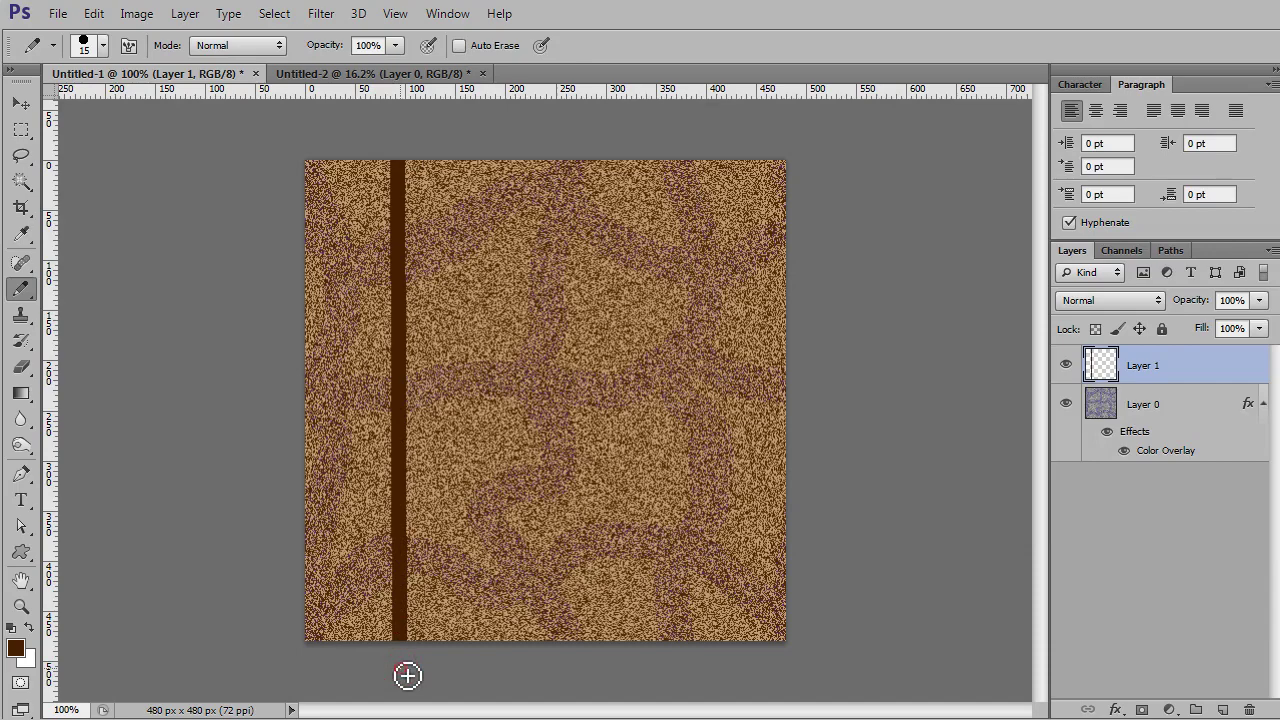
pyautogui.click(516, 663)
pyautogui.keyDown('shift'); pyautogui.click(522, 147); pyautogui.keyUp('shift')
pyautogui.click(618, 148)
pyautogui.keyDown('shift'); pyautogui.click(616, 680); pyautogui.keyUp('shift')
pyautogui.click(712, 681)
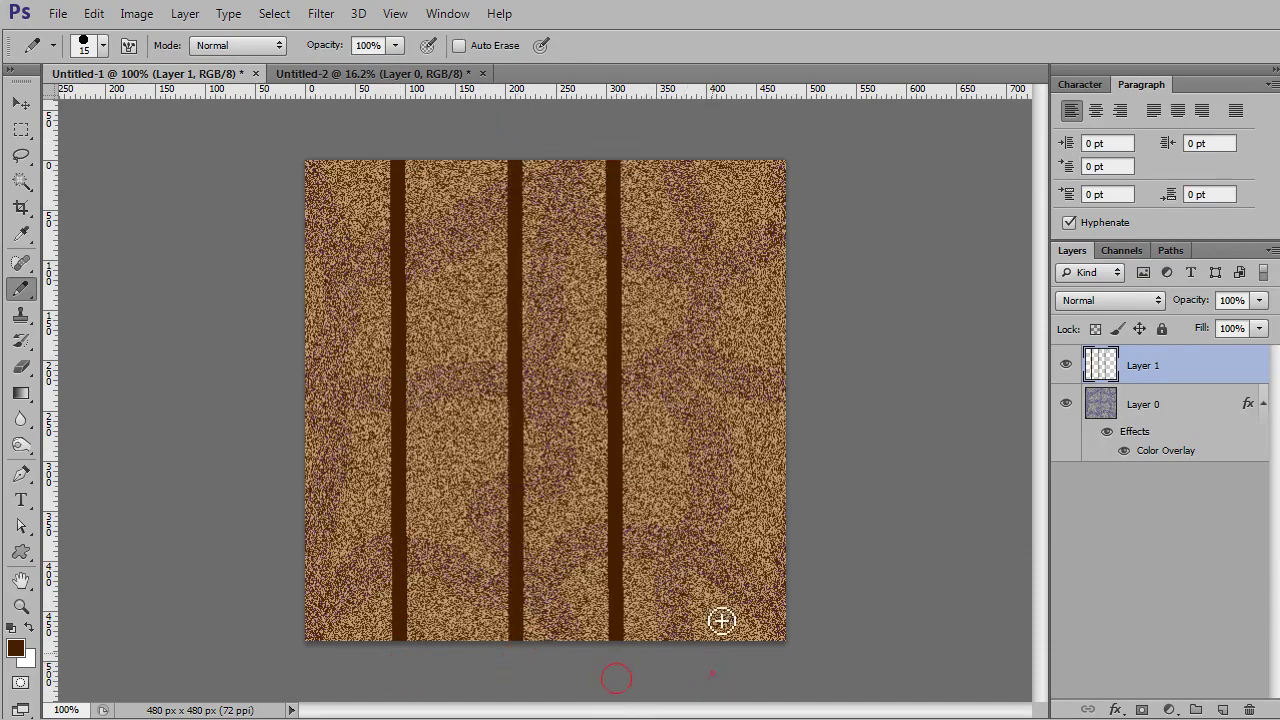
pyautogui.keyDown('shift'); pyautogui.click(705, 146); pyautogui.keyUp('shift')
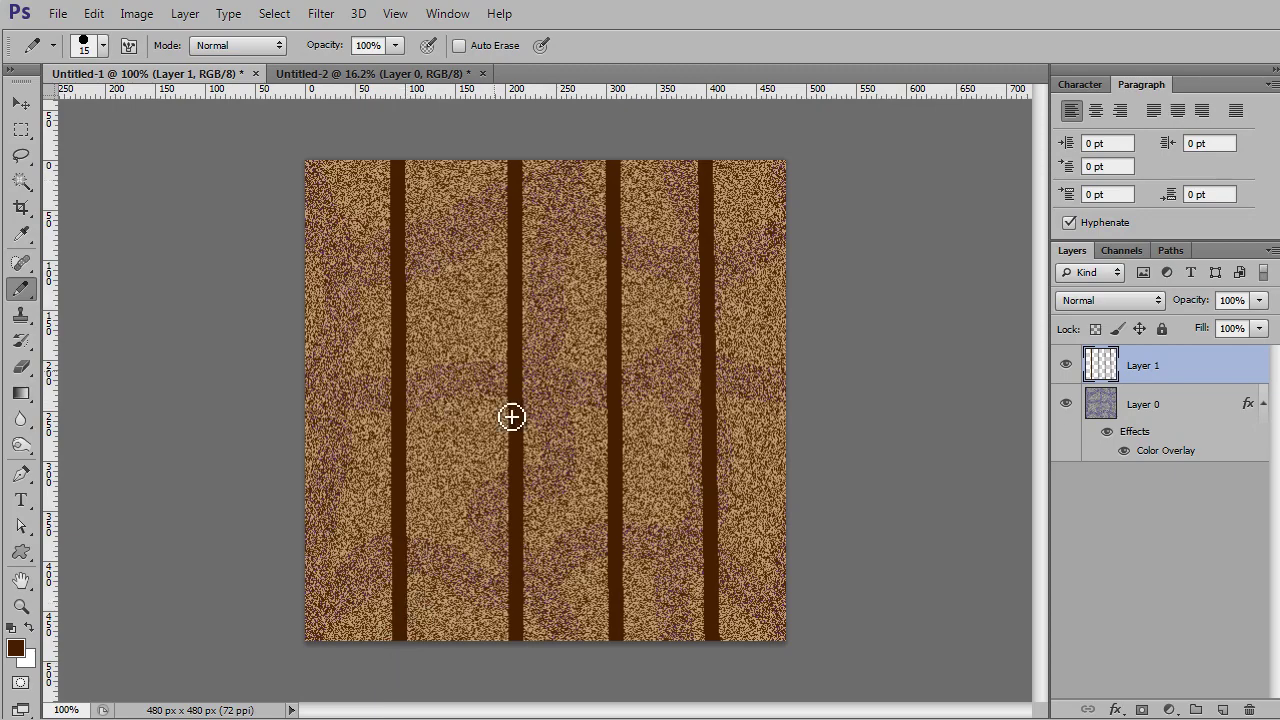
# Add staggered horizontal crossbars between neighbouring stripes to form plank-like segments.
pyautogui.click(405, 244)
pyautogui.moveTo(441, 253); pyautogui.dragTo(510, 246)
pyautogui.moveTo(408, 493); pyautogui.dragTo(508, 494)
pyautogui.click(521, 338)
pyautogui.keyDown('shift'); pyautogui.click(612, 338); pyautogui.keyUp('shift')
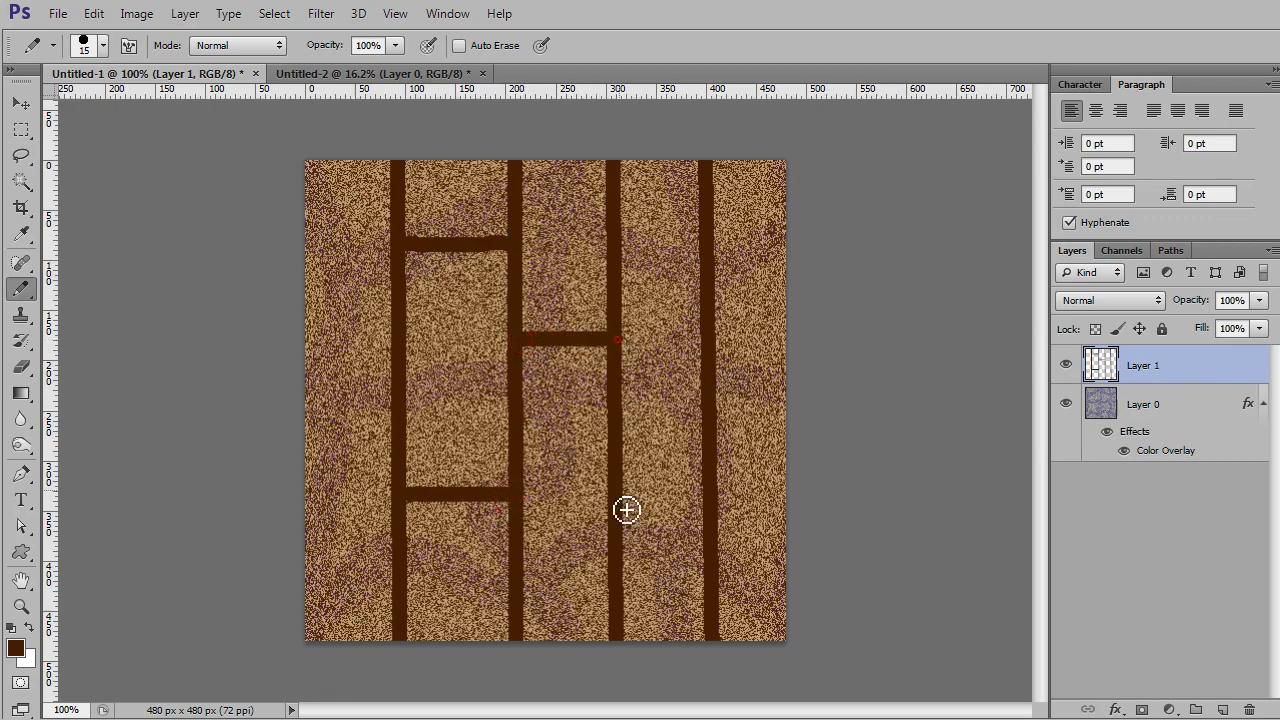
pyautogui.click(619, 560)
pyautogui.keyDown('shift'); pyautogui.click(709, 561); pyautogui.keyUp('shift')
pyautogui.click(613, 209)
pyautogui.keyDown('shift'); pyautogui.click(705, 212); pyautogui.keyUp('shift')
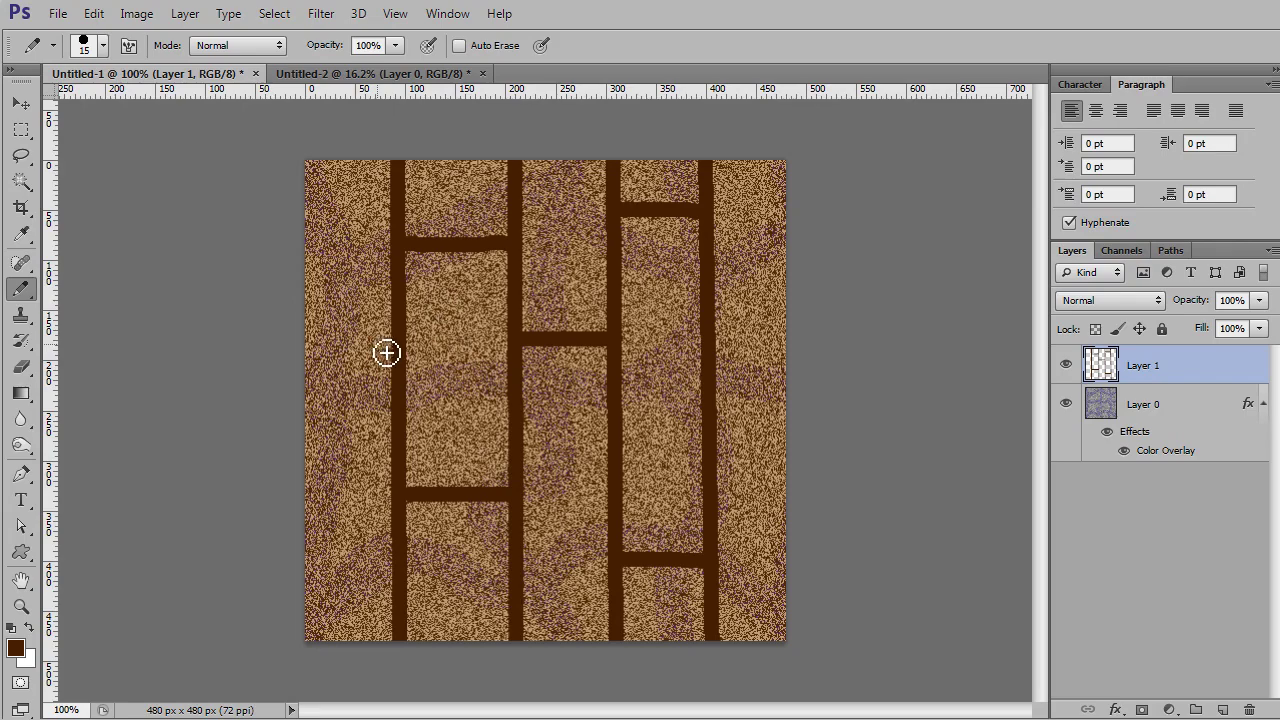
pyautogui.rightClick(22, 292)
# Paint thick dark brown test strokes with an enlarged, low-hardness soft brush.
pyautogui.click(82, 288)
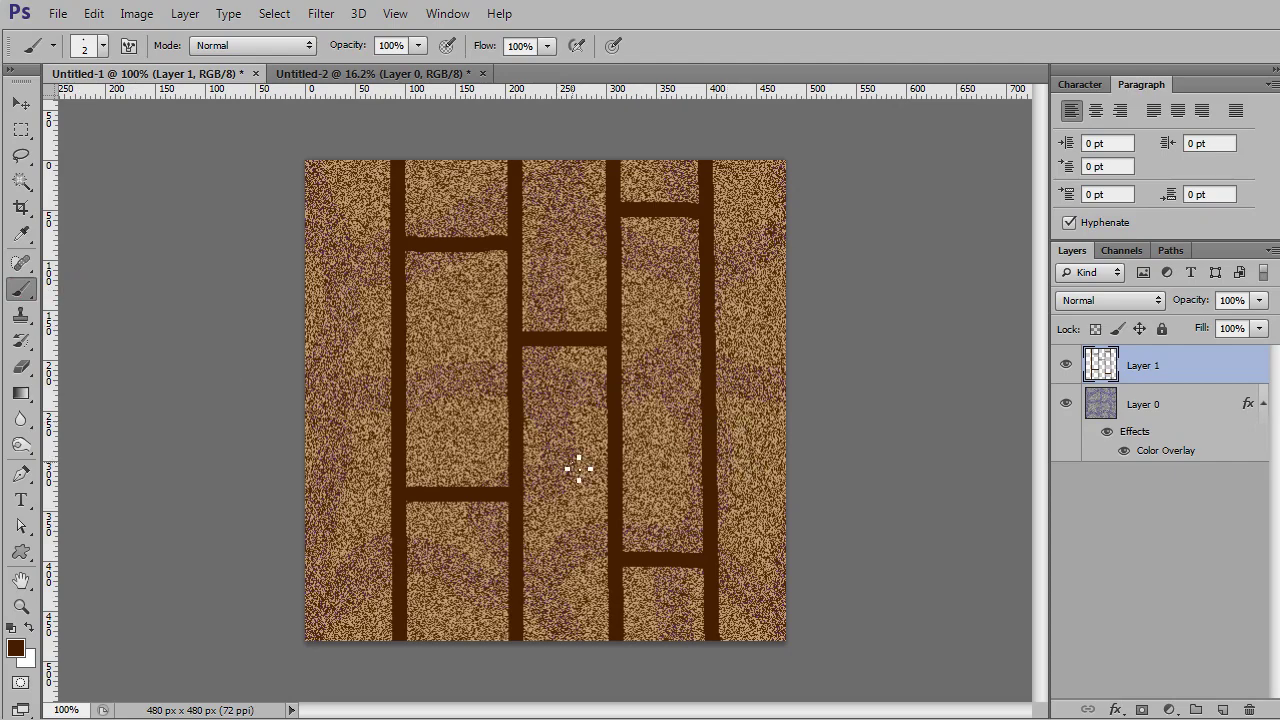
pyautogui.press(']')
pyautogui.press(']')
pyautogui.press(']')
pyautogui.press(']')
pyautogui.press(']')
pyautogui.press(']')
pyautogui.press(']')
pyautogui.press(']')
pyautogui.press(']')
pyautogui.press(']')
pyautogui.press(']')
pyautogui.click(438, 302)
pyautogui.moveTo(432, 303); pyautogui.dragTo(438, 495)
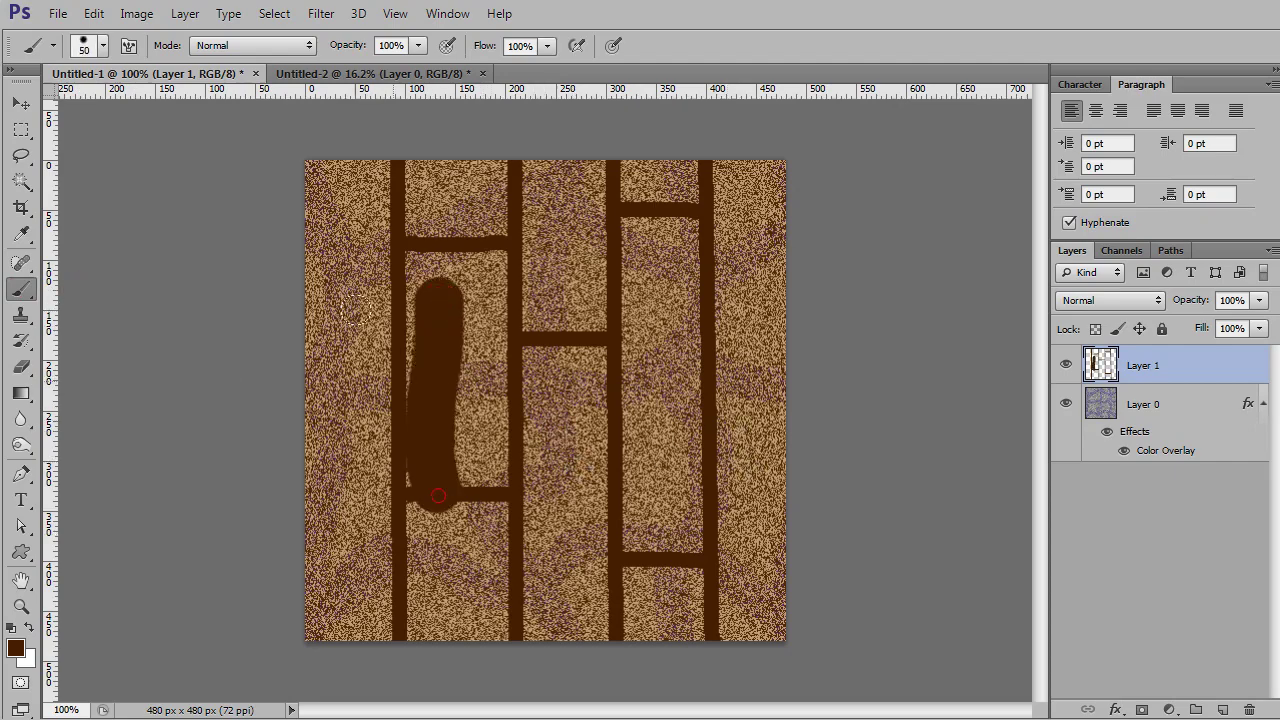
pyautogui.click(100, 56)
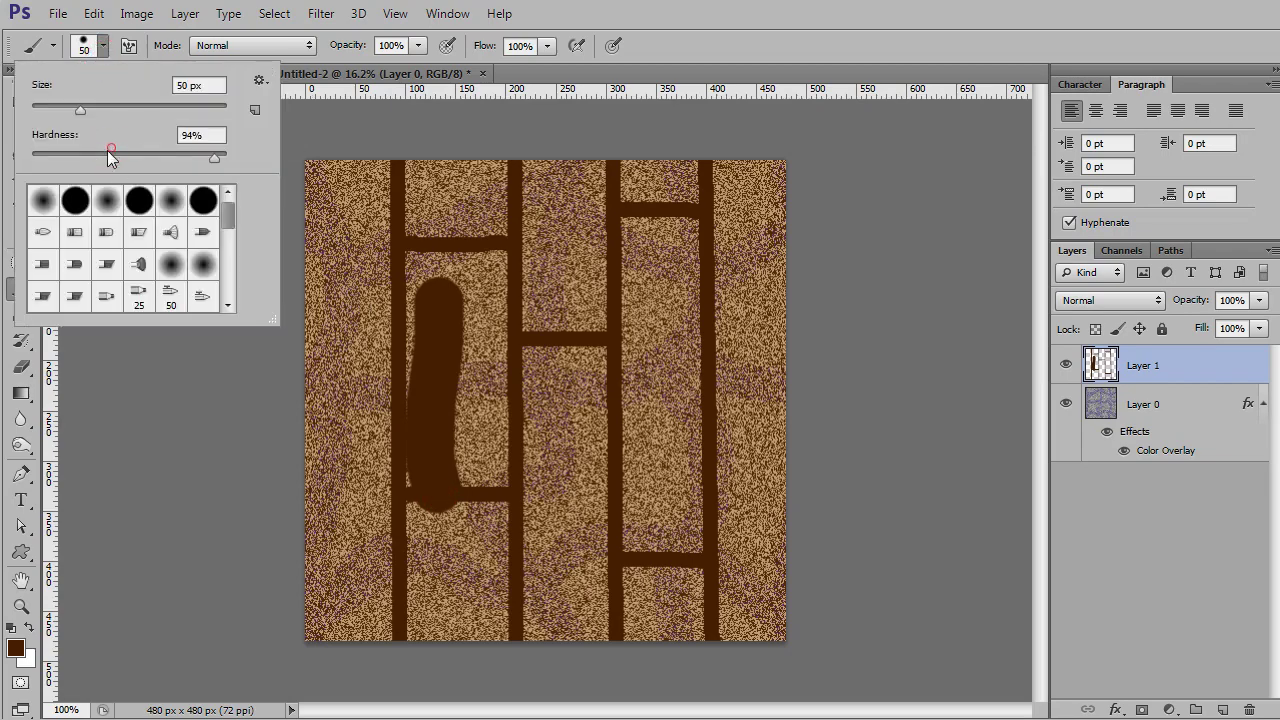
pyautogui.moveTo(110, 150); pyautogui.dragTo(89, 150)
pyautogui.moveTo(530, 258)
pyautogui.mouseDown()
pyautogui.moveTo(520, 343)
pyautogui.moveTo(578, 470)
pyautogui.moveTo(540, 530)
pyautogui.mouseUp()
pyautogui.moveTo(666, 279); pyautogui.dragTo(689, 444)
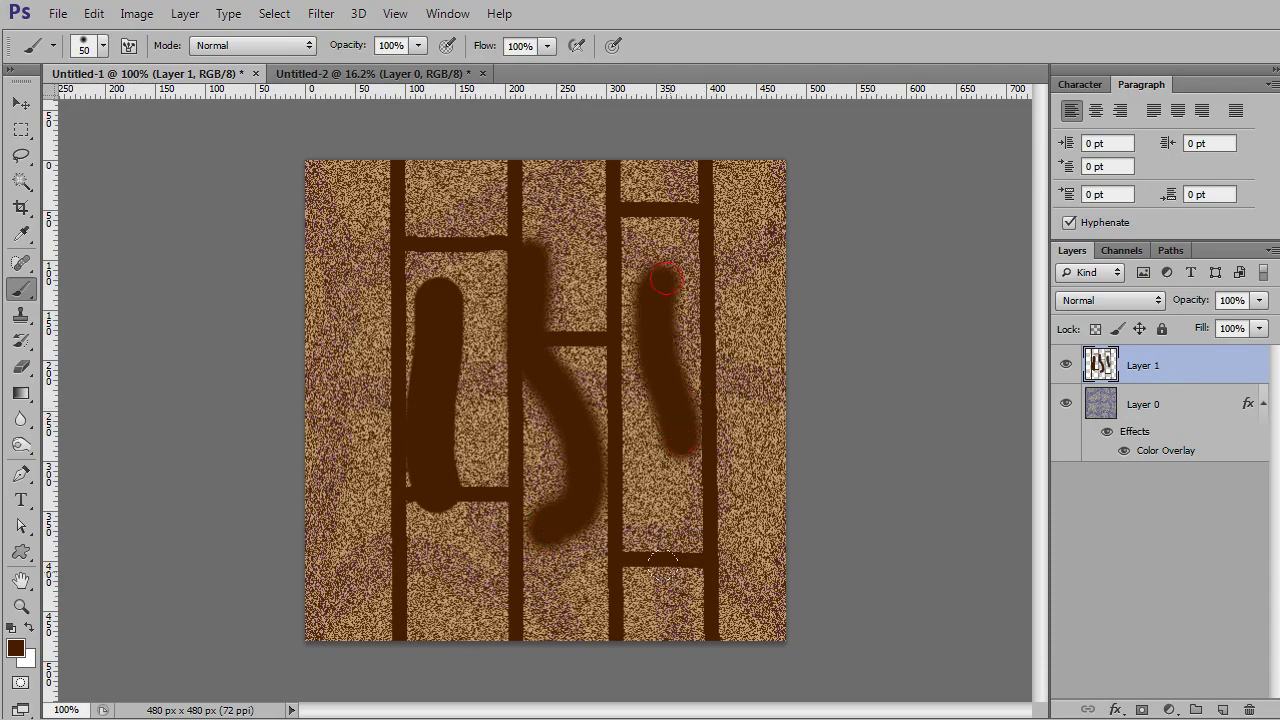
# Hide Layer 1 and paint a straight and an S-shaped brown stroke on a new Layer 2.
pyautogui.click(1066, 365)
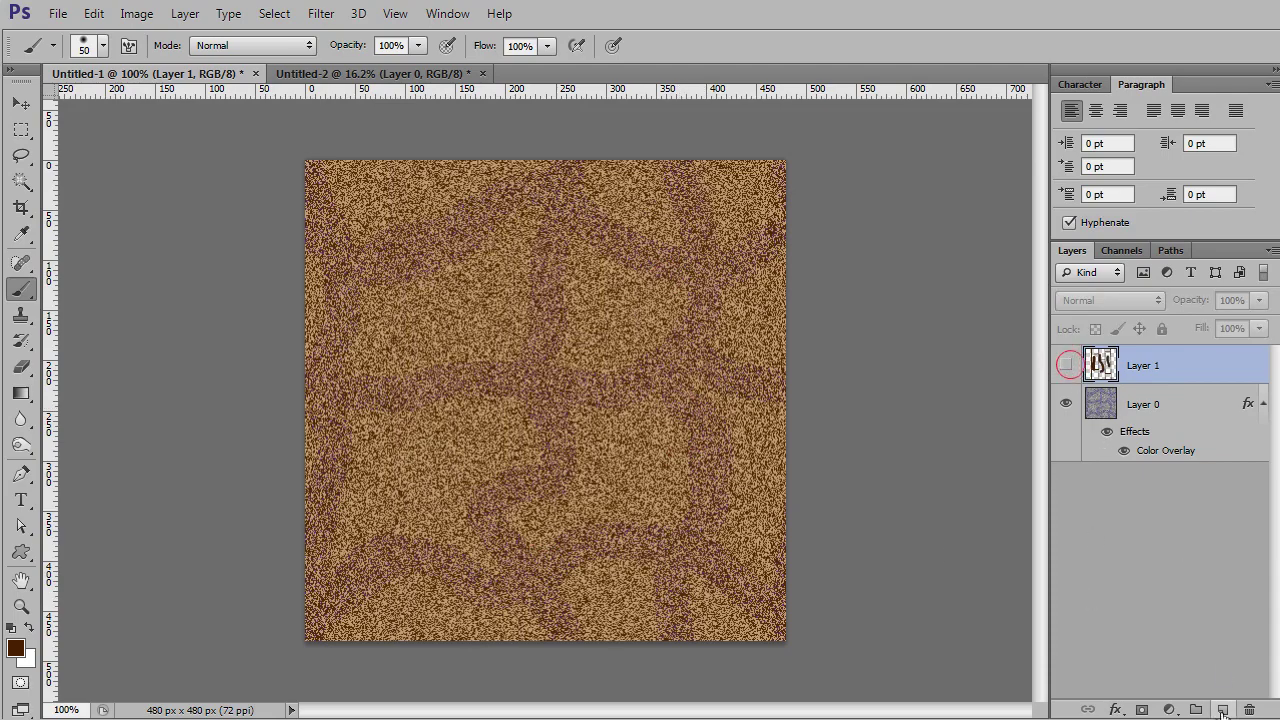
pyautogui.click(1222, 710)
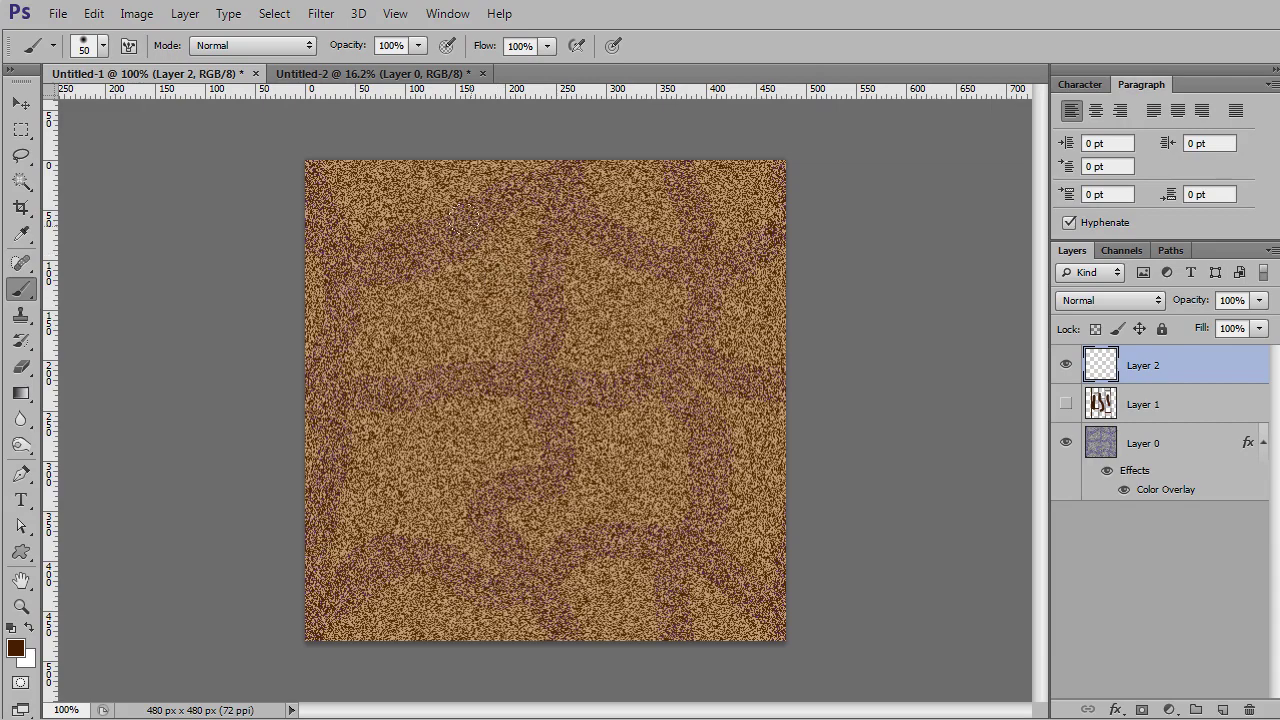
pyautogui.moveTo(464, 214)
pyautogui.mouseDown()
pyautogui.moveTo(449, 494)
pyautogui.moveTo(460, 588)
pyautogui.mouseUp()
pyautogui.moveTo(651, 592)
pyautogui.mouseDown()
pyautogui.moveTo(631, 440)
pyautogui.moveTo(579, 382)
pyautogui.moveTo(650, 212)
pyautogui.mouseUp()
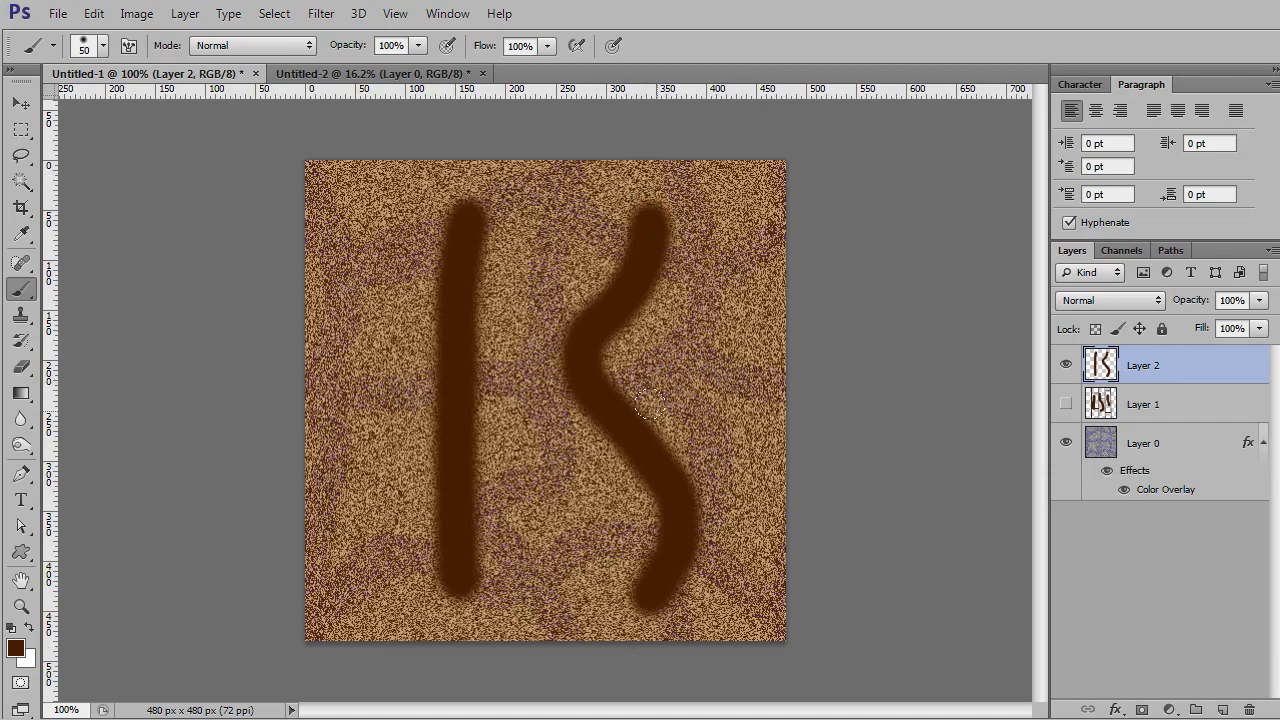
# Undo the accidental noise, apply Filter > Other > Offset, and repaint the centre bar's gap.
pyautogui.hotkey('ctrl', 'f')
pyautogui.hotkey('ctrl', 'z')
pyautogui.click(321, 13)
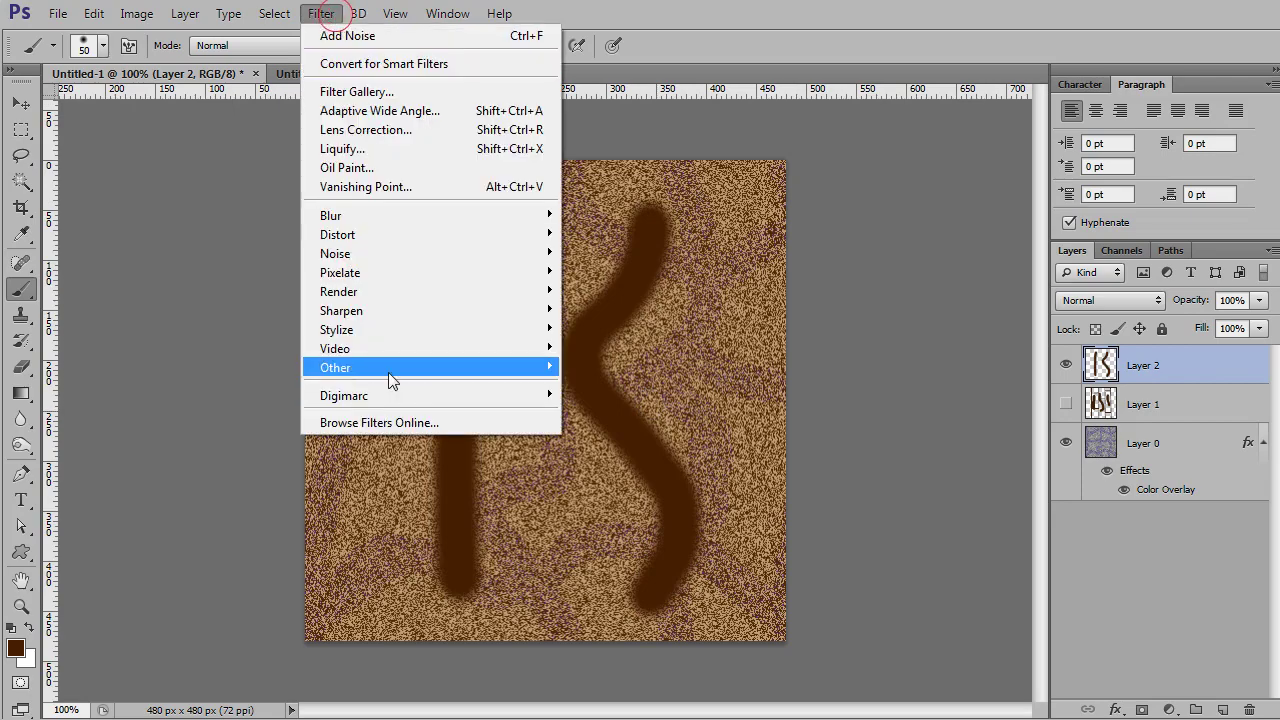
pyautogui.moveTo(388, 370)
pyautogui.click(615, 443)
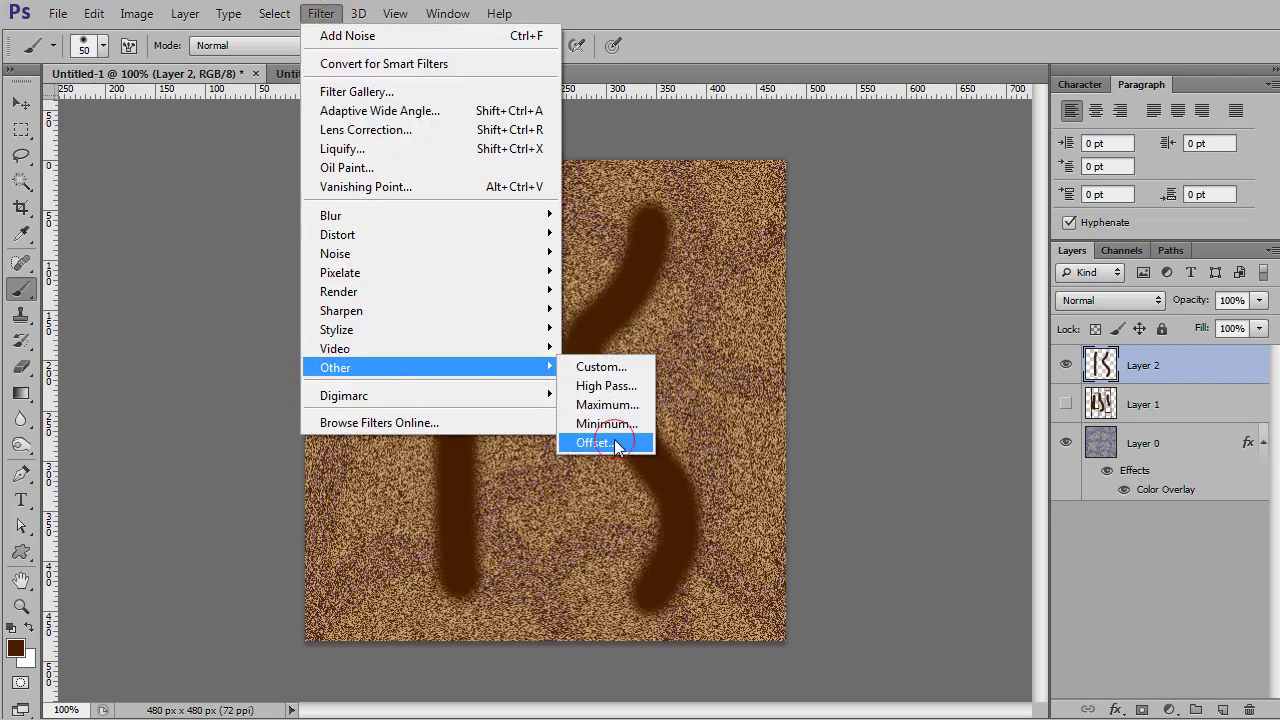
pyautogui.click(1088, 203)
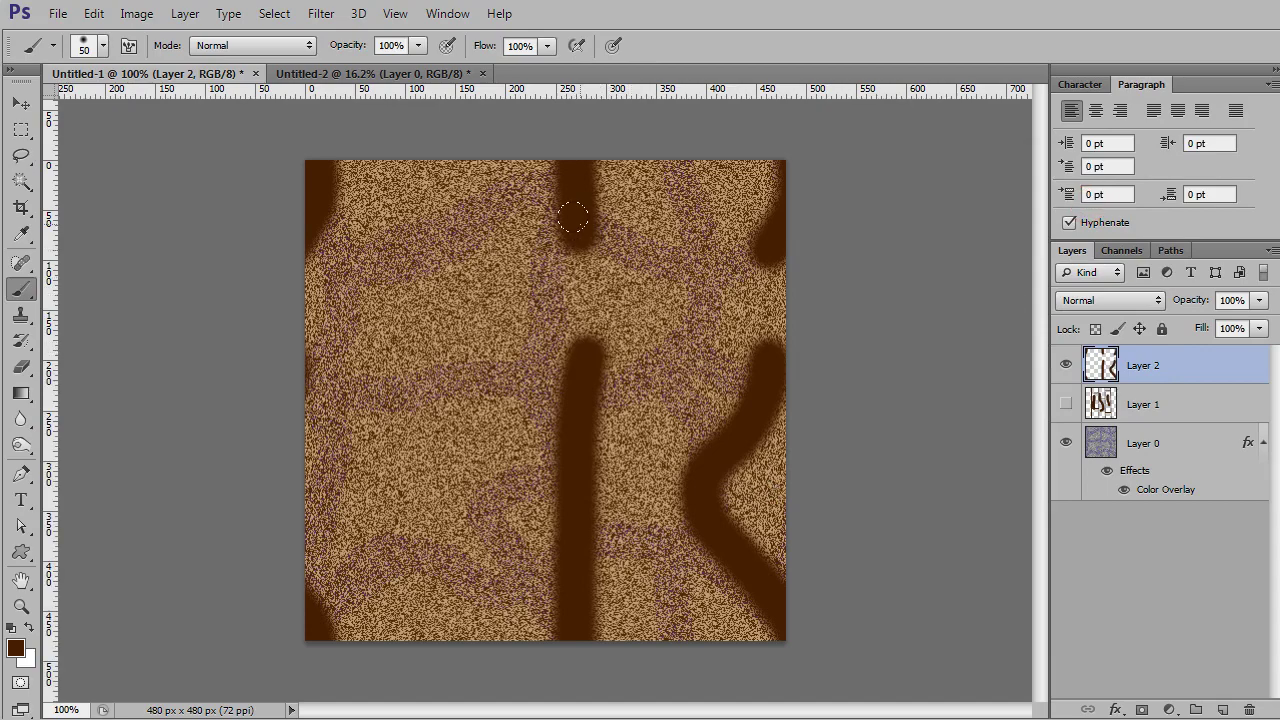
pyautogui.moveTo(573, 193); pyautogui.dragTo(580, 400)
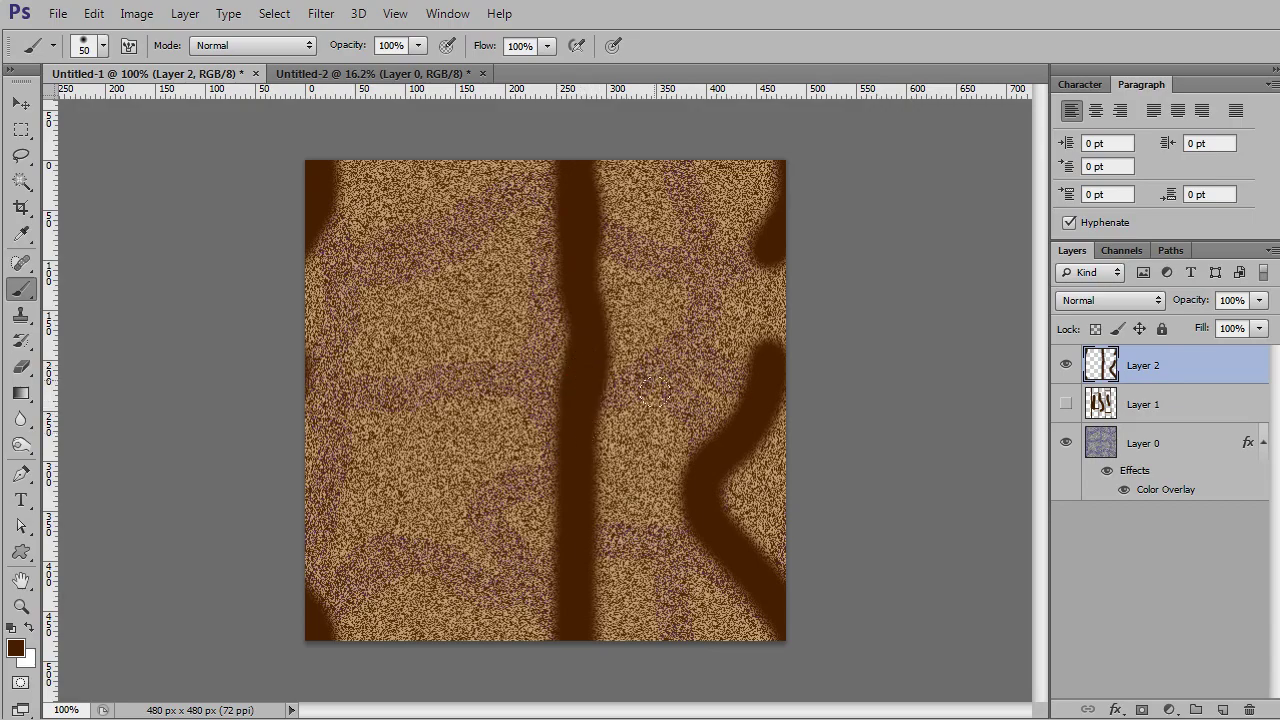
# Zoom in, hide the textured Layer 0 base layer, and pan the view over the strokes.
pyautogui.scroll(5, 655, 398)
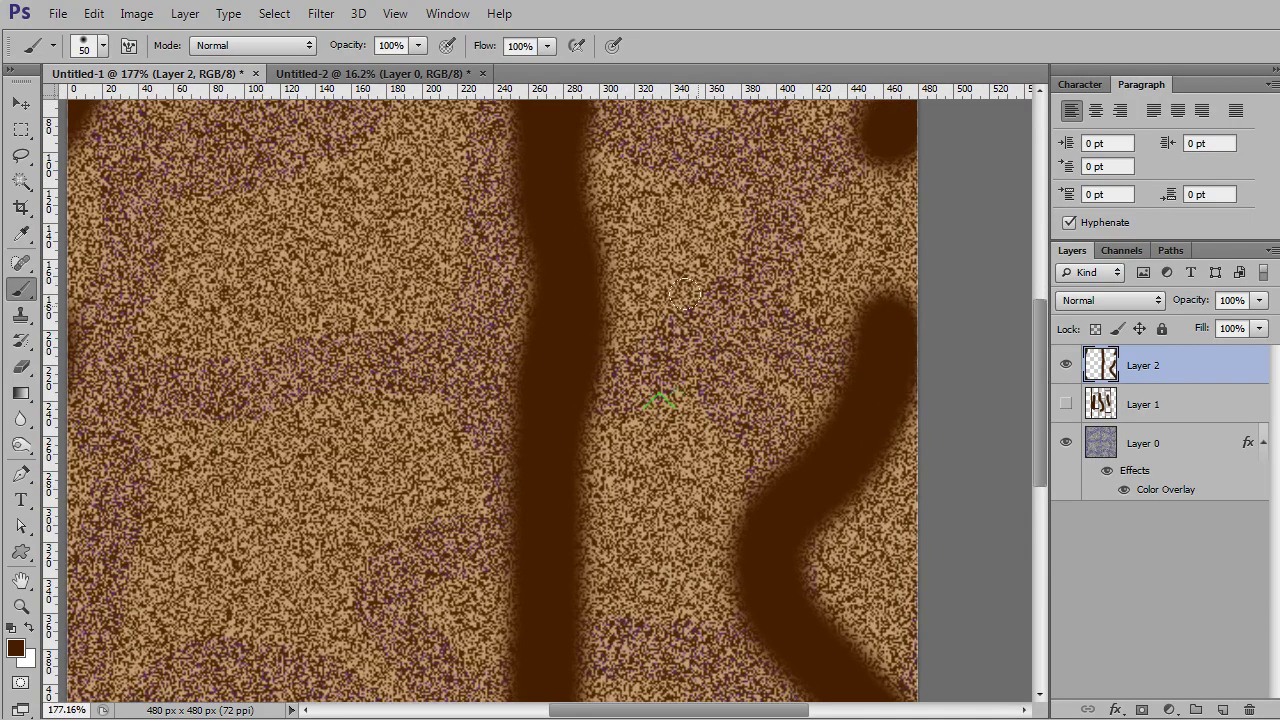
pyautogui.scroll(2, 685, 293)
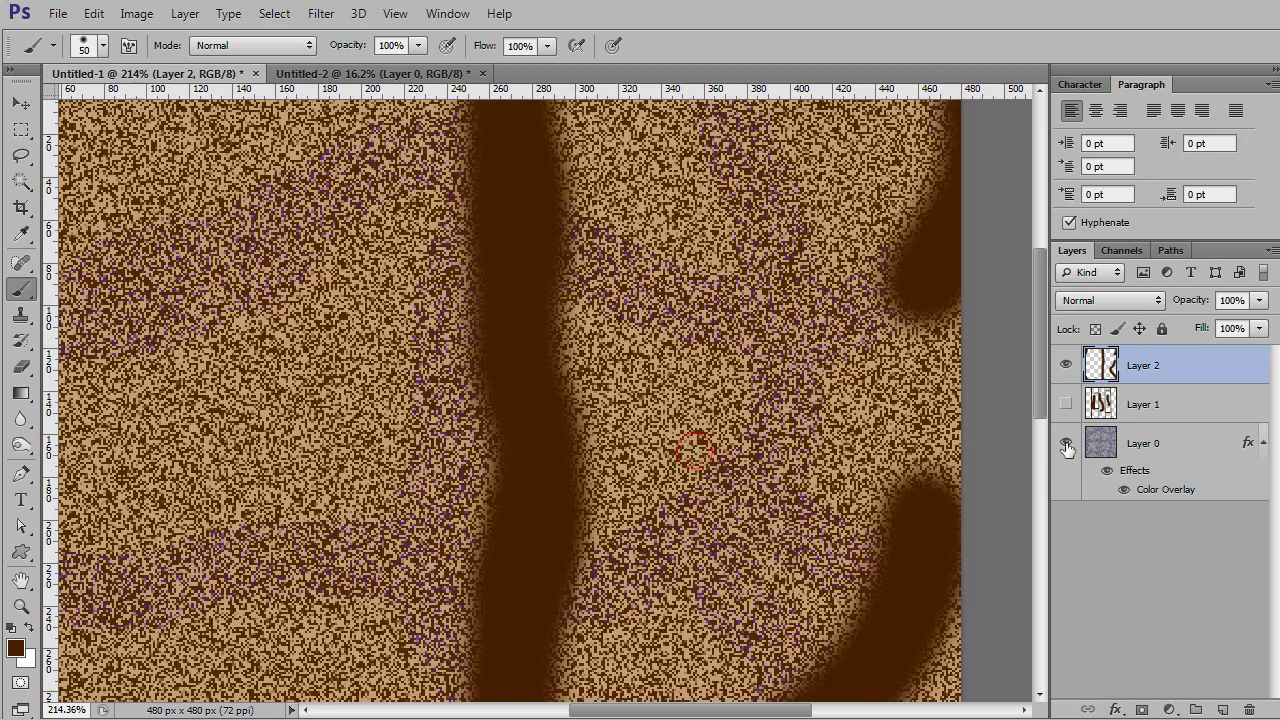
pyautogui.click(1066, 442)
pyautogui.moveTo(662, 318); pyautogui.dragTo(677, 289)
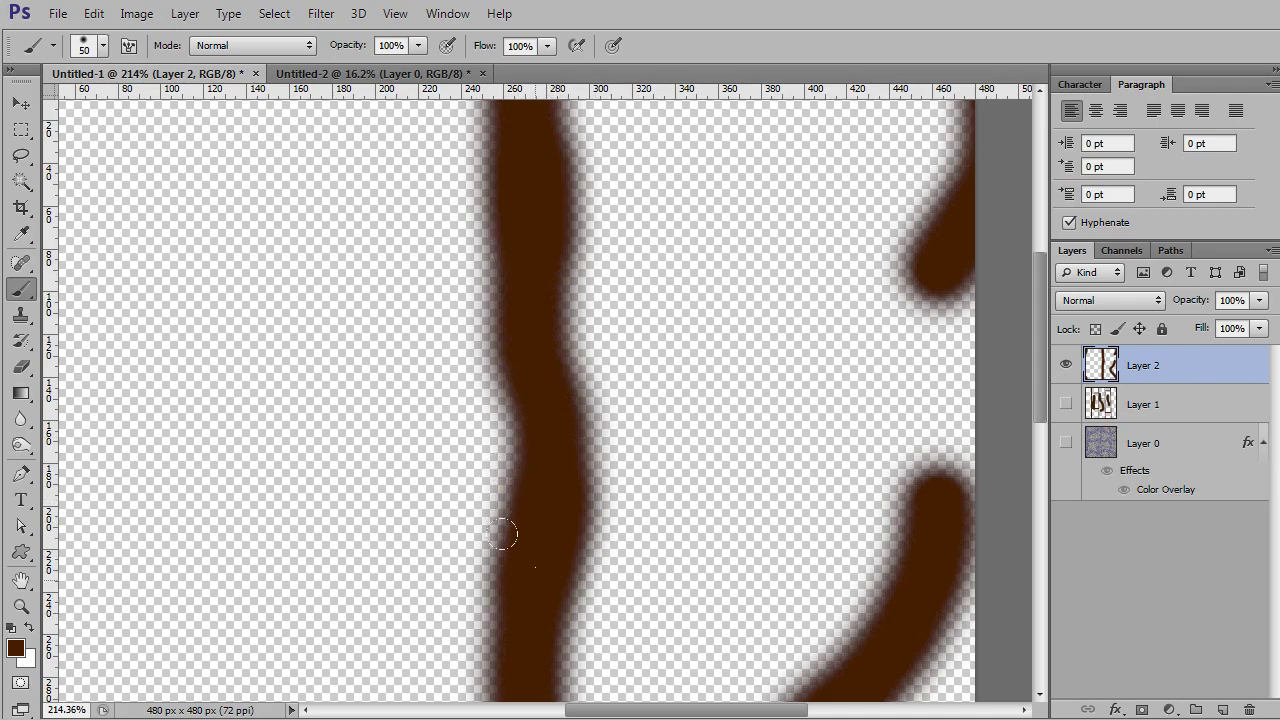
# Brush the centre bar's left and lower edges, then undo both touch-ups.
pyautogui.moveTo(502, 534)
pyautogui.mouseDown()
pyautogui.moveTo(507, 430)
pyautogui.moveTo(487, 562)
pyautogui.moveTo(514, 510)
pyautogui.mouseUp()
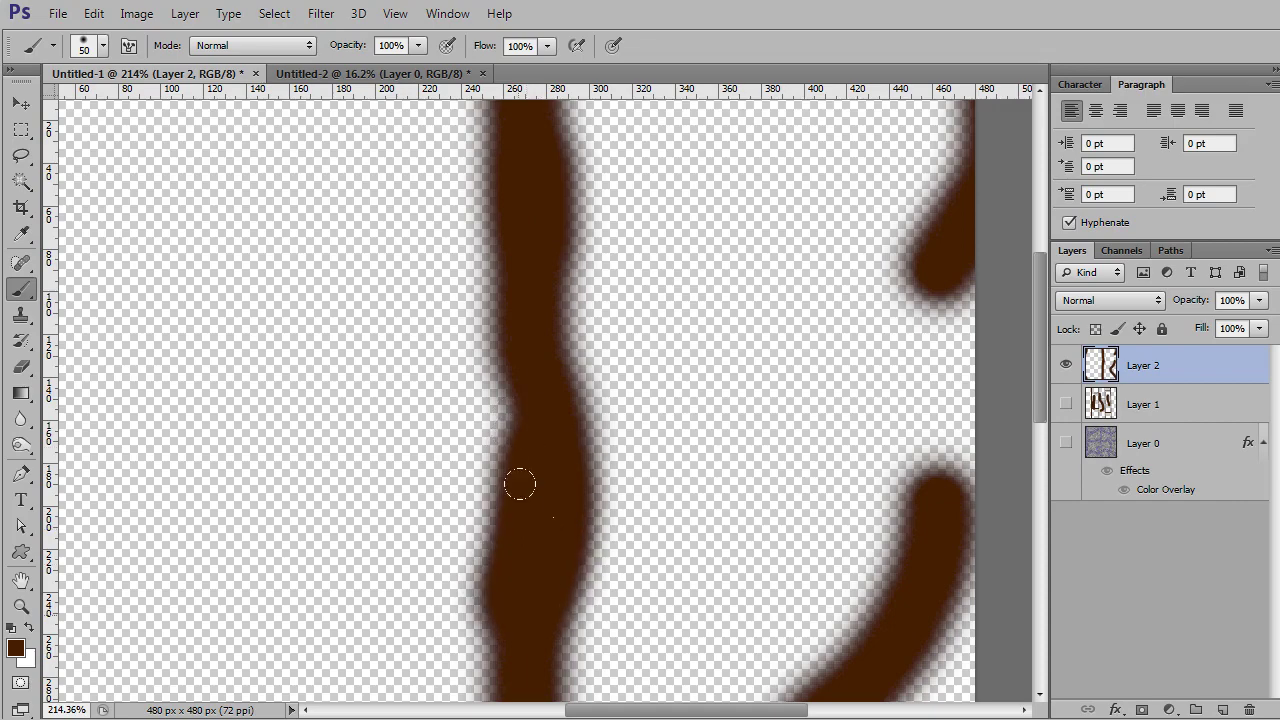
pyautogui.moveTo(520, 484)
pyautogui.mouseDown()
pyautogui.moveTo(484, 614)
pyautogui.moveTo(503, 497)
pyautogui.mouseUp()
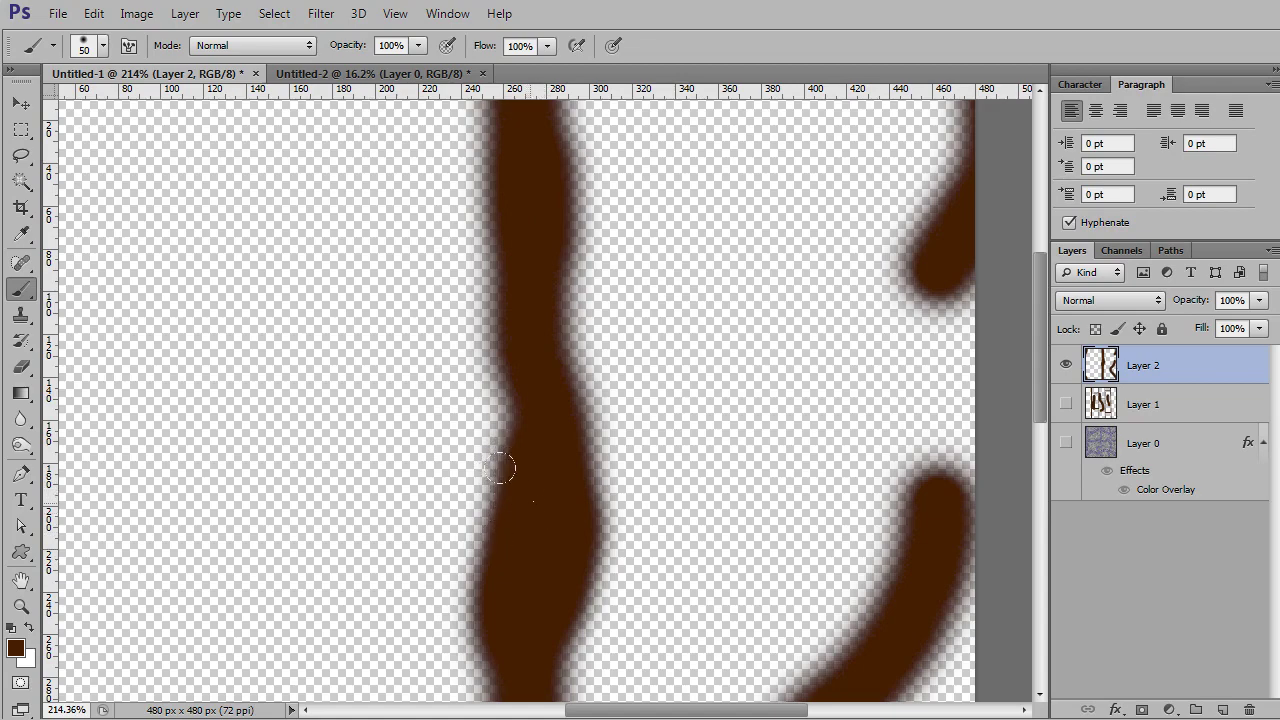
pyautogui.hotkey('ctrl', 'alt', 'z')
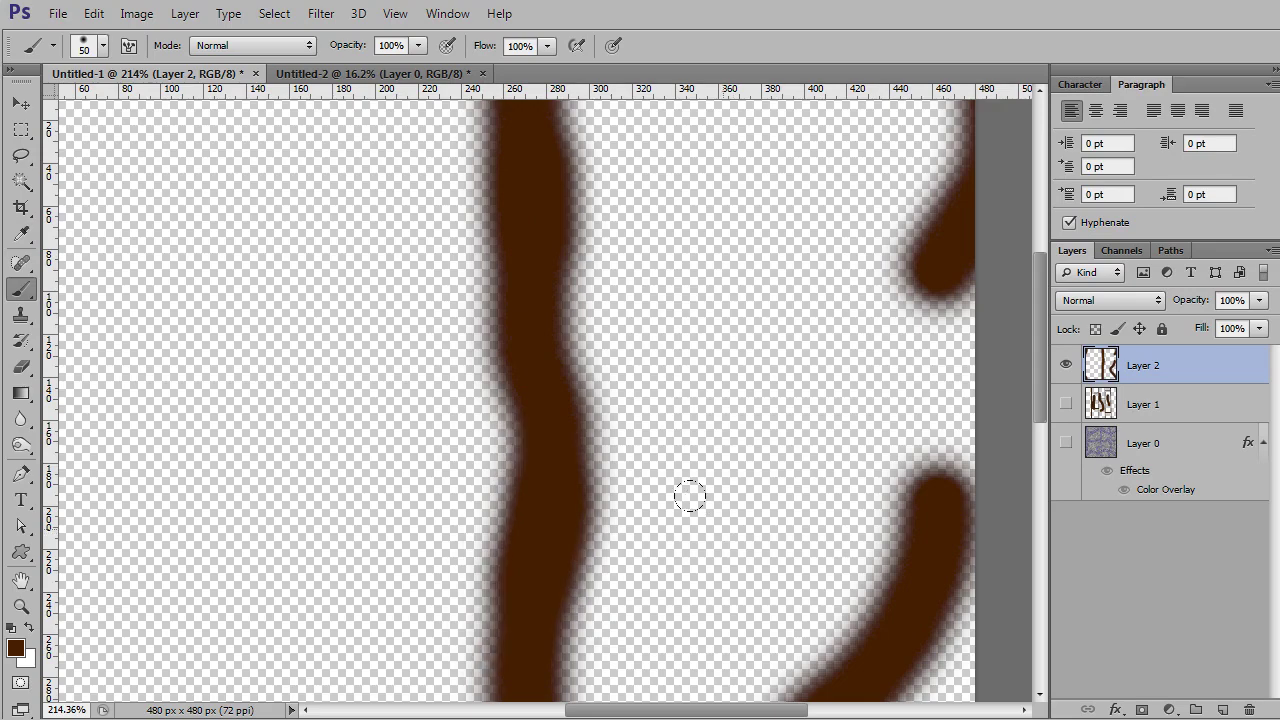
pyautogui.hotkey('ctrl', 'alt', 'z')
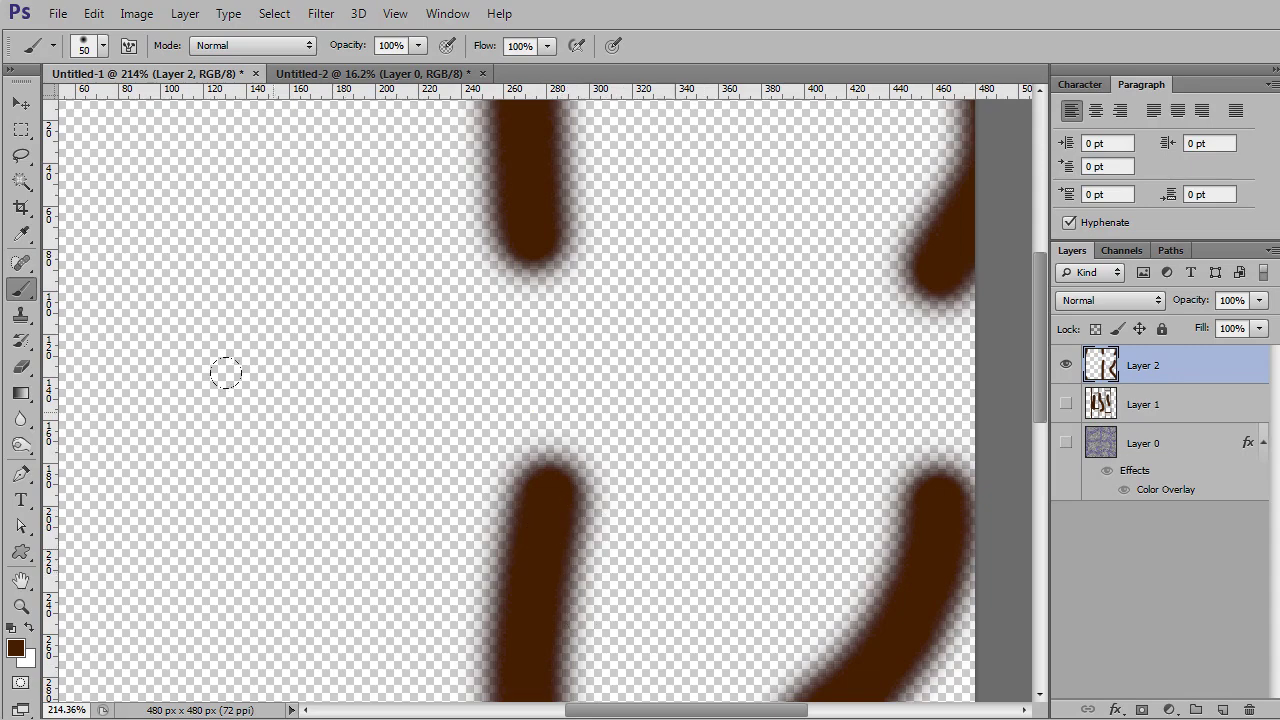
# Paint the brown stroke across the selected middle gap, removing the stray patch, then deselect.
pyautogui.click(21, 130)
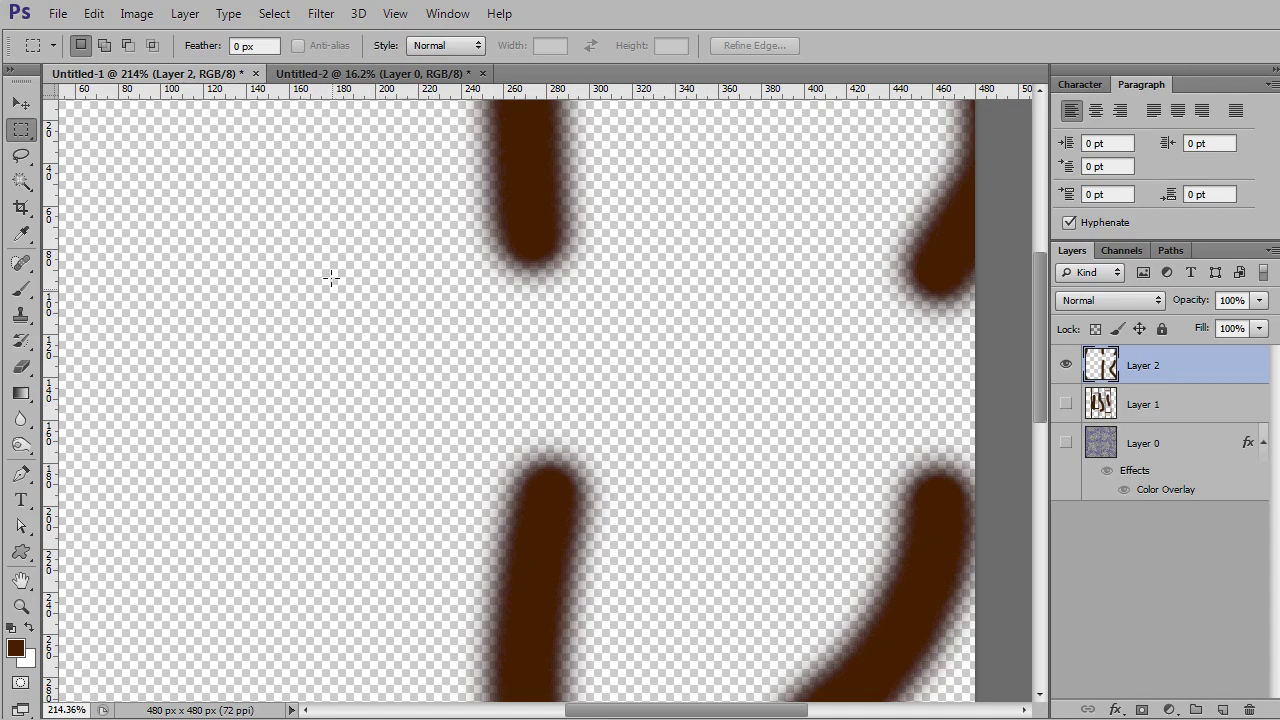
pyautogui.moveTo(320, 247); pyautogui.dragTo(753, 522)
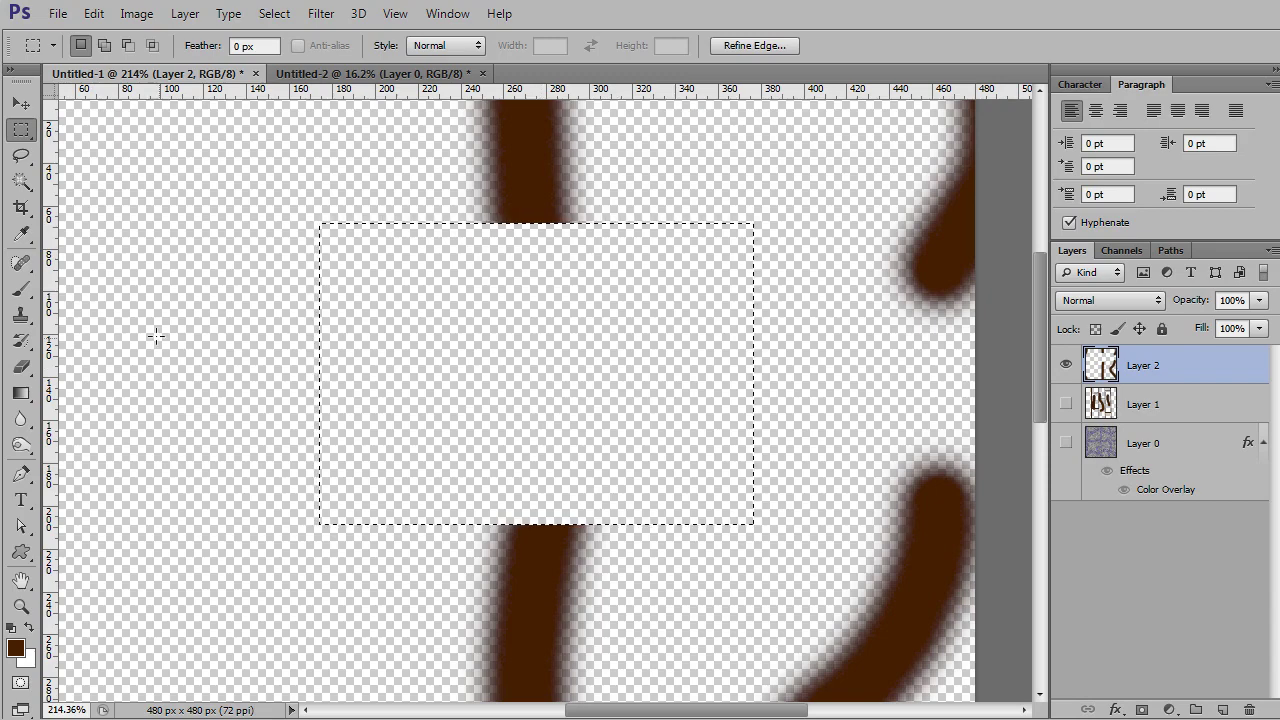
pyautogui.click(22, 289)
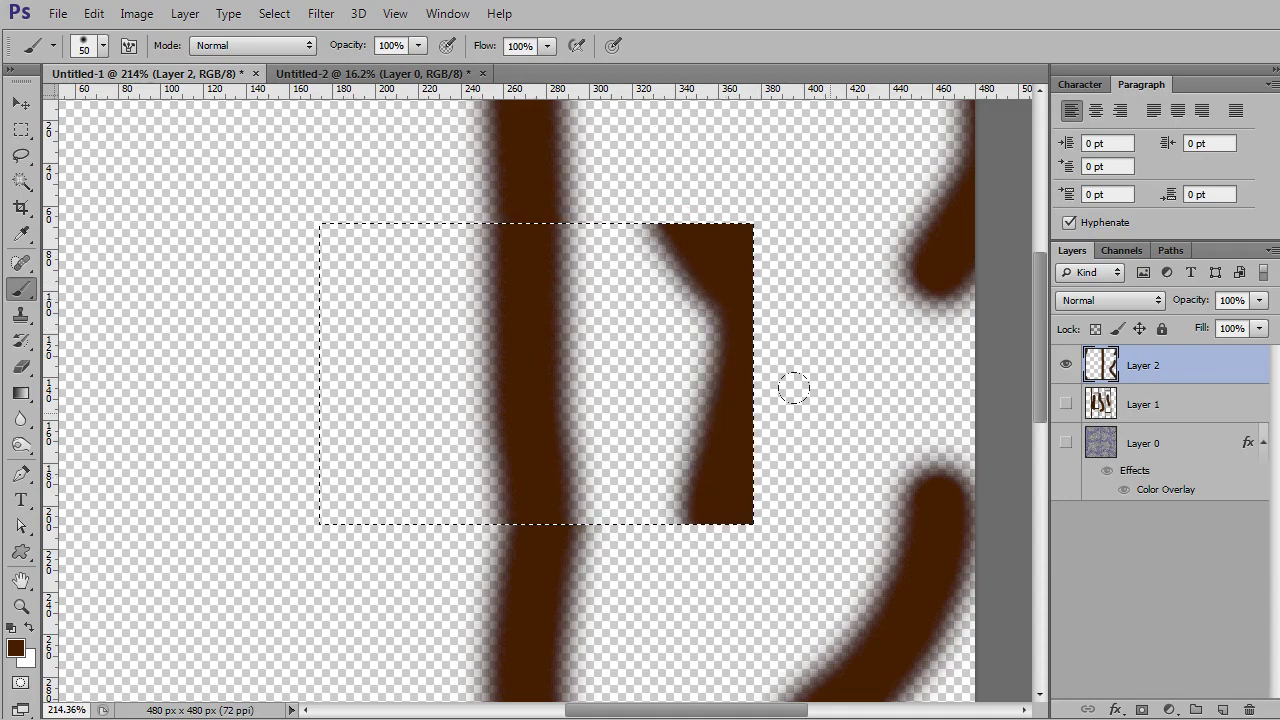
pyautogui.hotkey('ctrl', 'z')
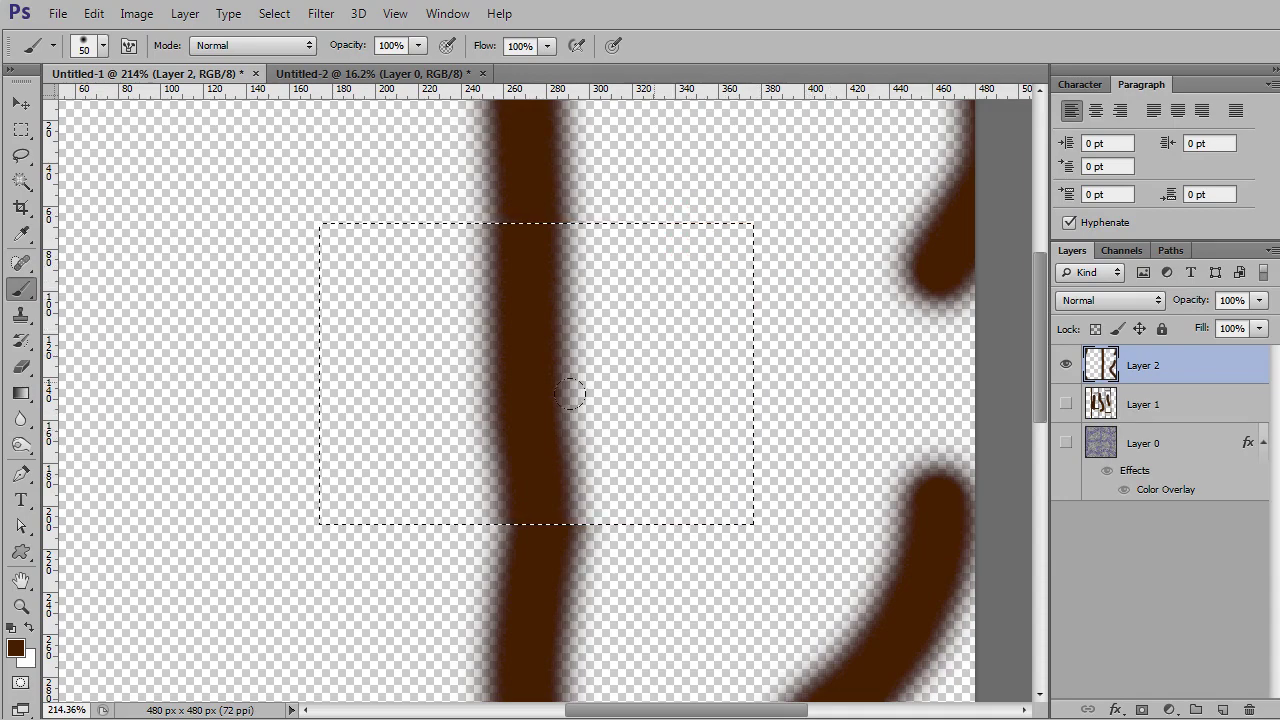
pyautogui.hotkey('ctrl', 'd')
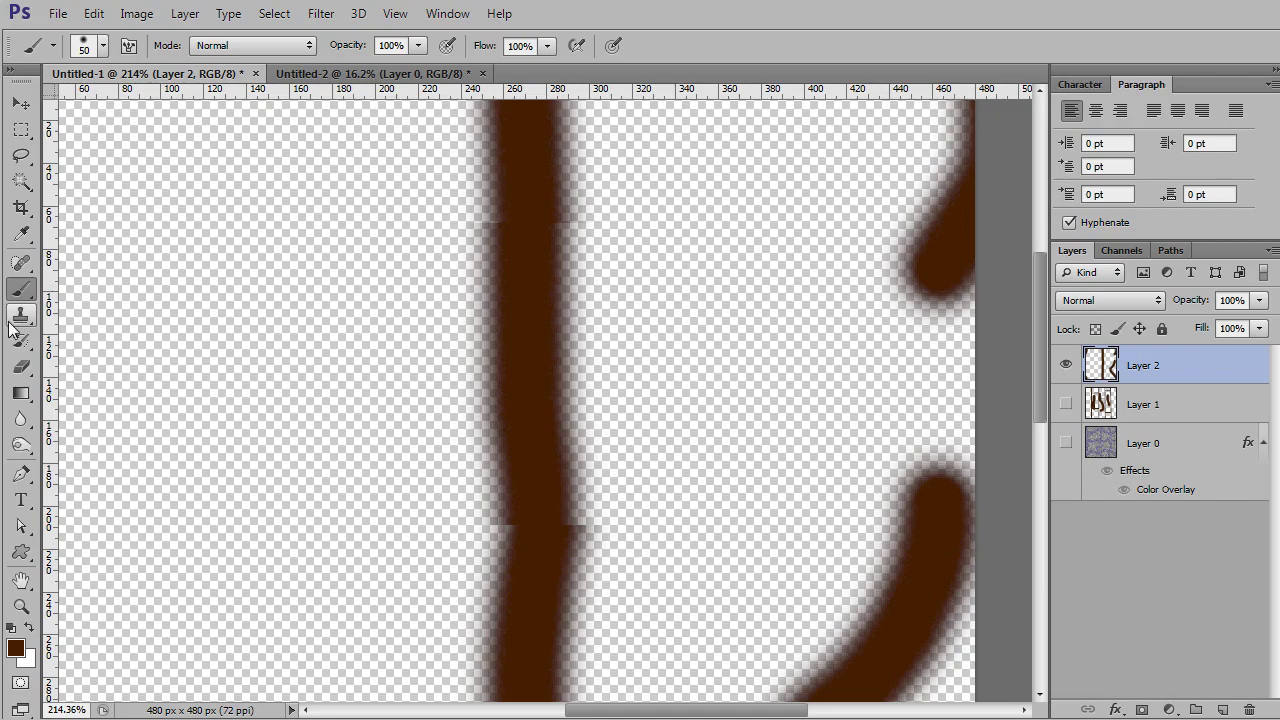
# Spot-heal the stroke's left-edge seam and blur its upper and lower joins at 50% strength.
pyautogui.click(21, 262)
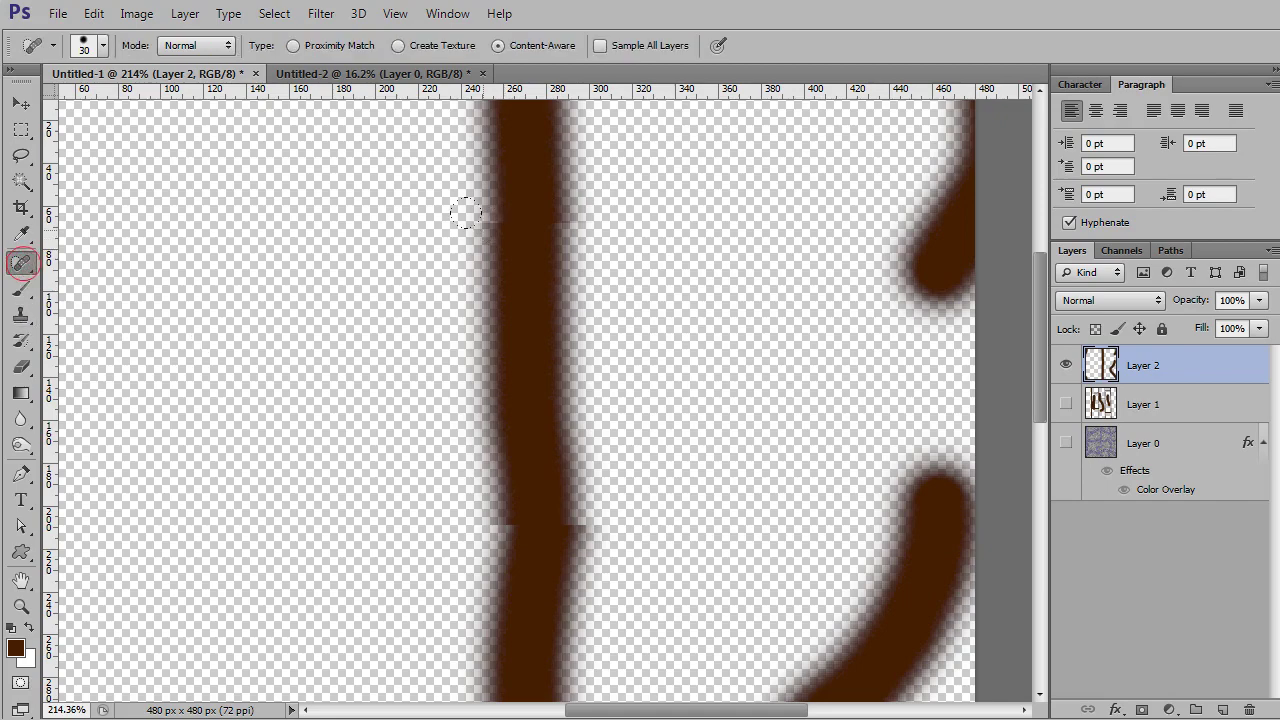
pyautogui.moveTo(481, 231); pyautogui.dragTo(525, 214)
pyautogui.click(22, 421)
pyautogui.click(22, 421)
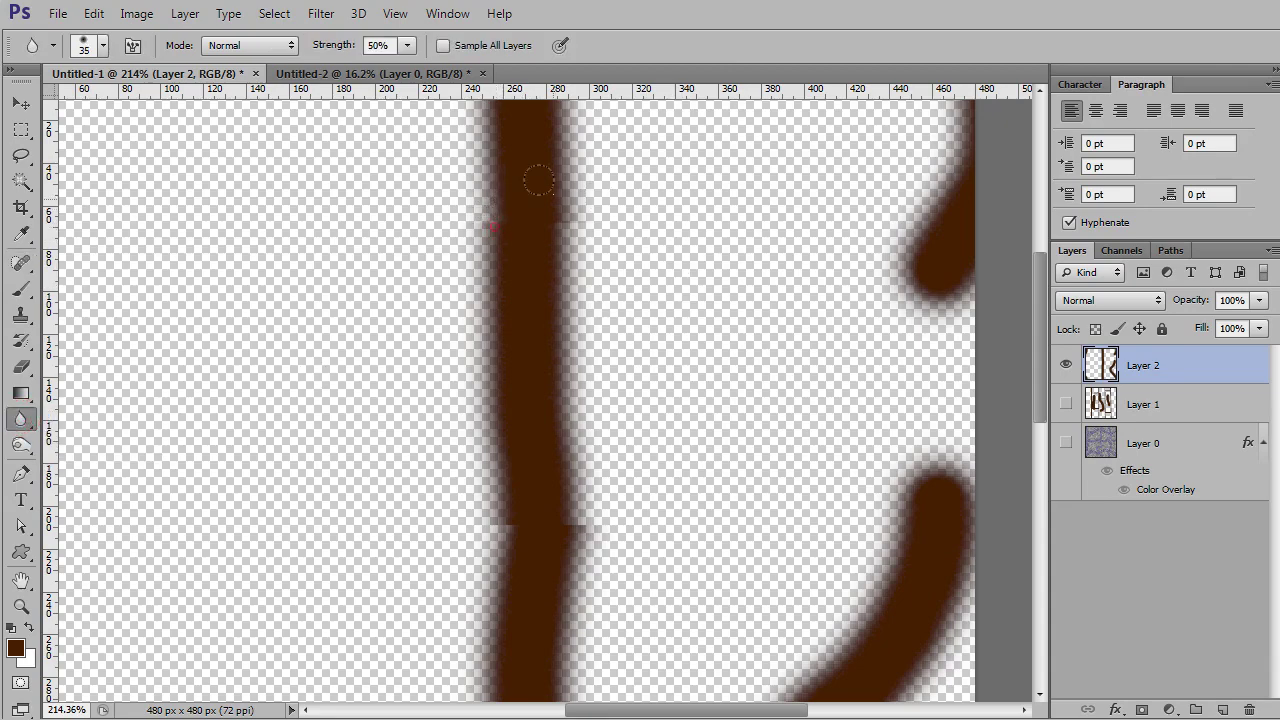
pyautogui.moveTo(538, 180)
pyautogui.mouseDown()
pyautogui.moveTo(531, 251)
pyautogui.moveTo(523, 234)
pyautogui.moveTo(545, 200)
pyautogui.moveTo(568, 226)
pyautogui.mouseUp()
pyautogui.moveTo(565, 503)
pyautogui.mouseDown()
pyautogui.moveTo(513, 499)
pyautogui.moveTo(503, 530)
pyautogui.mouseUp()
pyautogui.moveTo(498, 474)
pyautogui.mouseDown()
pyautogui.moveTo(497, 533)
pyautogui.moveTo(529, 514)
pyautogui.moveTo(523, 528)
pyautogui.moveTo(548, 497)
pyautogui.moveTo(534, 451)
pyautogui.moveTo(537, 506)
pyautogui.moveTo(497, 469)
pyautogui.moveTo(543, 523)
pyautogui.moveTo(523, 514)
pyautogui.mouseUp()
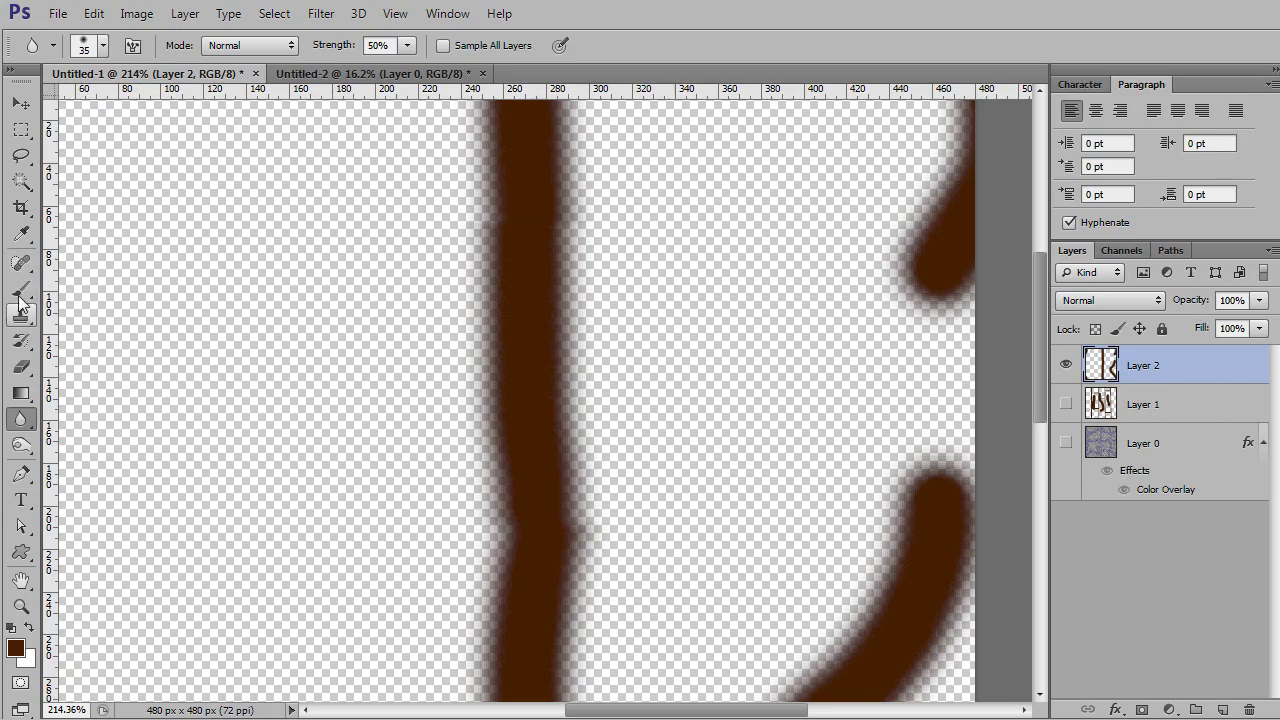
# Paint a soft brown kidney-shaped blob, then draw a hard-edged wavy Pencil line down the left.
pyautogui.click(21, 290)
pyautogui.moveTo(318, 254)
pyautogui.mouseDown()
pyautogui.moveTo(290, 322)
pyautogui.moveTo(325, 365)
pyautogui.mouseUp()
pyautogui.rightClick(22, 290)
pyautogui.click(62, 306)
pyautogui.moveTo(146, 252)
pyautogui.mouseDown()
pyautogui.moveTo(177, 462)
pyautogui.moveTo(169, 562)
pyautogui.moveTo(147, 562)
pyautogui.moveTo(165, 542)
pyautogui.moveTo(170, 480)
pyautogui.moveTo(145, 610)
pyautogui.moveTo(163, 650)
pyautogui.mouseUp()
# Touch up the wavy pencil line, thickening its lower part and filling notches along both edges.
pyautogui.scroll(3, 160, 618)
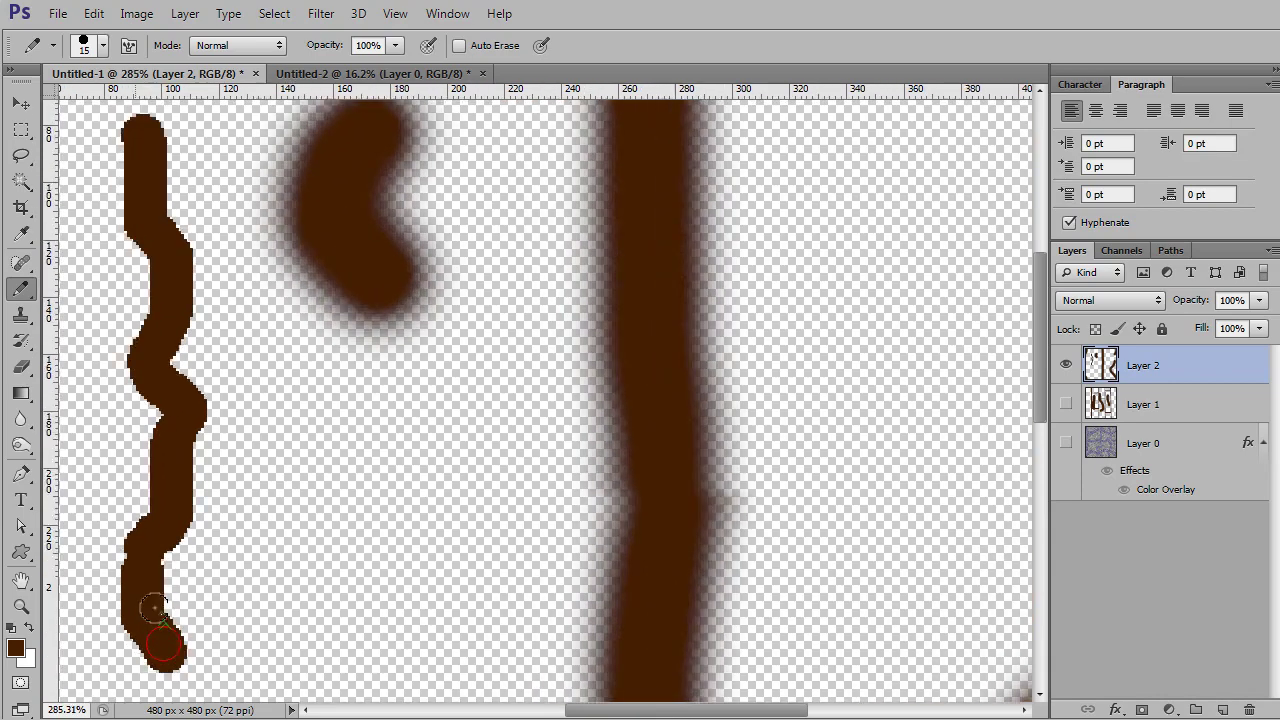
pyautogui.scroll(3, 163, 645)
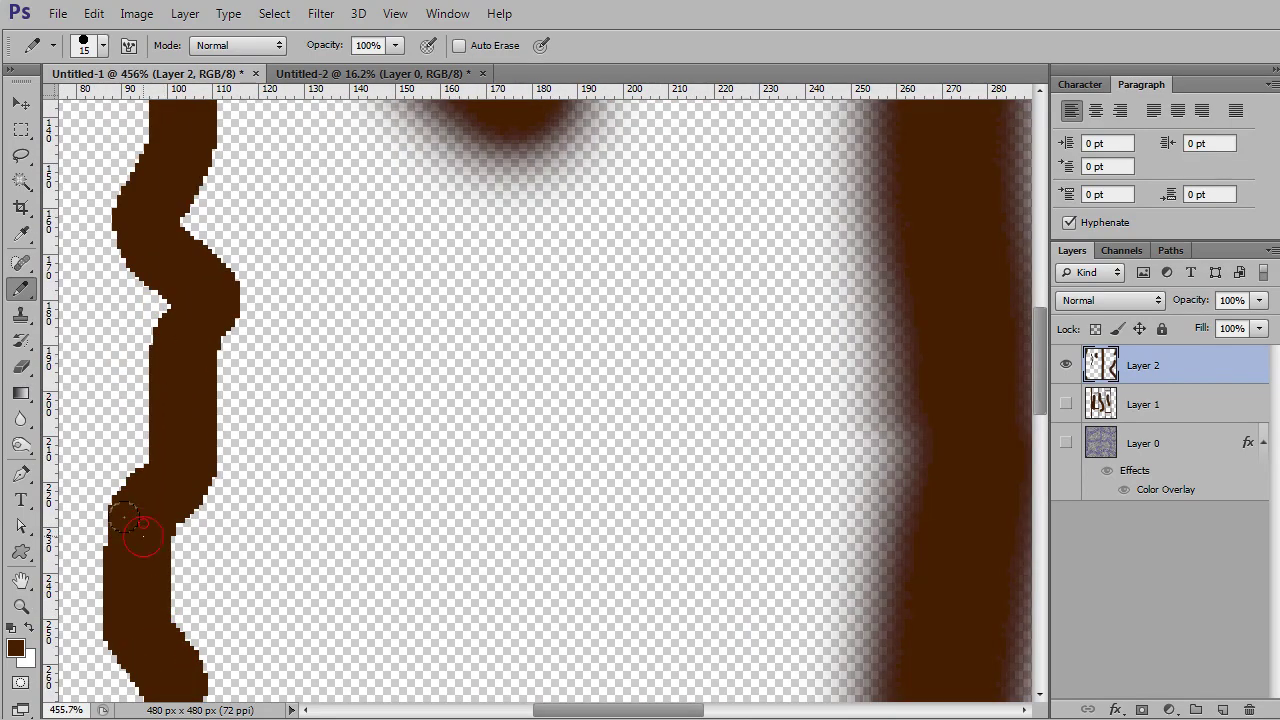
pyautogui.moveTo(121, 517)
pyautogui.mouseDown()
pyautogui.moveTo(118, 569)
pyautogui.moveTo(119, 522)
pyautogui.mouseUp()
pyautogui.moveTo(141, 474)
pyautogui.mouseDown()
pyautogui.moveTo(145, 500)
pyautogui.moveTo(150, 470)
pyautogui.mouseUp()
pyautogui.moveTo(110, 690); pyautogui.dragTo(120, 523)
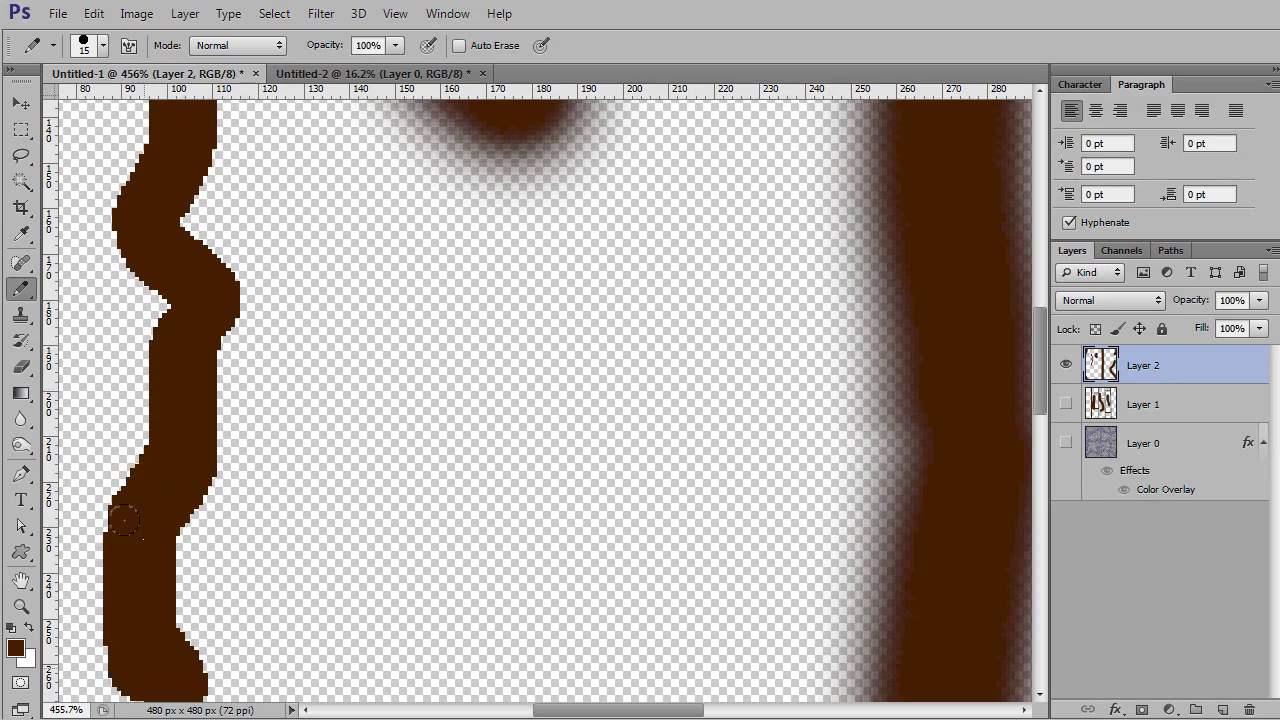
pyautogui.moveTo(165, 447)
pyautogui.mouseDown()
pyautogui.moveTo(173, 277)
pyautogui.moveTo(160, 355)
pyautogui.moveTo(127, 160)
pyautogui.moveTo(166, 143)
pyautogui.mouseUp()
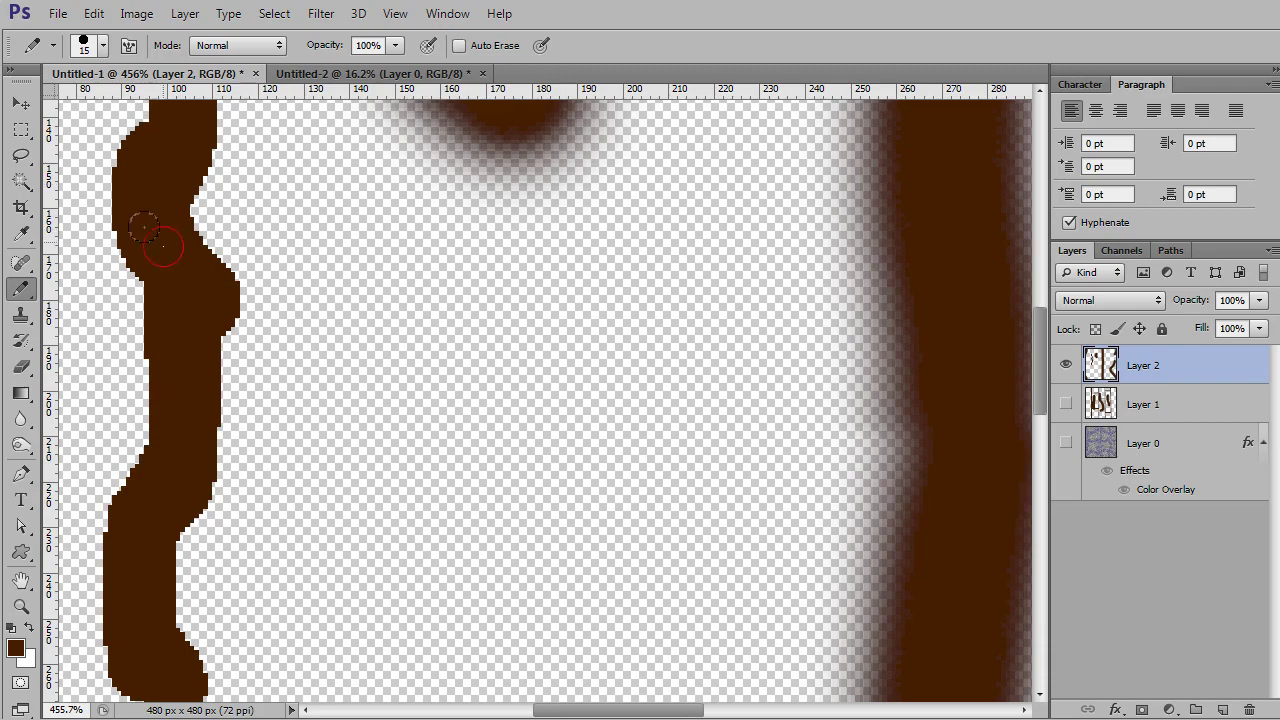
pyautogui.moveTo(160, 352); pyautogui.dragTo(178, 442)
pyautogui.scroll(-8, 345, 325)
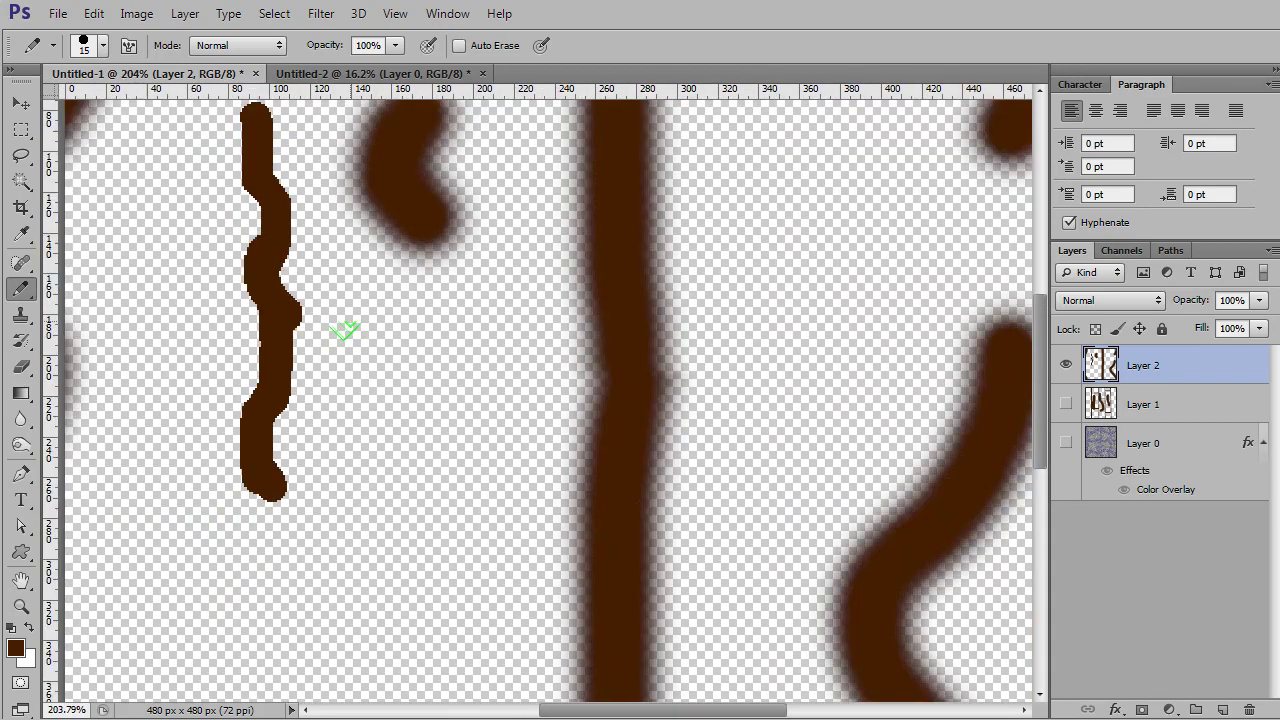
pyautogui.scroll(-1, 531, 434)
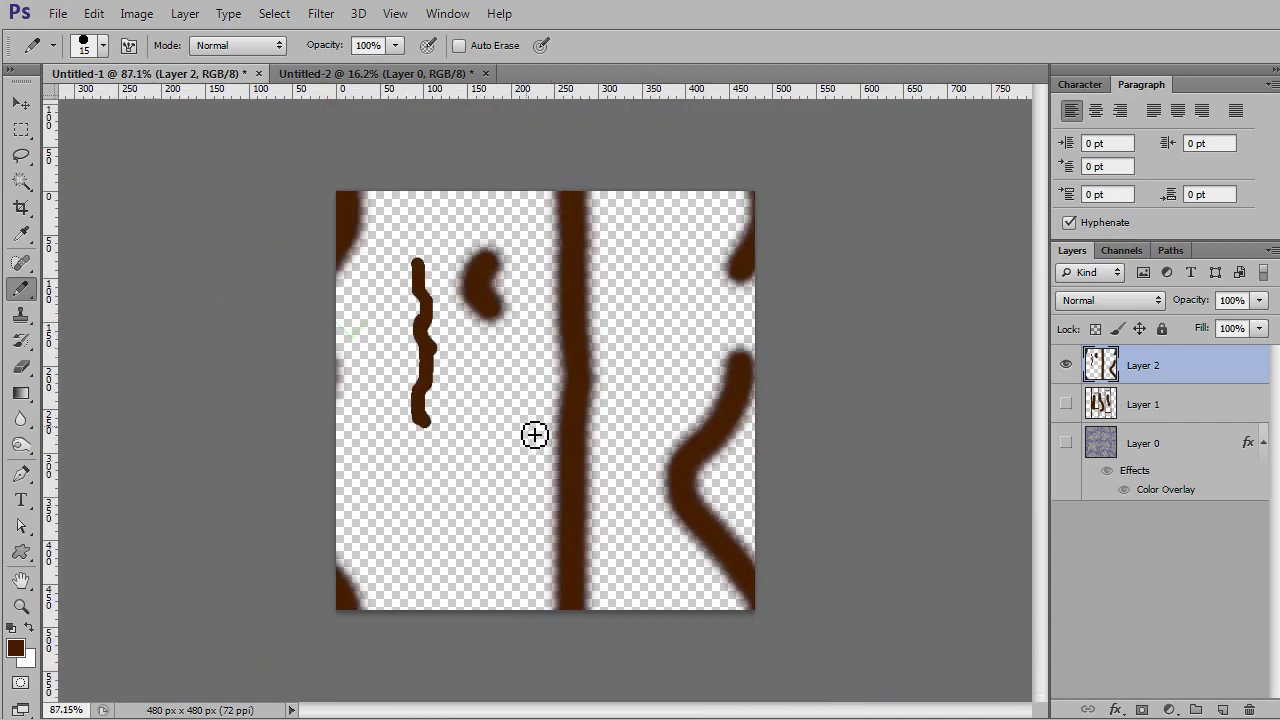
pyautogui.scroll(2, 529, 428)
pyautogui.scroll(-1, 527, 420)
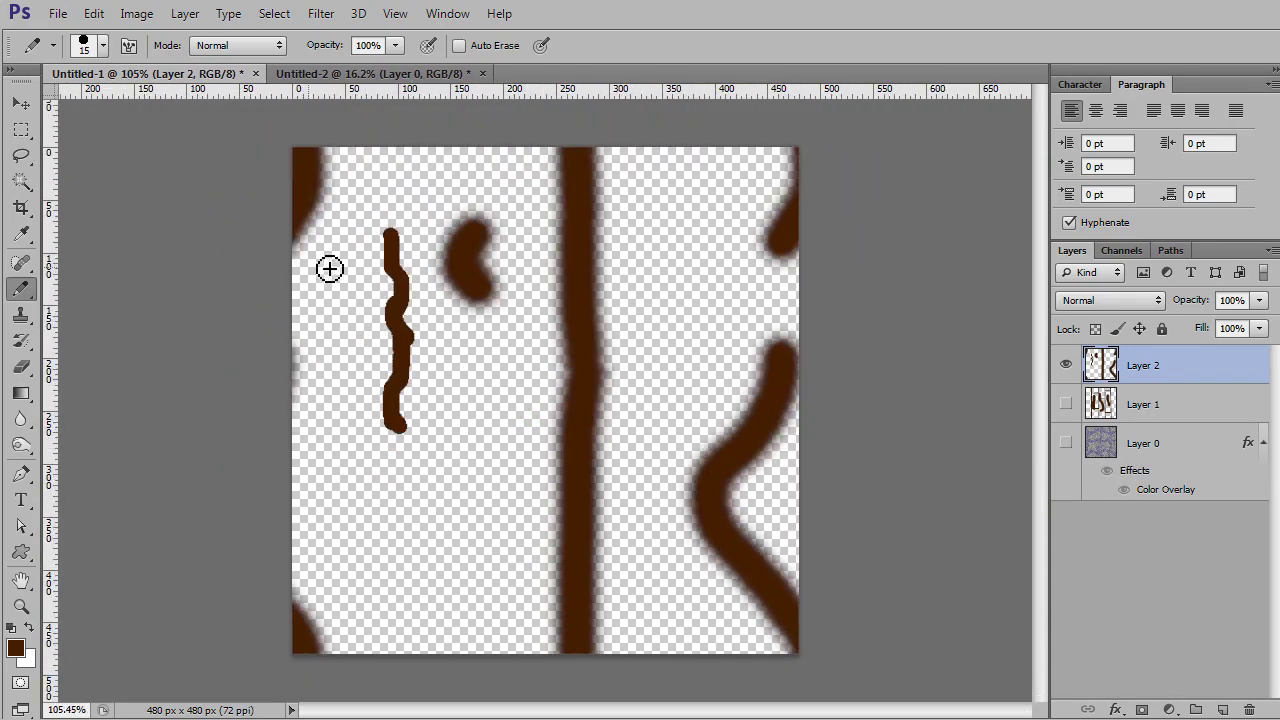
# Check the tiled blue pattern document, then hide Layer 2 and show Layer 0.
pyautogui.click(370, 72)
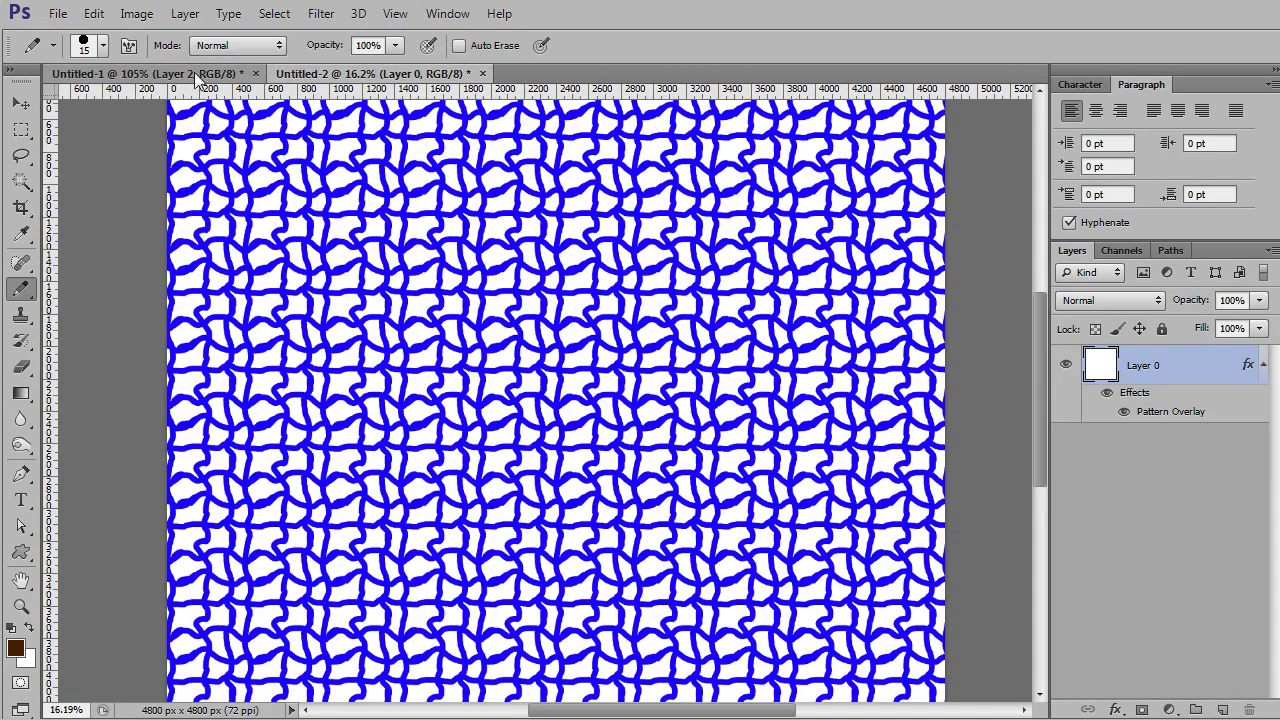
pyautogui.click(176, 78)
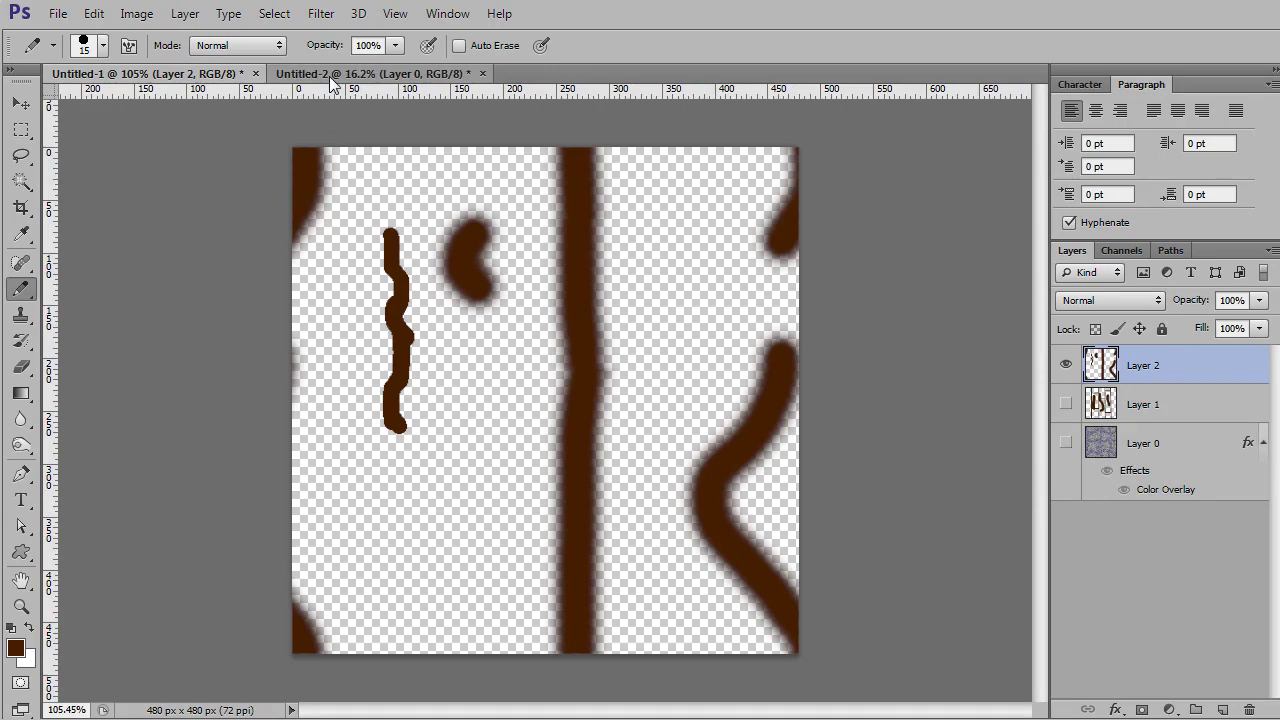
pyautogui.click(1066, 365)
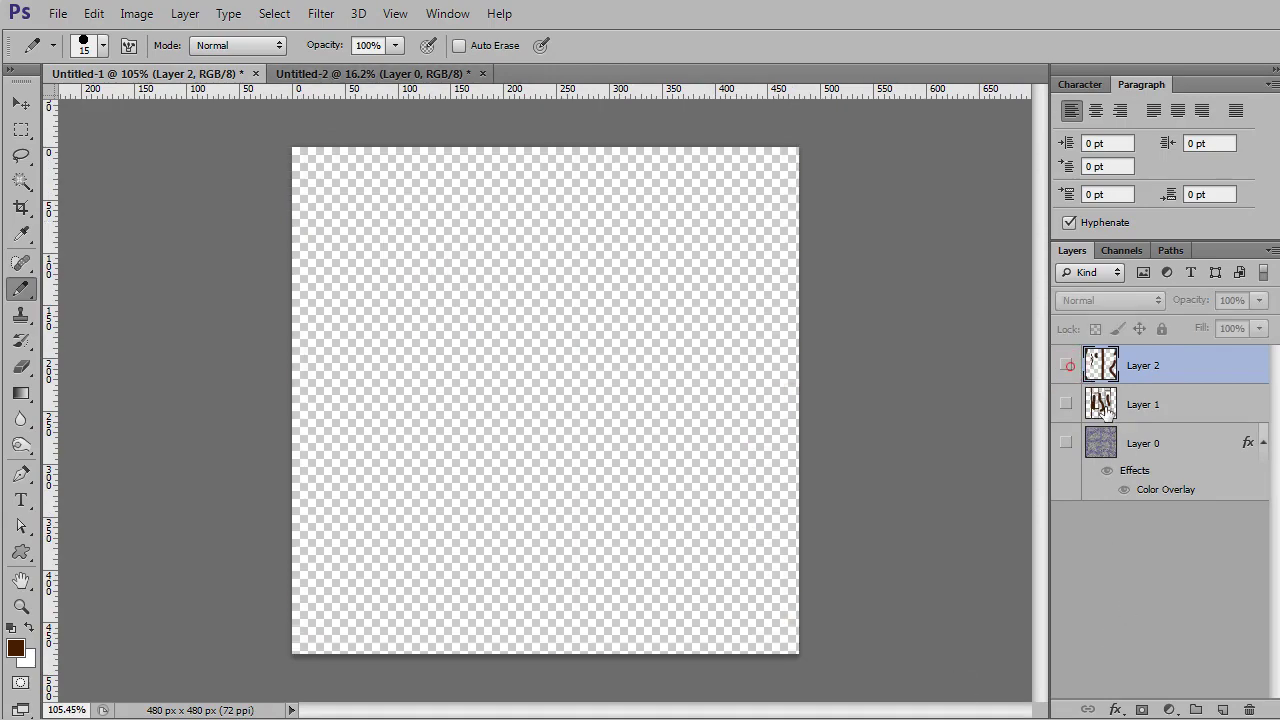
pyautogui.click(1066, 442)
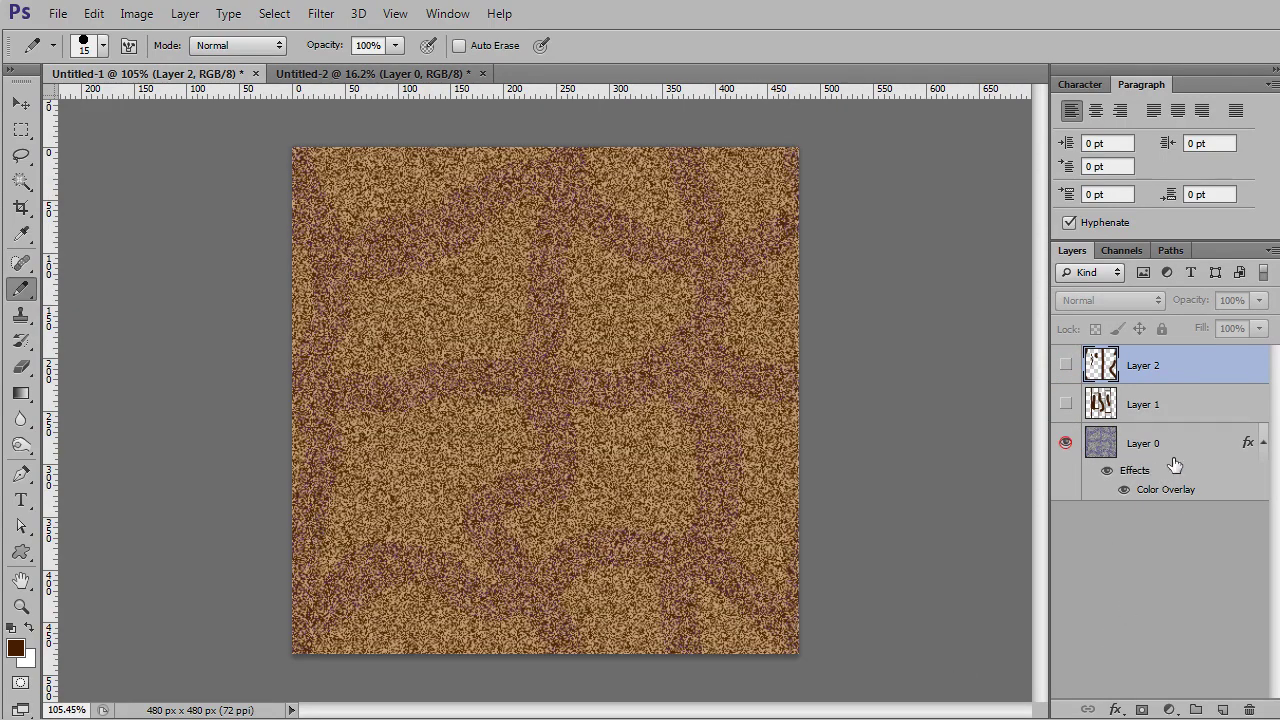
# Replace Layer 0's Color Overlay with a Pattern Overlay using the blue clouds pattern.
pyautogui.click(1248, 445)
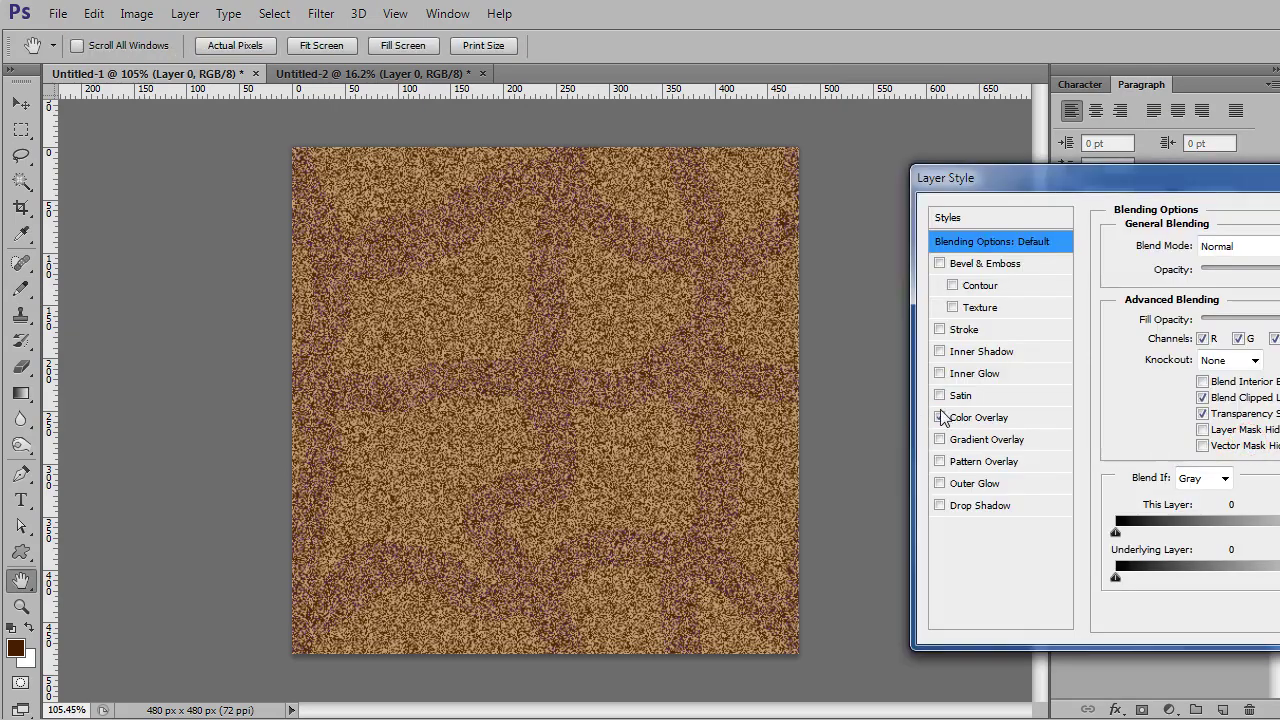
pyautogui.click(940, 417)
pyautogui.click(983, 461)
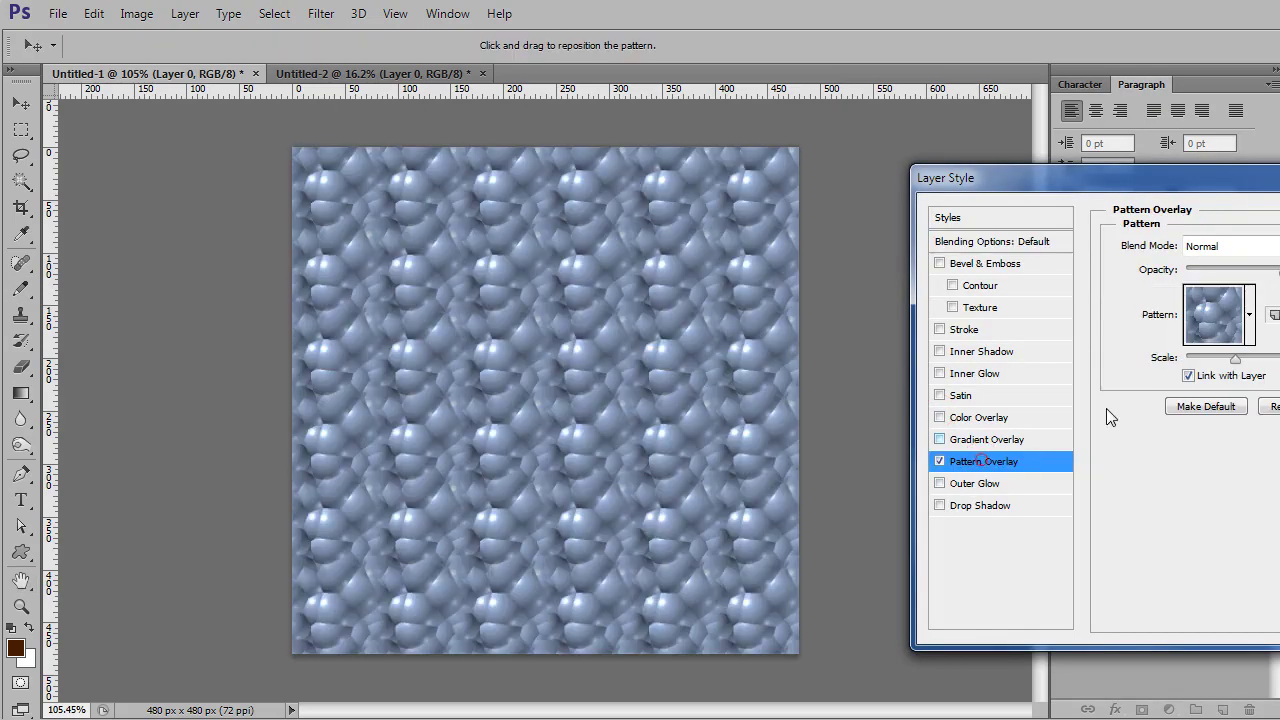
pyautogui.click(1249, 330)
pyautogui.click(1185, 474)
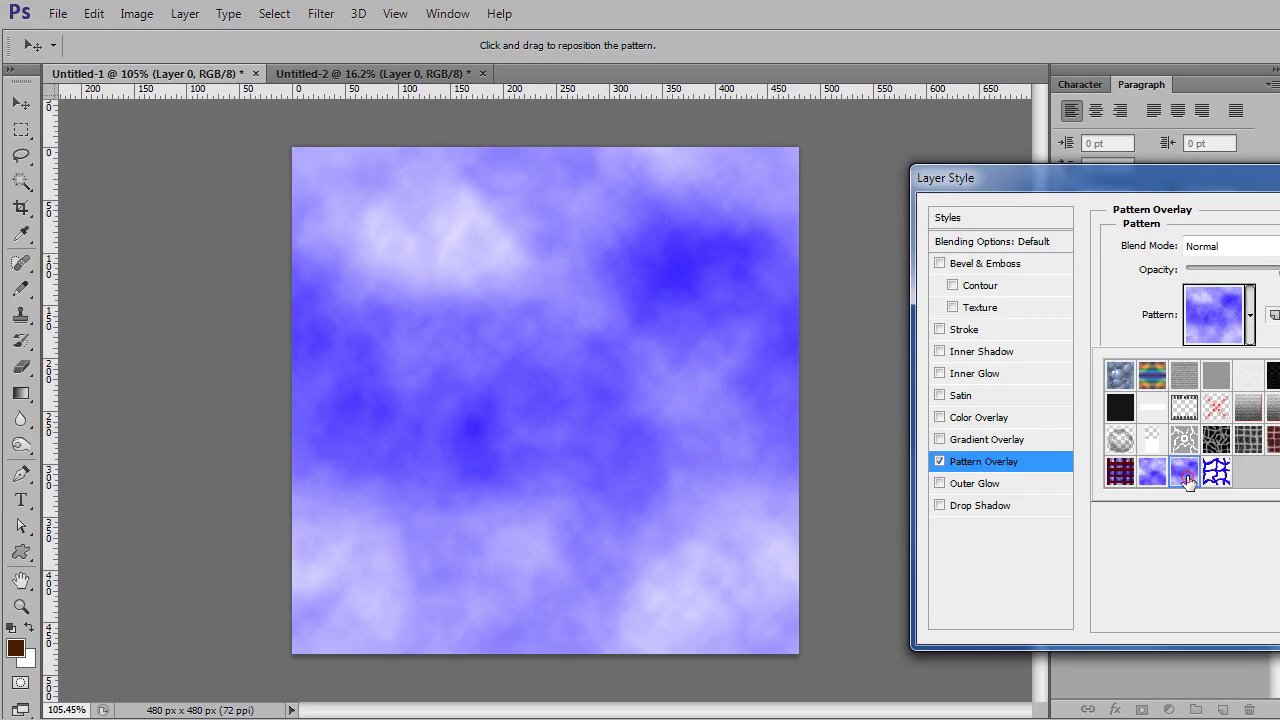
pyautogui.click(1220, 614)
pyautogui.press('Return')
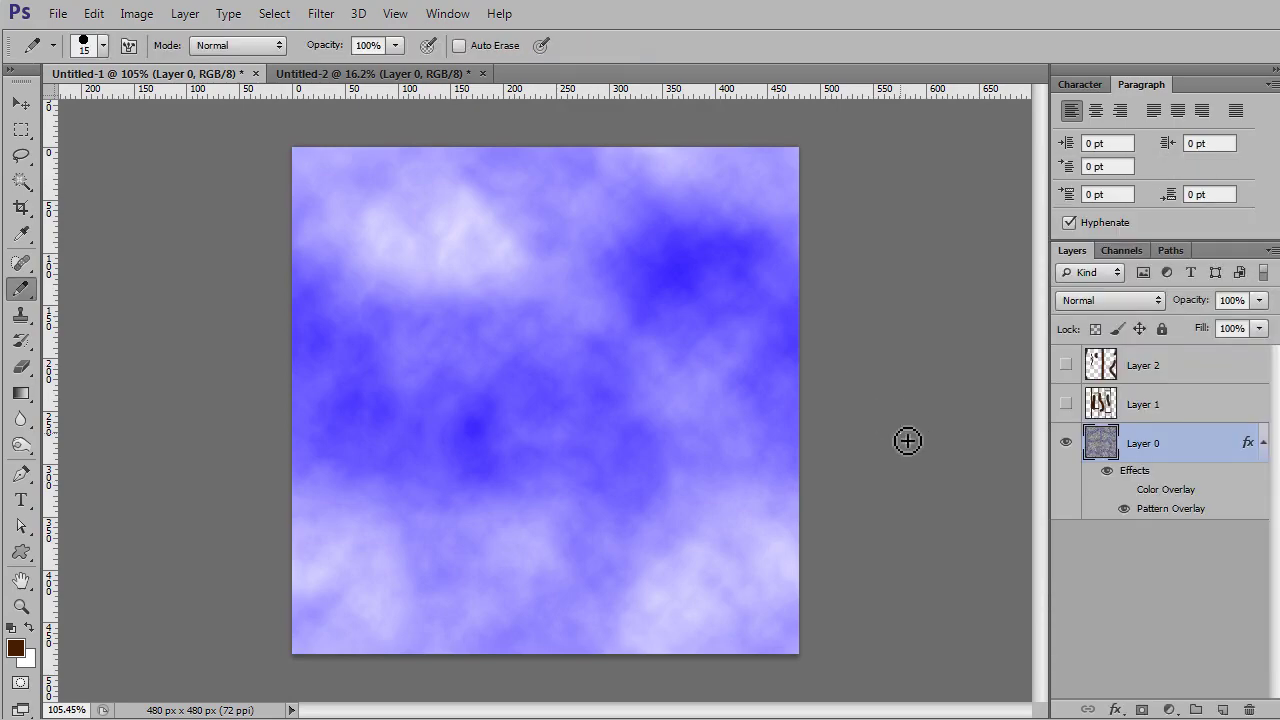
# Resize the image to 32 px width with Image Size, zoom to inspect it, and set brush size 7.
pyautogui.hotkey('ctrl', 'alt', 'i')
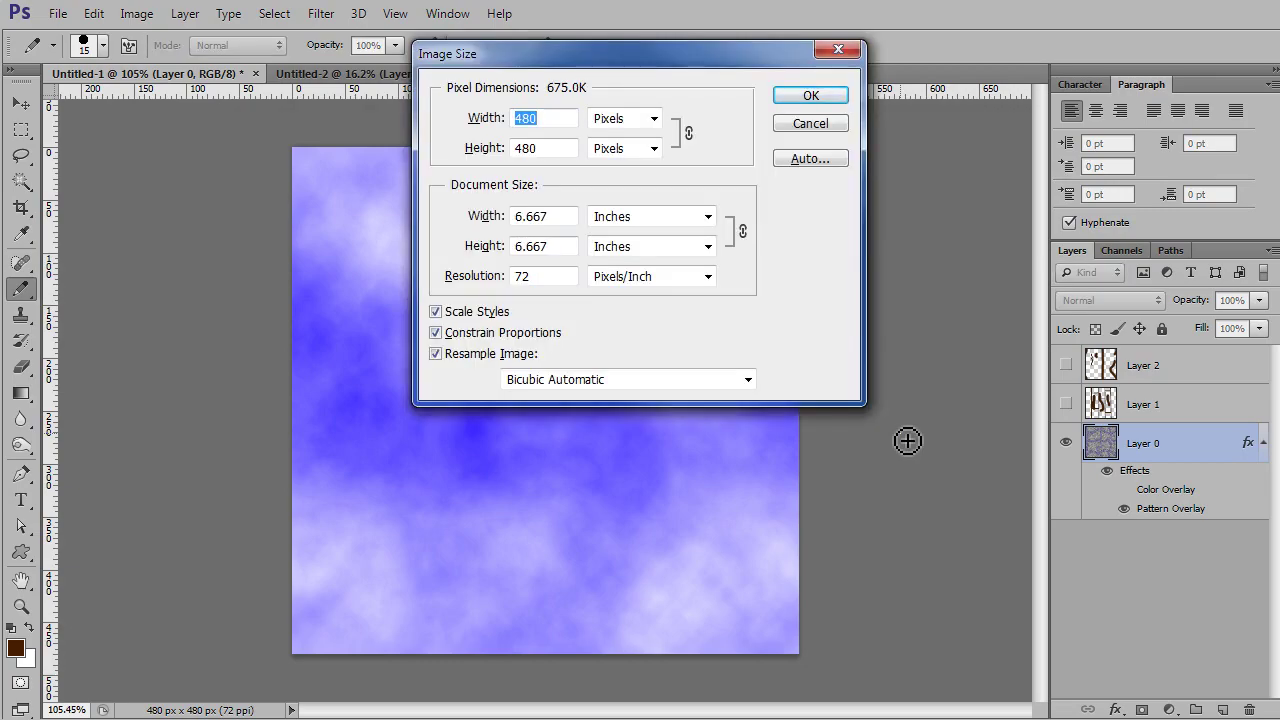
pyautogui.write('32')
pyautogui.press('Return')
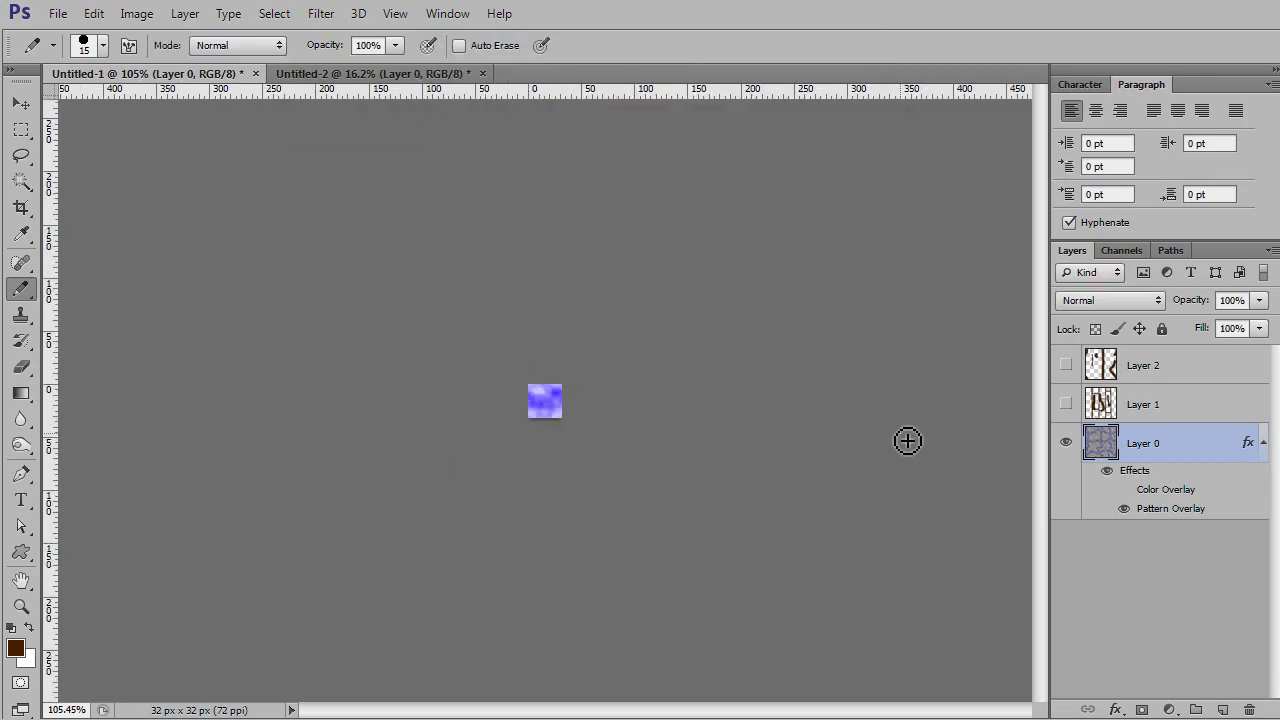
pyautogui.hotkey('ctrl', '+')
pyautogui.hotkey('ctrl', '+')
pyautogui.hotkey('ctrl', '+')
pyautogui.hotkey('ctrl', '+')
pyautogui.hotkey('ctrl', '+')
pyautogui.hotkey('ctrl', '+')
pyautogui.hotkey('ctrl', '+')
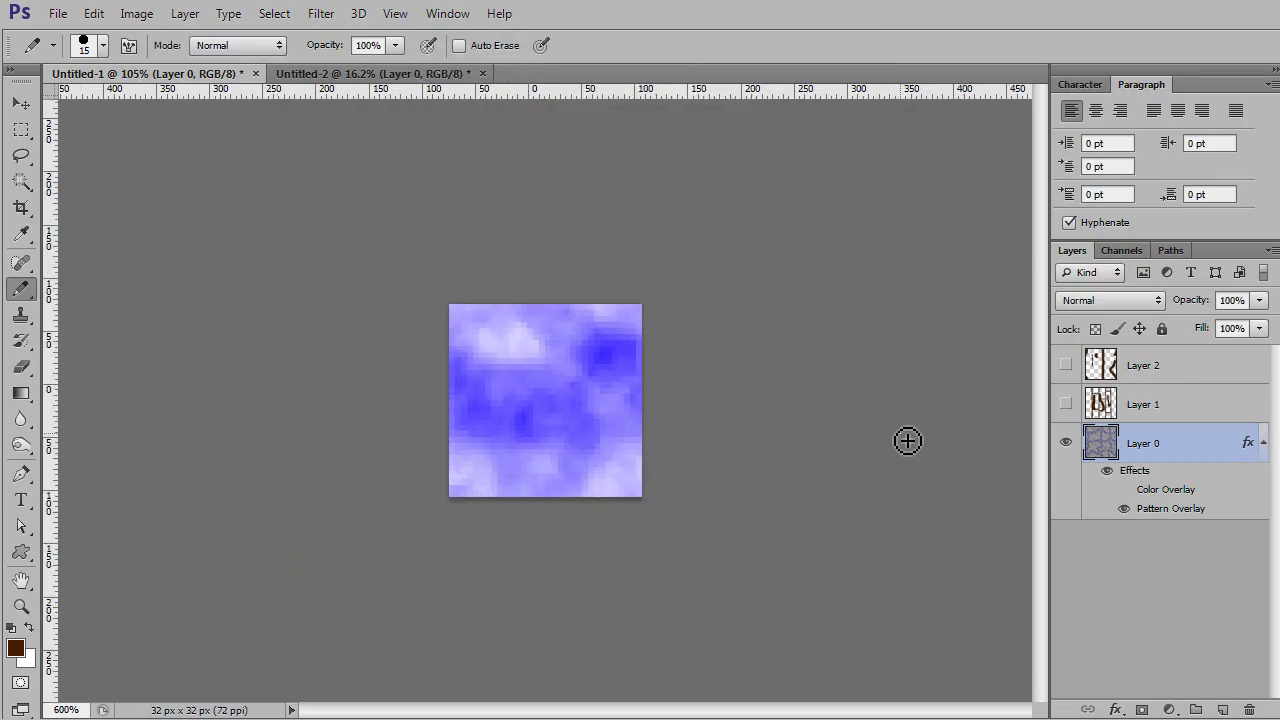
pyautogui.hotkey('ctrl', '+')
pyautogui.hotkey('ctrl', '+')
pyautogui.hotkey('ctrl', '+')
pyautogui.hotkey('ctrl', '+')
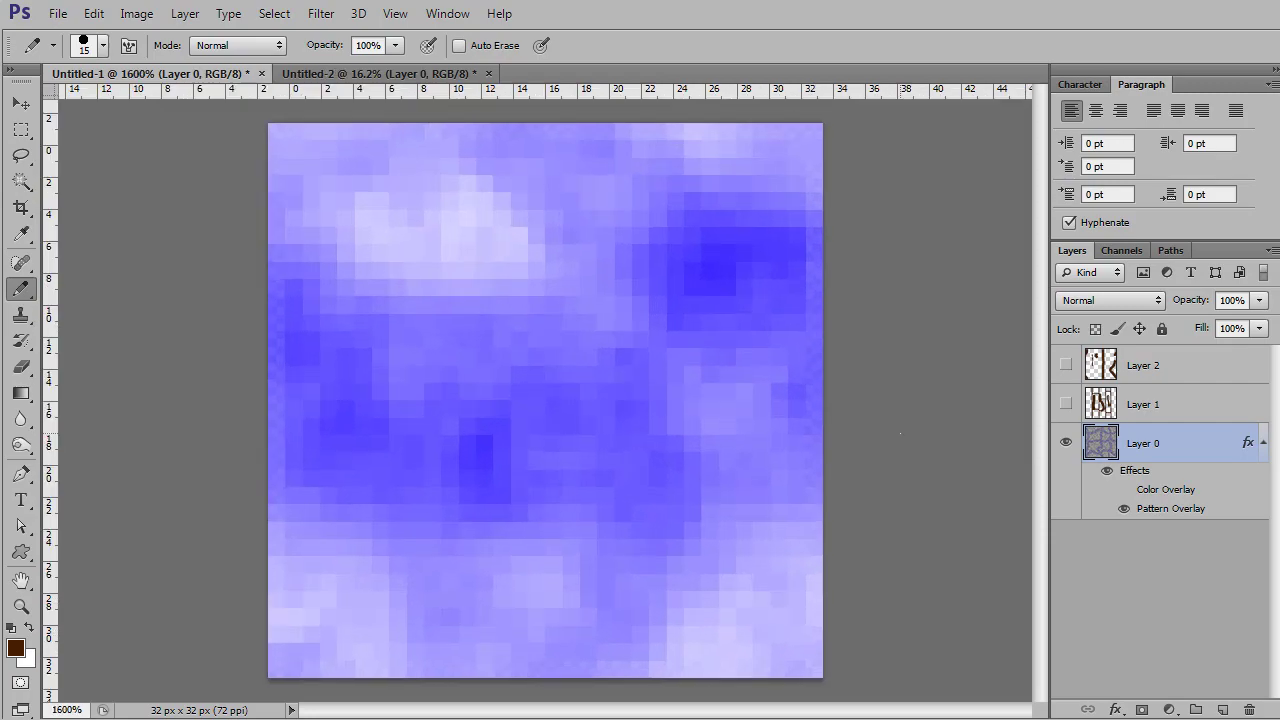
pyautogui.hotkey('ctrl', '-')
pyautogui.hotkey('ctrl', '-')
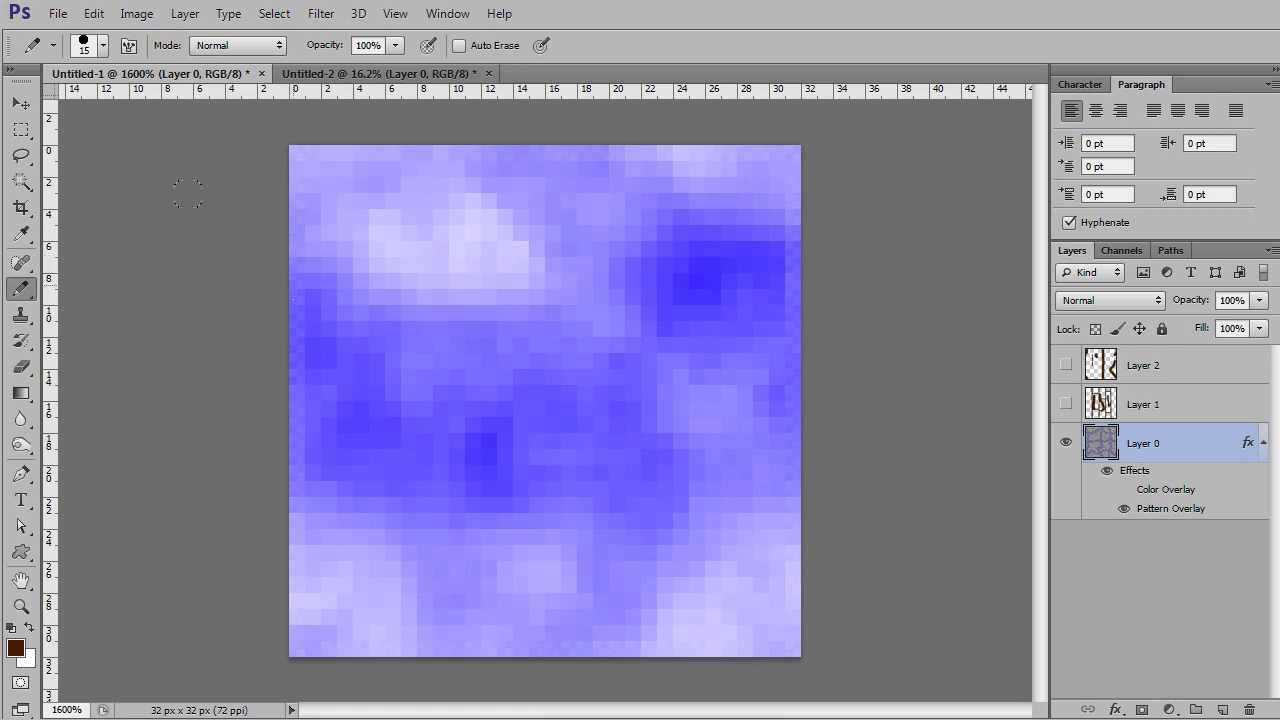
pyautogui.press('[')
pyautogui.press('[')
pyautogui.press('[')
# Undo the extra Layer 0 duplicates, then rasterize Layer 0's clouds Pattern Overlay into plain pixels.
pyautogui.hotkey('ctrl', 'j')
pyautogui.hotkey('ctrl', 'j')
pyautogui.hotkey('ctrl', 'j')
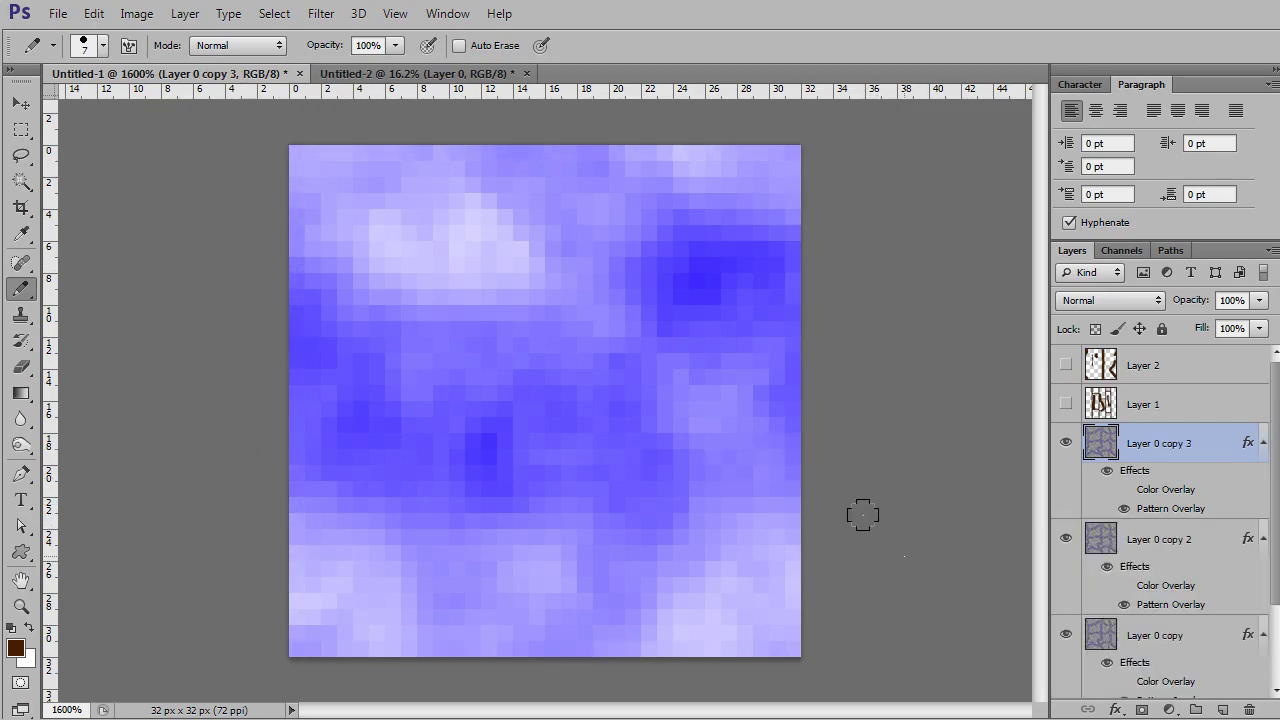
pyautogui.hotkey('ctrl', 'alt', 'z')
pyautogui.hotkey('ctrl', 'alt', 'z')
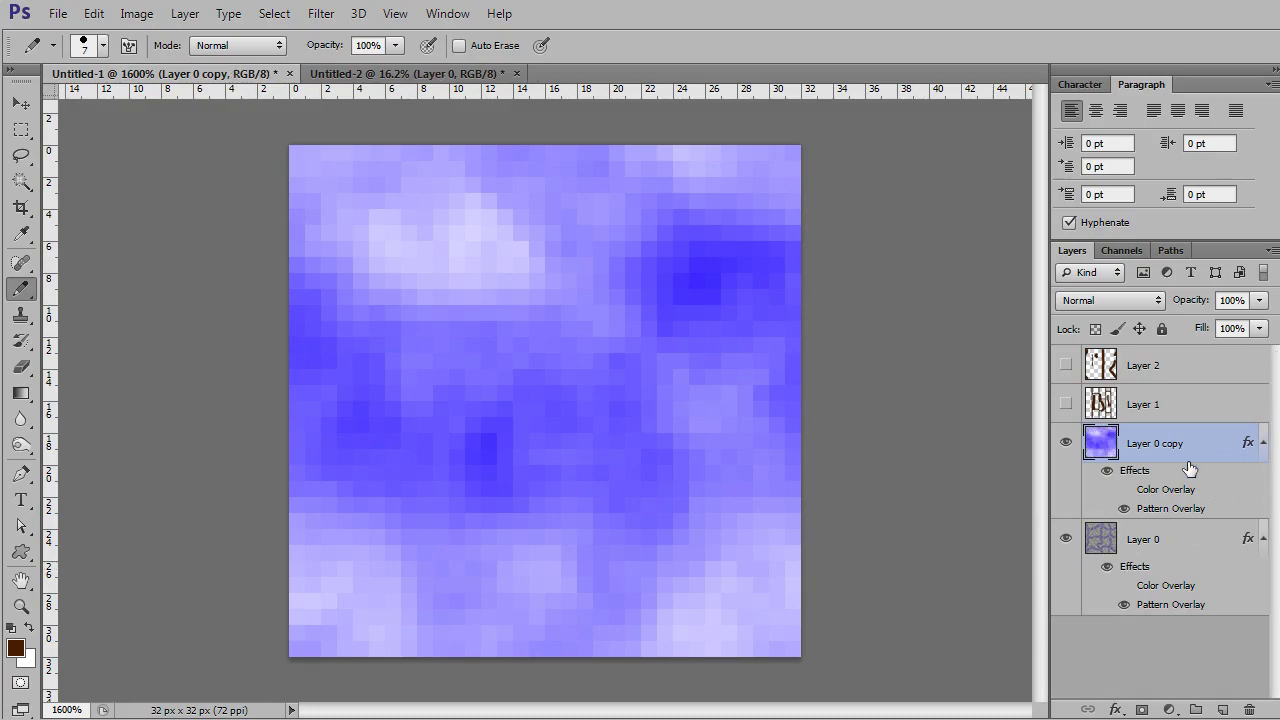
pyautogui.hotkey('ctrl', 'alt', 'z')
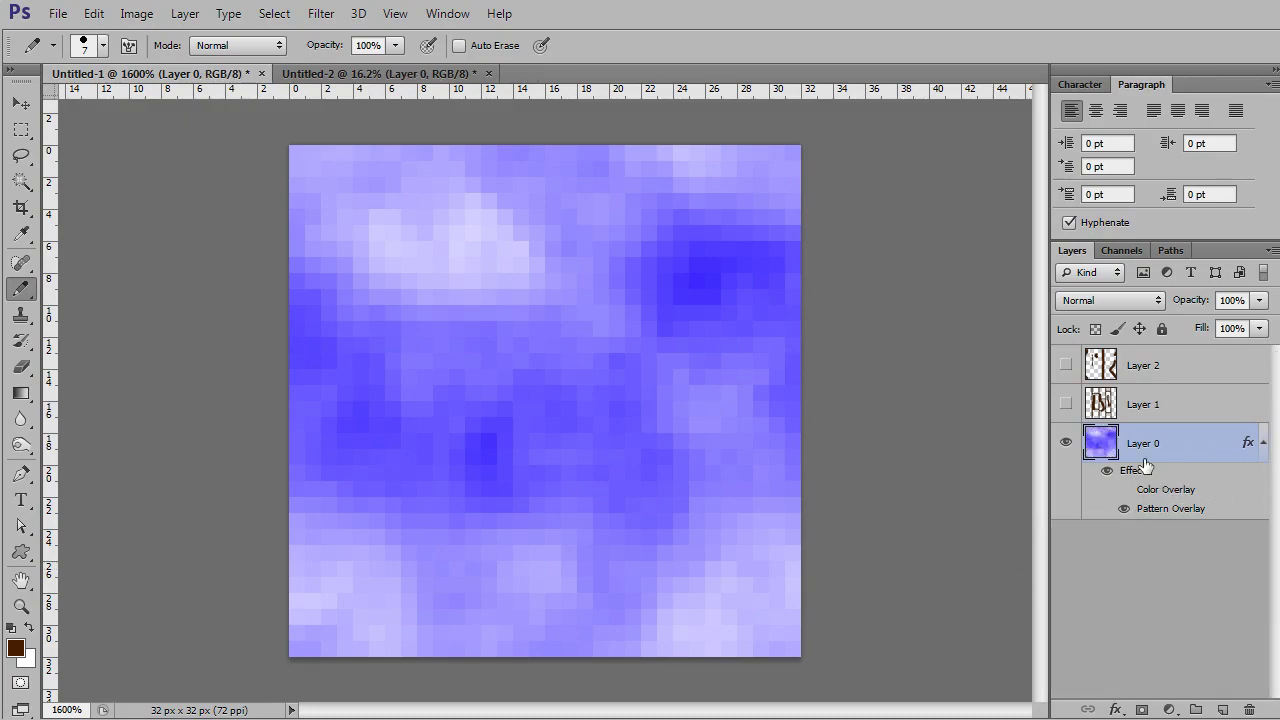
pyautogui.rightClick(1153, 451)
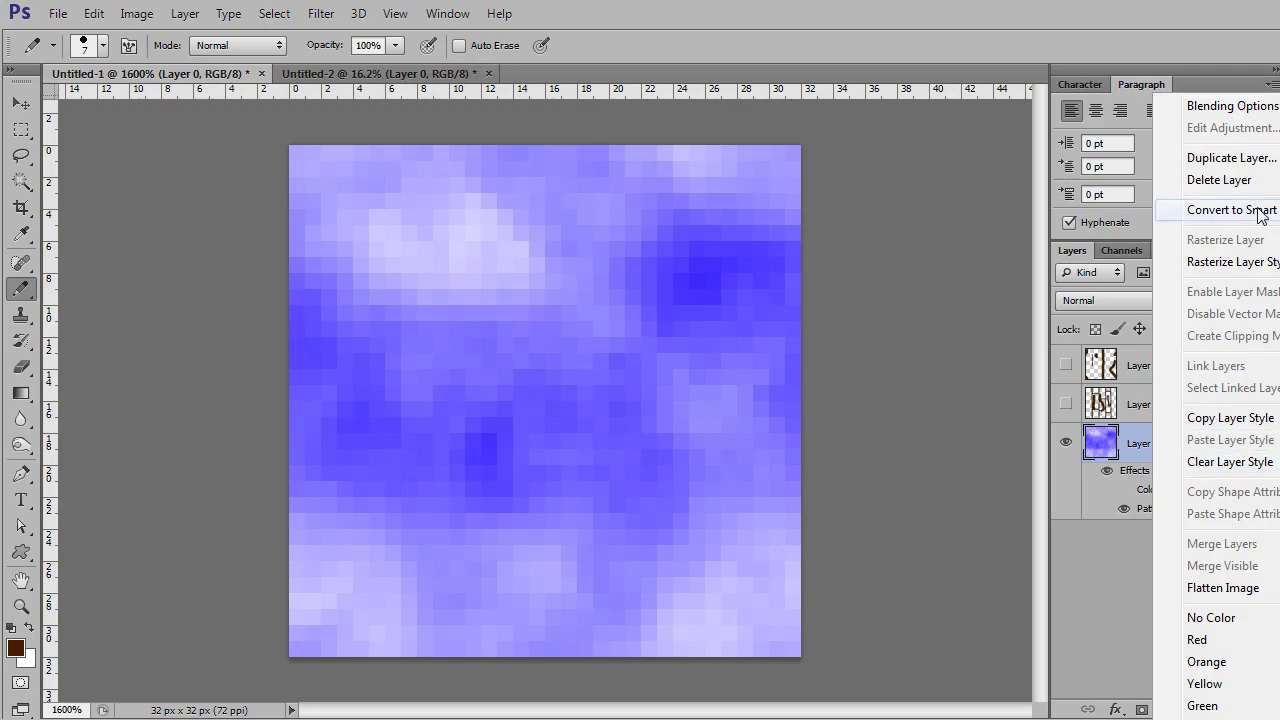
pyautogui.click(1240, 261)
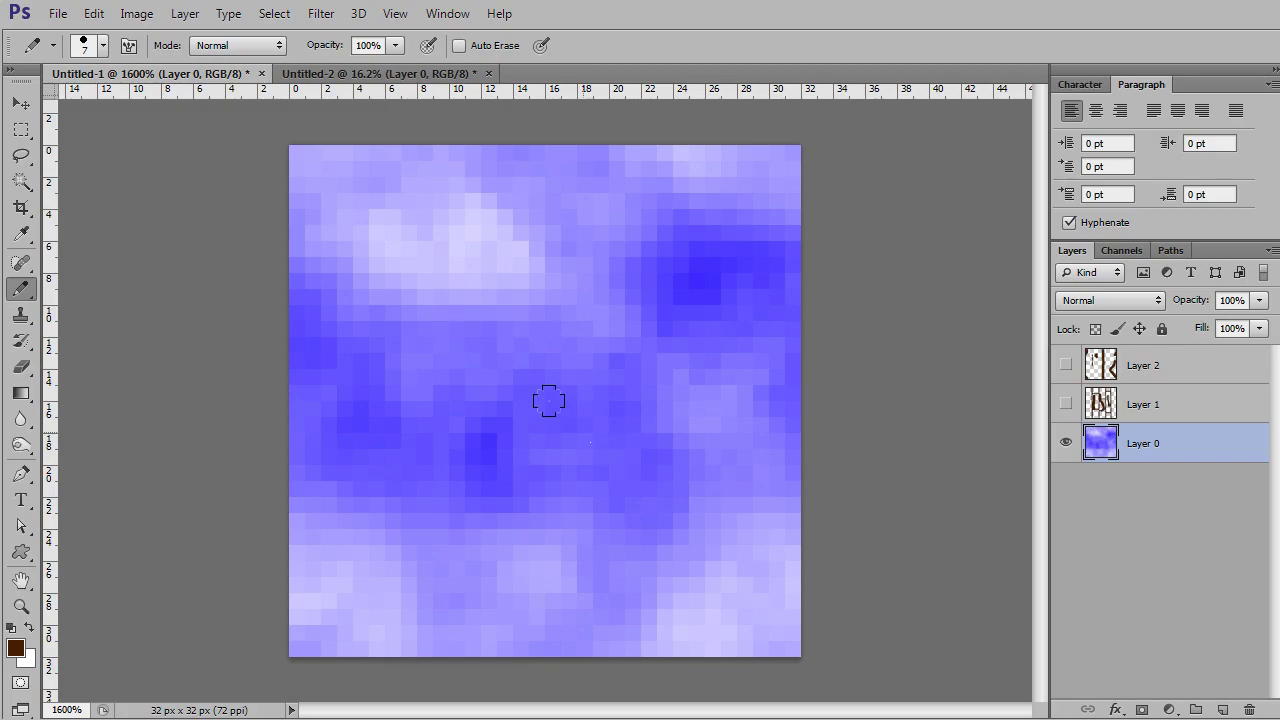
# Apply a wrap-around Offset filter to shift the clouds pattern across the 32px tile.
pyautogui.click(321, 14)
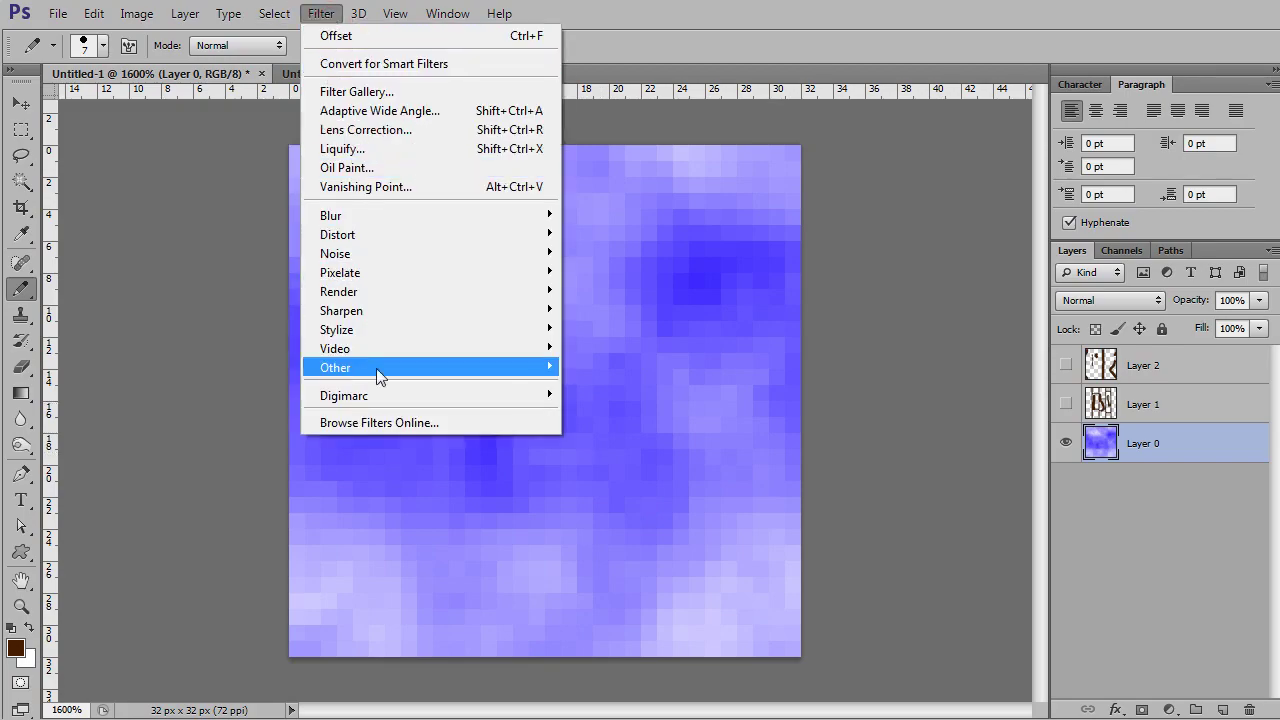
pyautogui.moveTo(376, 370)
pyautogui.click(598, 443)
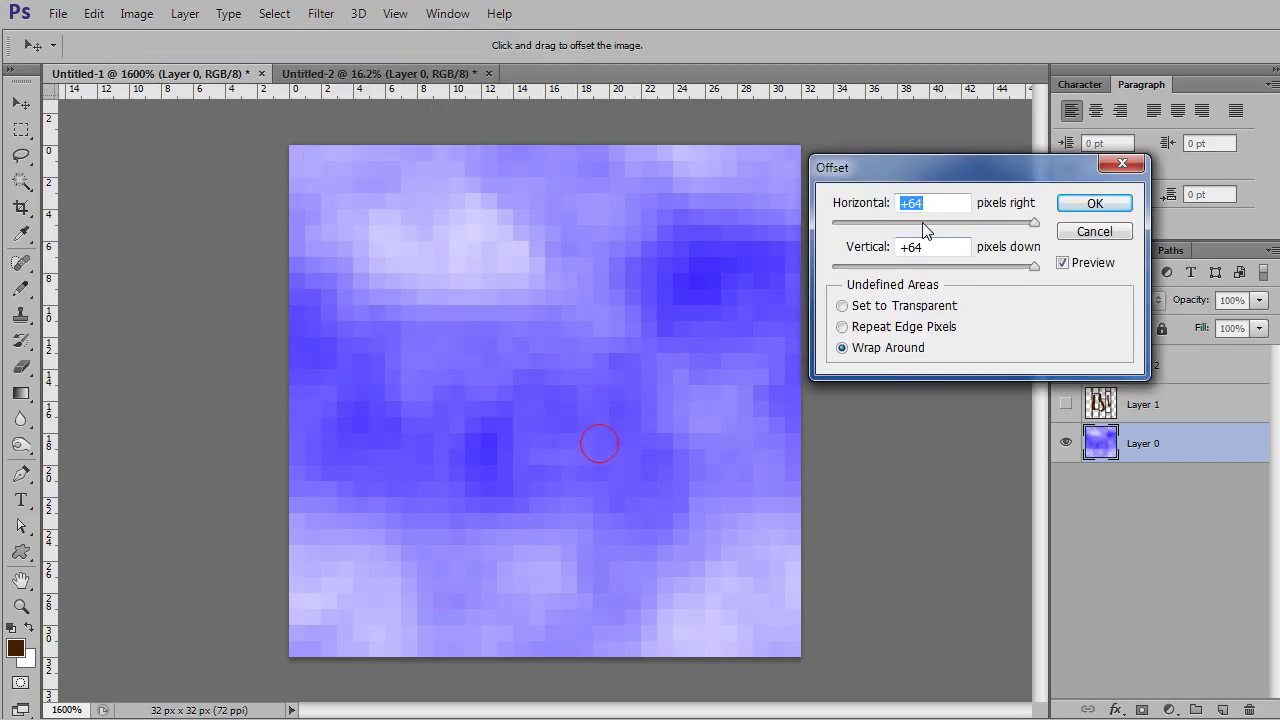
pyautogui.moveTo(934, 223); pyautogui.dragTo(952, 268)
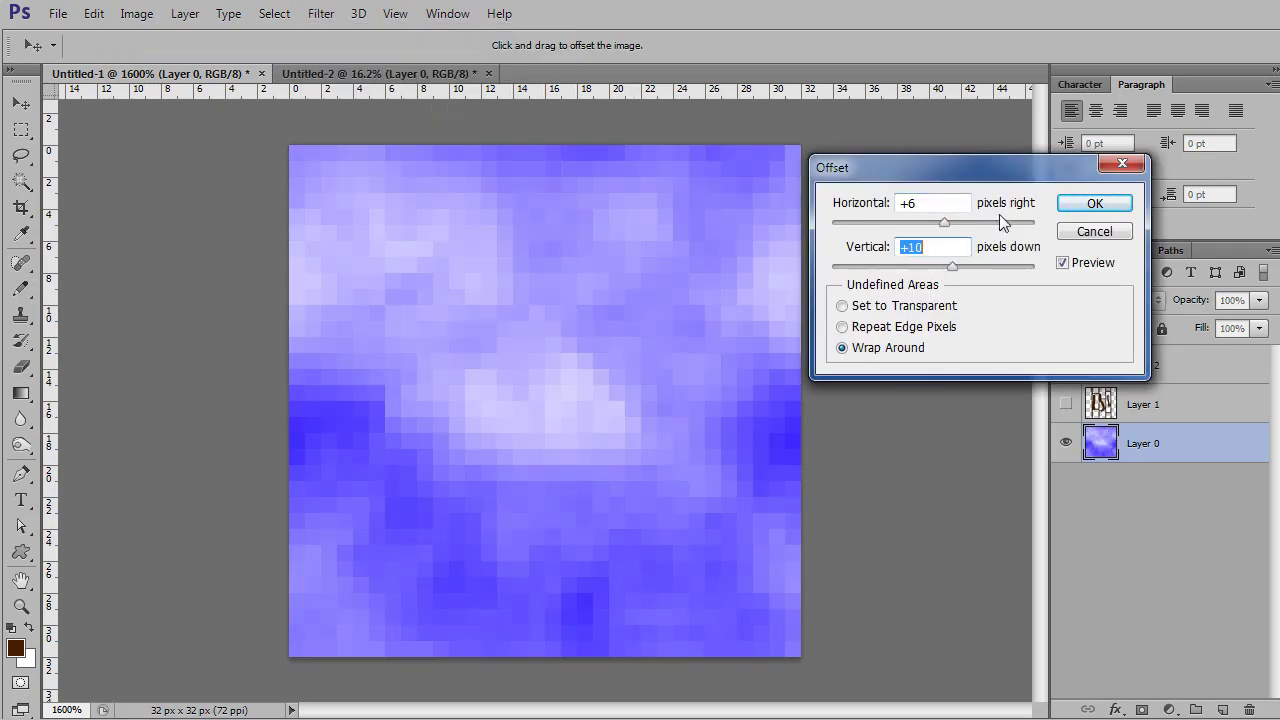
pyautogui.click(1094, 203)
pyautogui.press('b')
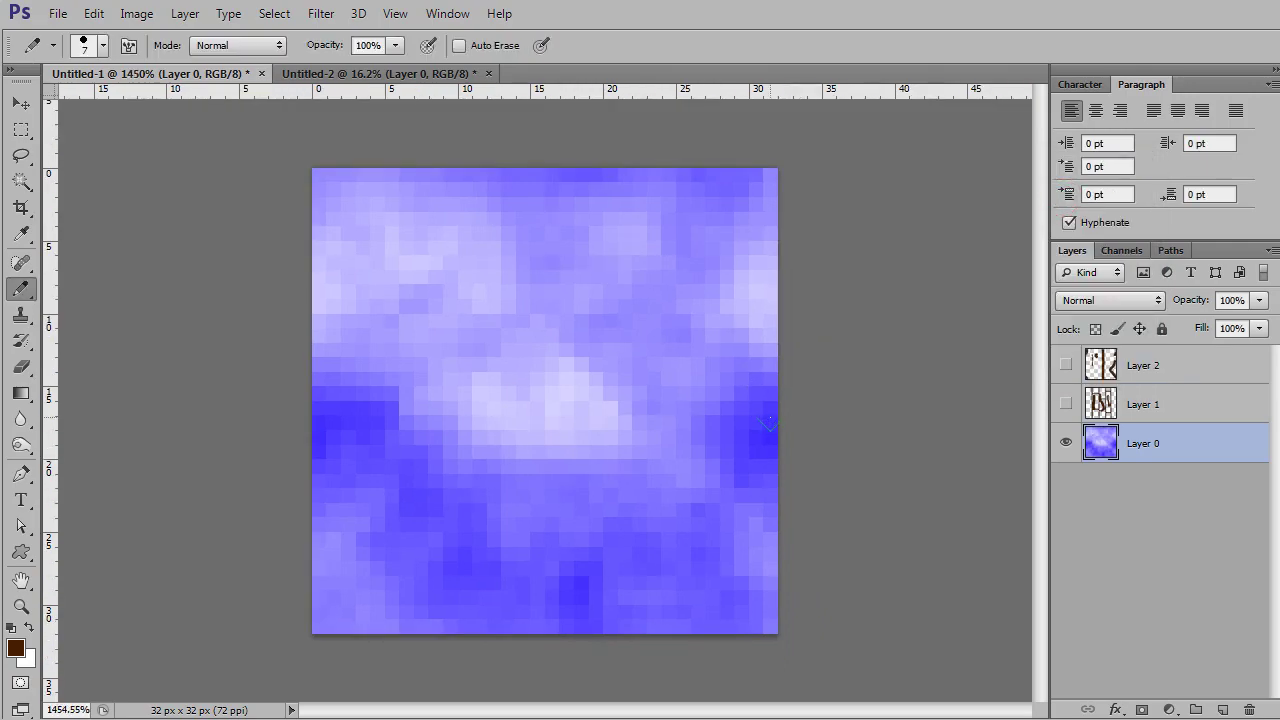
# Compare the tile with and without the offset at 100% zoom, then switch to Explorer.
pyautogui.hotkey('ctrl', '1')
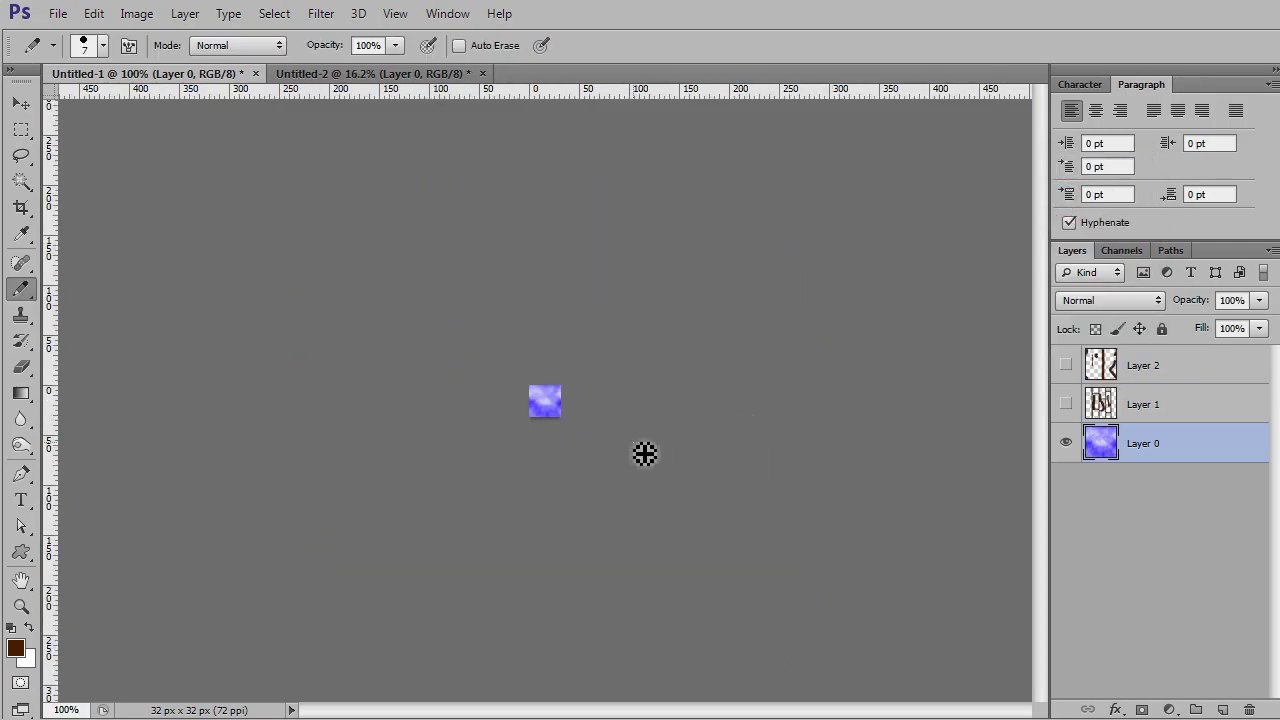
pyautogui.hotkey('ctrl', 'z')
pyautogui.hotkey('ctrl', 'z')
pyautogui.hotkey('ctrl', 'z')
pyautogui.hotkey('ctrl', 'z')
pyautogui.hotkey('ctrl', 'z')
pyautogui.hotkey('ctrl', 'z')
pyautogui.hotkey('ctrl', 'z')
pyautogui.hotkey('ctrl', 'z')
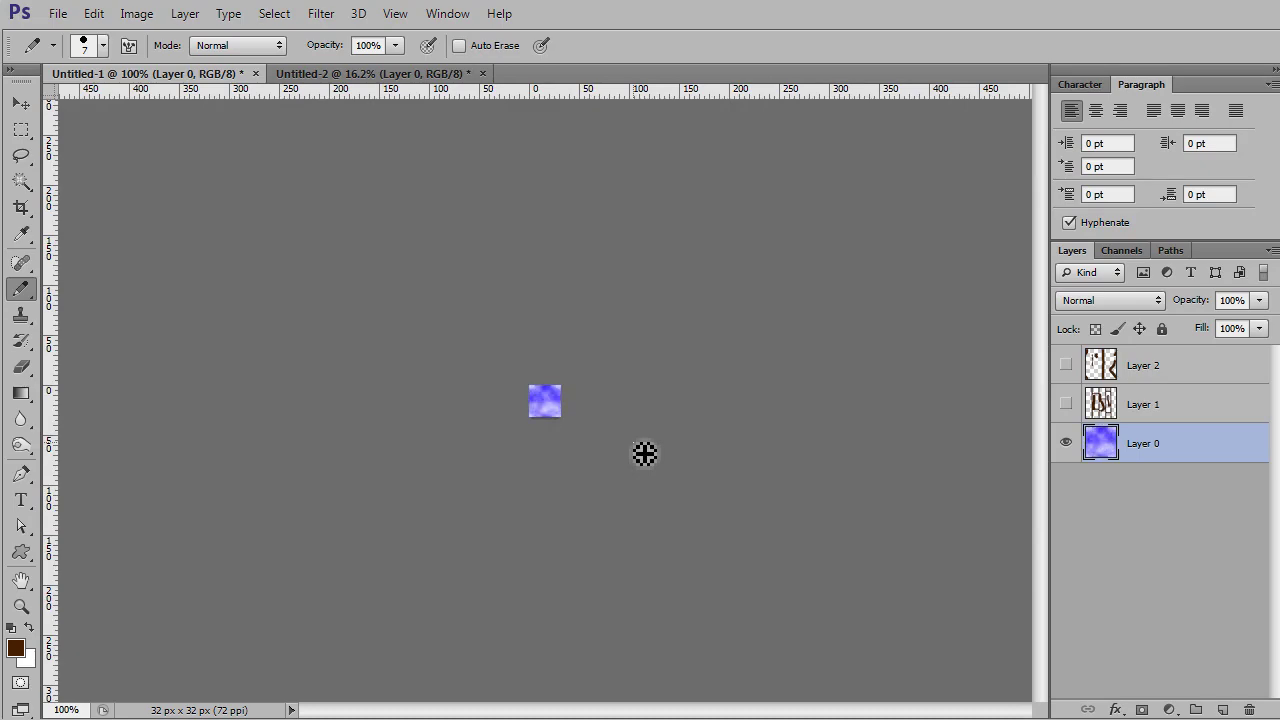
pyautogui.hotkey('ctrl', 'z')
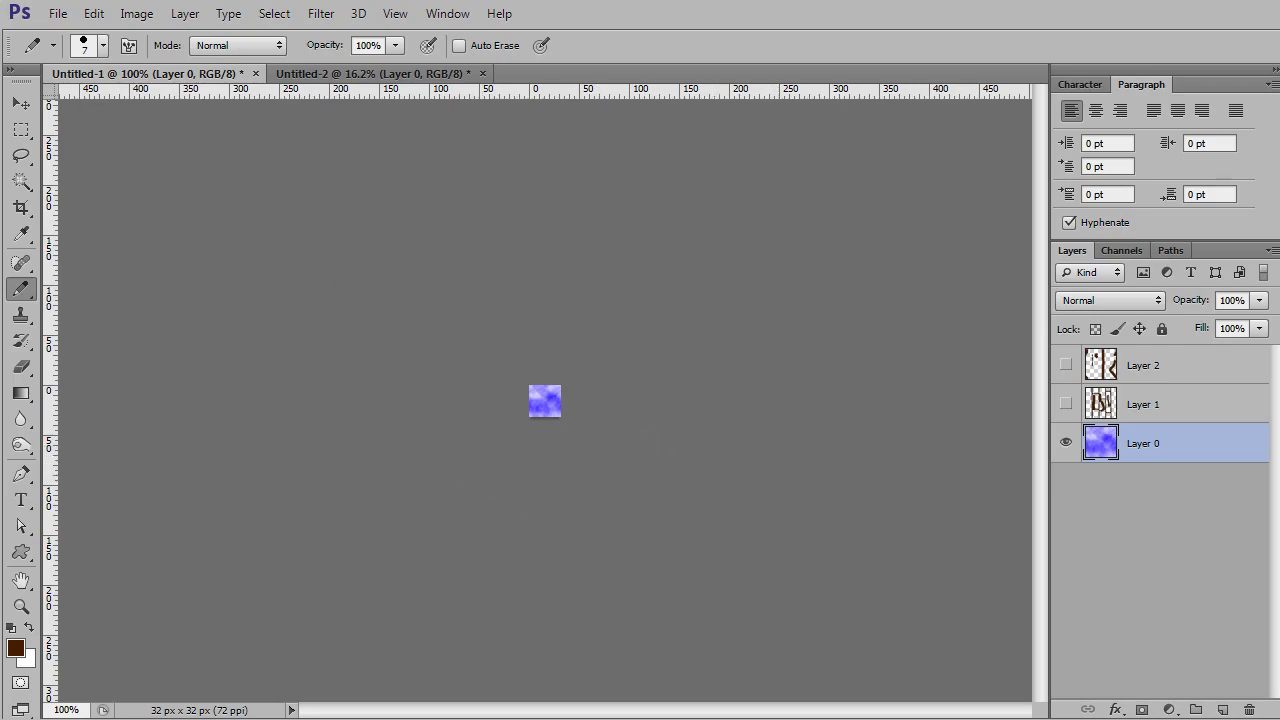
pyautogui.hotkey('alt', 'Tab')
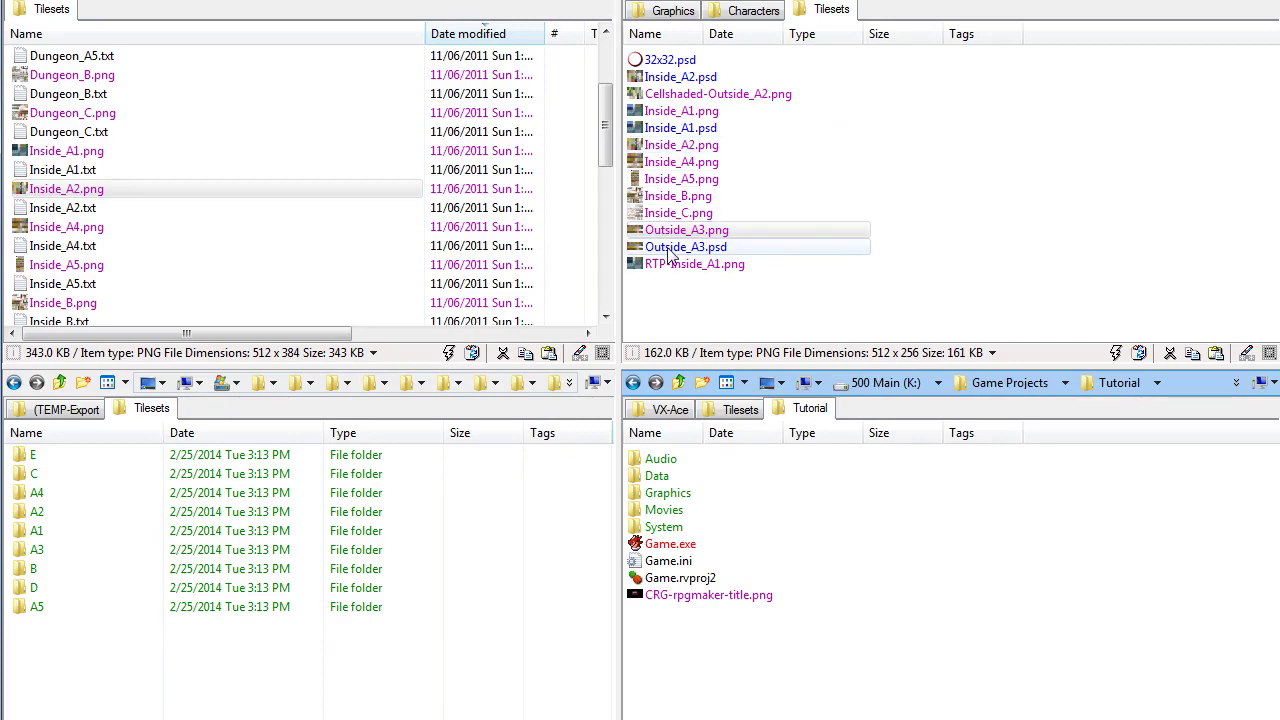
# Preview the tilesets from Inside_C.png back to Inside_A5.png, then copy Inside_A5.png into the other Tilesets folder.
pyautogui.moveTo(671, 255)
pyautogui.doubleClick(680, 213)
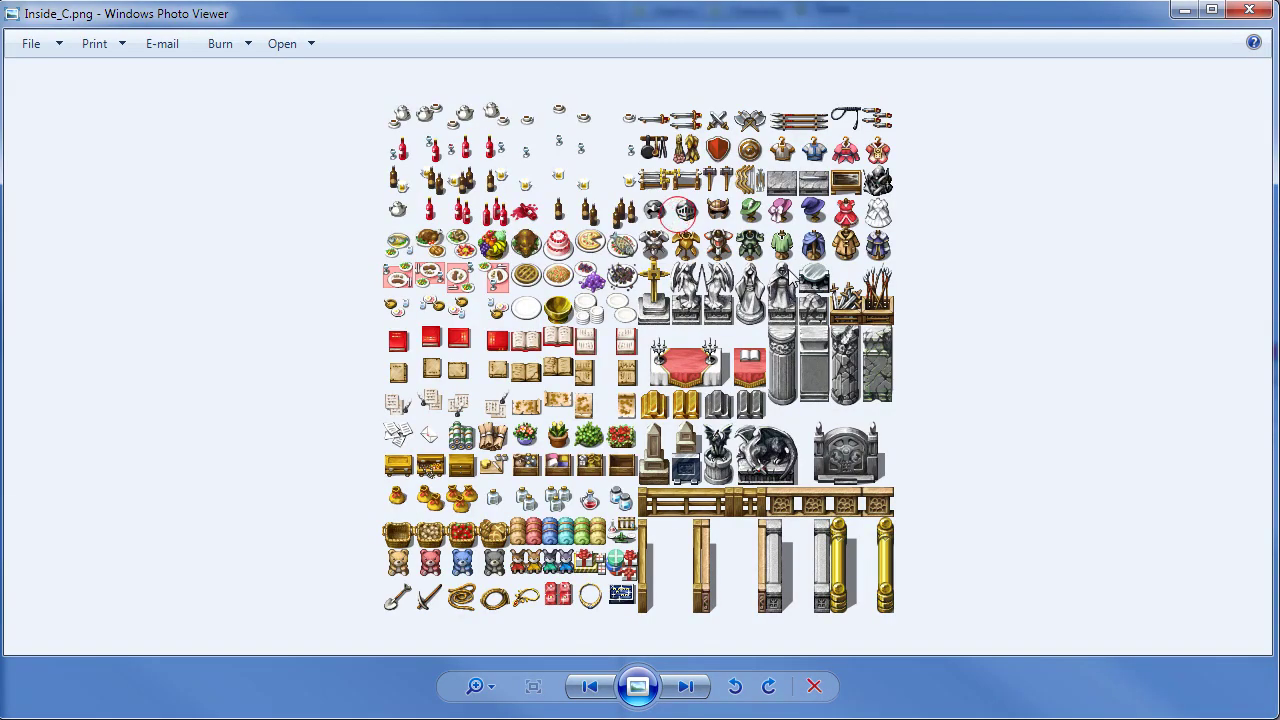
pyautogui.press('Left')
pyautogui.press('Left')
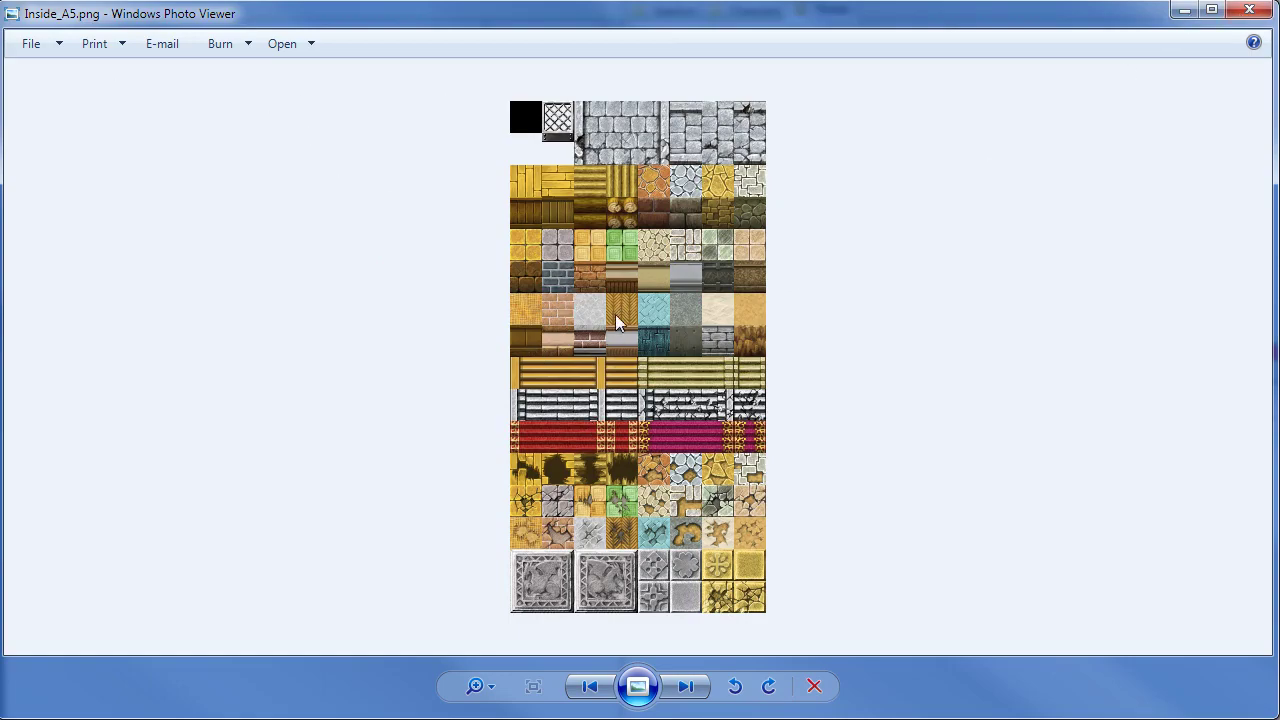
pyautogui.click(1247, 12)
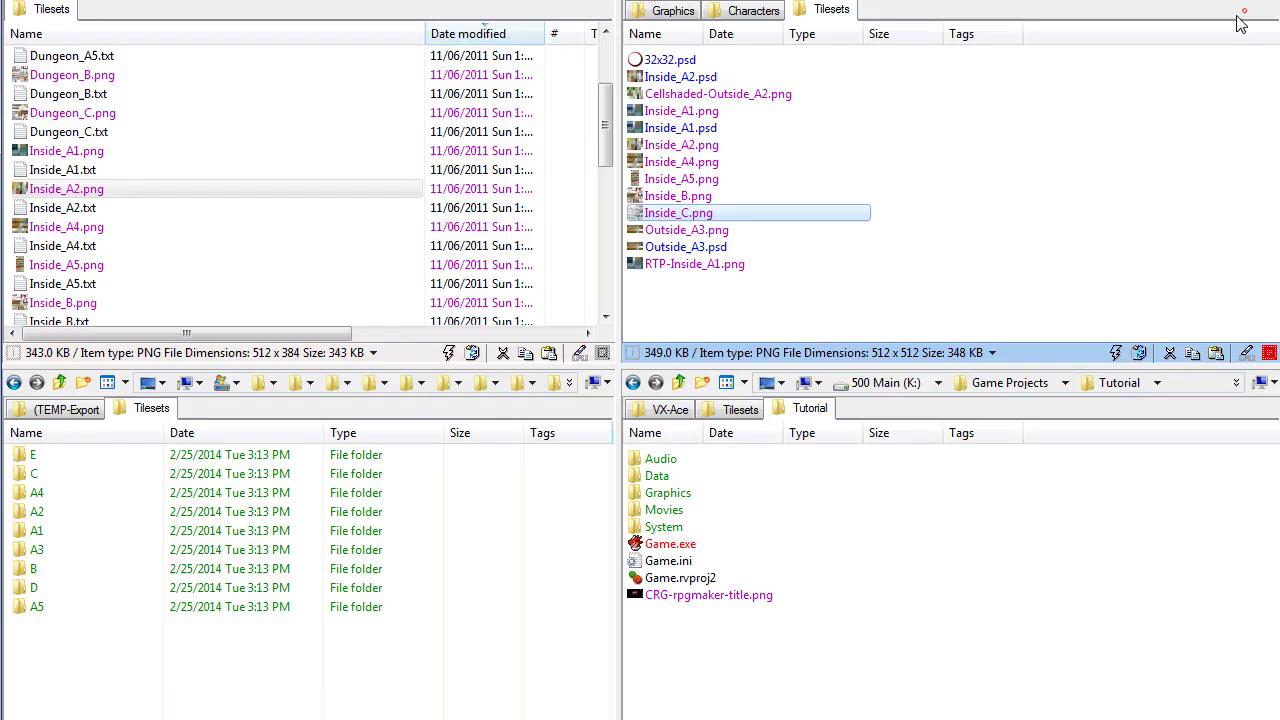
pyautogui.click(686, 179)
pyautogui.moveTo(770, 185); pyautogui.dragTo(432, 700)
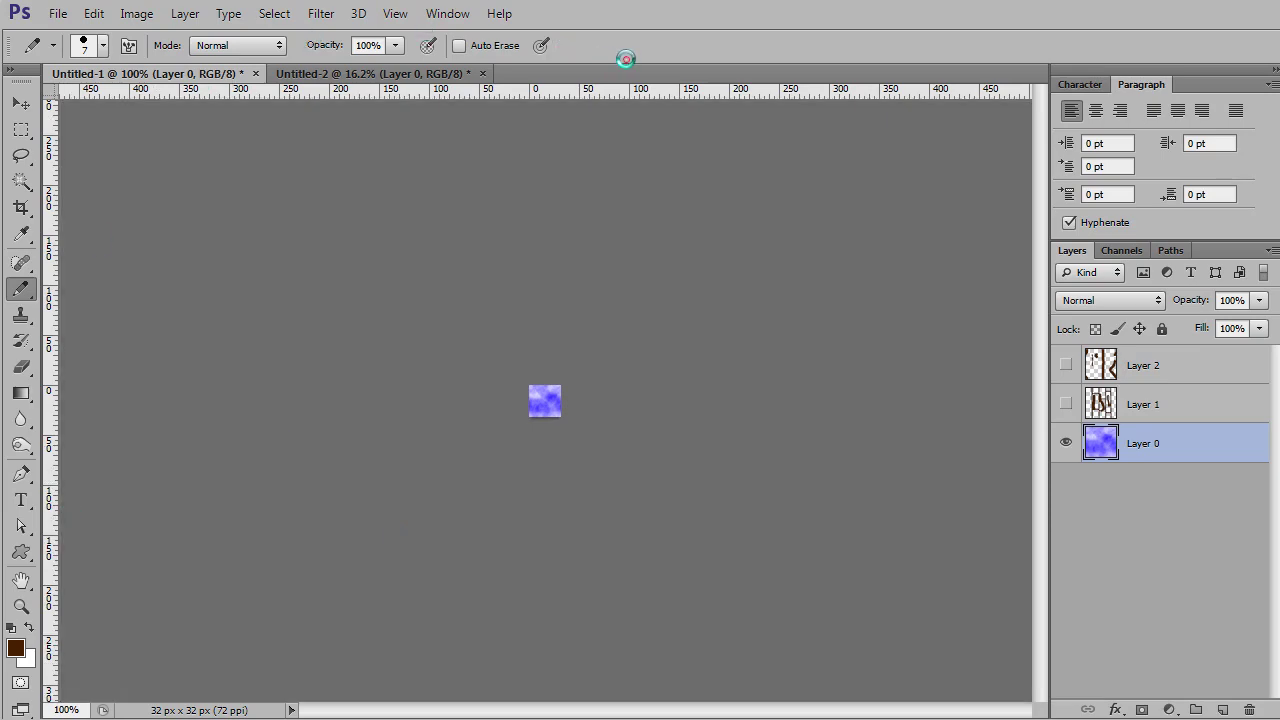
# Move the cloud tile into Inside_A5.png as Layer 1, aligned exactly to a floor tile slot, then return to Explorer.
pyautogui.click(155, 73)
pyautogui.press('v')
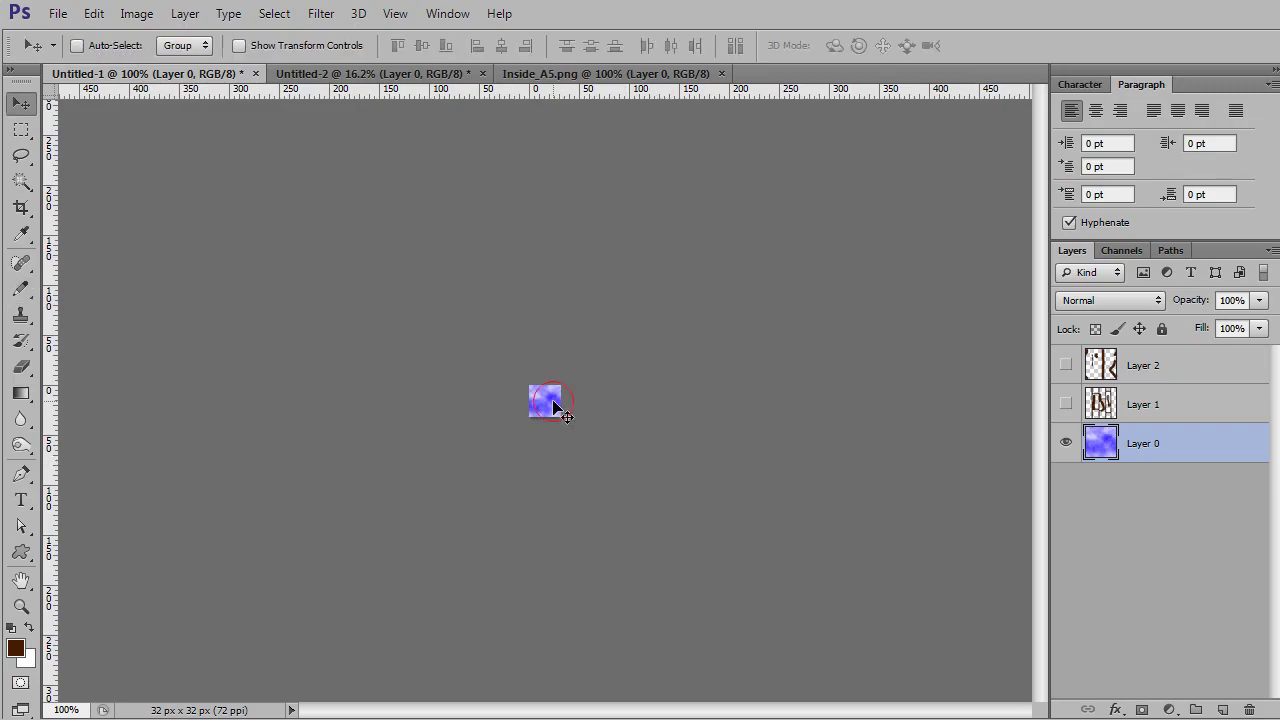
pyautogui.moveTo(556, 408); pyautogui.dragTo(450, 372)
pyautogui.scroll(2, 440, 385)
pyautogui.scroll(5, 436, 390)
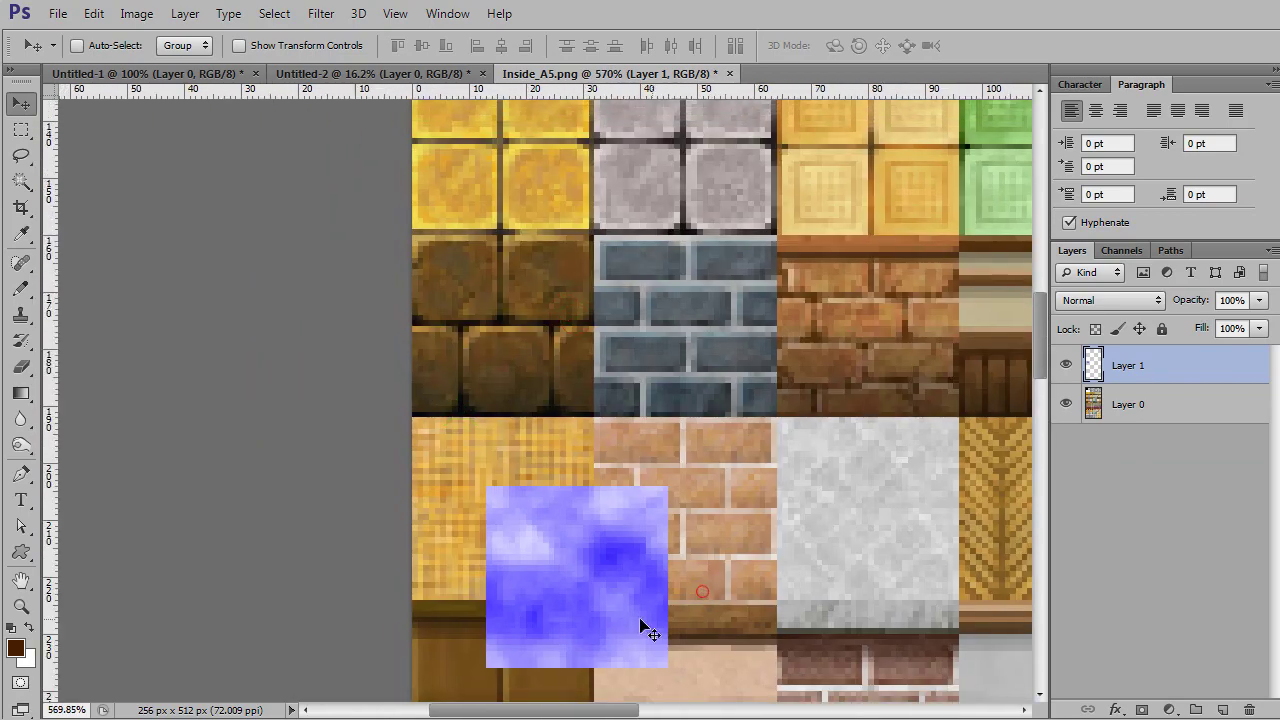
pyautogui.moveTo(576, 592); pyautogui.dragTo(508, 517)
pyautogui.press('Down')
pyautogui.press('Left')
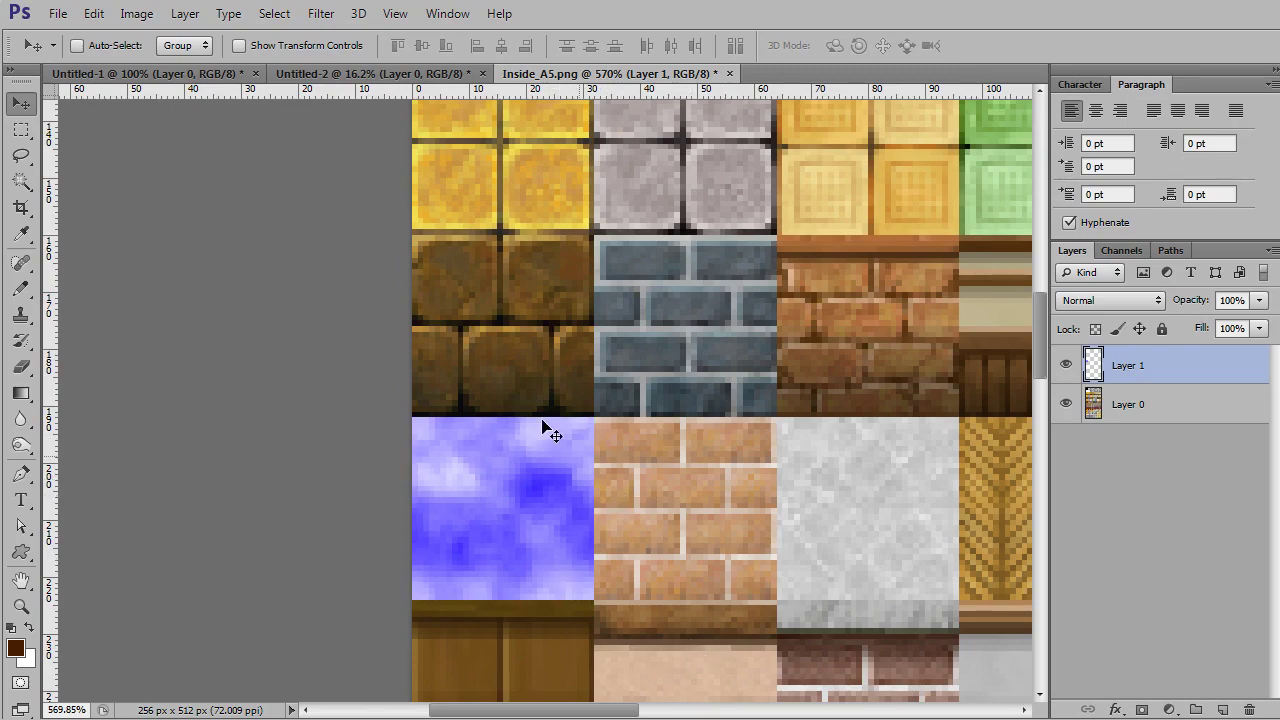
pyautogui.hotkey('alt', 'Tab')
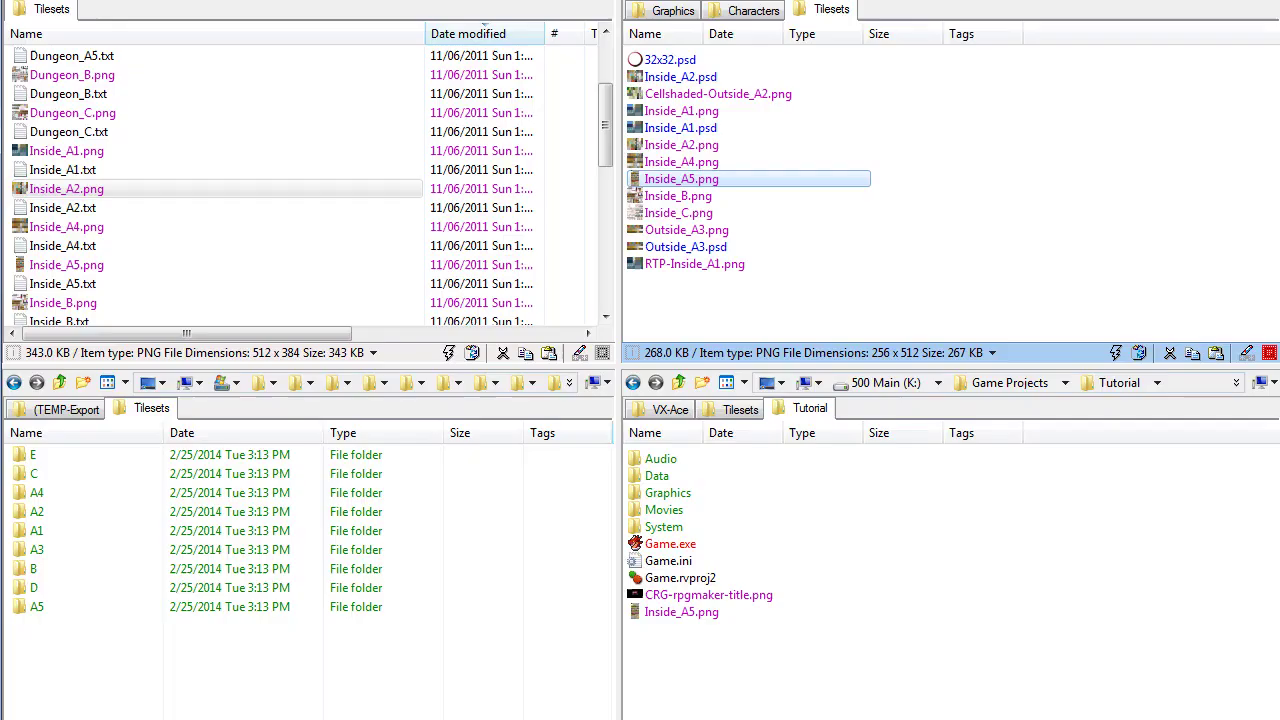
# Move the edited Inside_A5.png from Tutorial into the Tilesets folder, replacing the existing file.
pyautogui.click(685, 615)
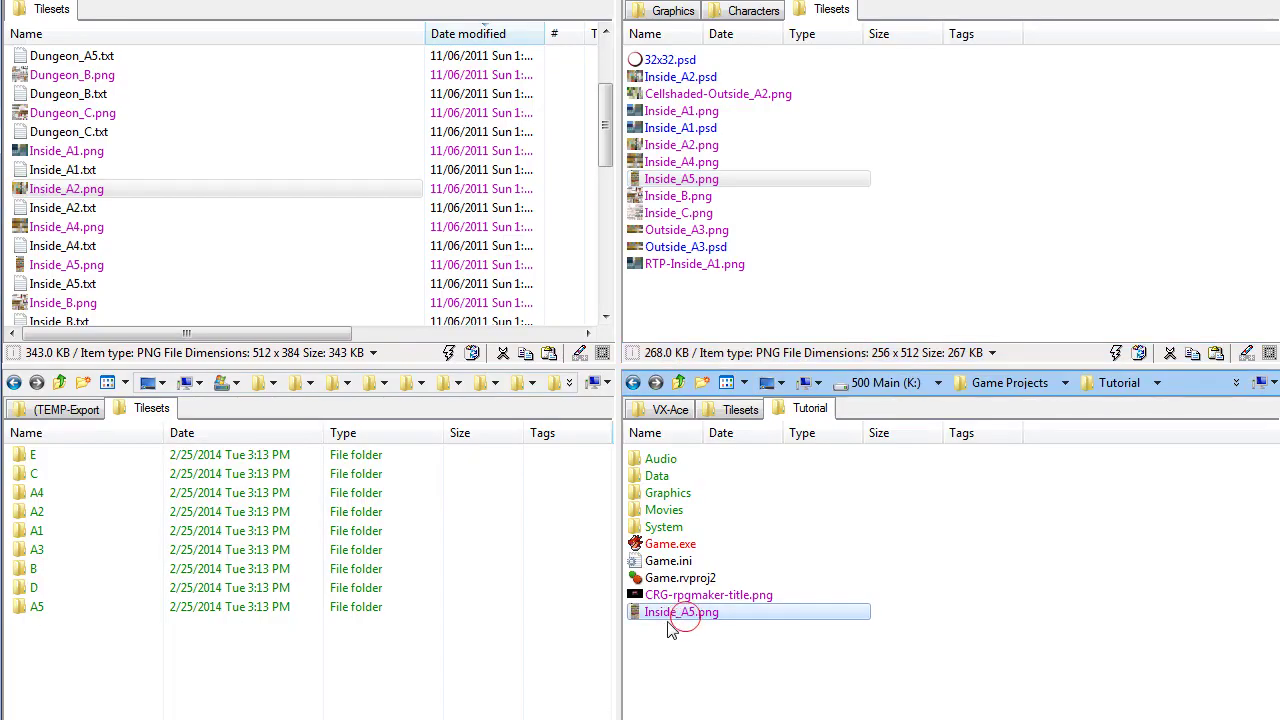
pyautogui.moveTo(670, 628); pyautogui.dragTo(768, 274)
pyautogui.click(579, 262)
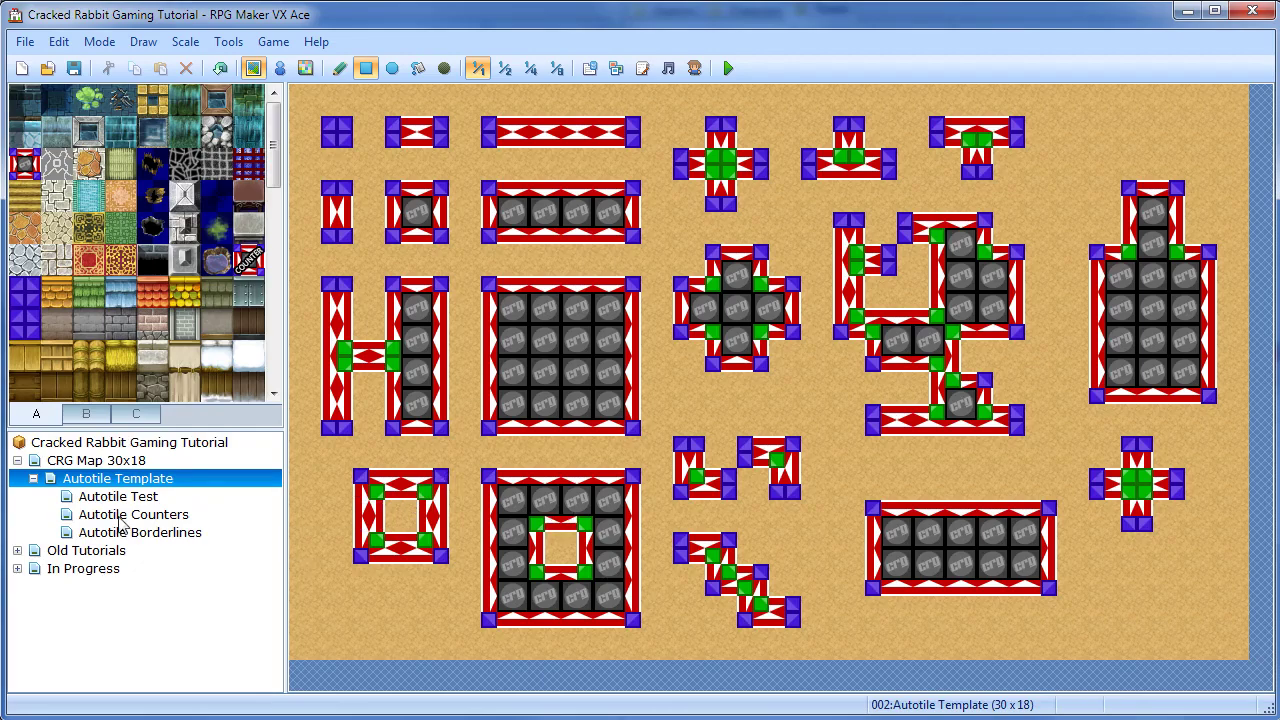
# Cover the Autotile Test map with grass, then reload the tileset via the Database and OK.
pyautogui.click(127, 498)
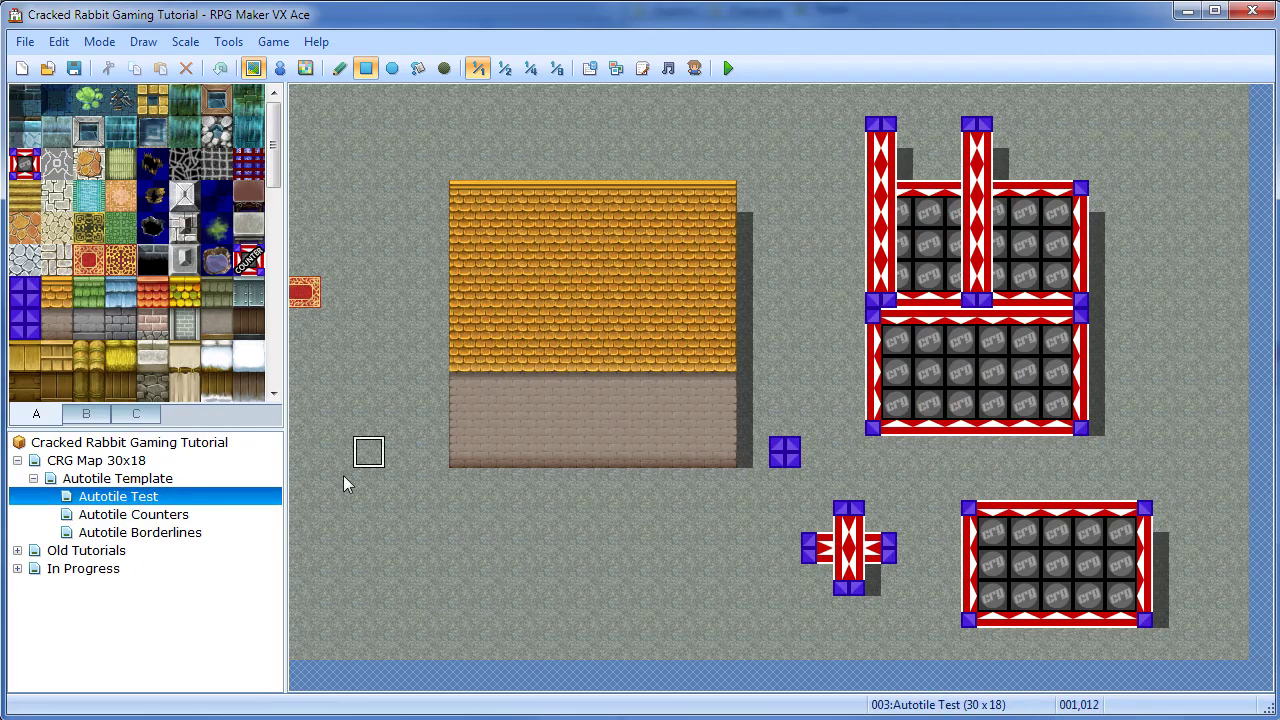
pyautogui.moveTo(343, 475); pyautogui.dragTo(1242, 90)
pyautogui.moveTo(628, 387); pyautogui.dragTo(1240, 706)
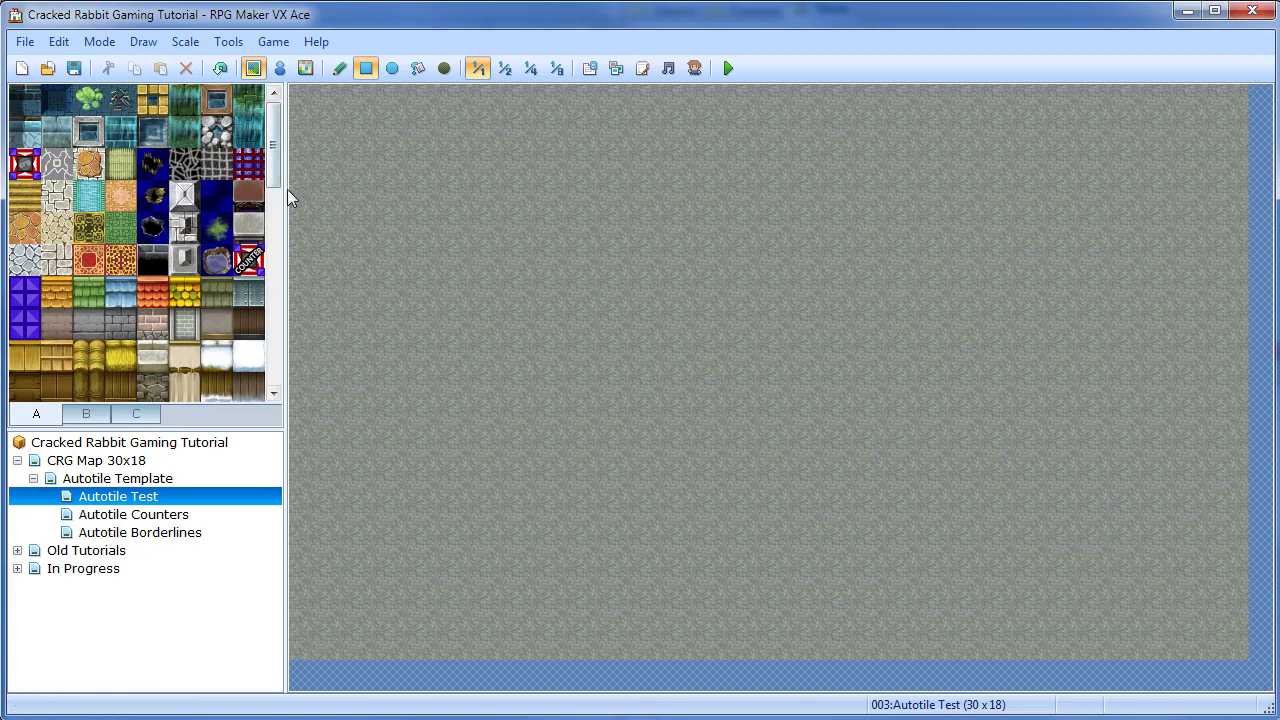
pyautogui.moveTo(274, 176); pyautogui.dragTo(271, 313)
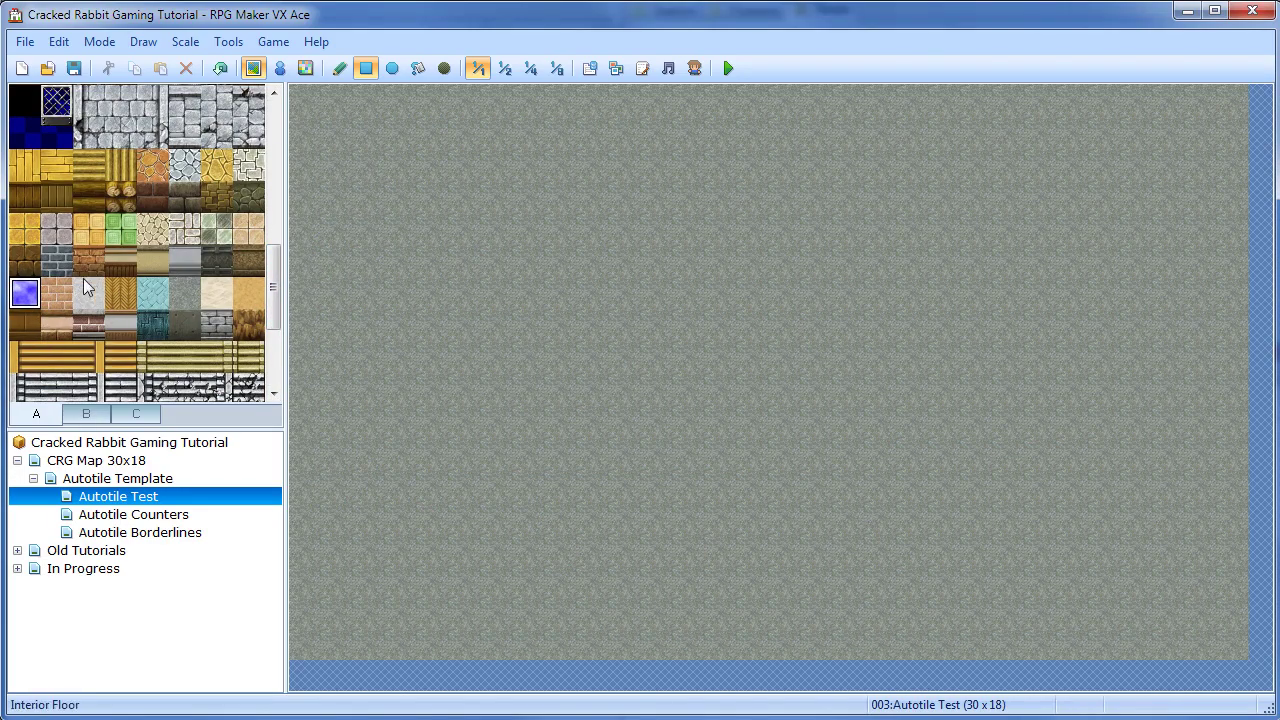
pyautogui.click(590, 68)
pyautogui.click(846, 700)
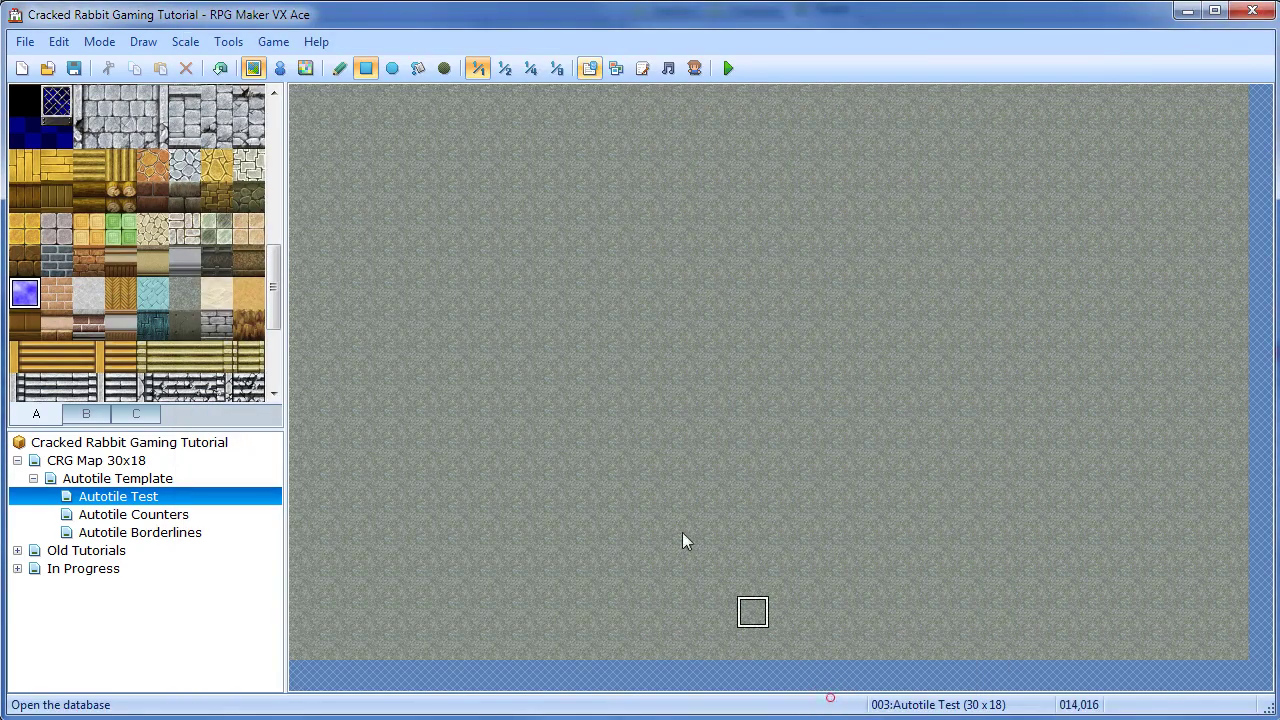
# Paint cloud floor rectangles over the map, extending them to the top, left column and bottom.
pyautogui.moveTo(405, 293); pyautogui.dragTo(956, 574)
pyautogui.moveTo(430, 228); pyautogui.dragTo(937, 264)
pyautogui.moveTo(395, 195); pyautogui.dragTo(388, 306)
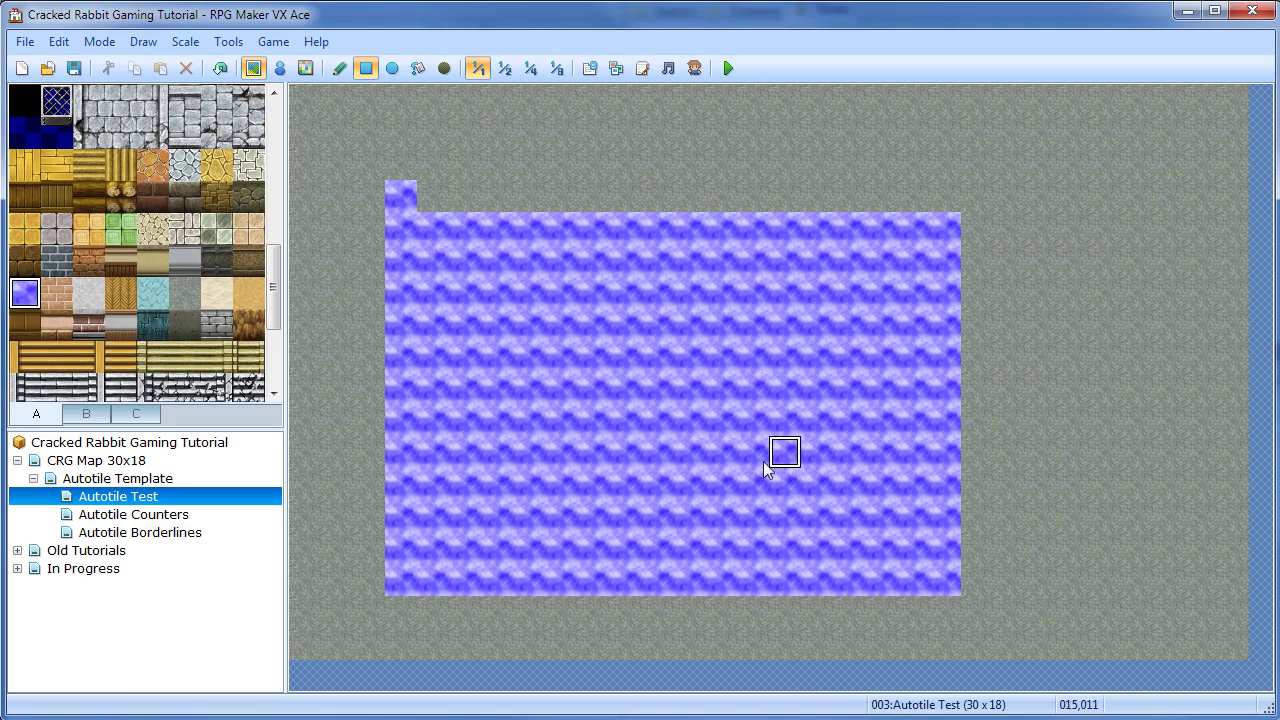
pyautogui.moveTo(389, 157); pyautogui.dragTo(1113, 157)
pyautogui.moveTo(991, 567); pyautogui.dragTo(381, 603)
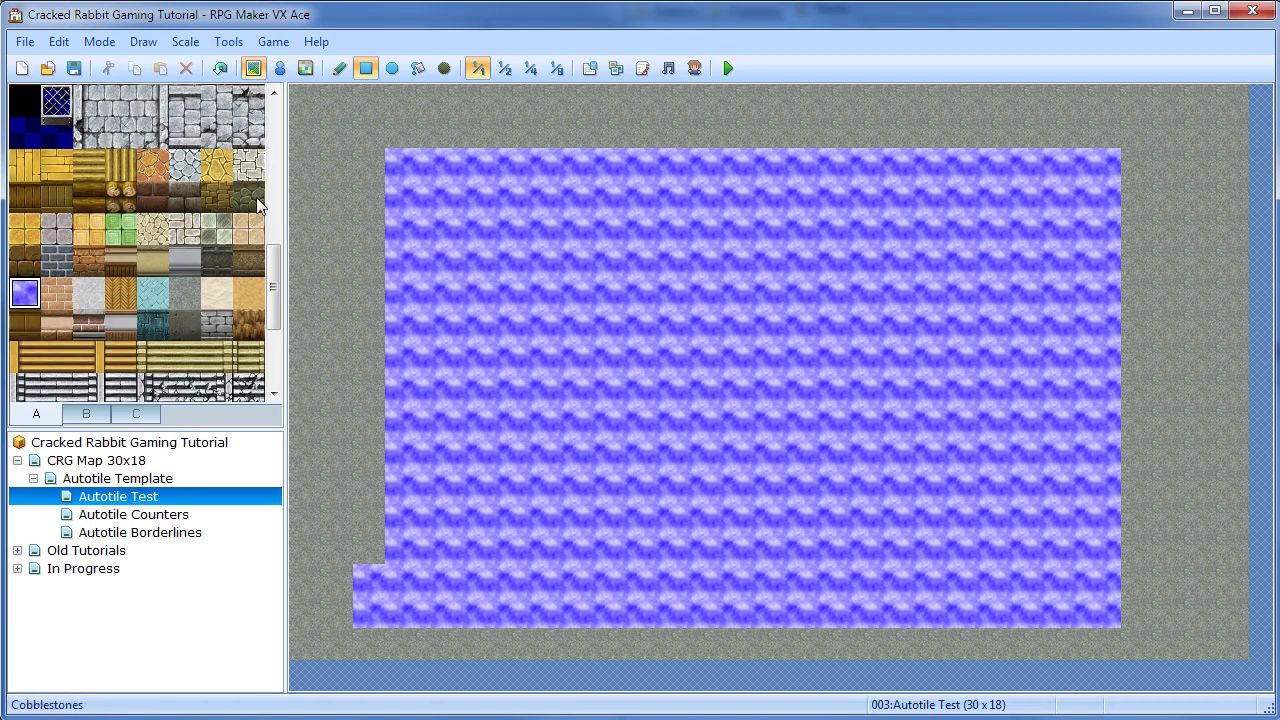
# Paint a sand patch on the upper left and a pale beige patch on the right.
pyautogui.click(248, 291)
pyautogui.moveTo(368, 166); pyautogui.dragTo(792, 460)
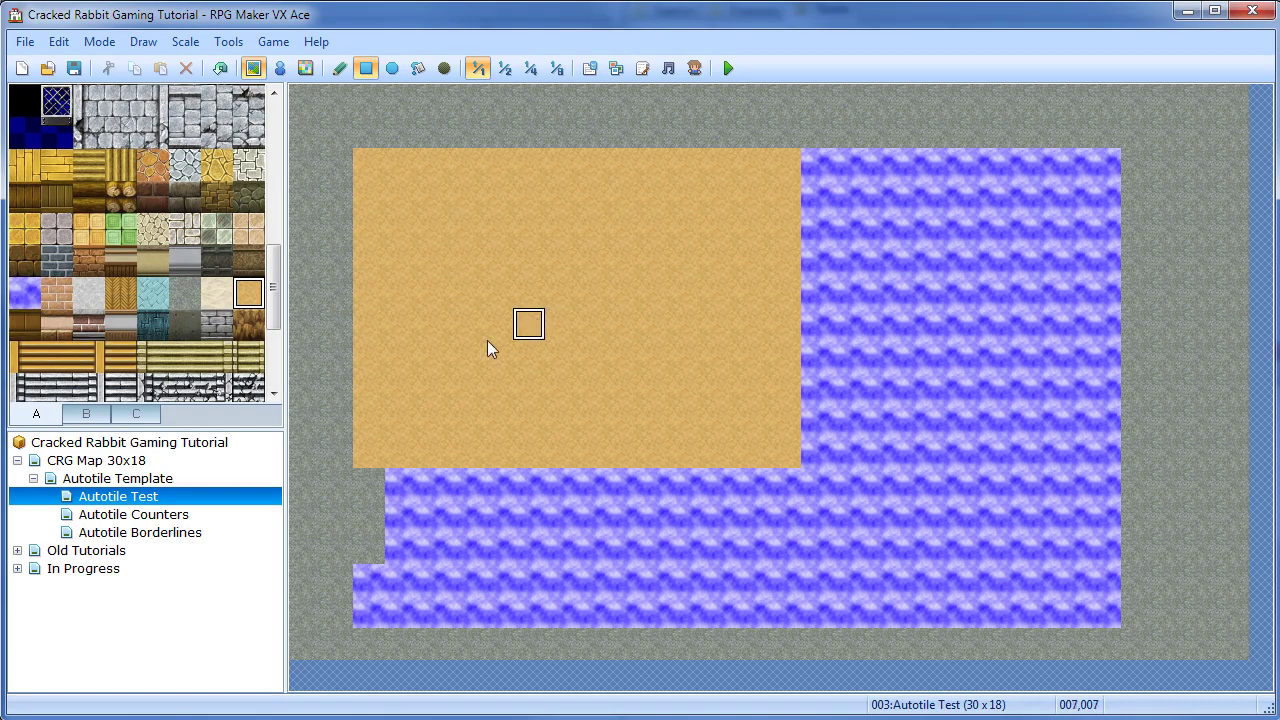
pyautogui.click(214, 296)
pyautogui.moveTo(757, 286); pyautogui.dragTo(1181, 550)
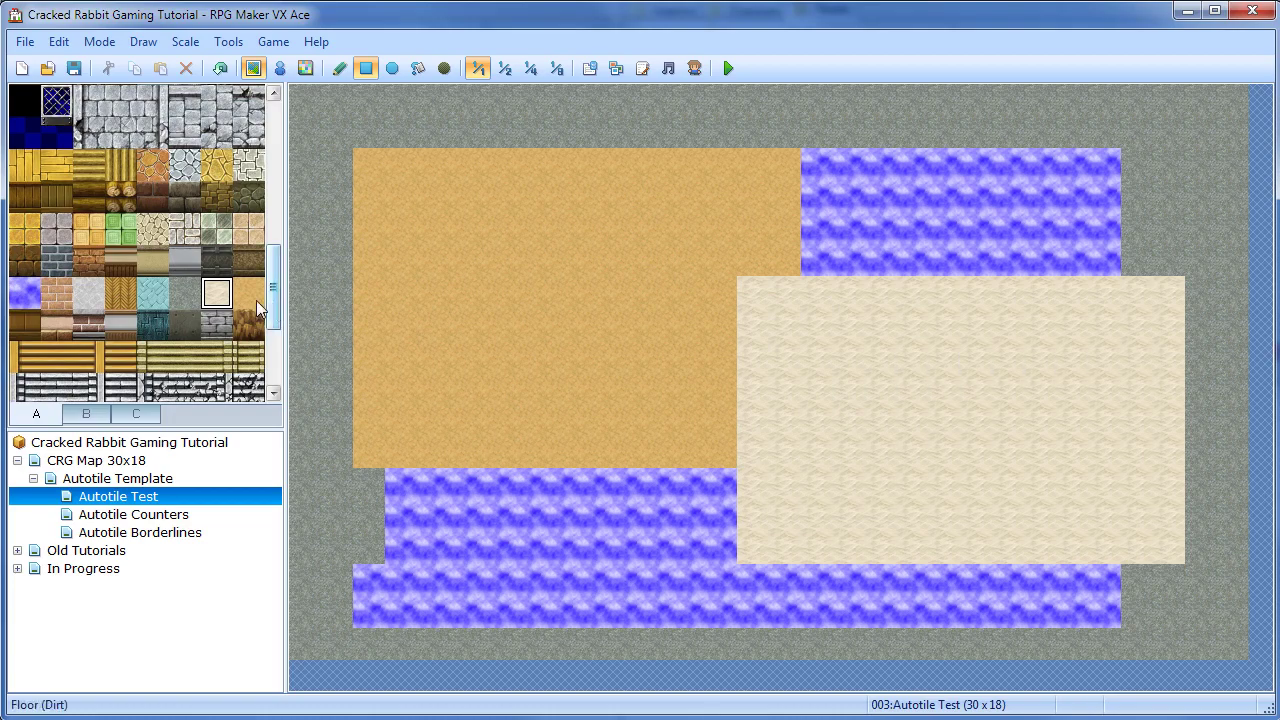
# Repaint the upper-left and left patches with two other floor tiles for comparison.
pyautogui.click(249, 229)
pyautogui.moveTo(371, 171); pyautogui.dragTo(709, 464)
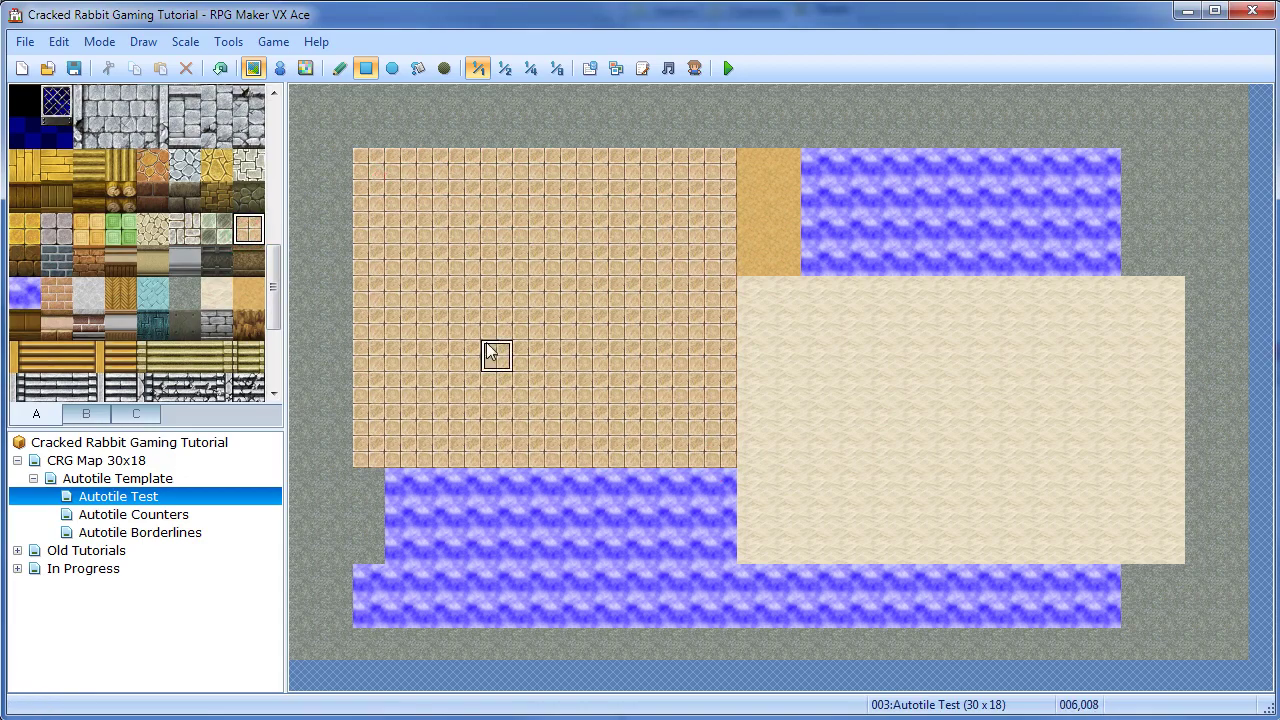
pyautogui.click(152, 292)
pyautogui.moveTo(371, 226); pyautogui.dragTo(720, 455)
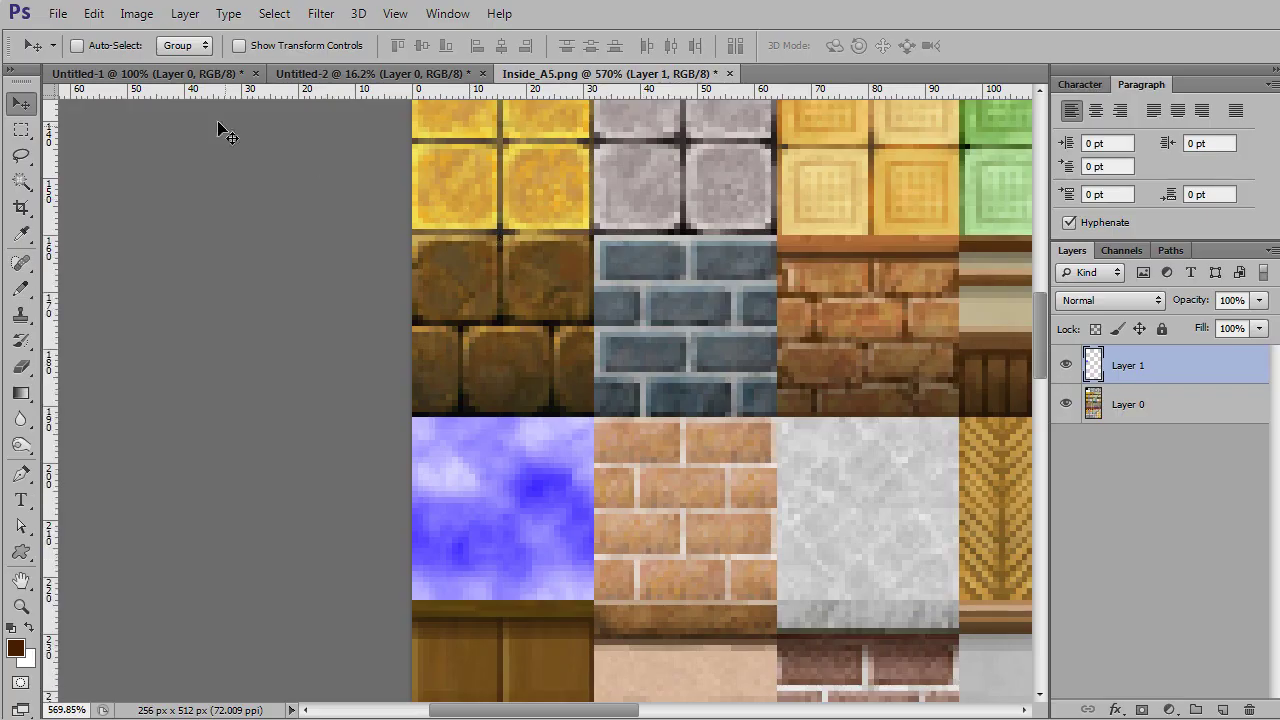
# Switch back to the Untitled-1 document containing the 32 × 32 px cloud tile.
pyautogui.click(166, 74)
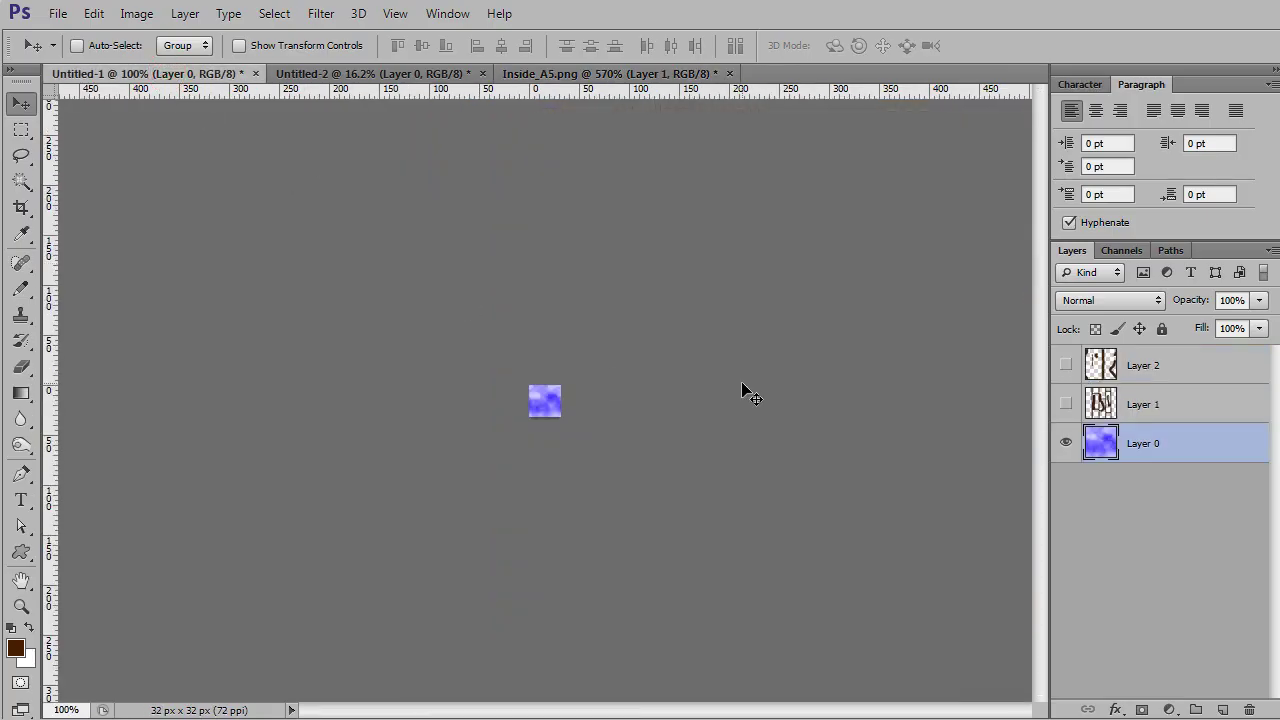